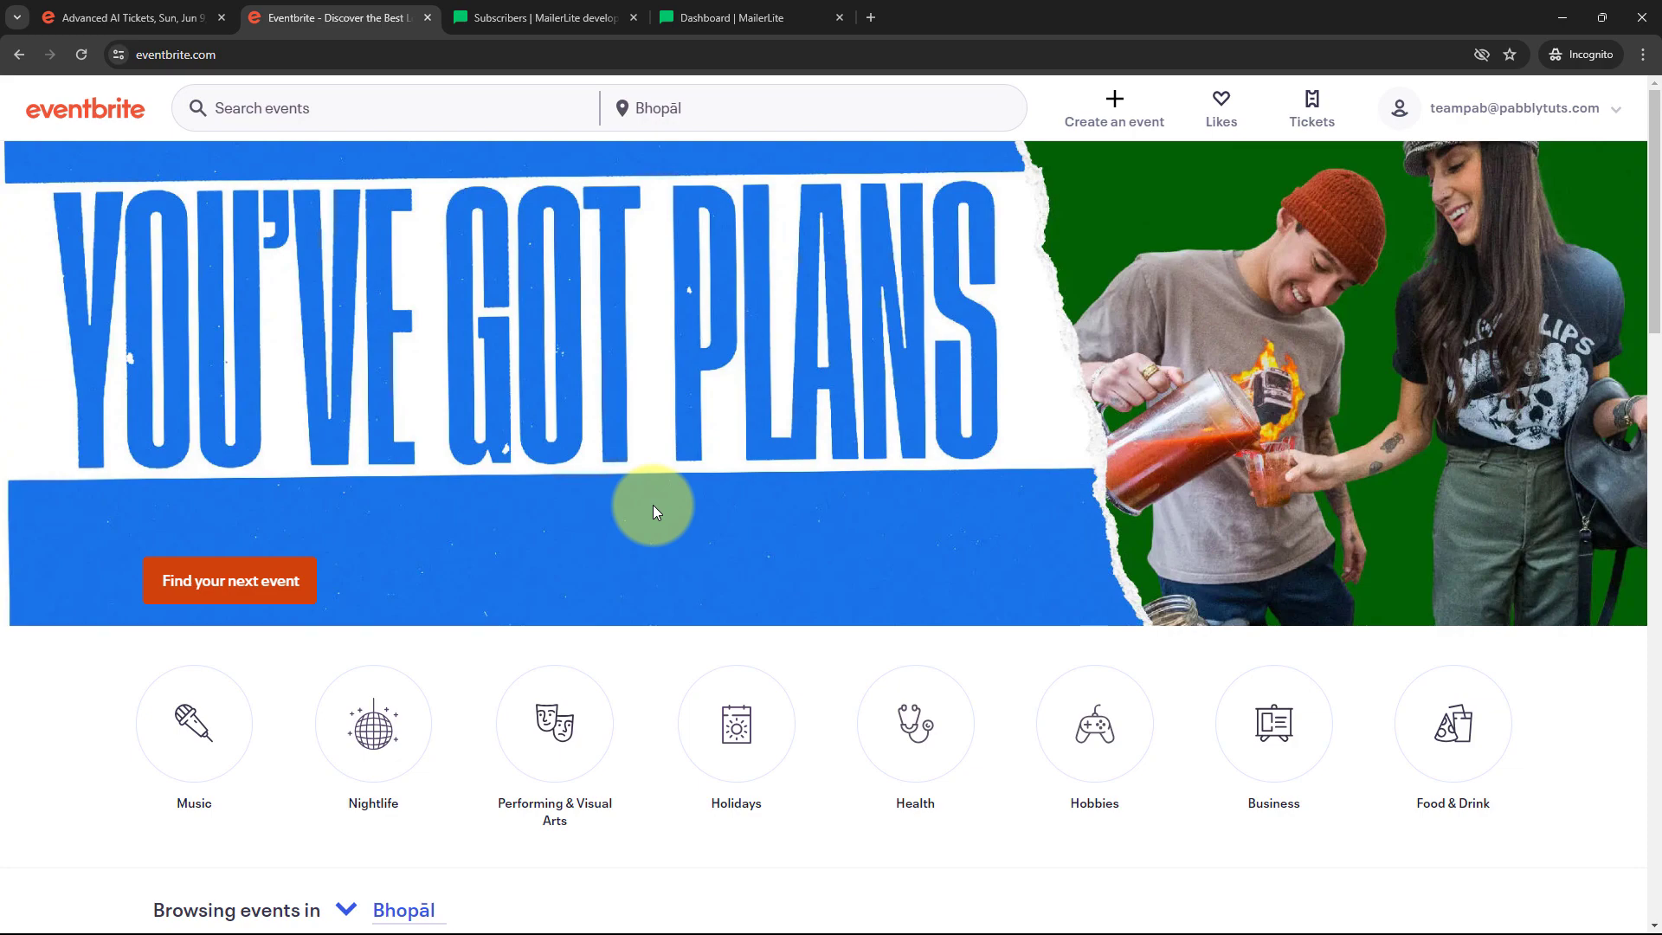
# Go to pabbly.com in a new tab, sign in, and access the Pabbly Connect dashboard
pyautogui.click(871, 18)
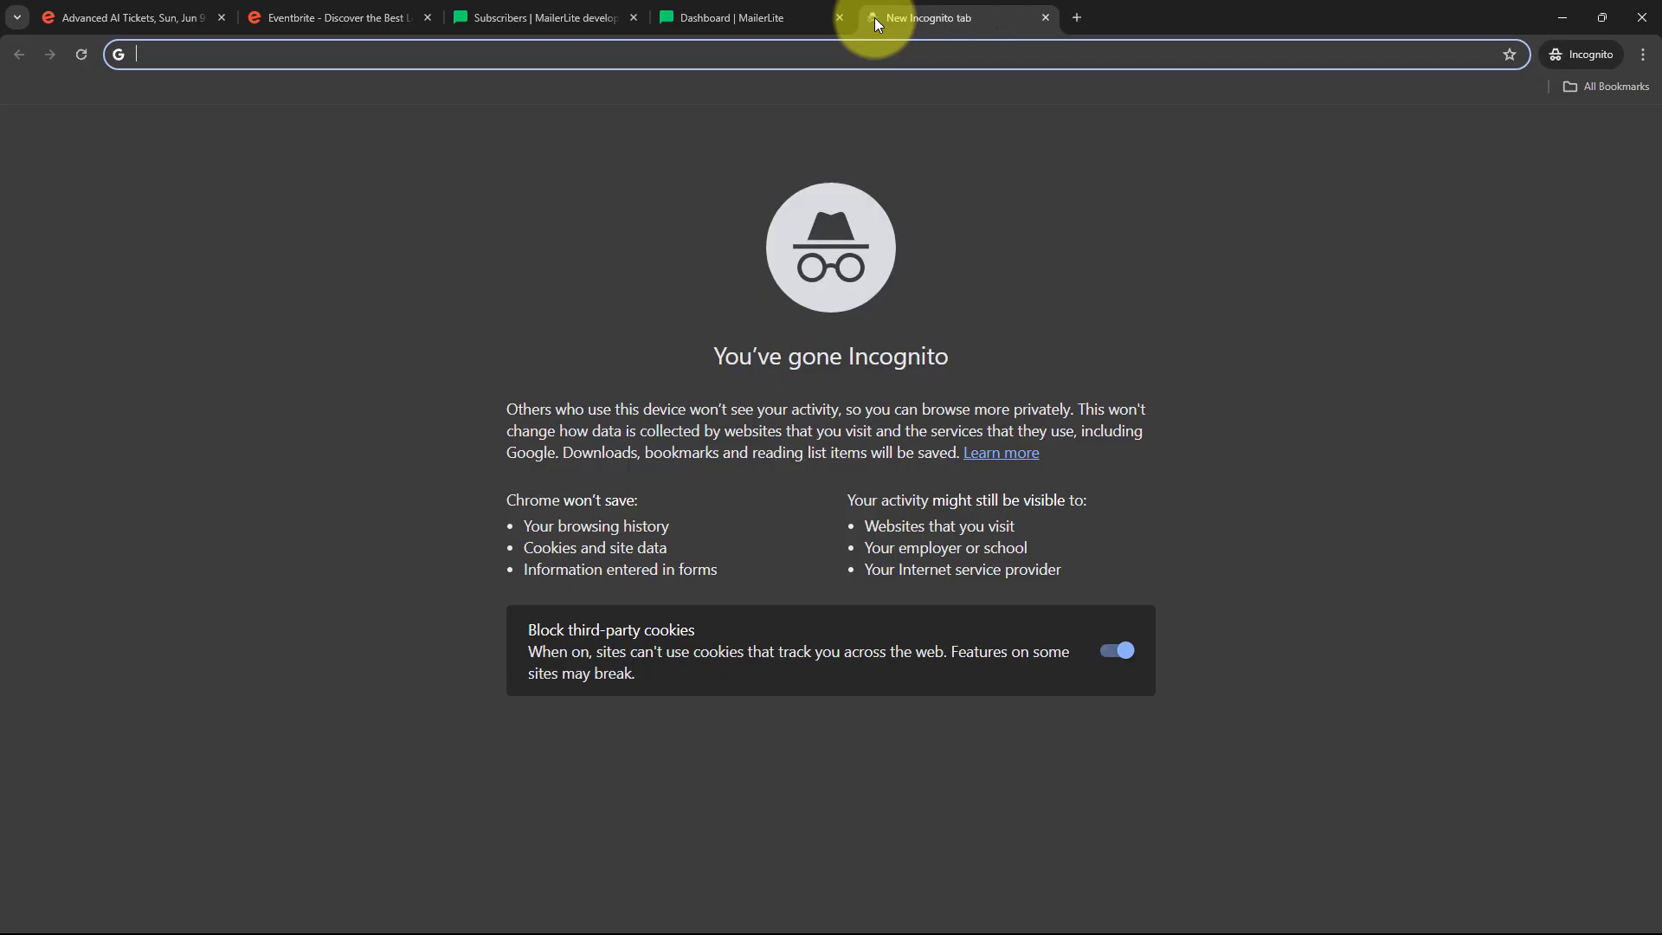
pyautogui.write('pabbly.com/co')
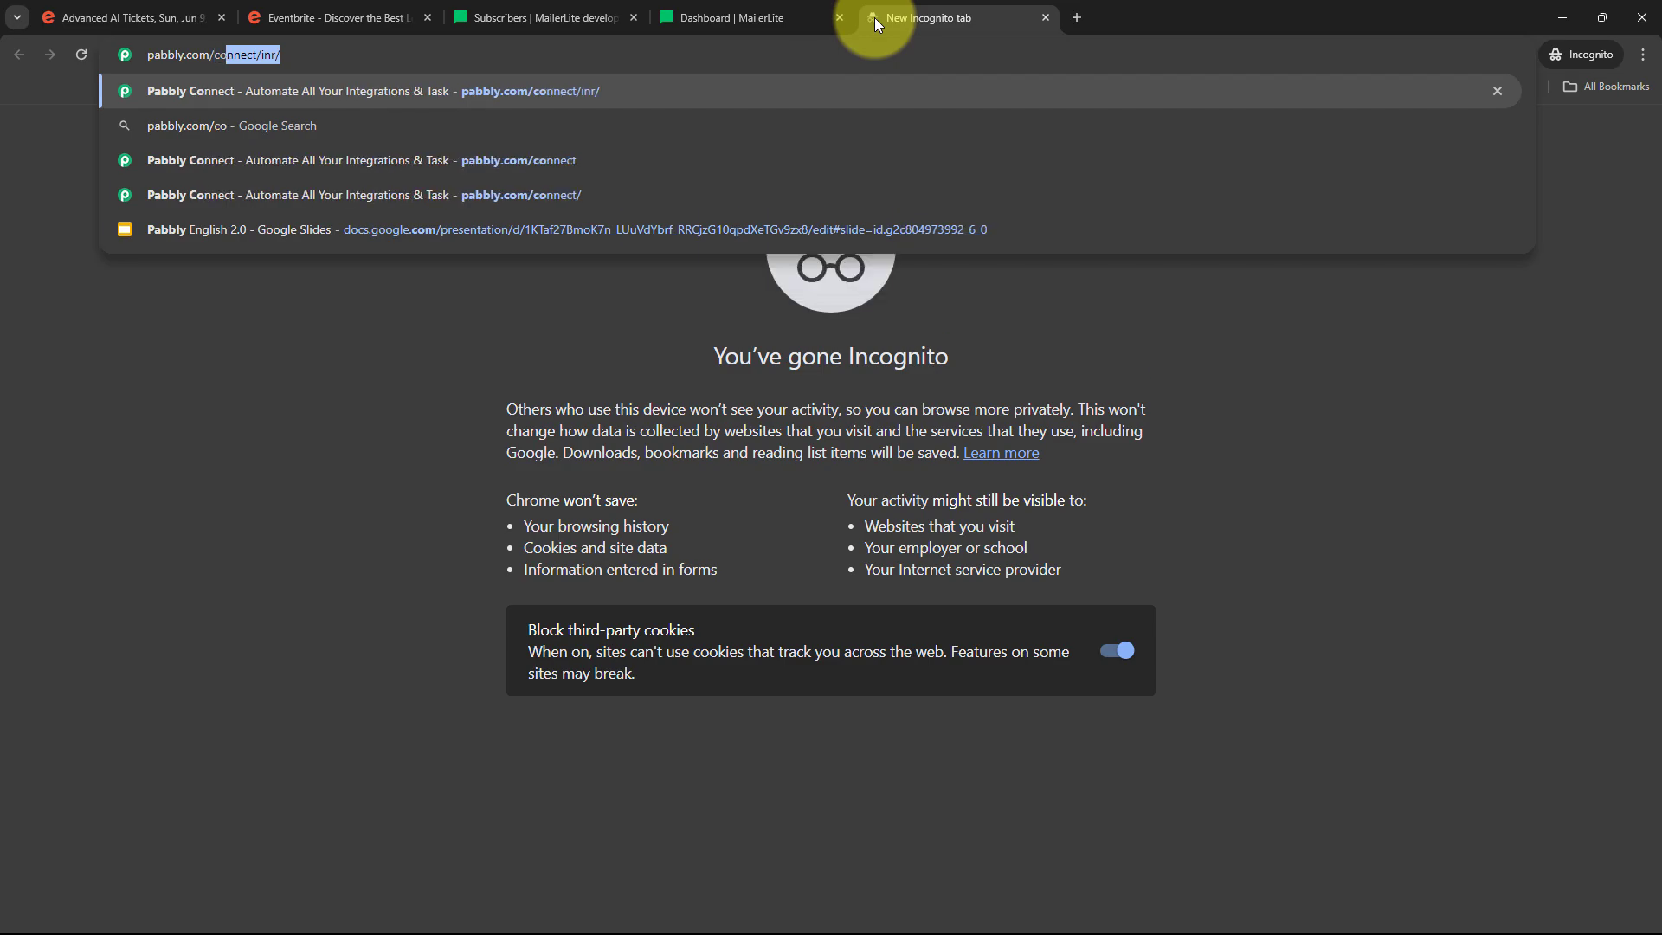
pyautogui.press('Return')
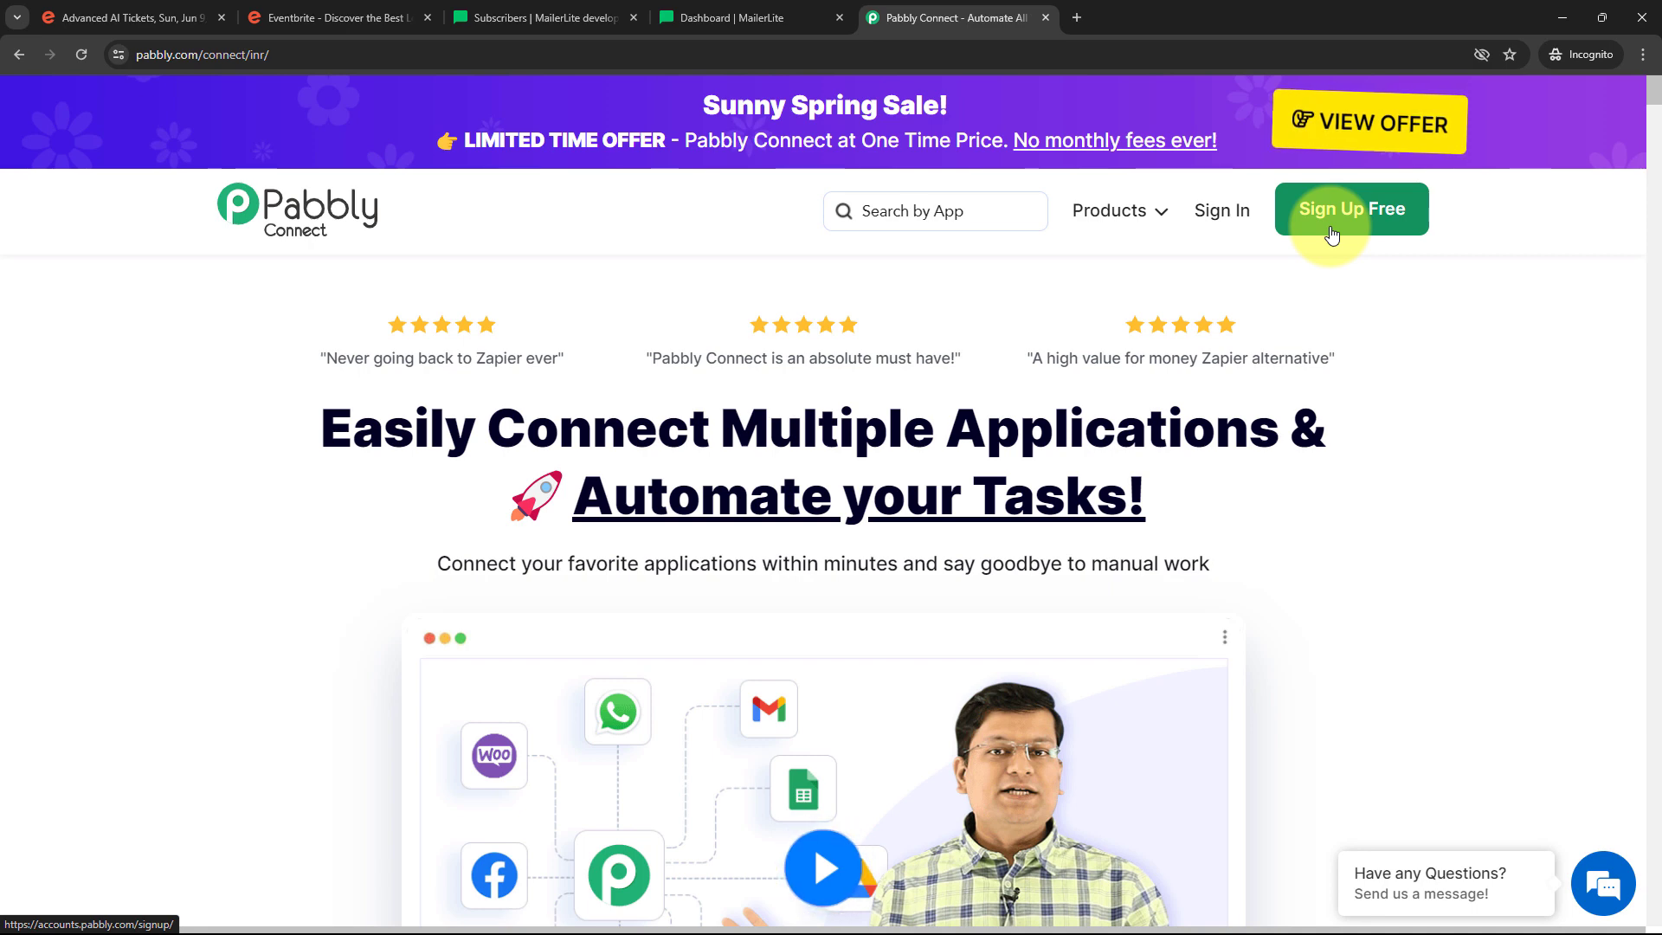
pyautogui.click(1217, 224)
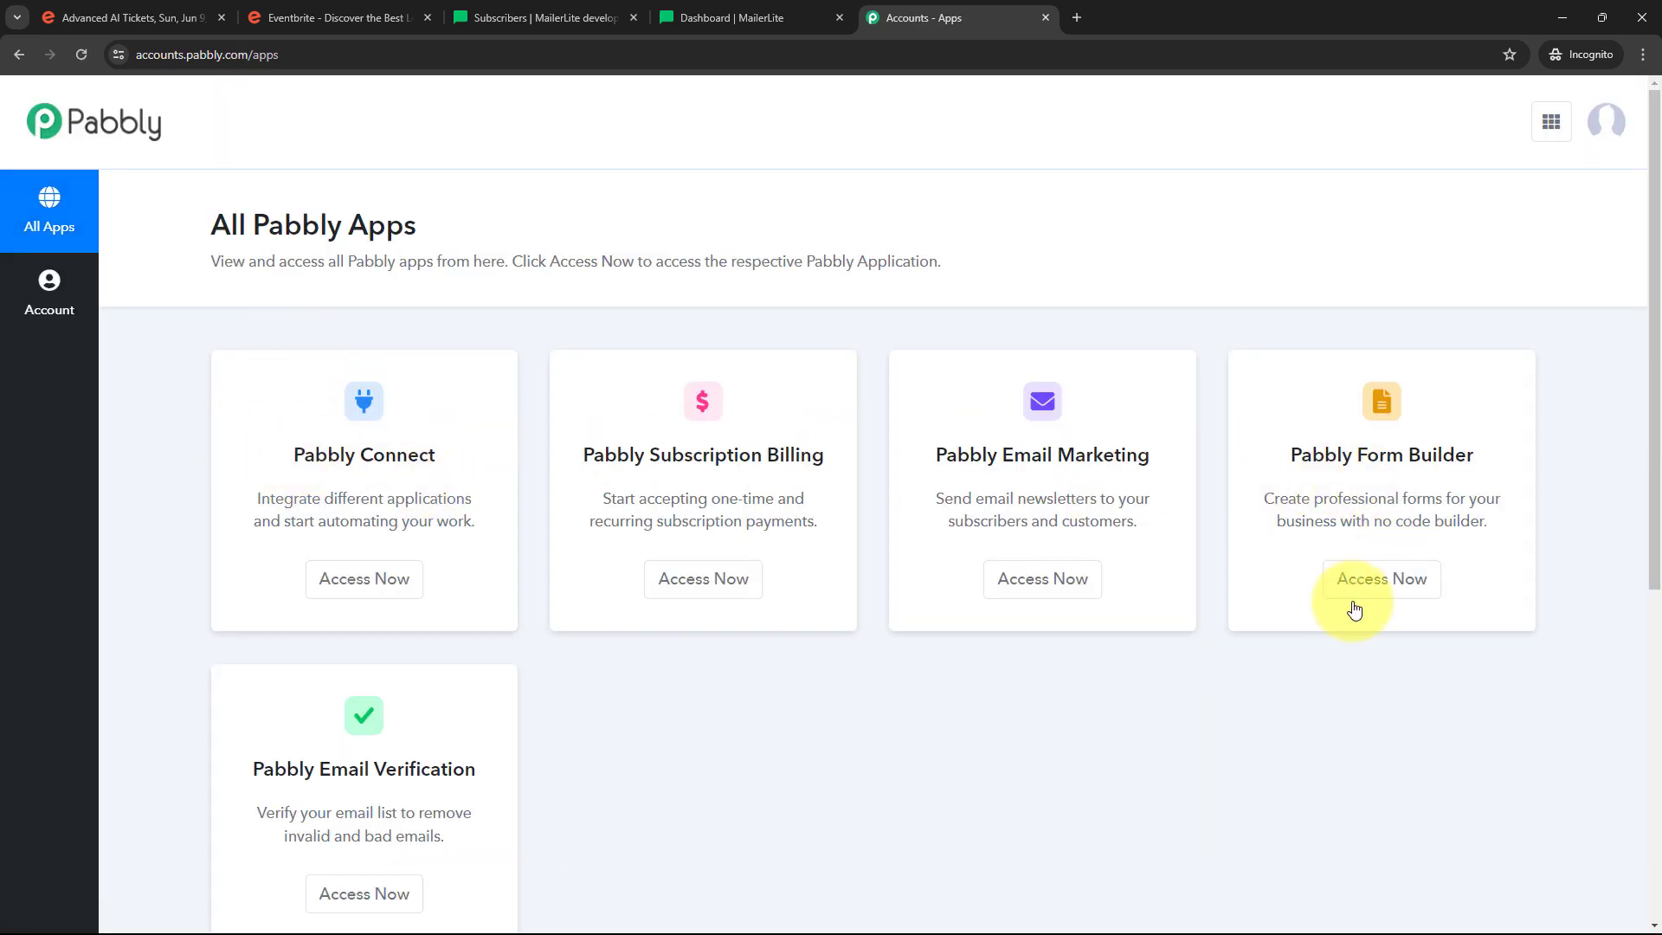
pyautogui.scroll(-1, 467, 536)
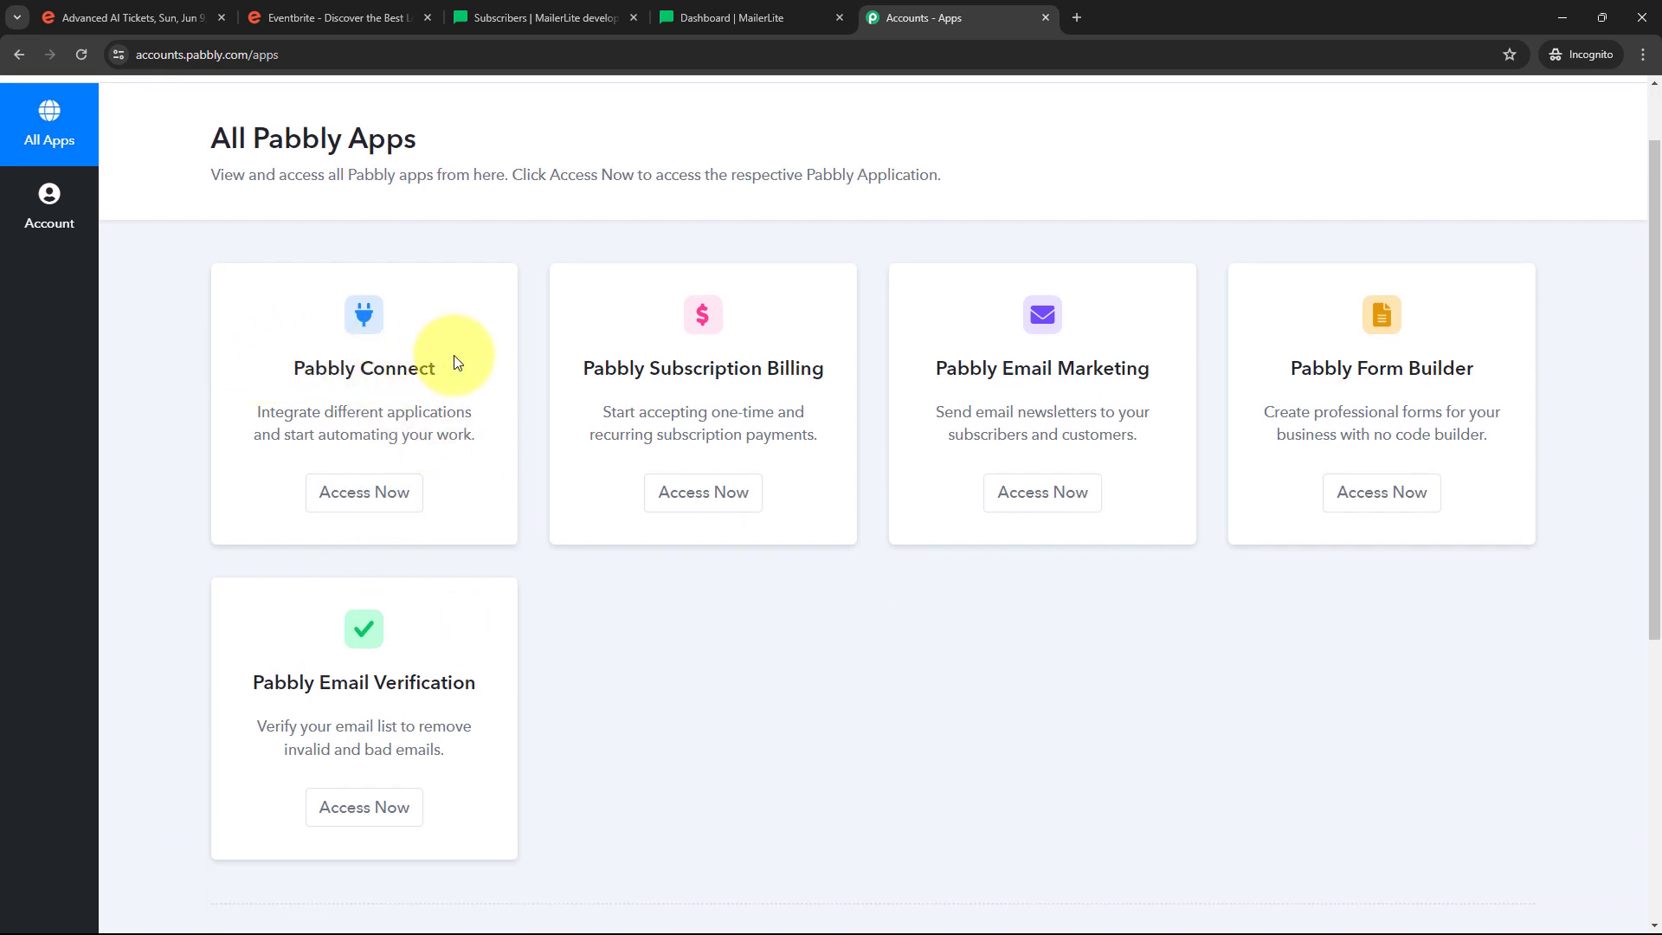
pyautogui.click(359, 507)
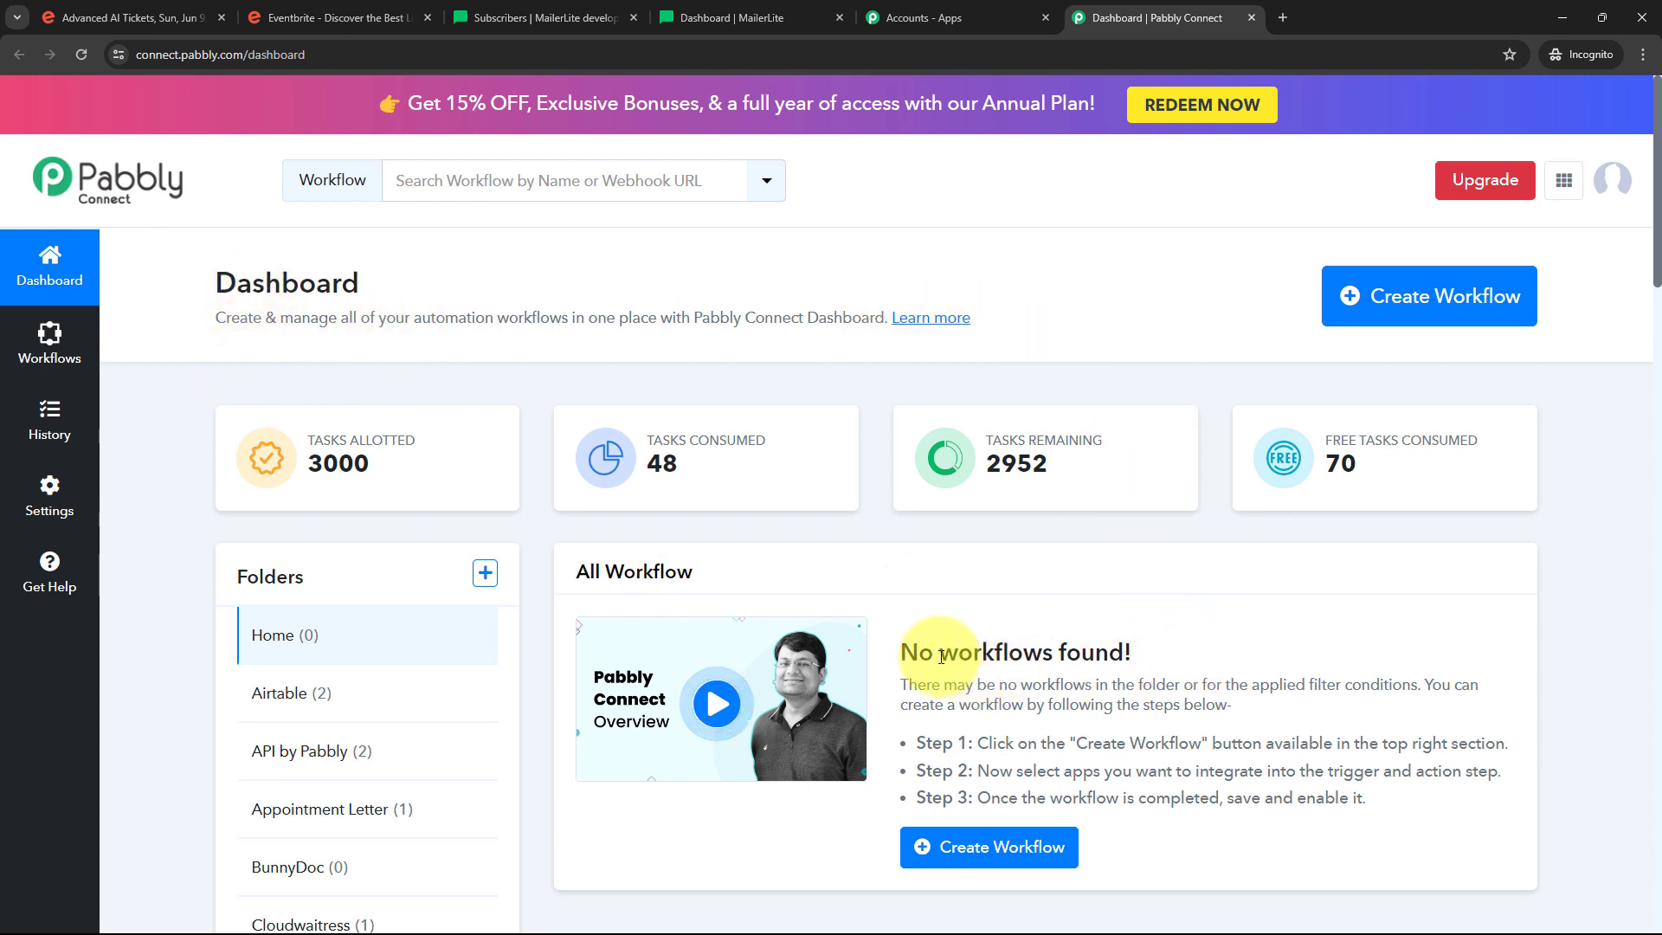
# Create the workflow 'Send Eventbrite Data Using API by Pabbly' in the API by Pabbly folder
pyautogui.moveTo(242, 573)
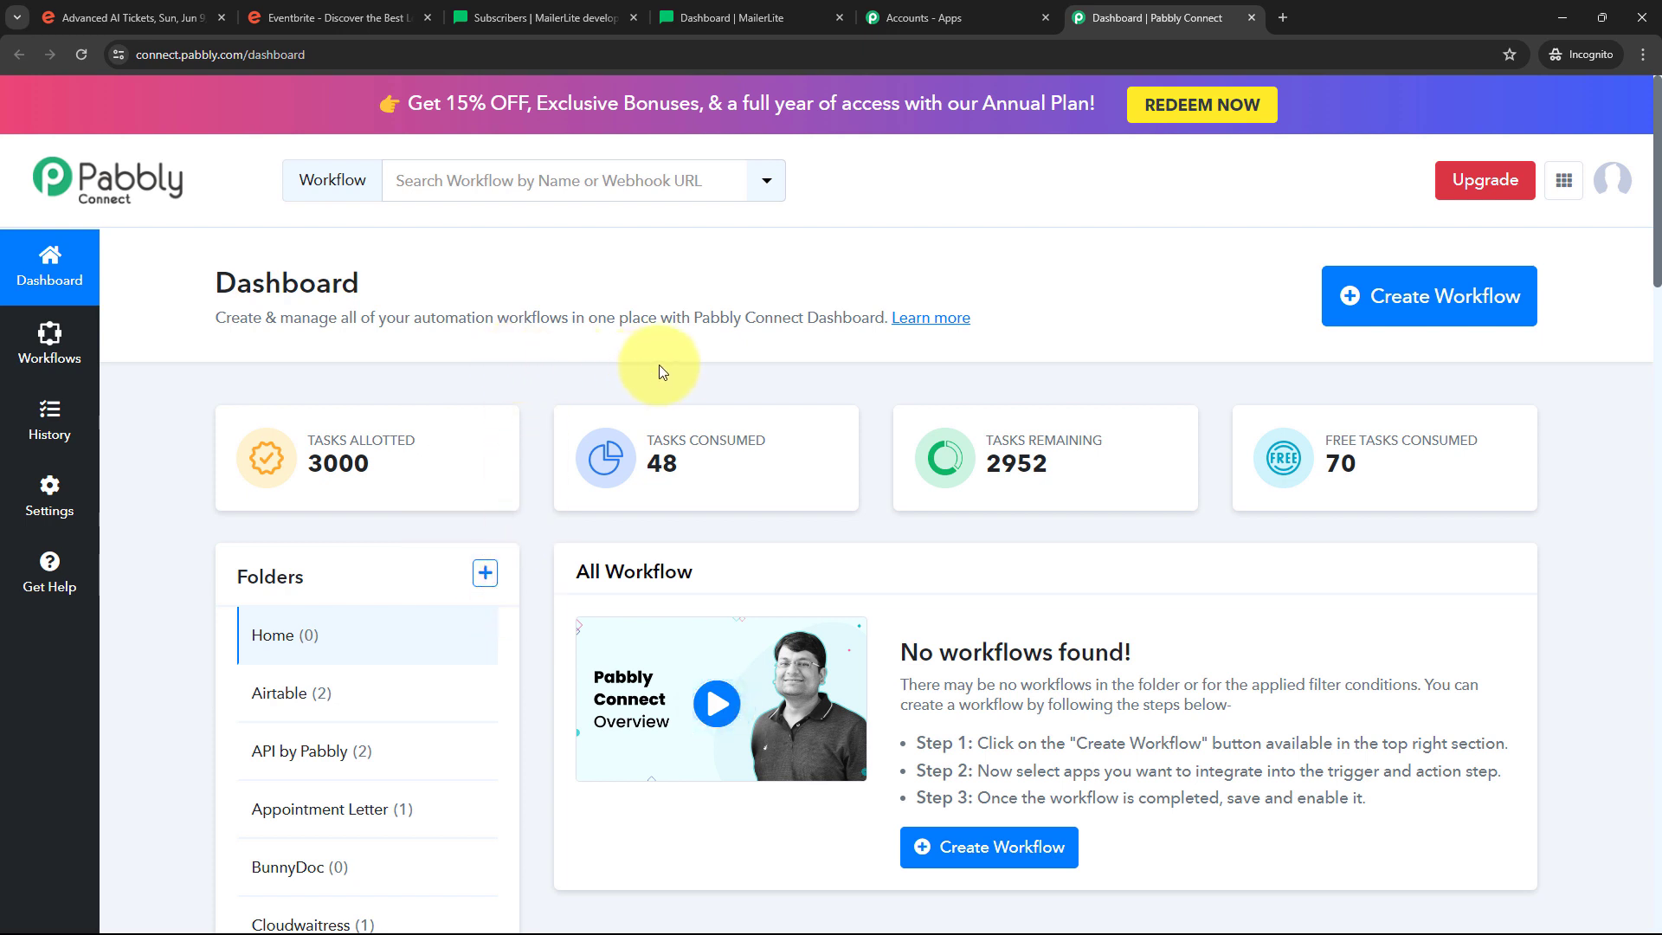
pyautogui.click(1417, 307)
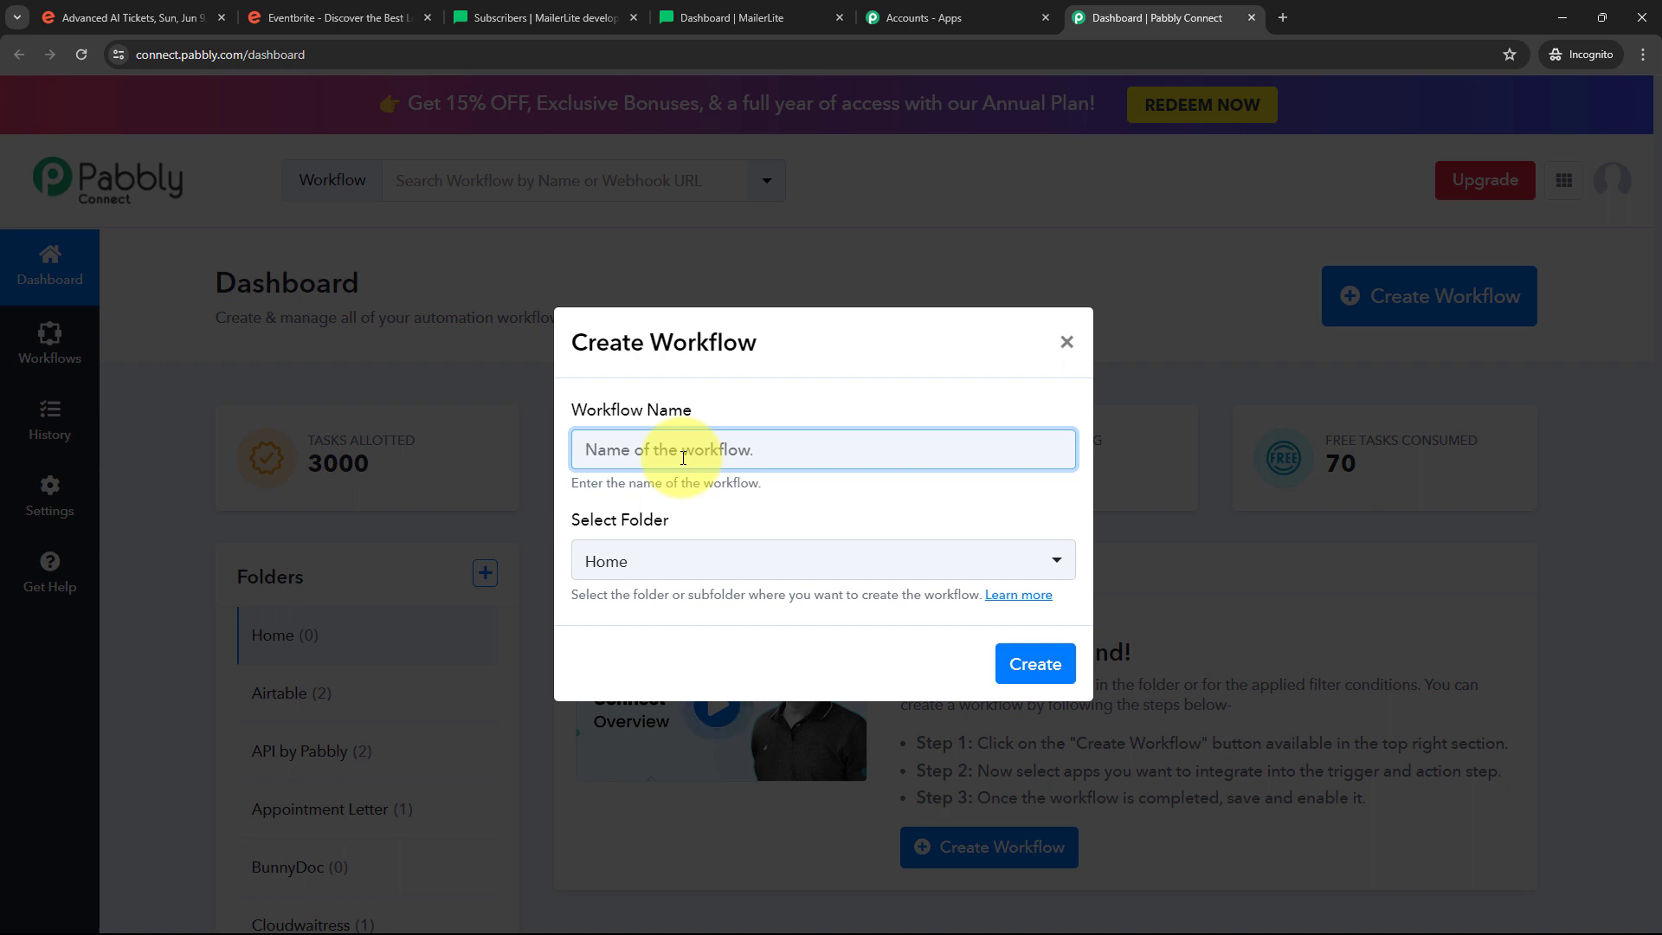
pyautogui.write('Send Eventbrite Data Using API by Pabbly')
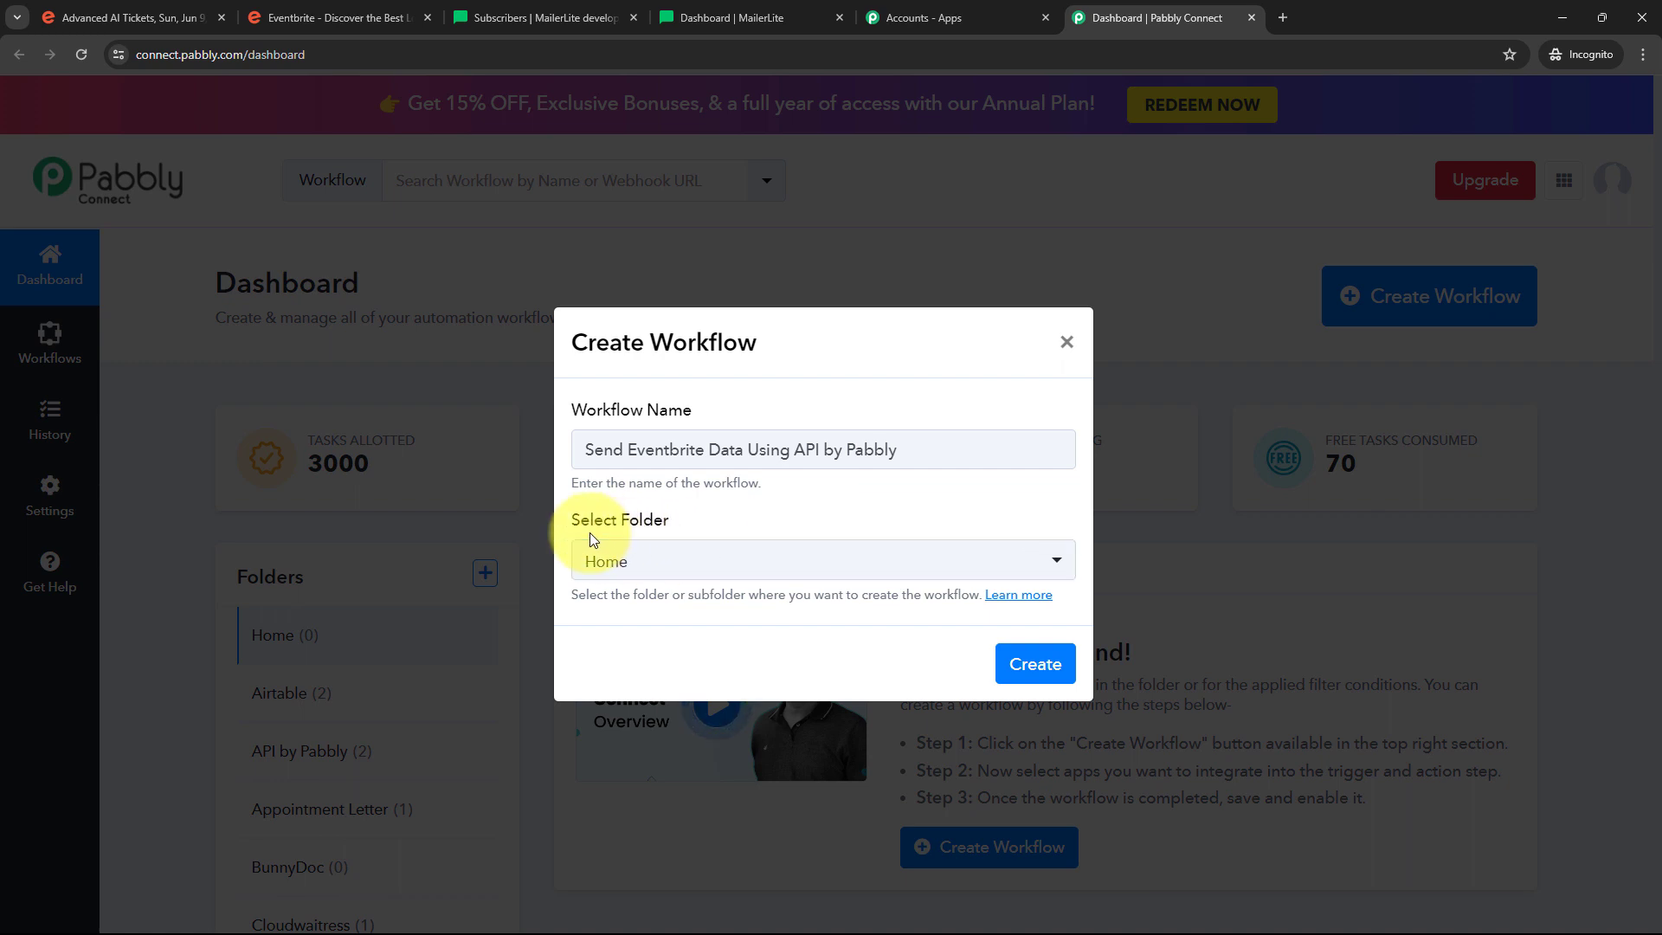
pyautogui.click(771, 561)
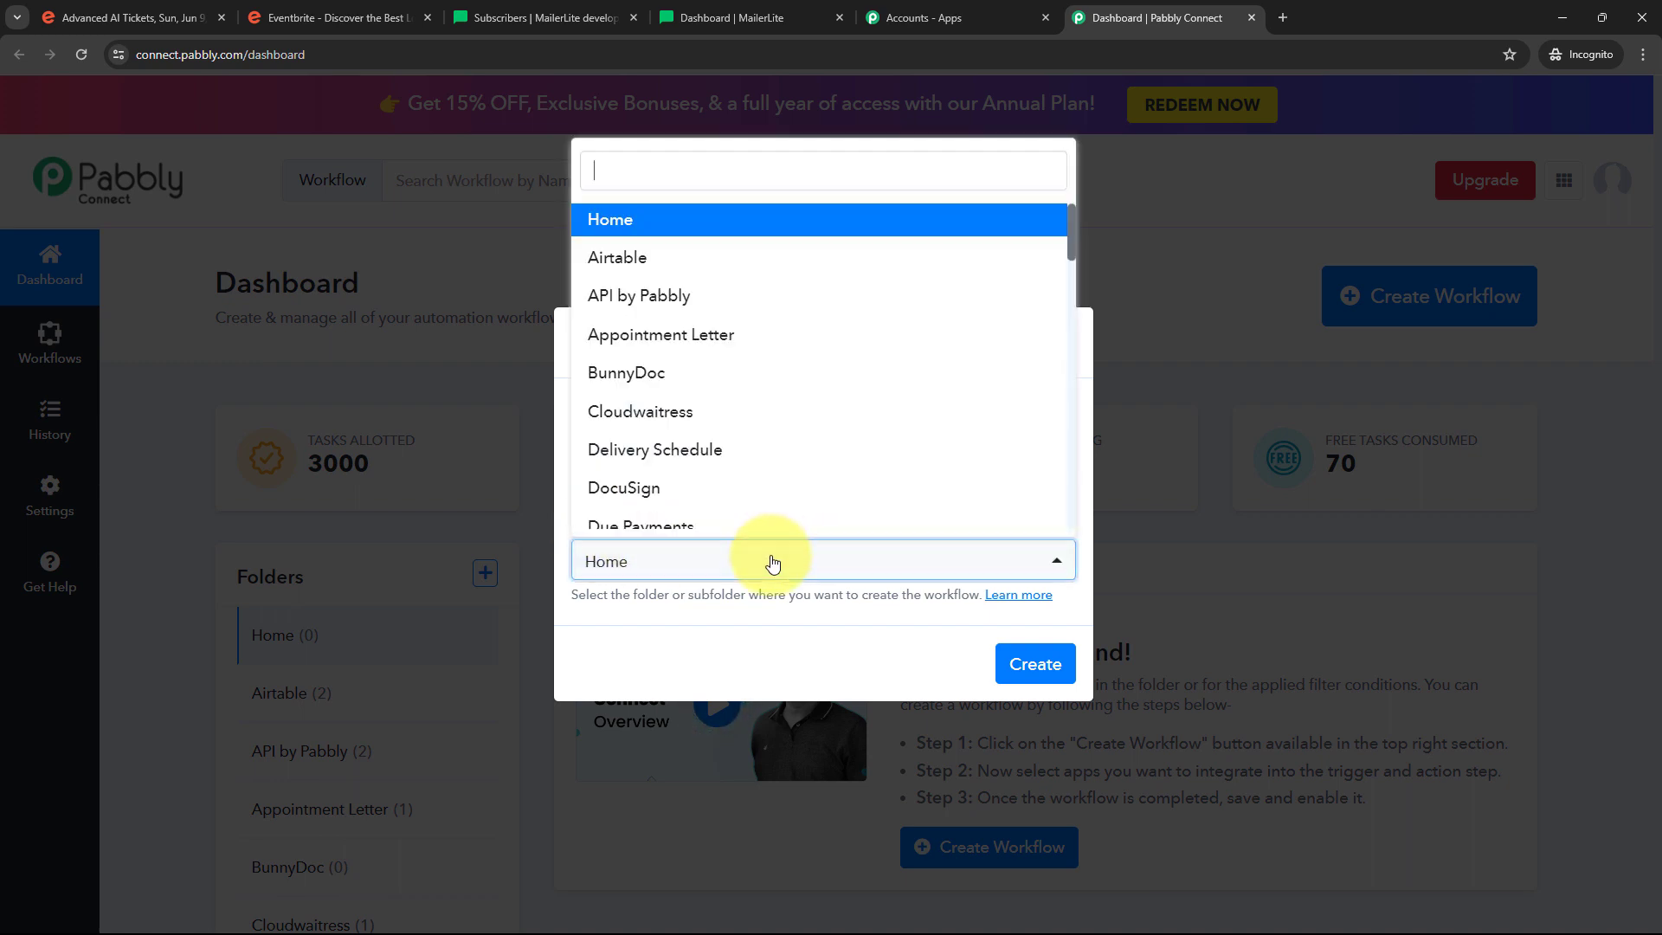
pyautogui.scroll(-6, 771, 363)
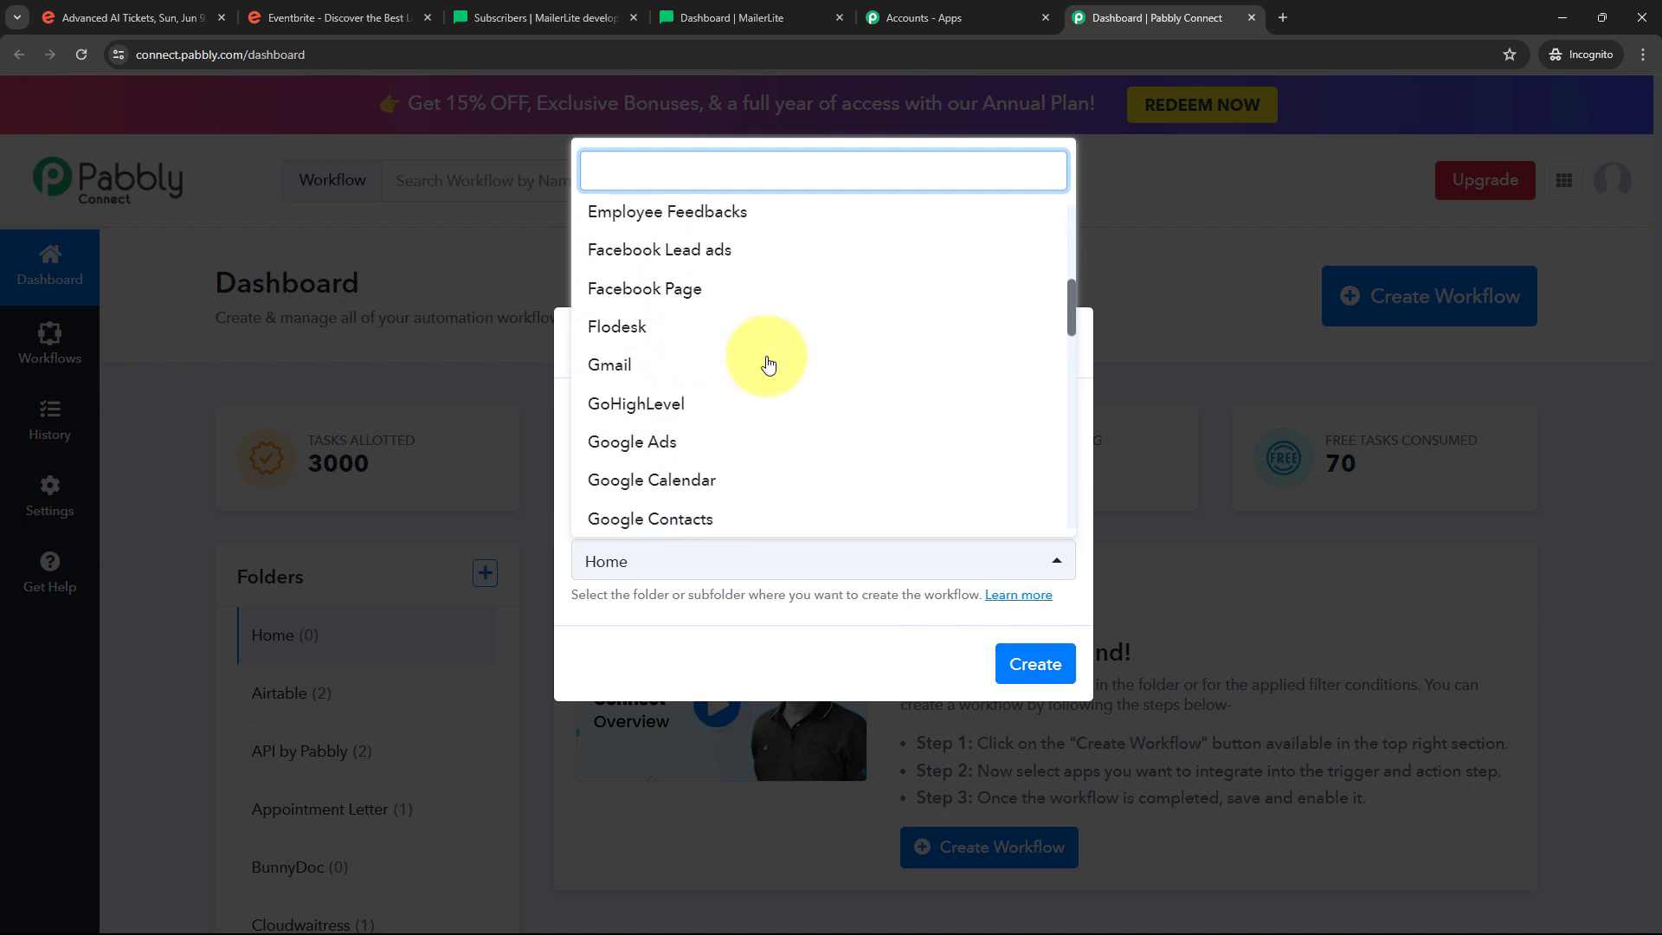
pyautogui.scroll(6, 769, 362)
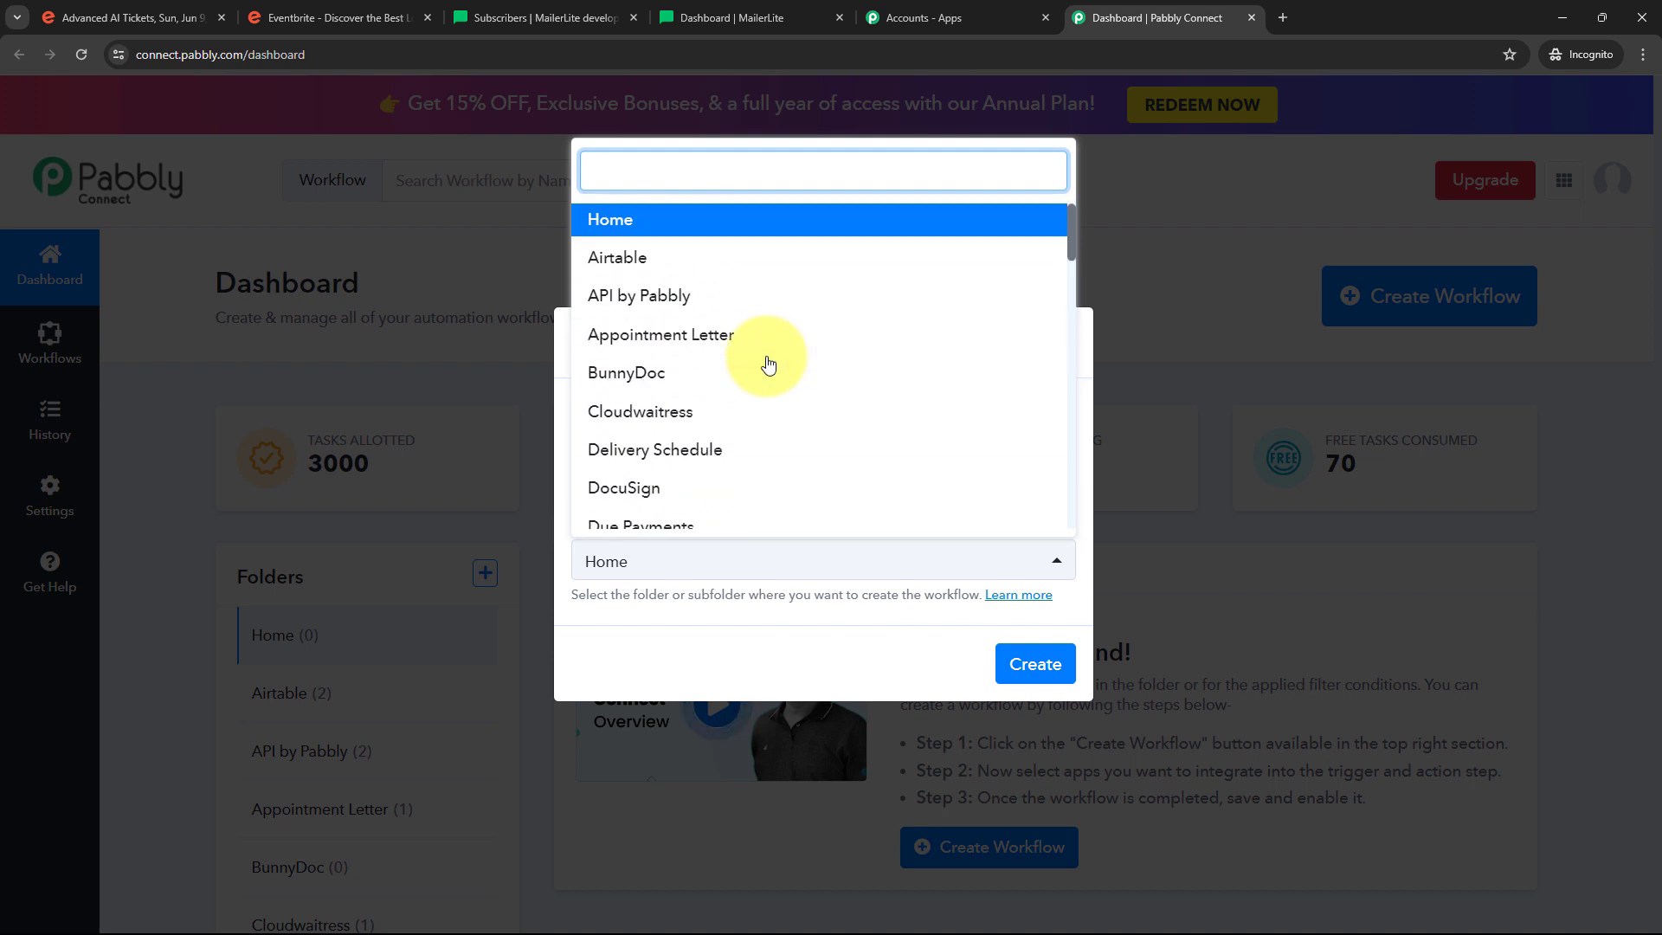
pyautogui.click(664, 311)
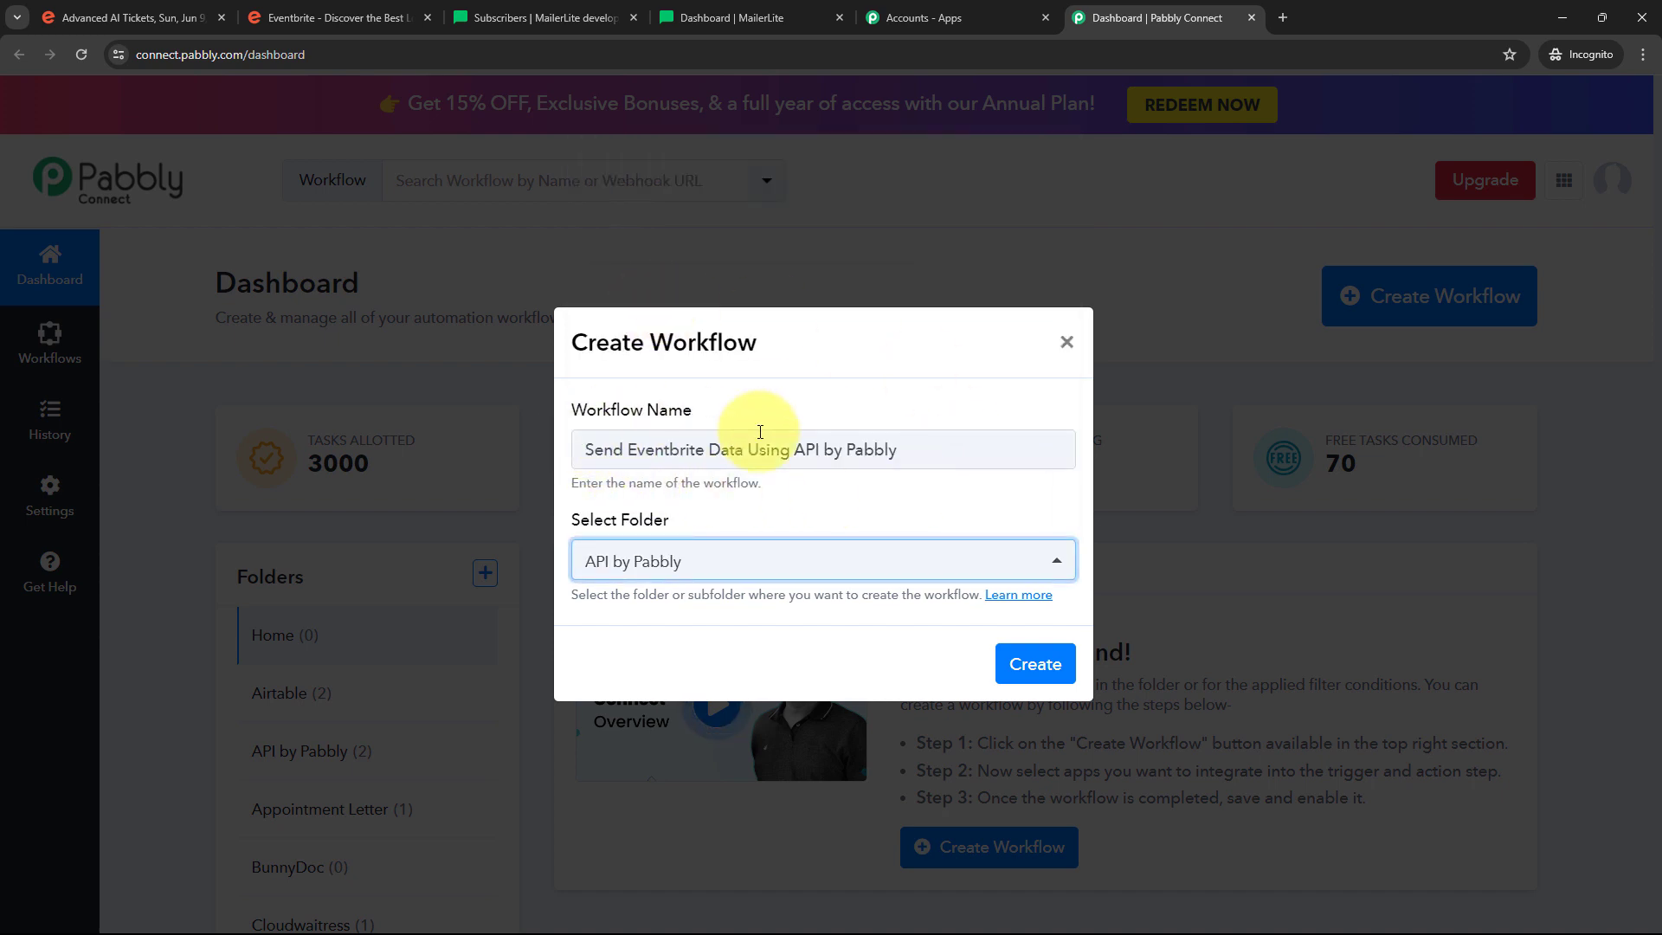
pyautogui.click(1018, 667)
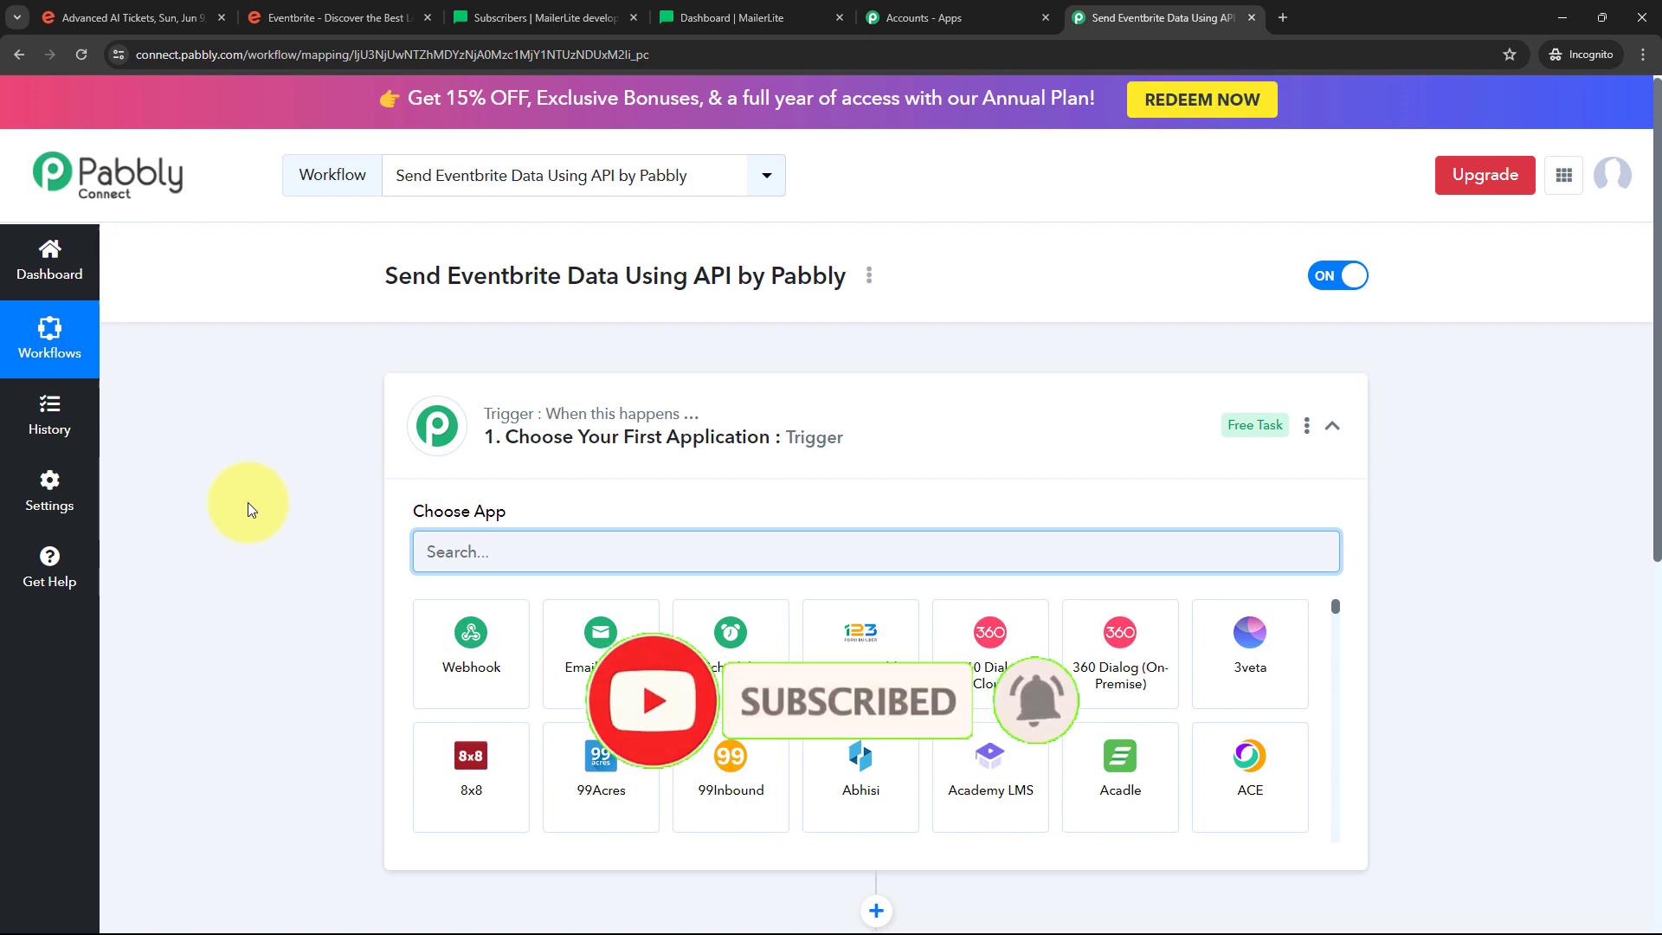
# Search 'Eventbrite' and choose it as the trigger app, then view its trigger event options
pyautogui.scroll(-1, 247, 509)
pyautogui.scroll(-1, 247, 502)
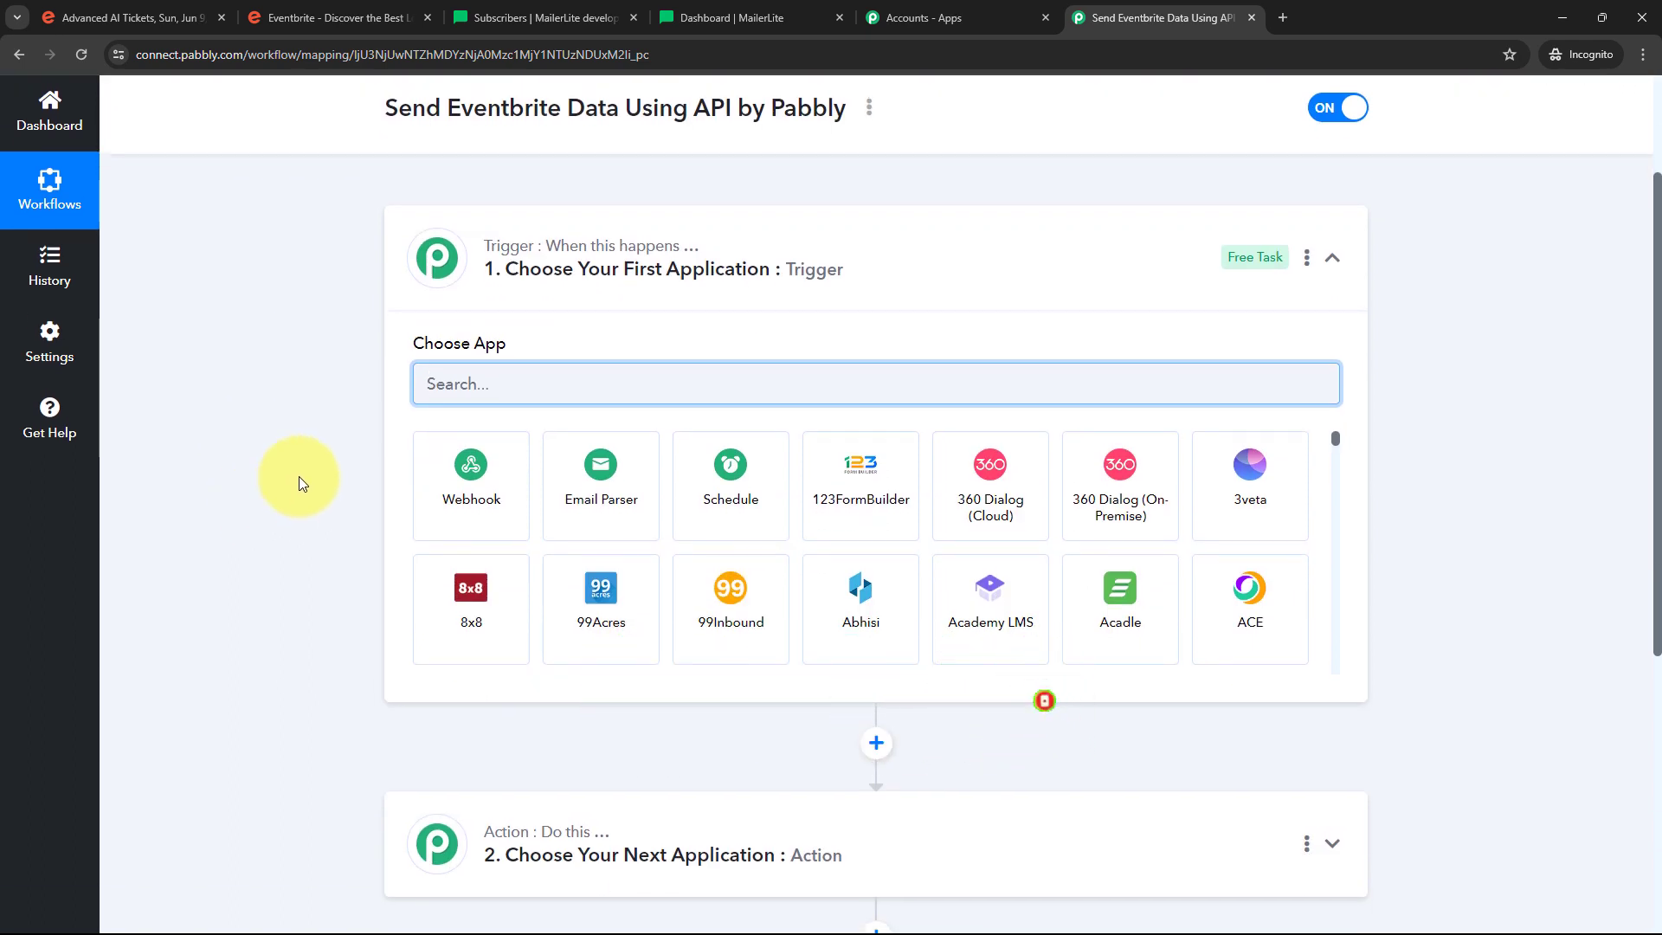
pyautogui.scroll(-1, 298, 482)
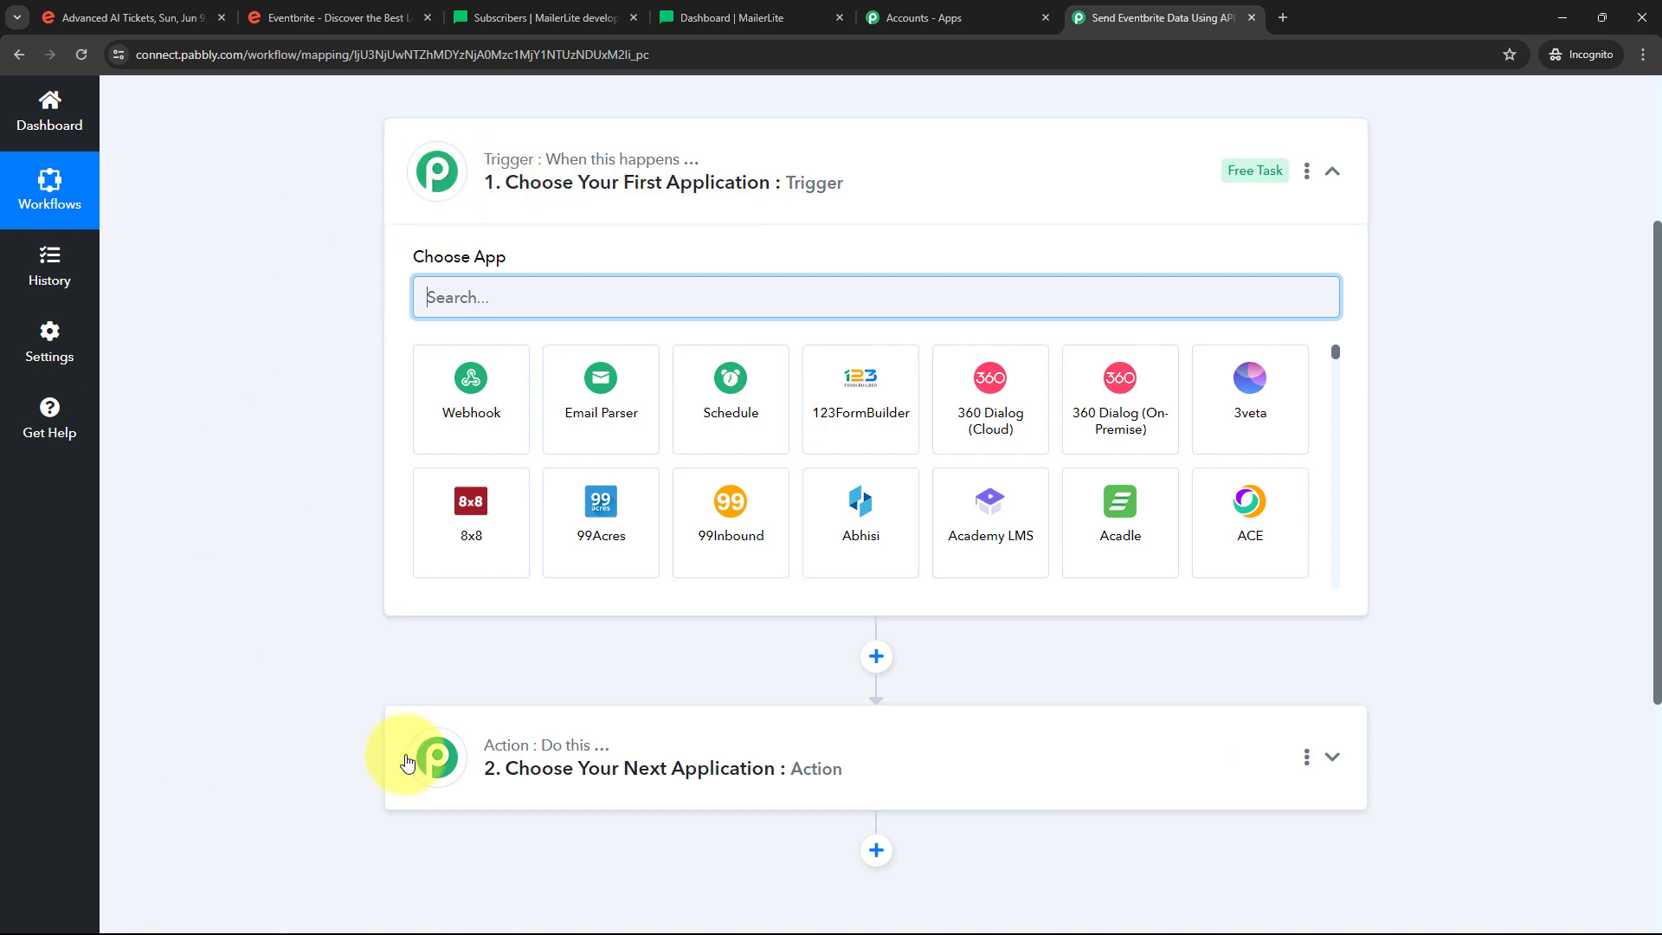
pyautogui.scroll(2, 318, 400)
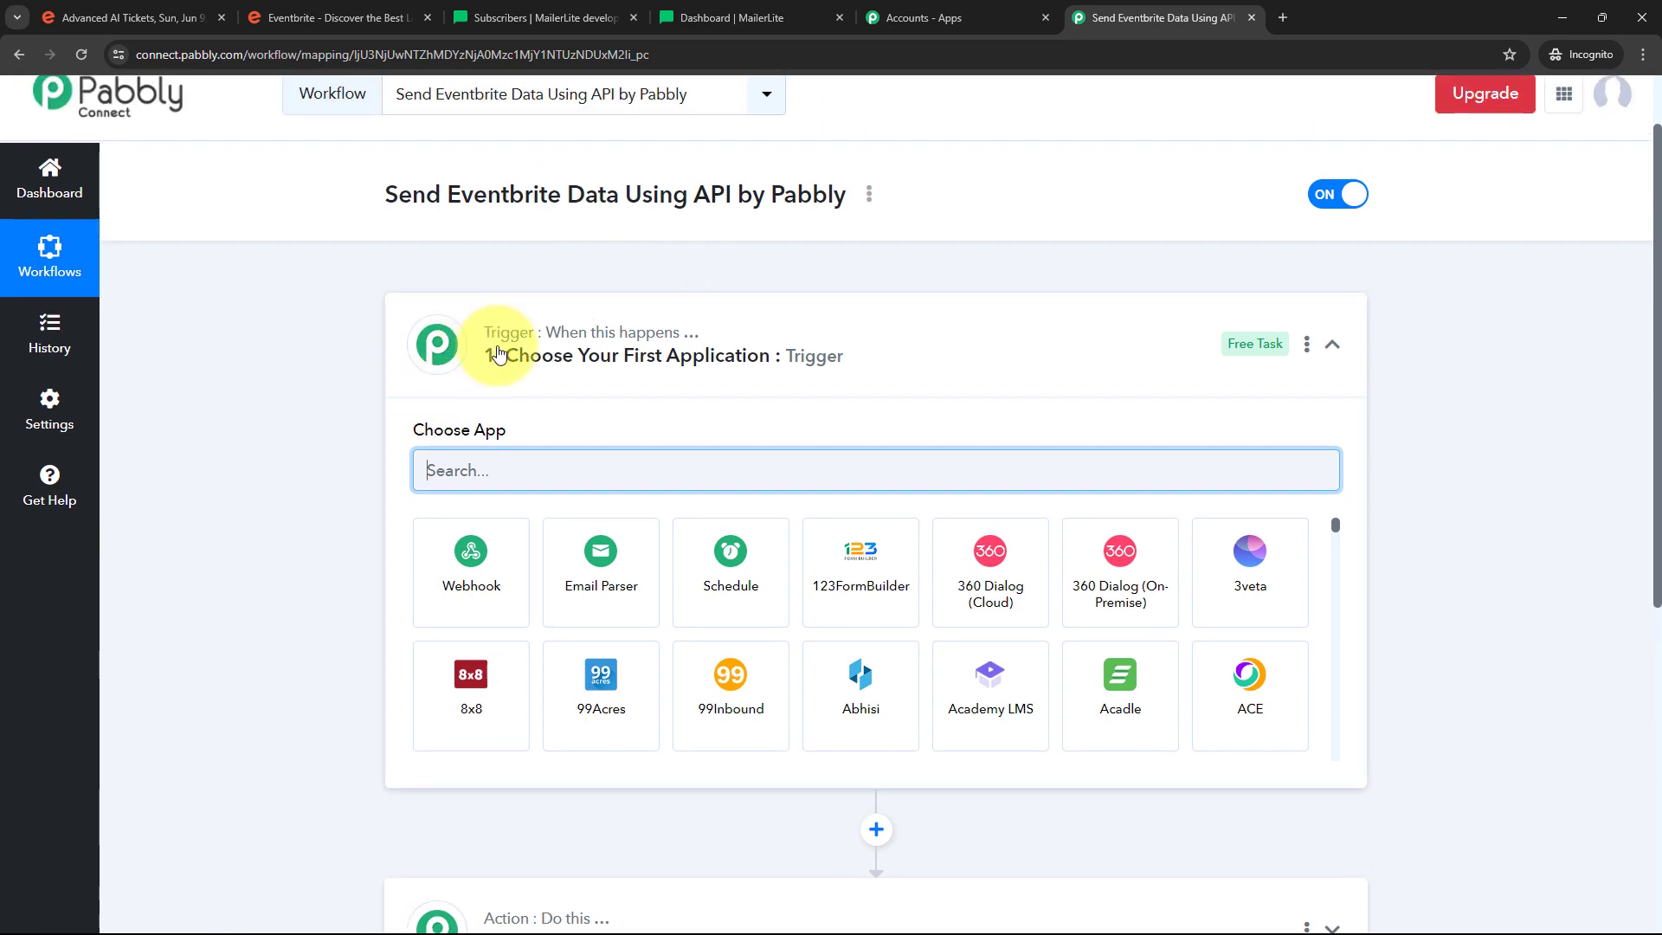
pyautogui.scroll(-2, 334, 501)
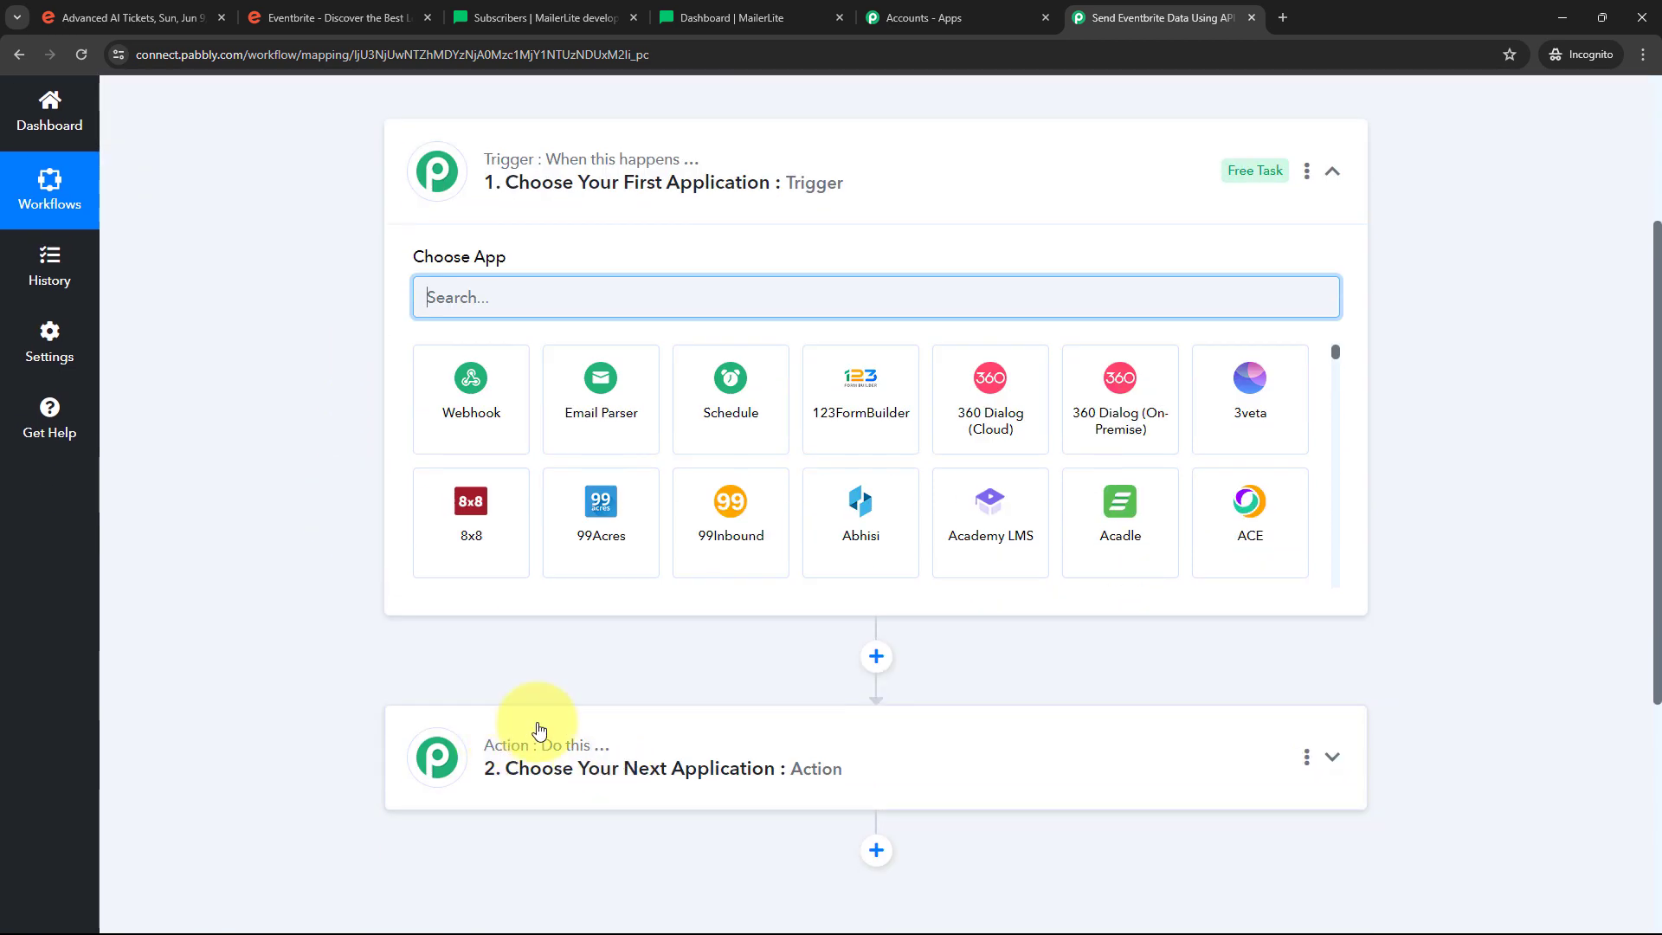
pyautogui.scroll(2, 408, 471)
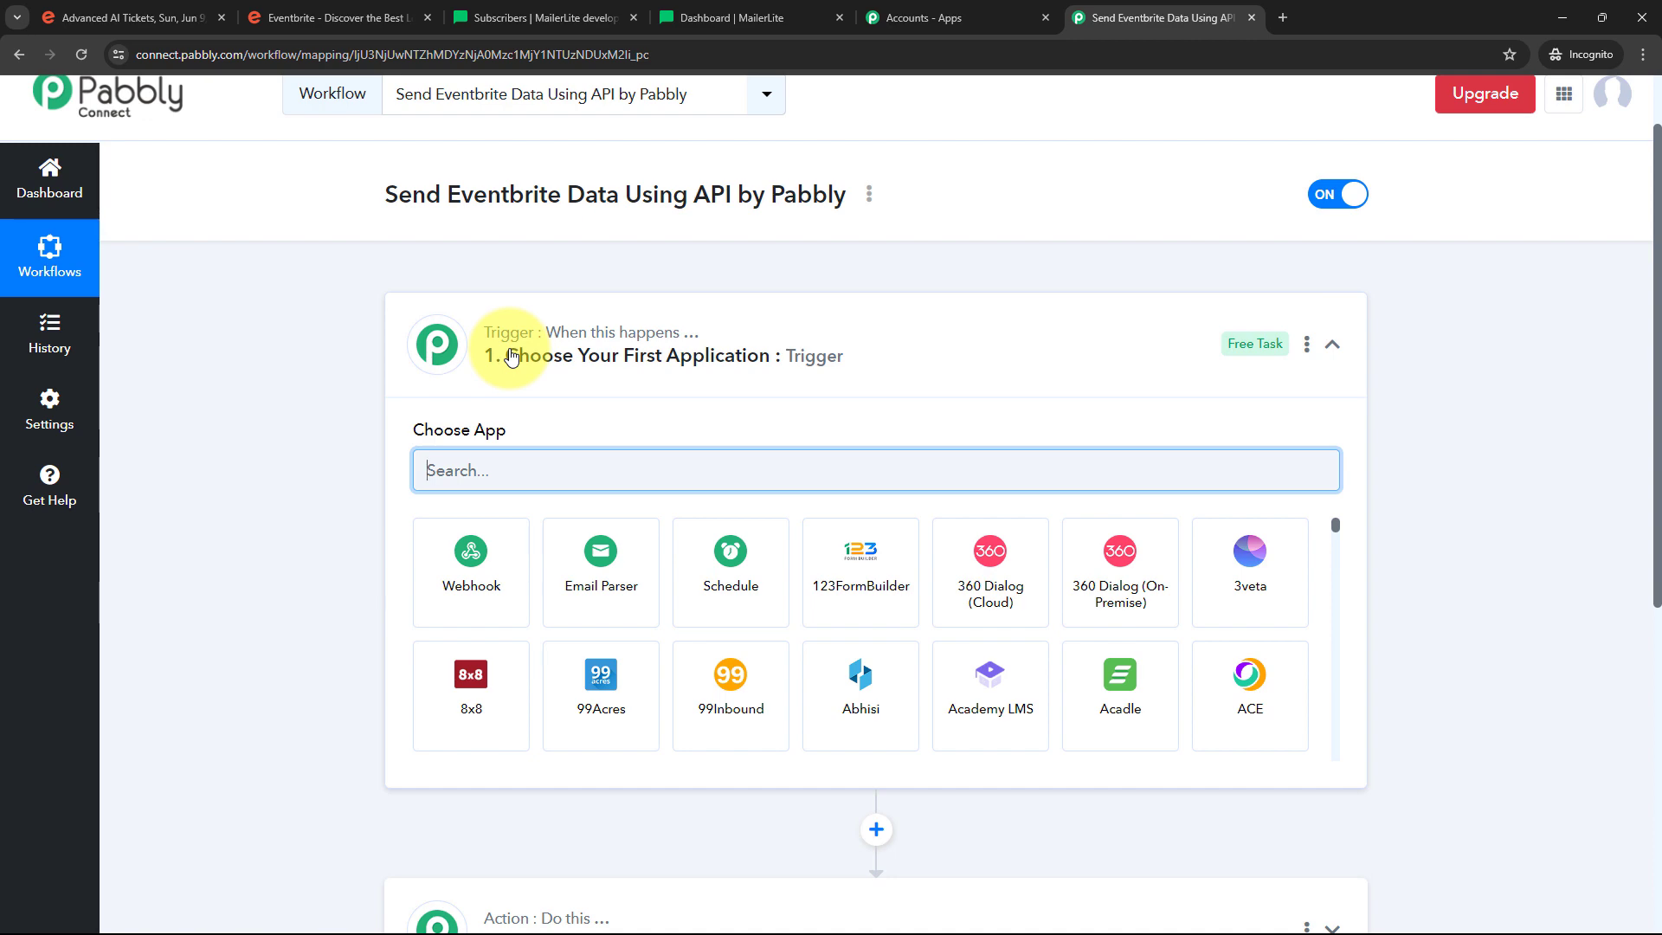
pyautogui.scroll(-2, 511, 356)
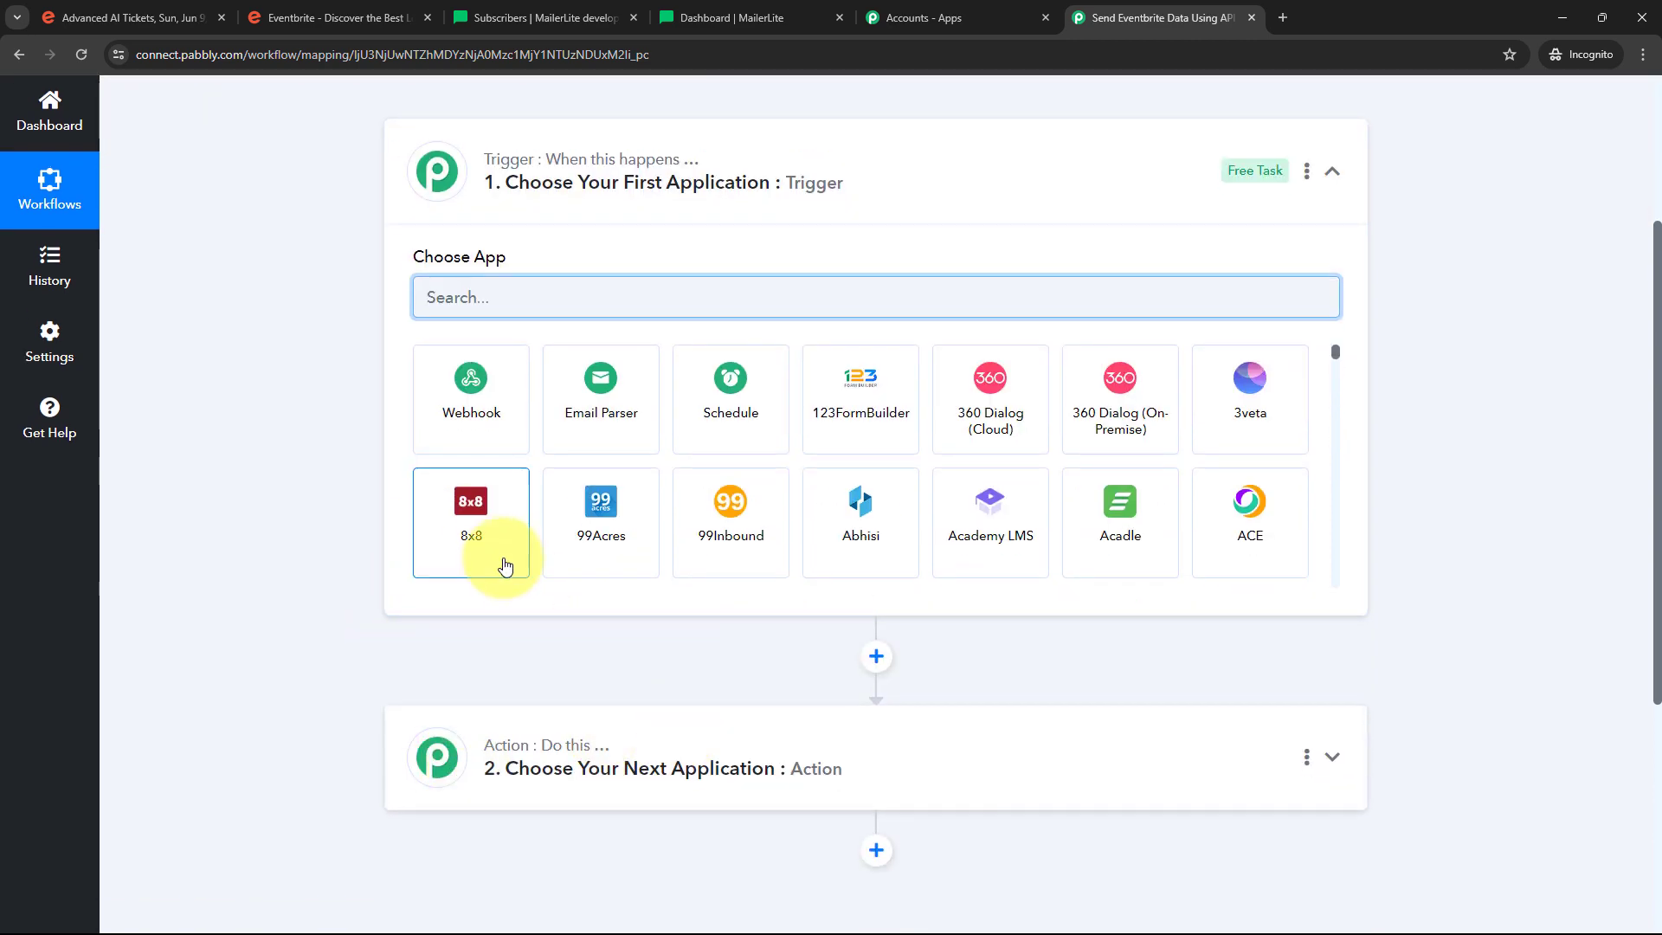
pyautogui.scroll(2, 506, 566)
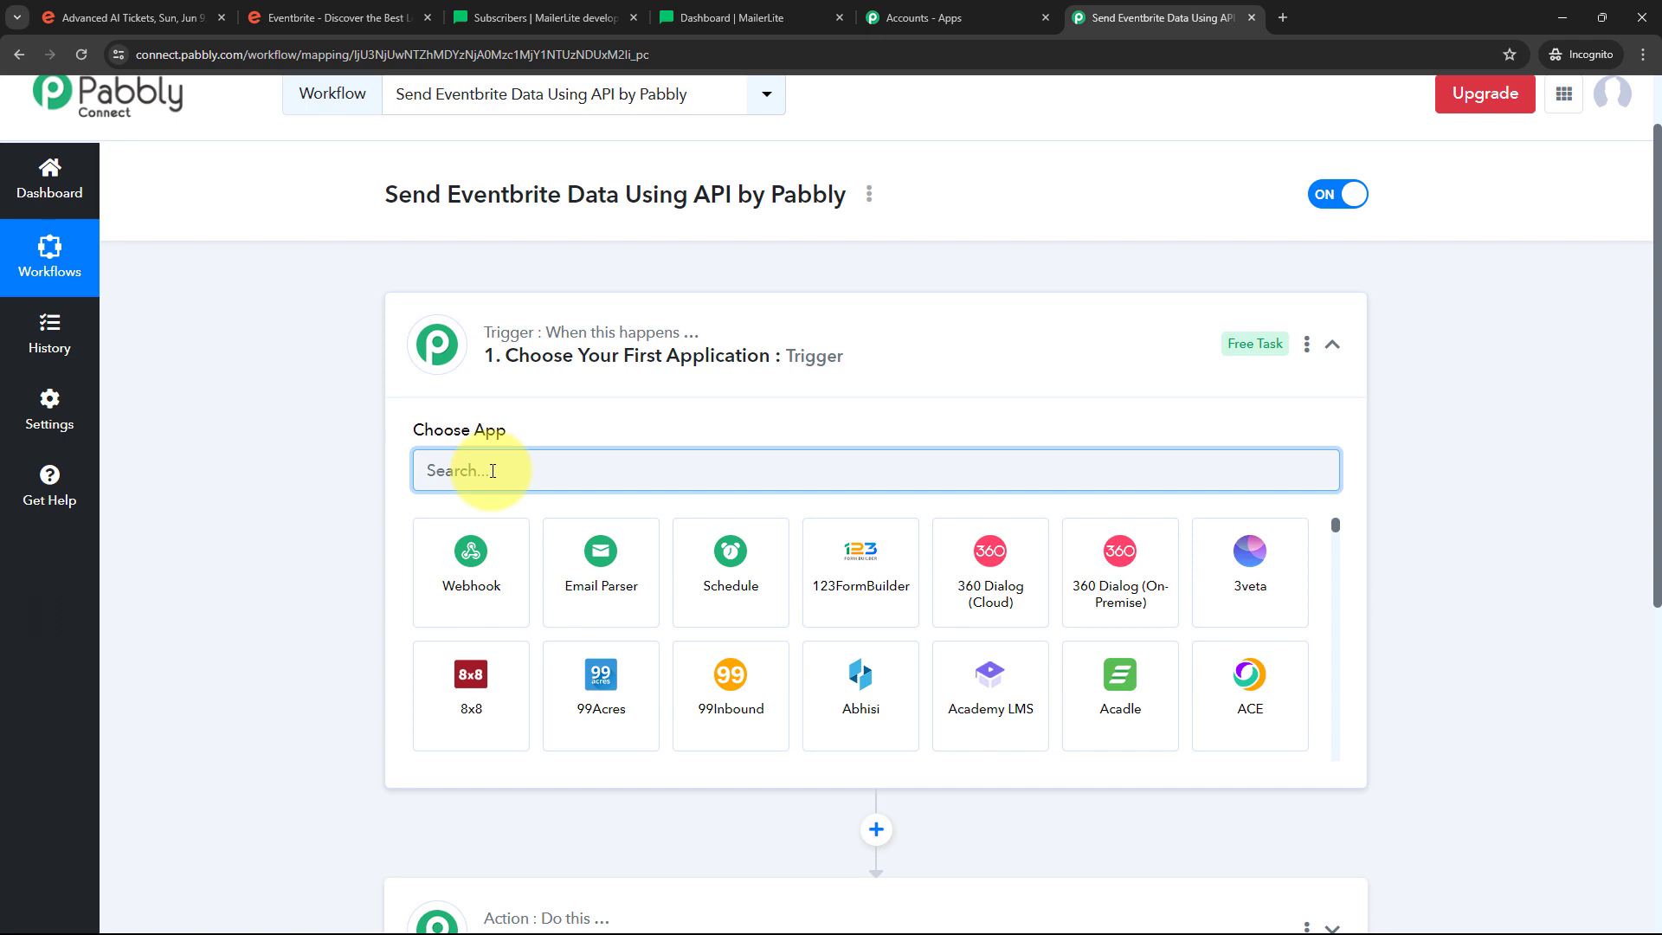
pyautogui.write('Event')
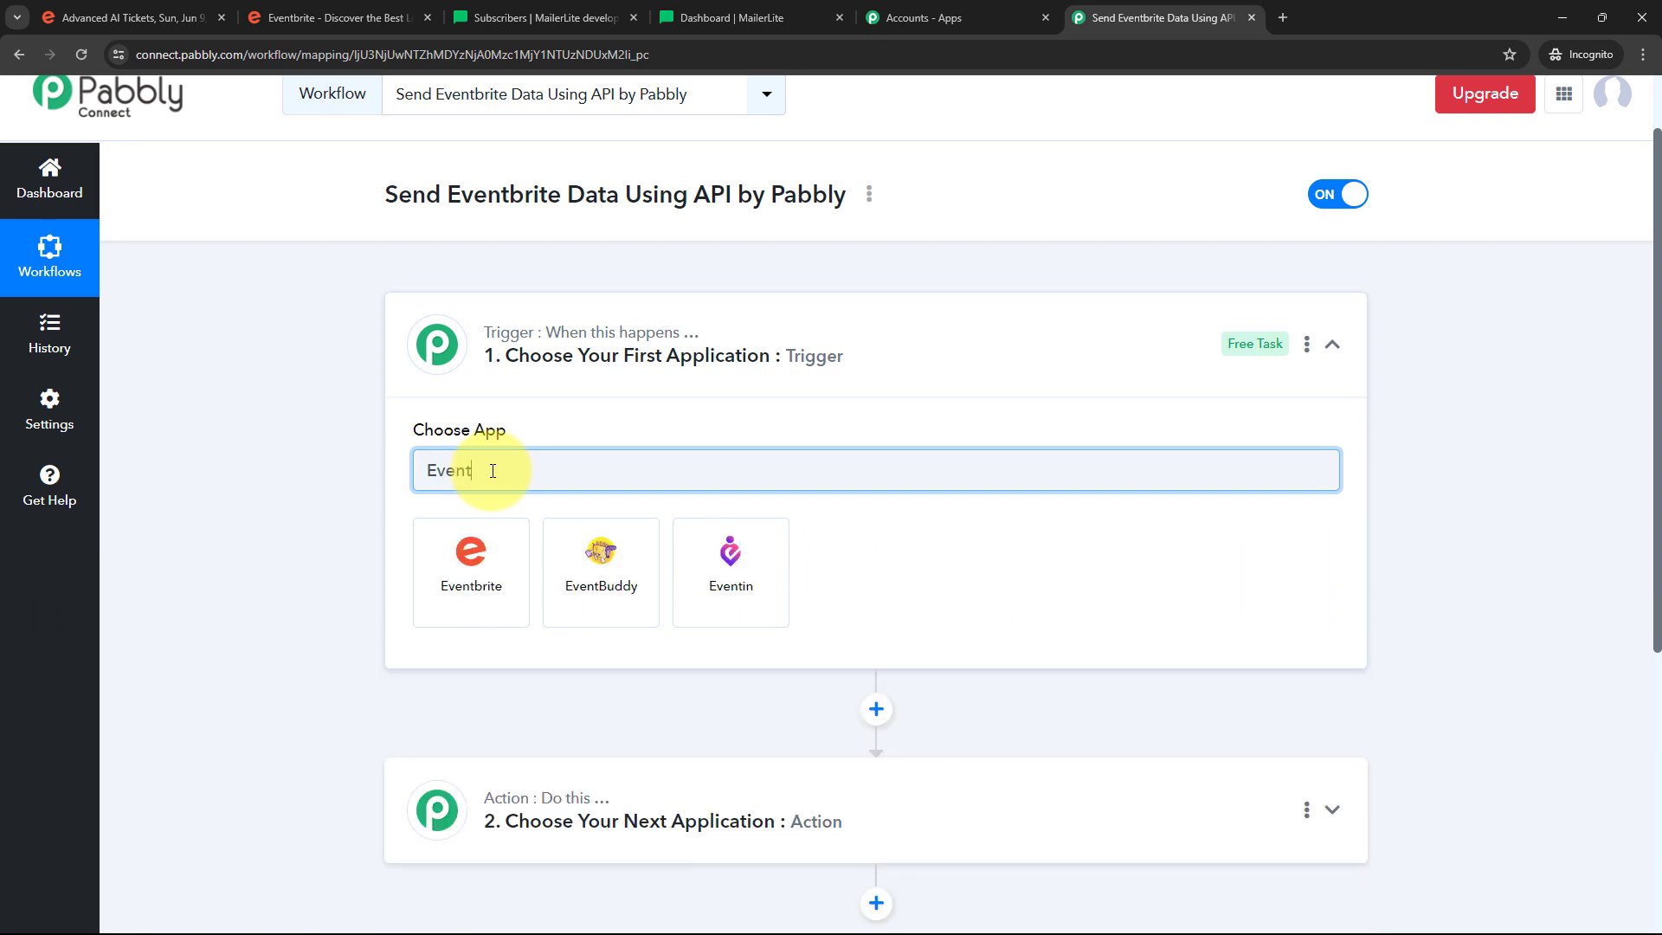
pyautogui.write('brite')
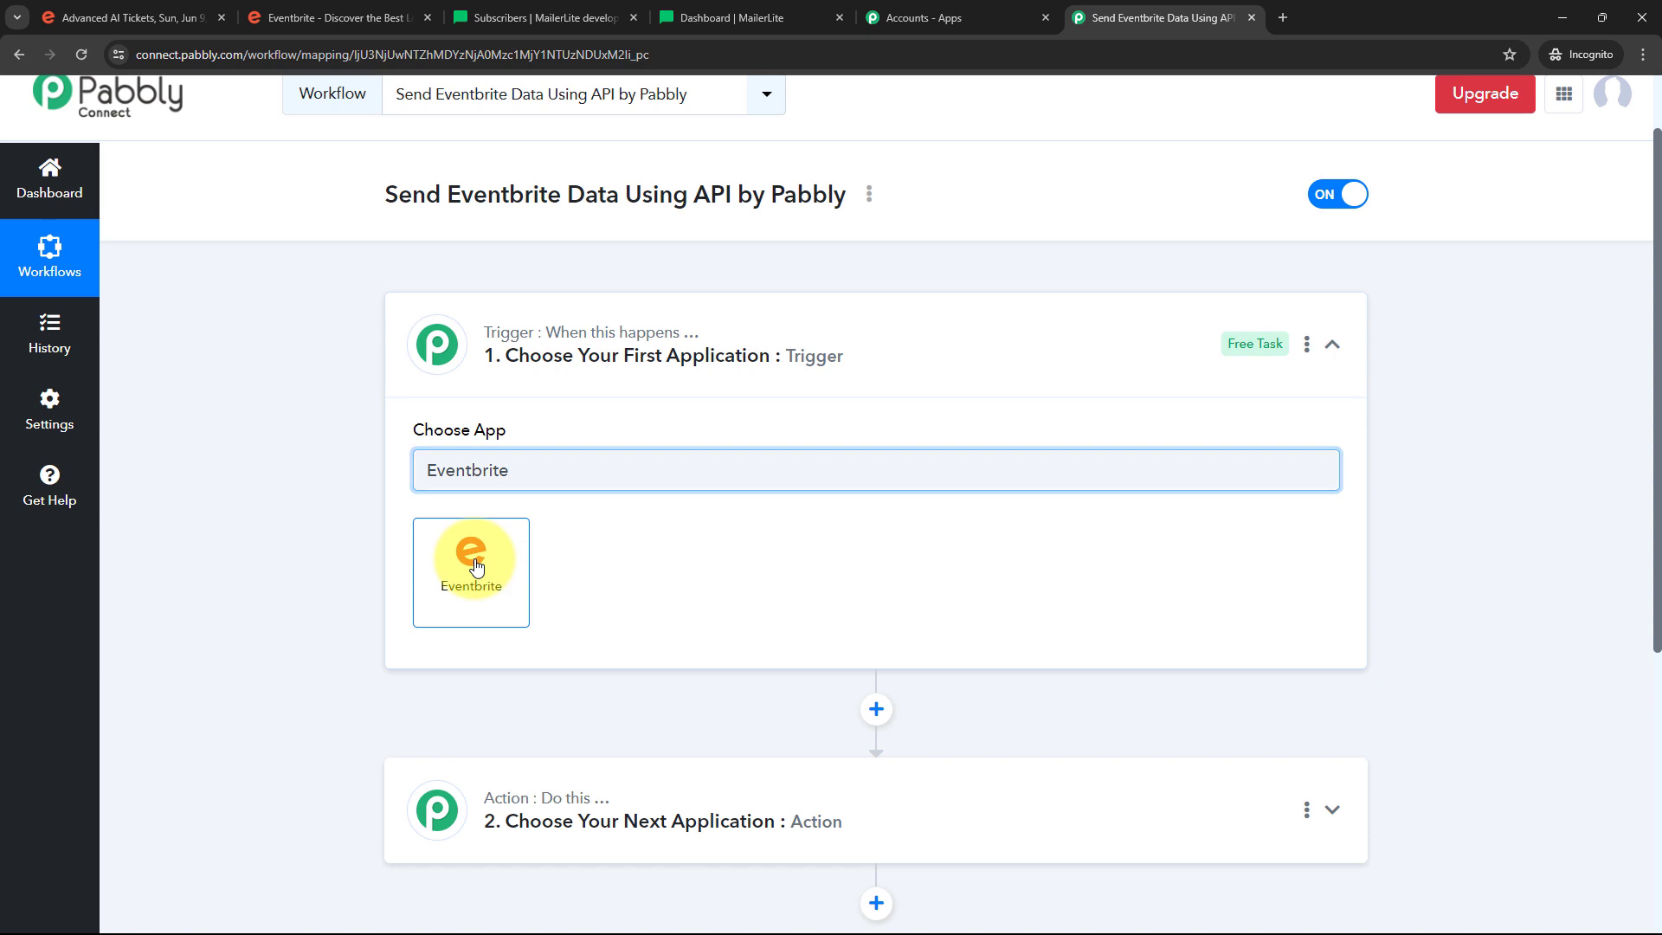
pyautogui.click(475, 567)
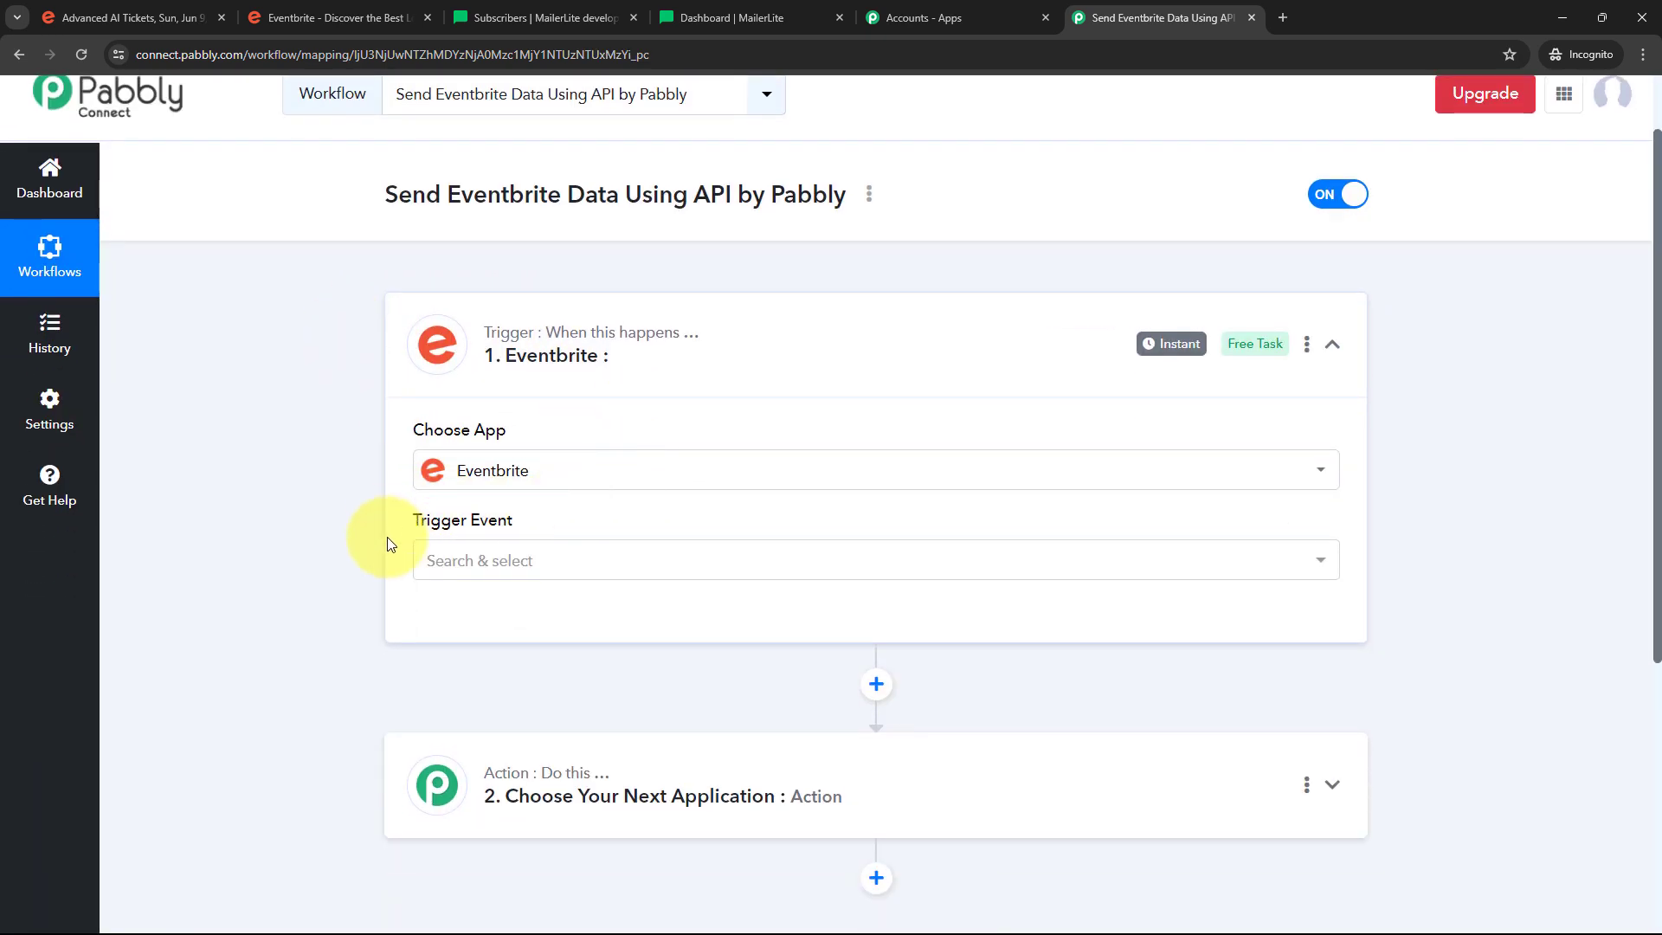
pyautogui.click(767, 562)
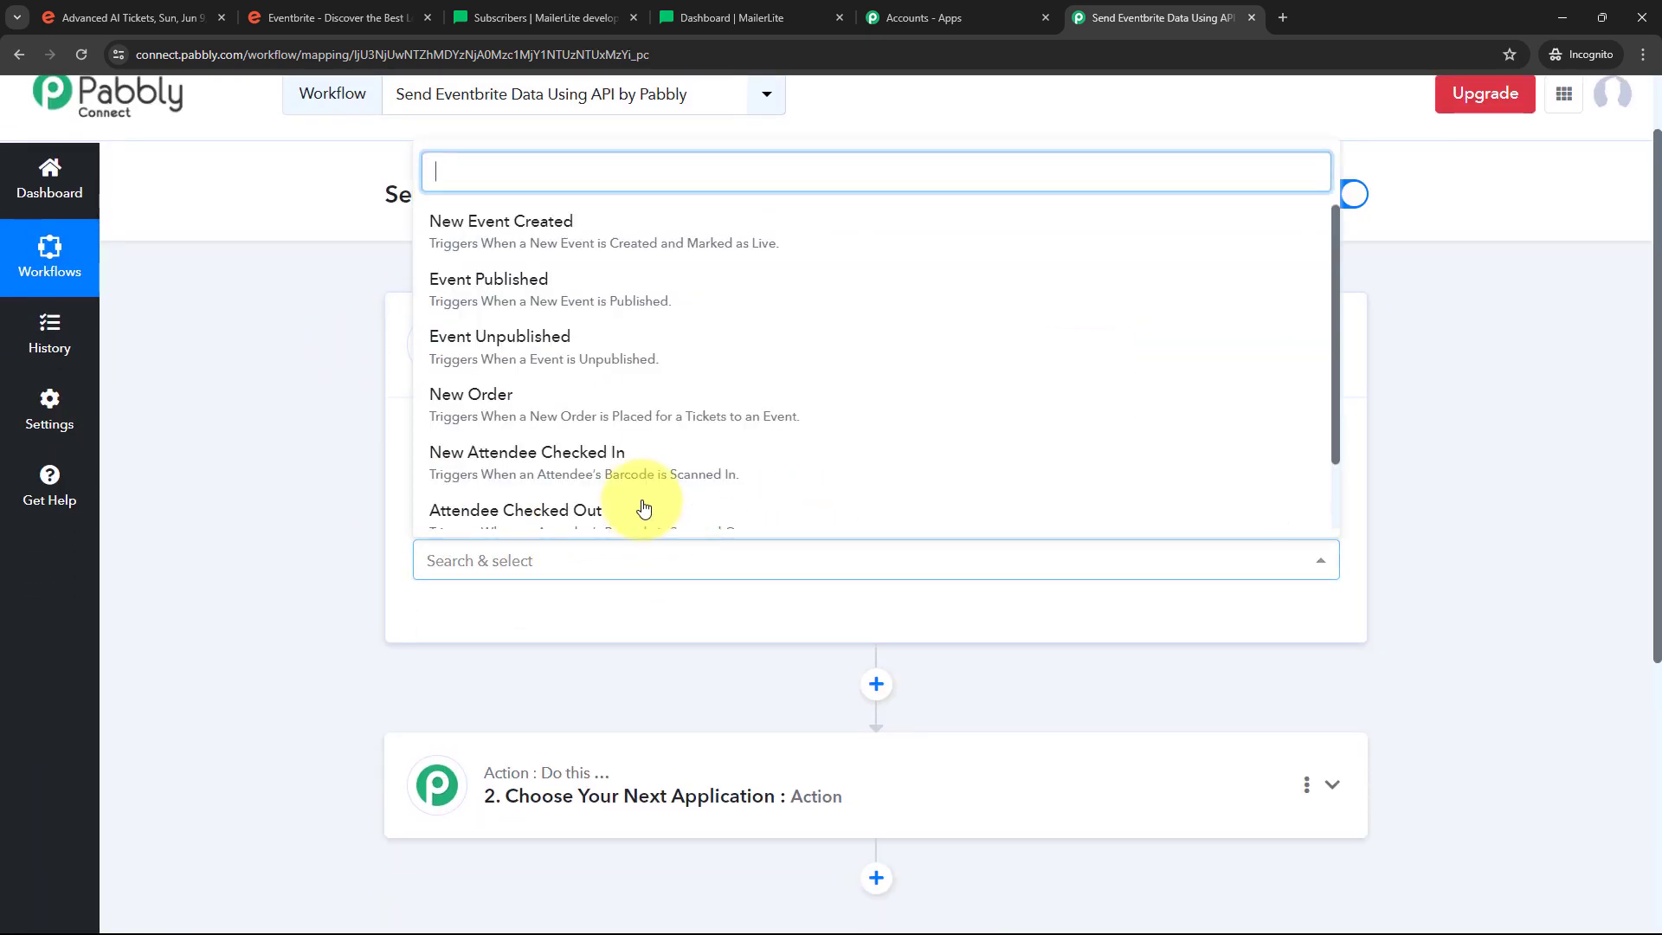
pyautogui.scroll(-1, 678, 371)
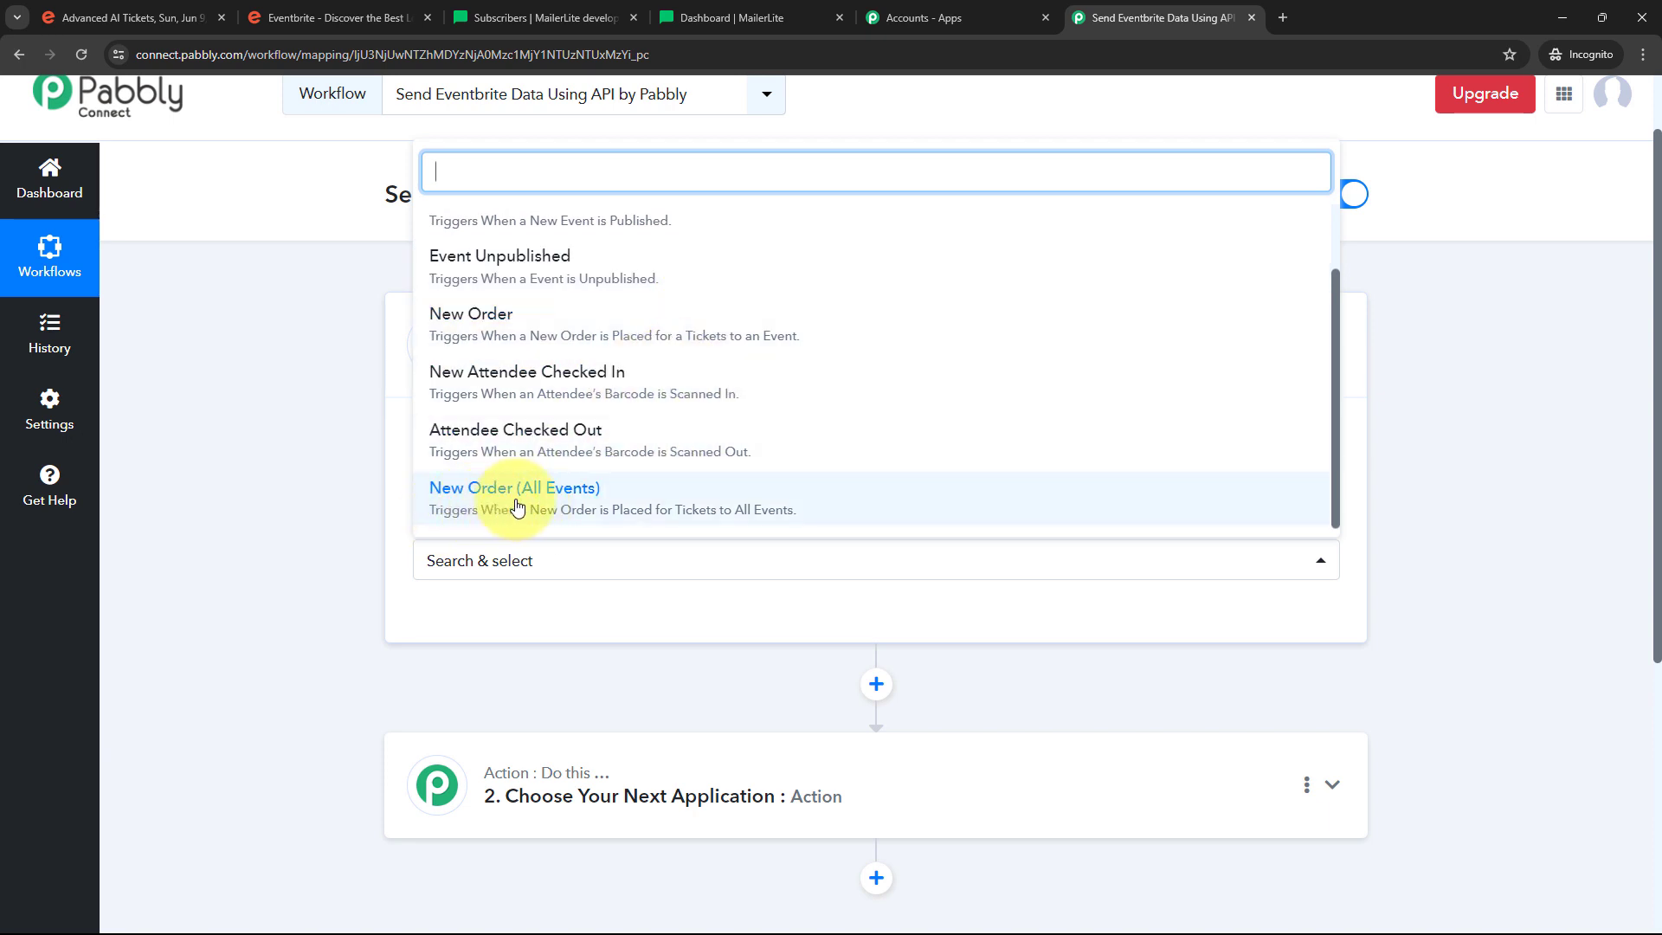
# Set the trigger event to New Order (All Events) and copy its webhook URL
pyautogui.click(518, 504)
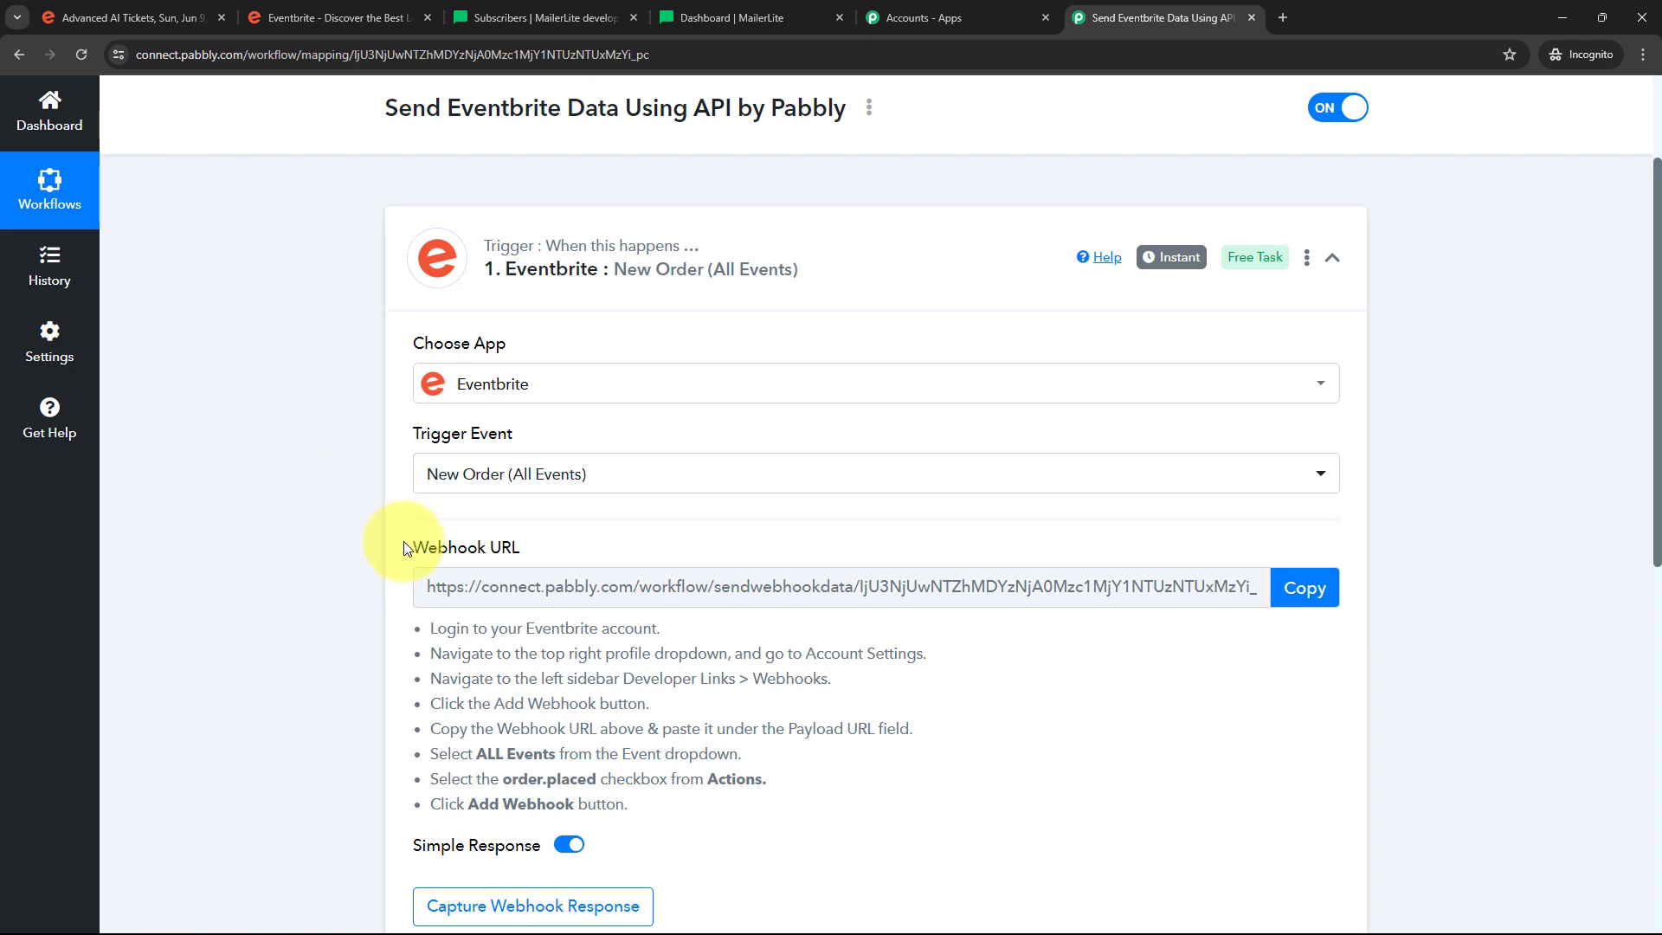
pyautogui.moveTo(408, 547); pyautogui.dragTo(563, 550)
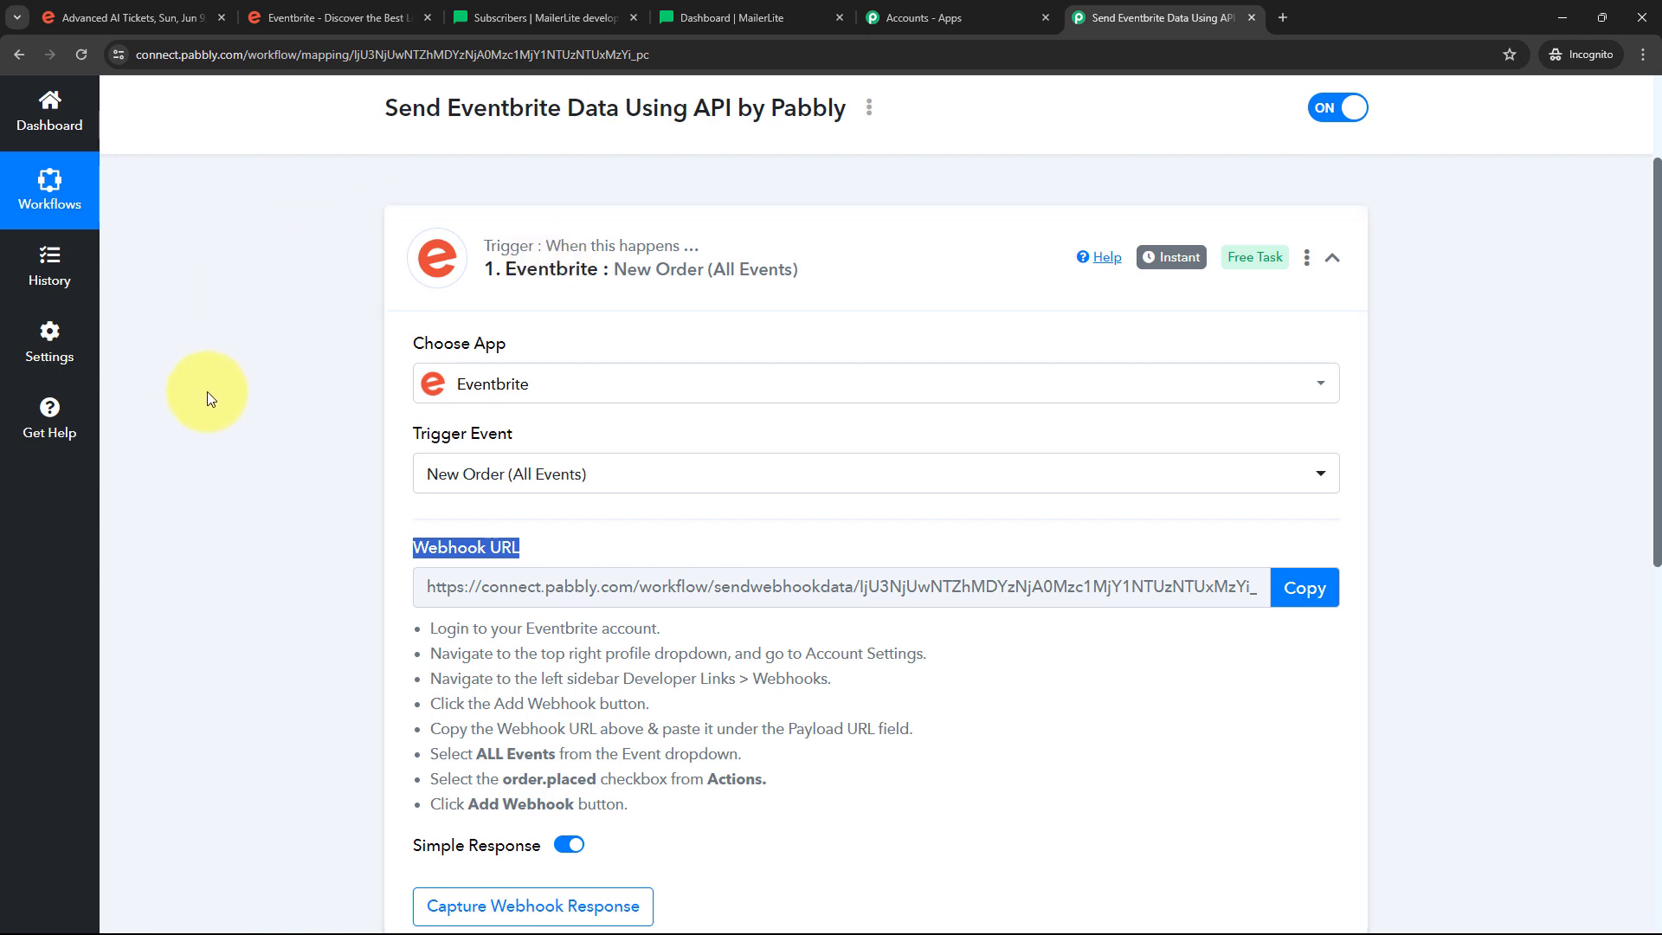
pyautogui.scroll(-1, 225, 399)
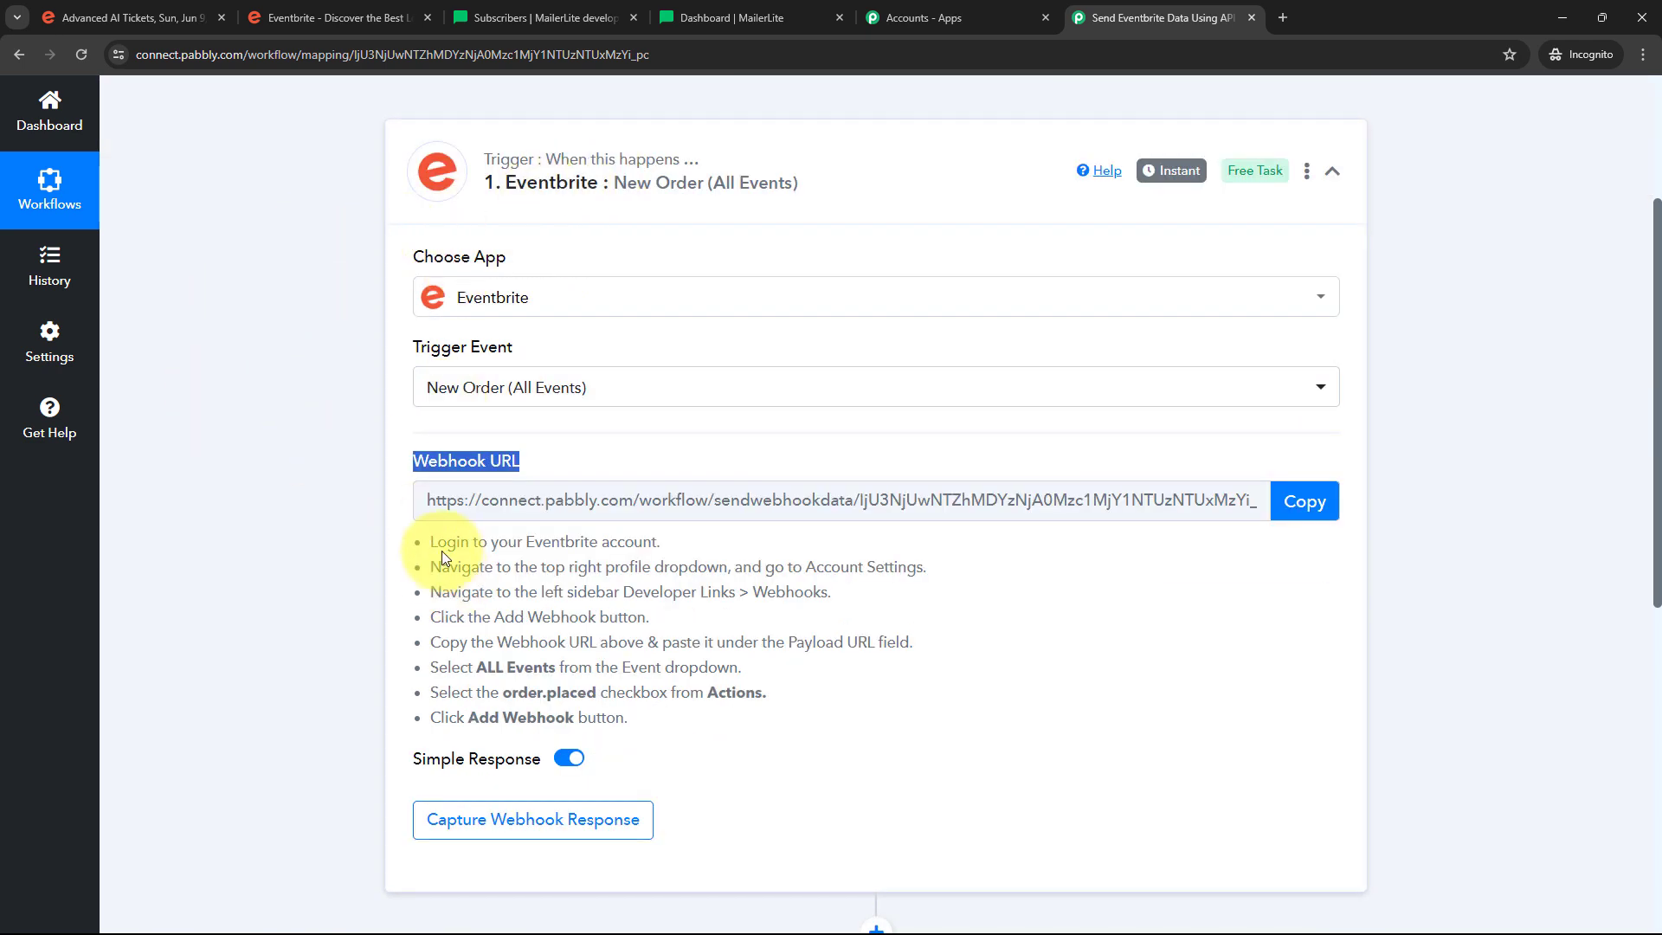
pyautogui.moveTo(426, 540); pyautogui.dragTo(953, 712)
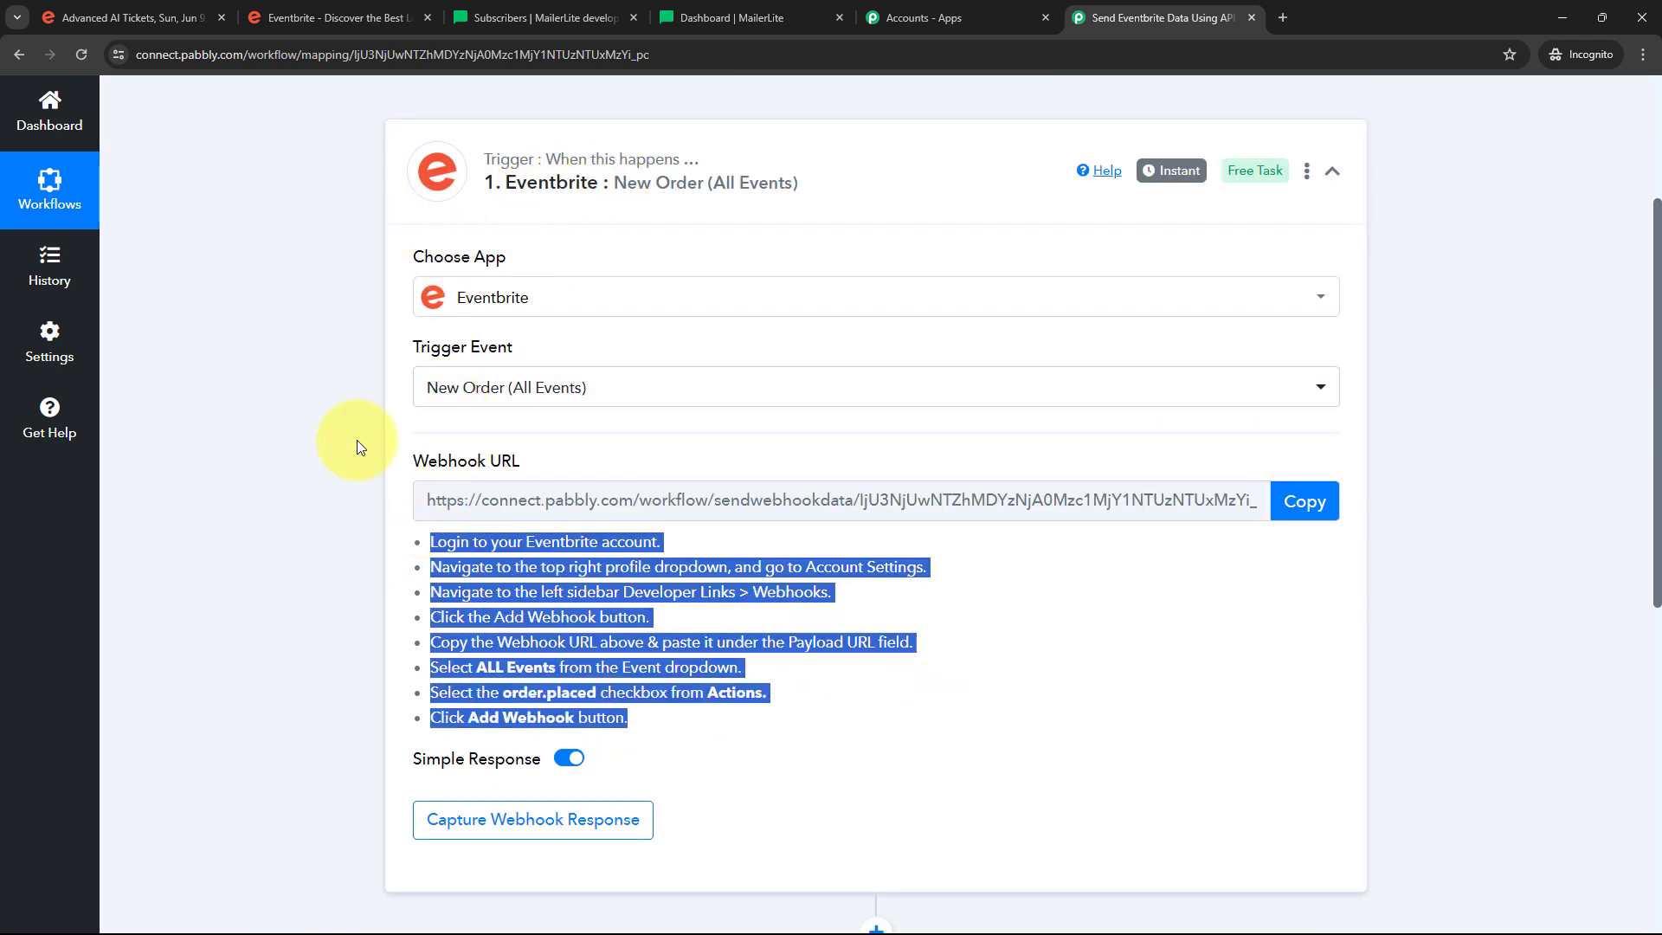
pyautogui.click(1304, 501)
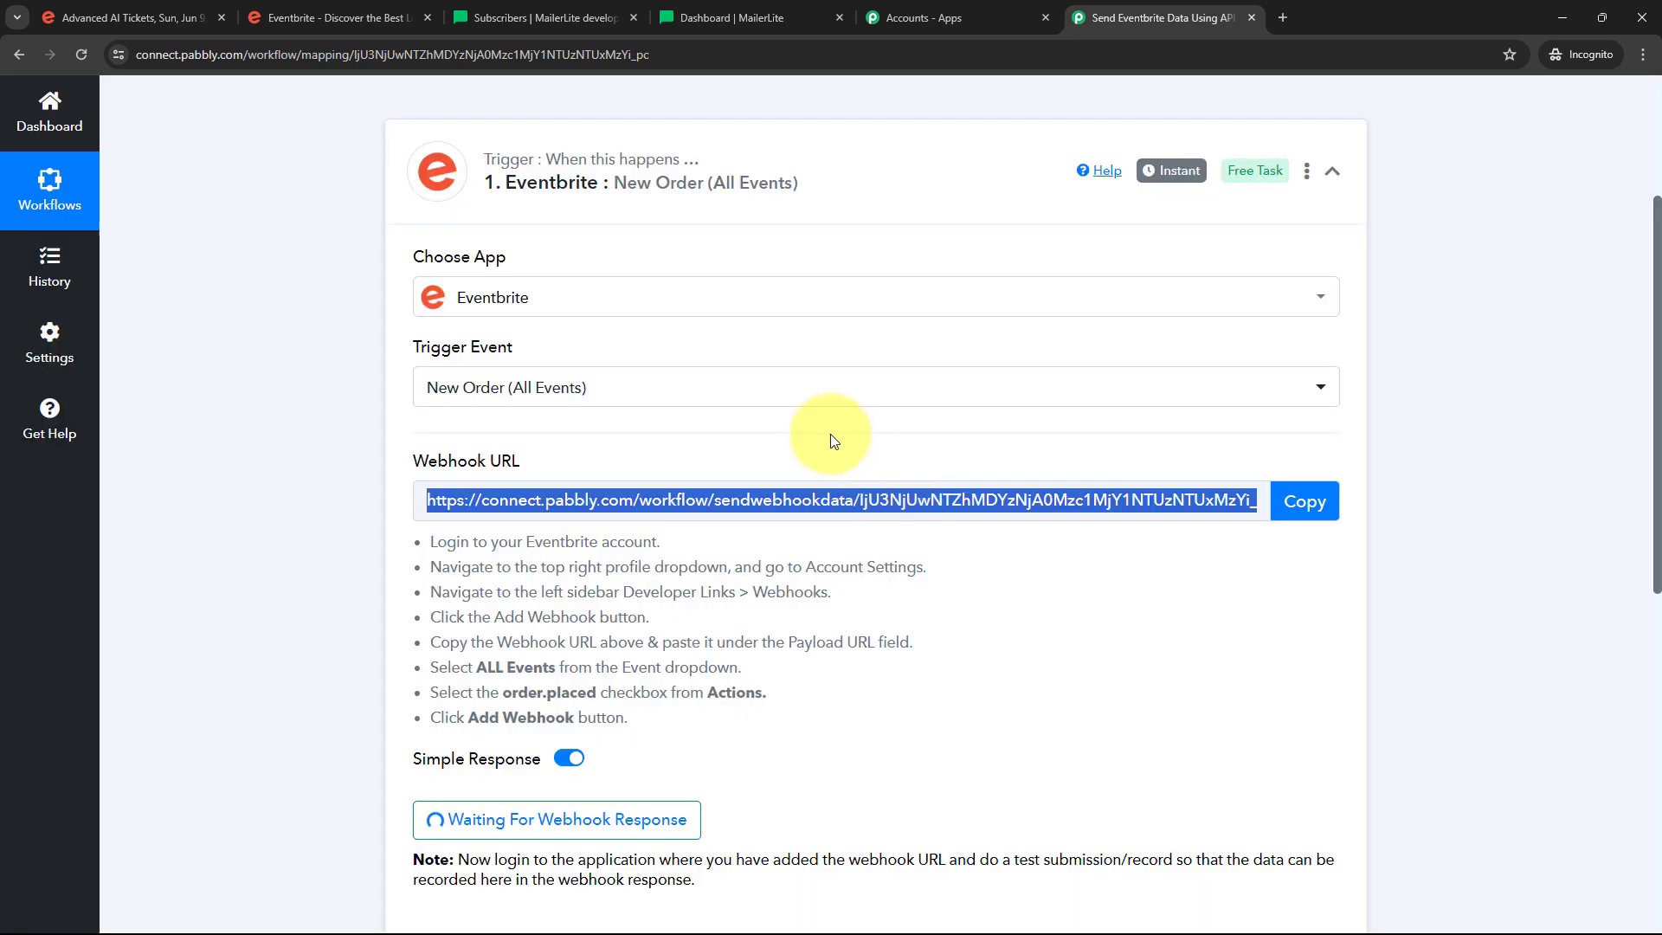
pyautogui.click(329, 17)
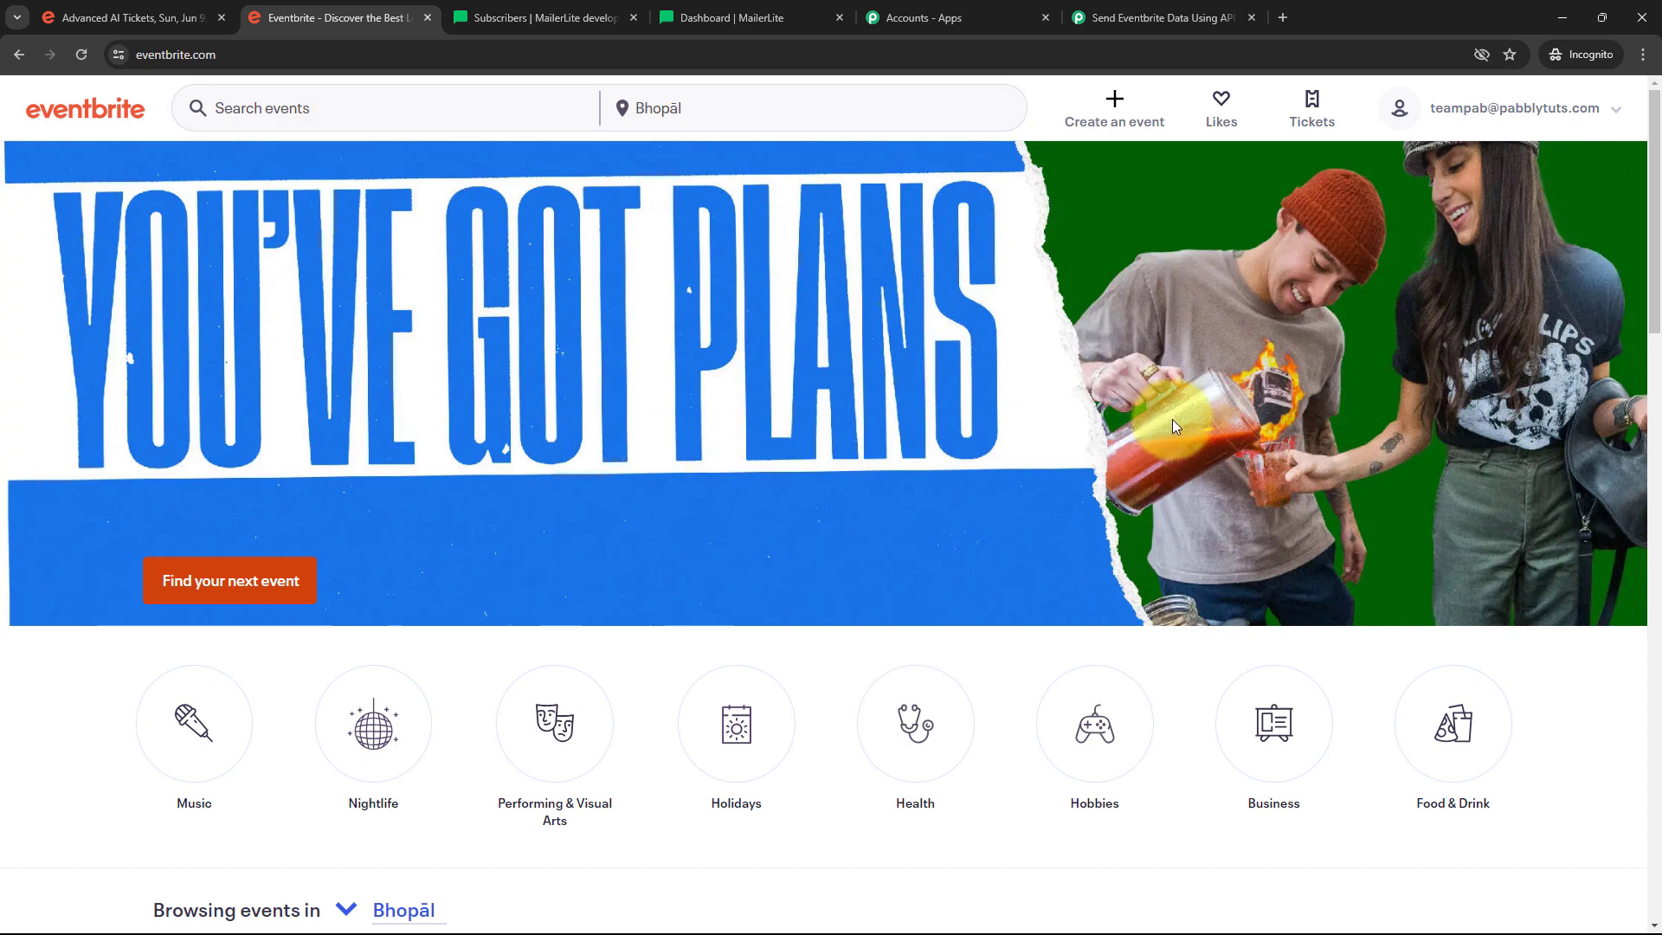
# From Eventbrite's Account settings, open Developer Links > Webhooks and start a new webhook
pyautogui.moveTo(1627, 111)
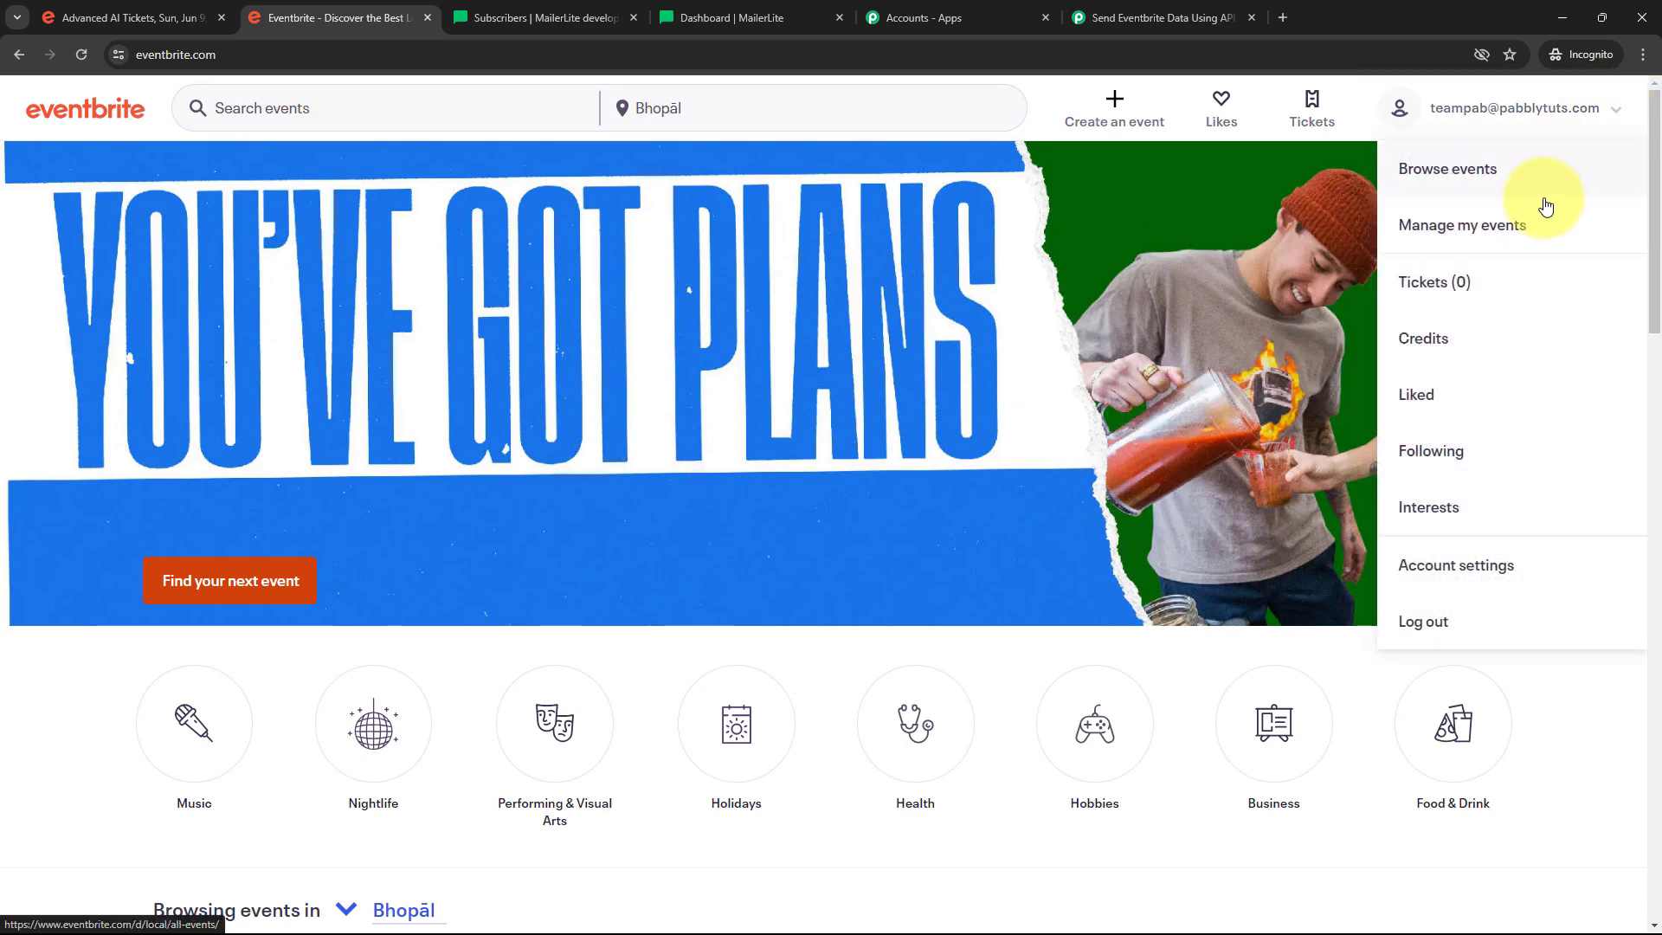
pyautogui.click(1454, 567)
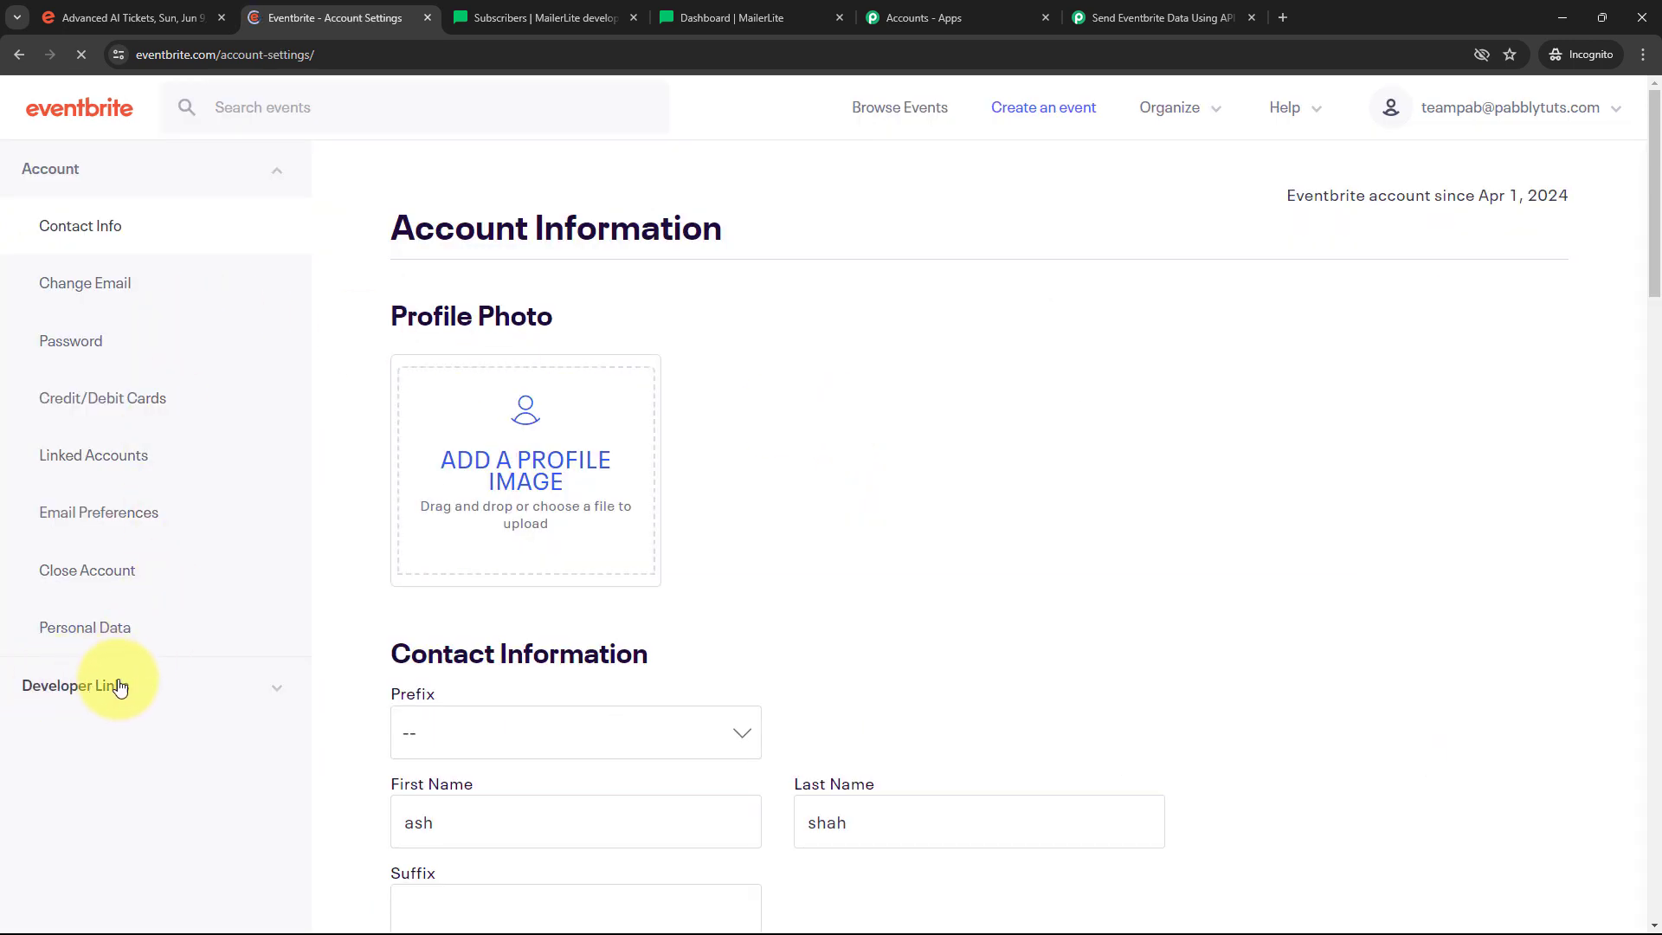
pyautogui.click(275, 693)
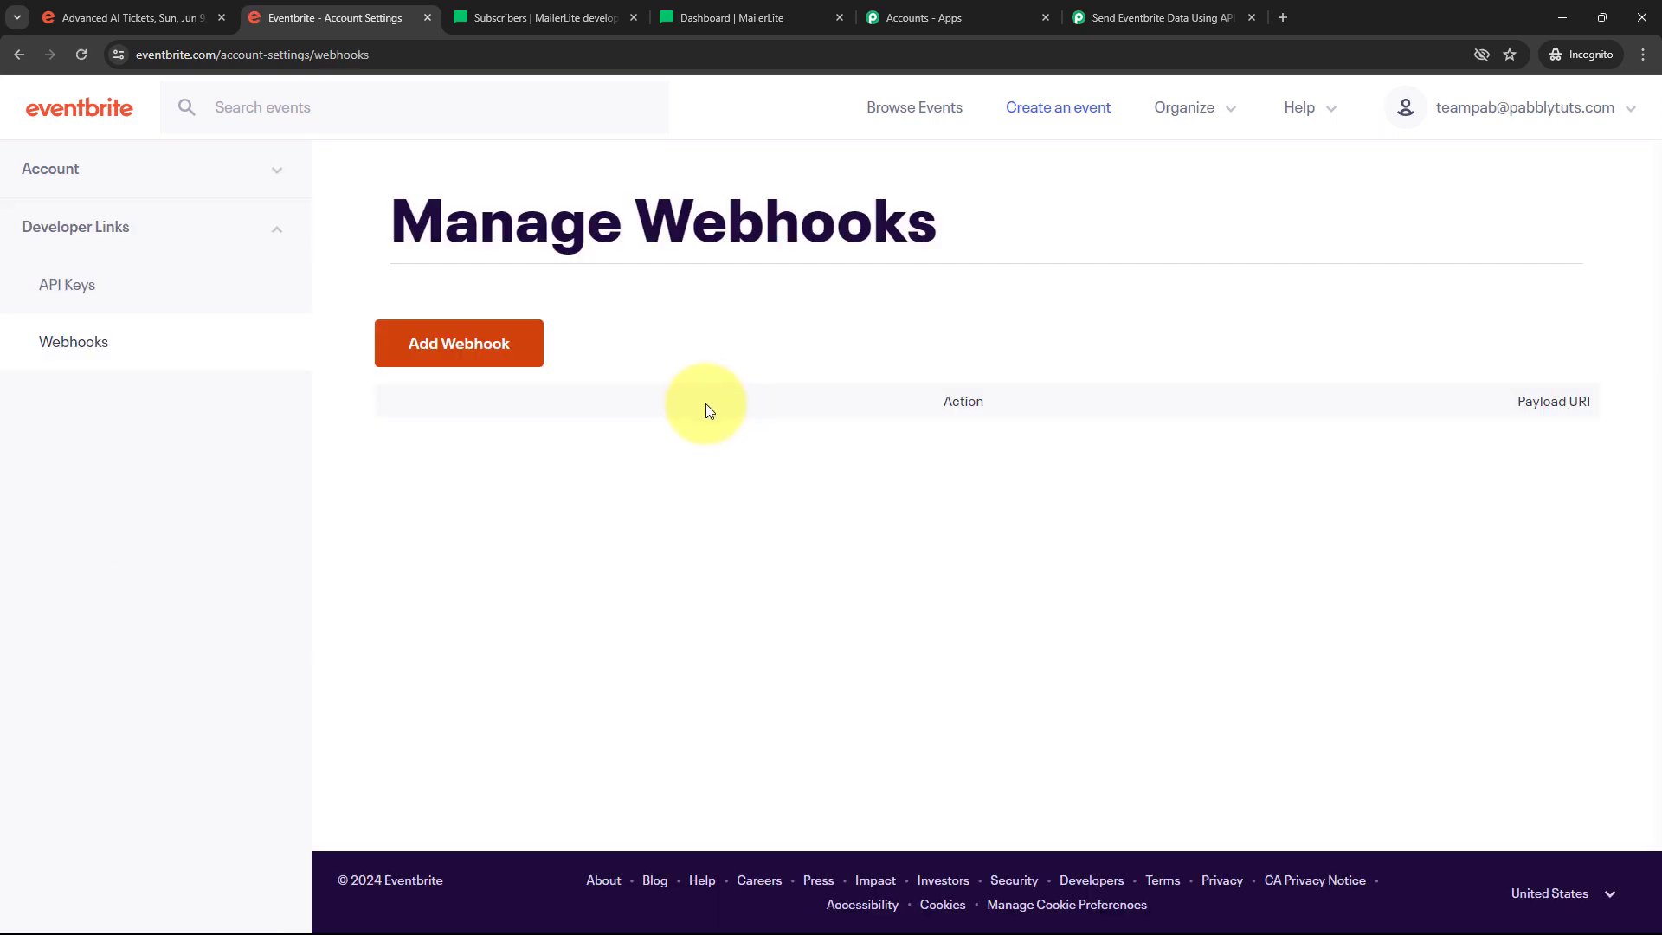
pyautogui.click(455, 352)
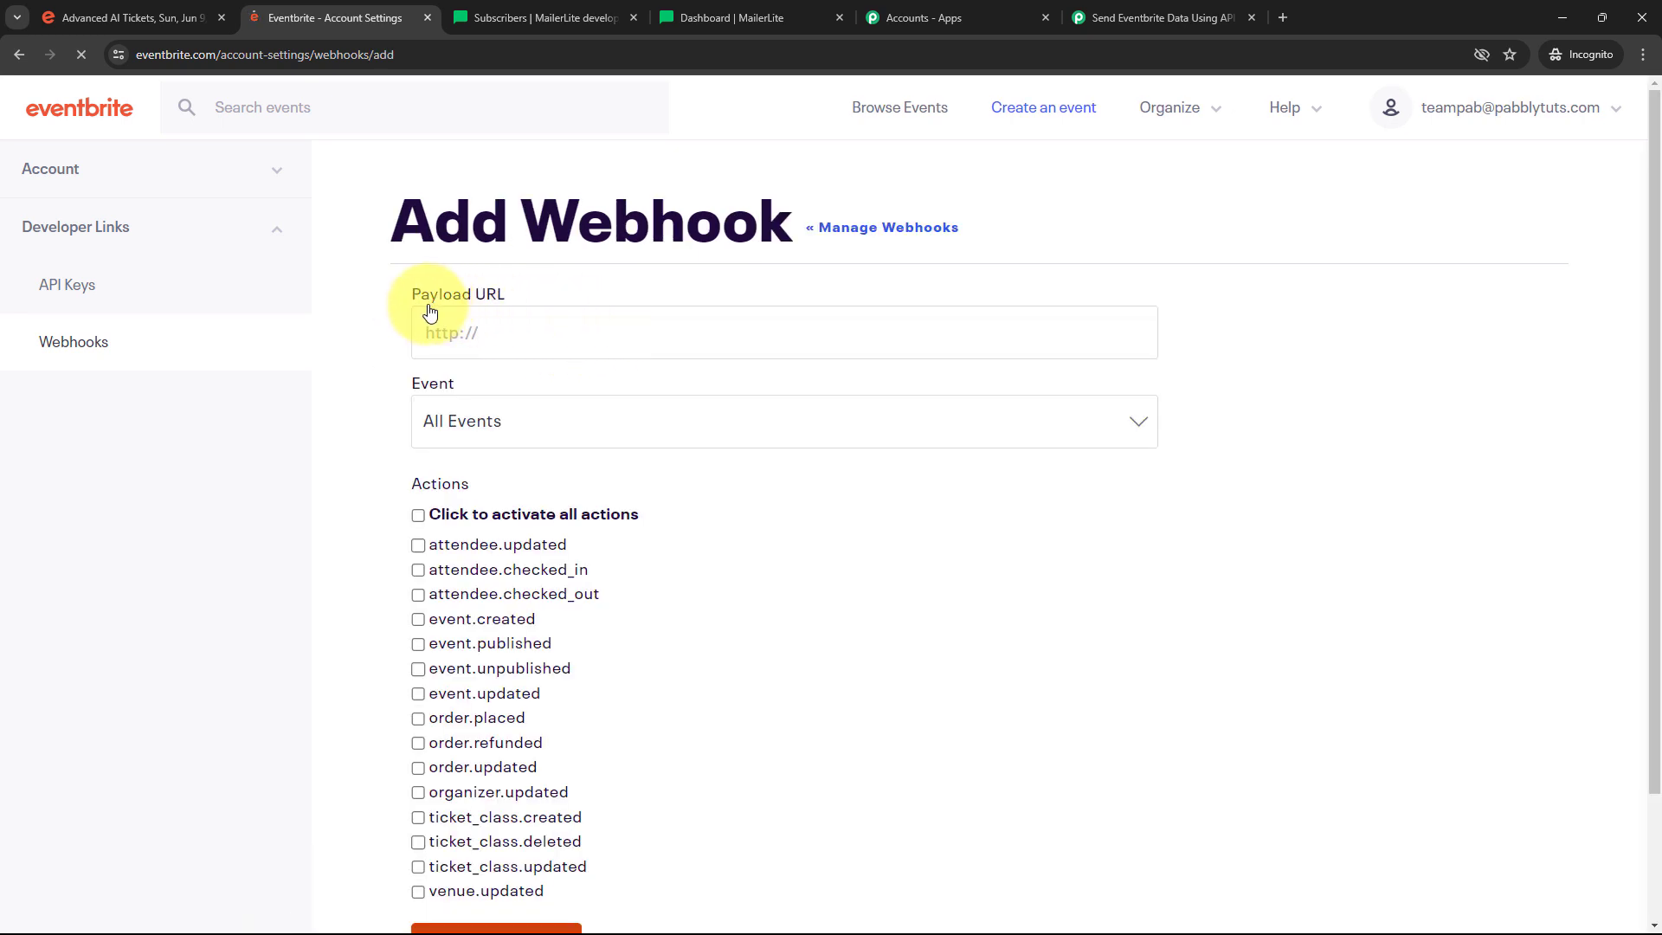
# Paste the Pabbly URL as Payload URL, tick order.placed, and save the webhook
pyautogui.click(505, 337)
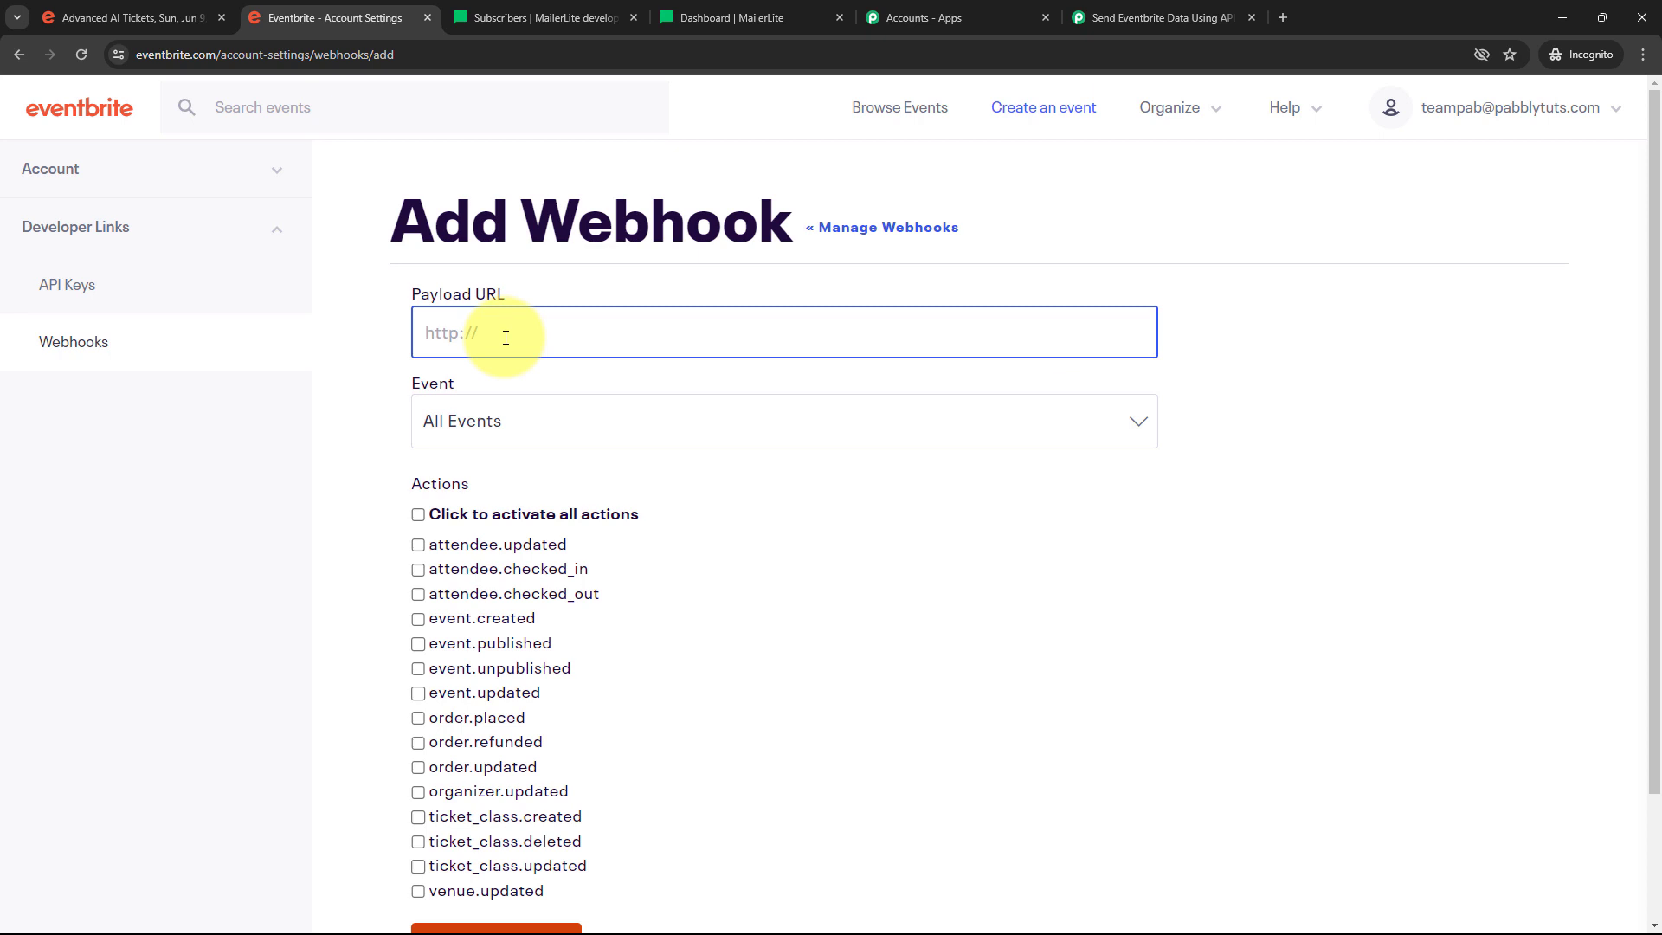
pyautogui.hotkey('ctrl', 'v')
pyautogui.scroll(-1, 690, 334)
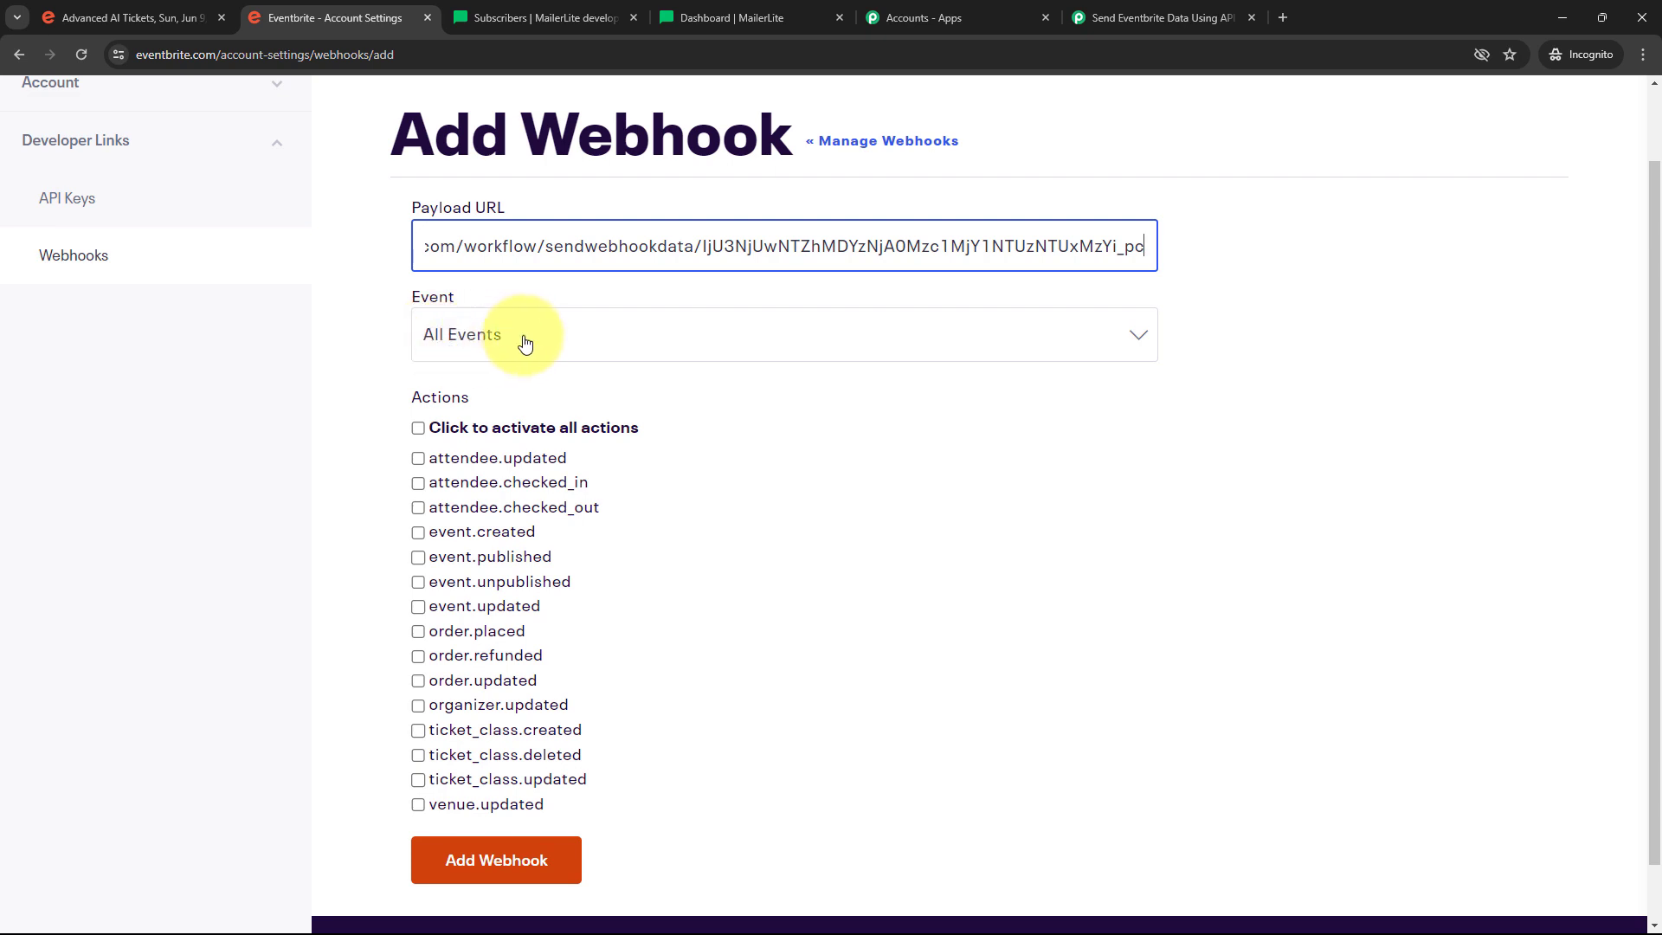
pyautogui.scroll(-1, 688, 313)
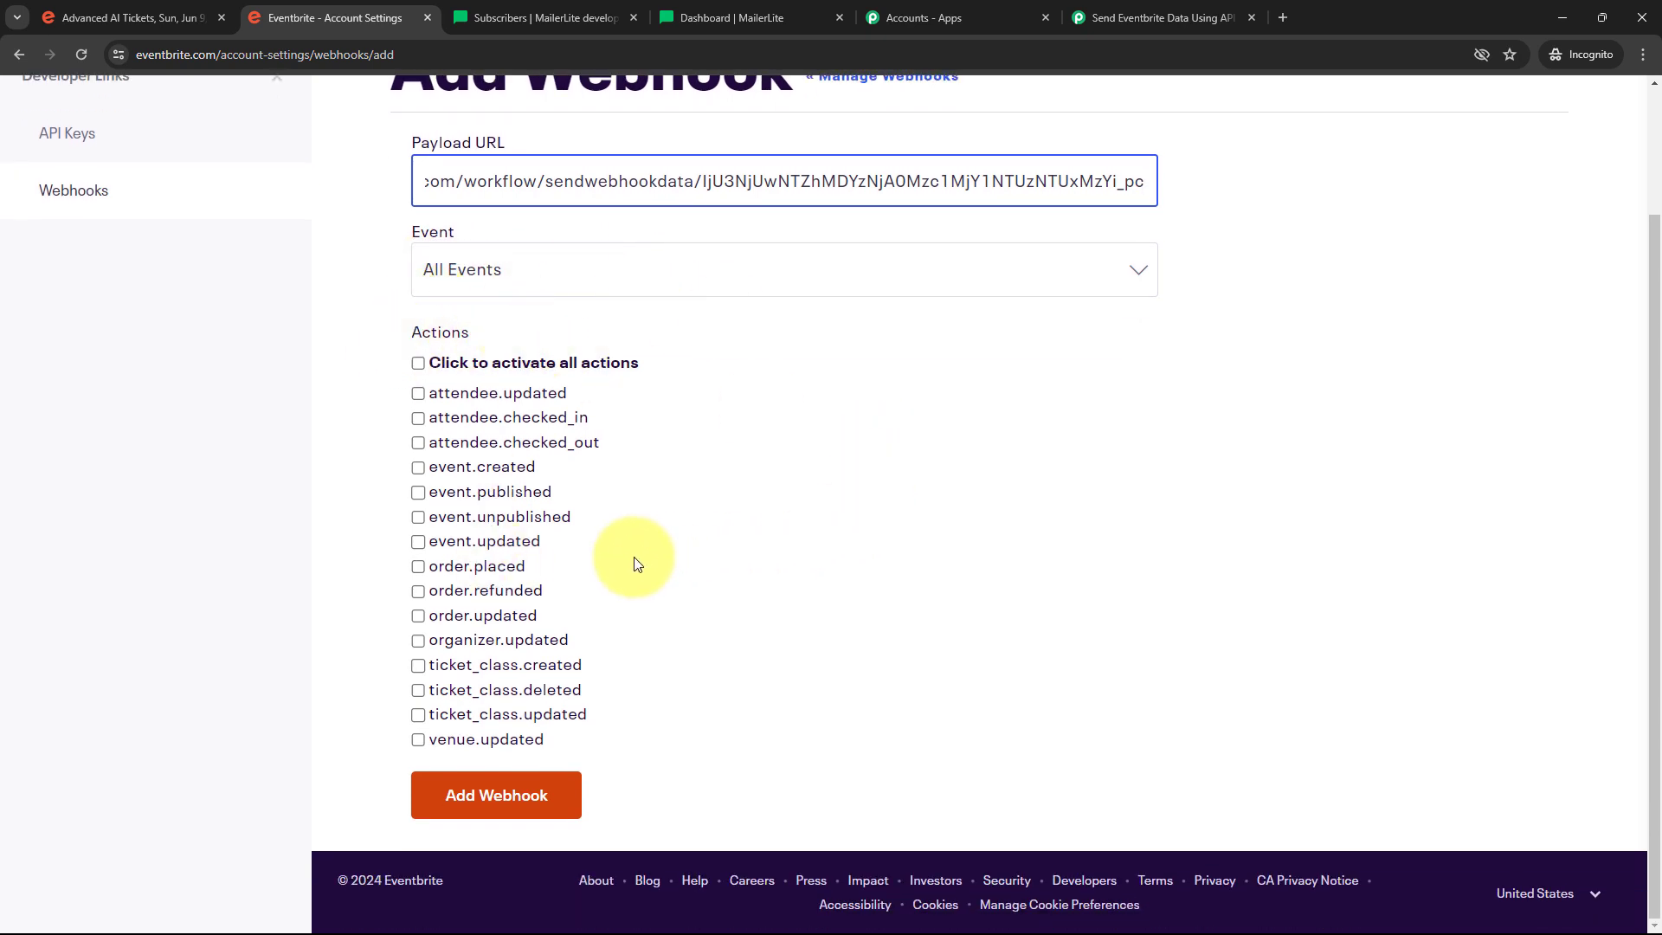
pyautogui.click(428, 571)
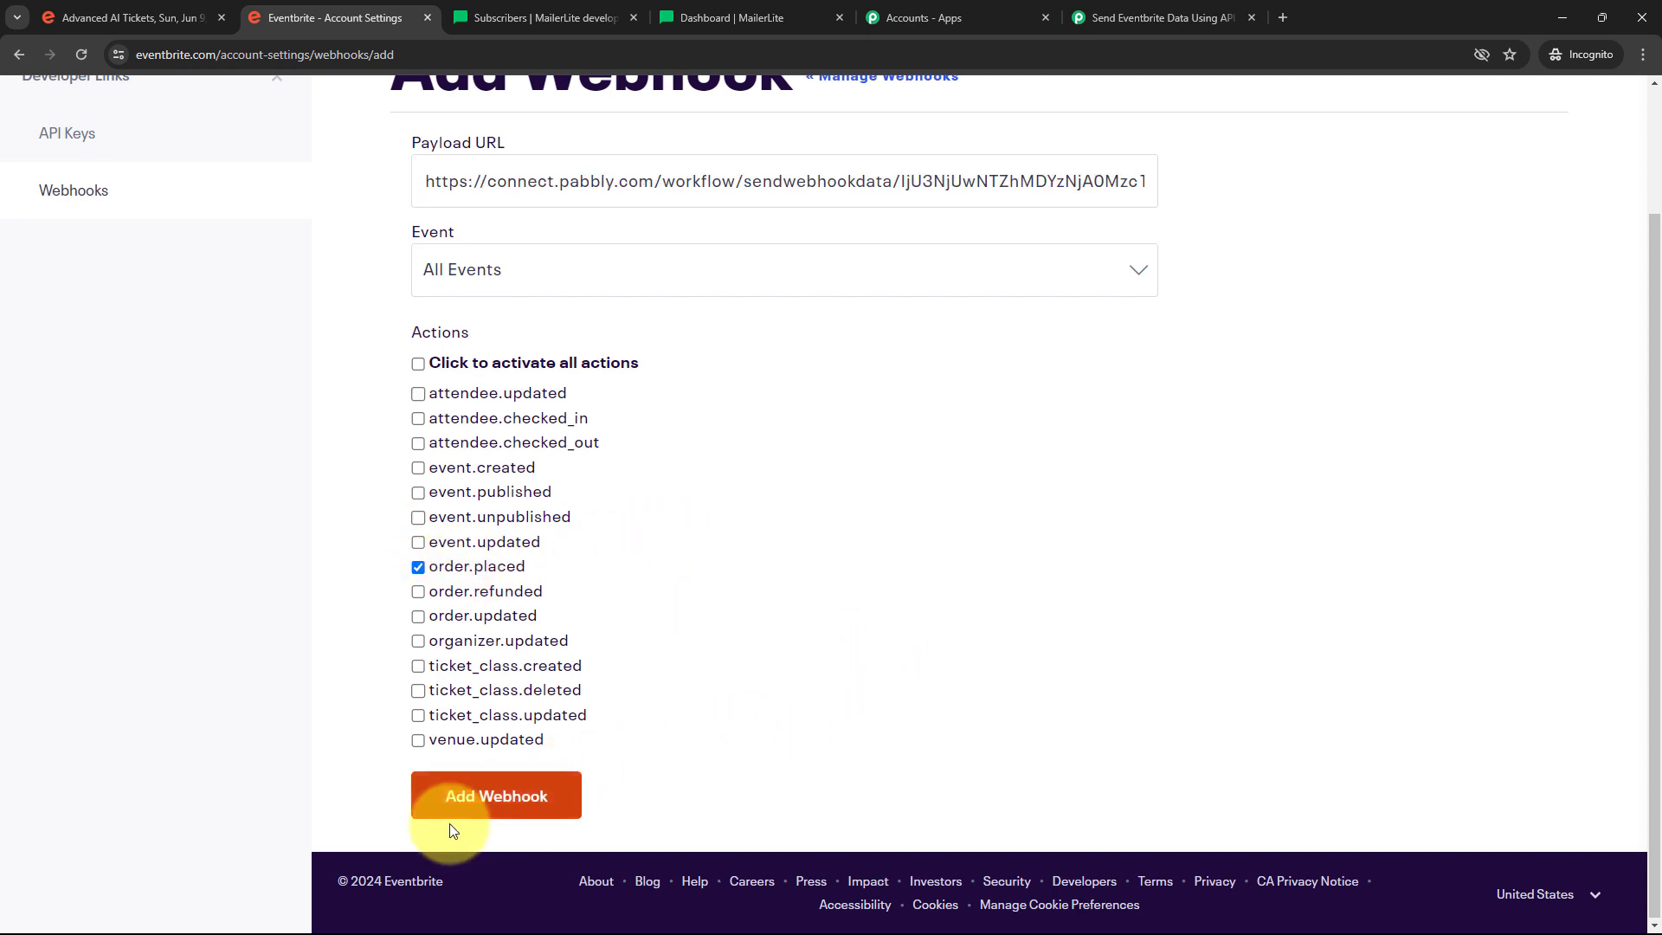
pyautogui.click(489, 803)
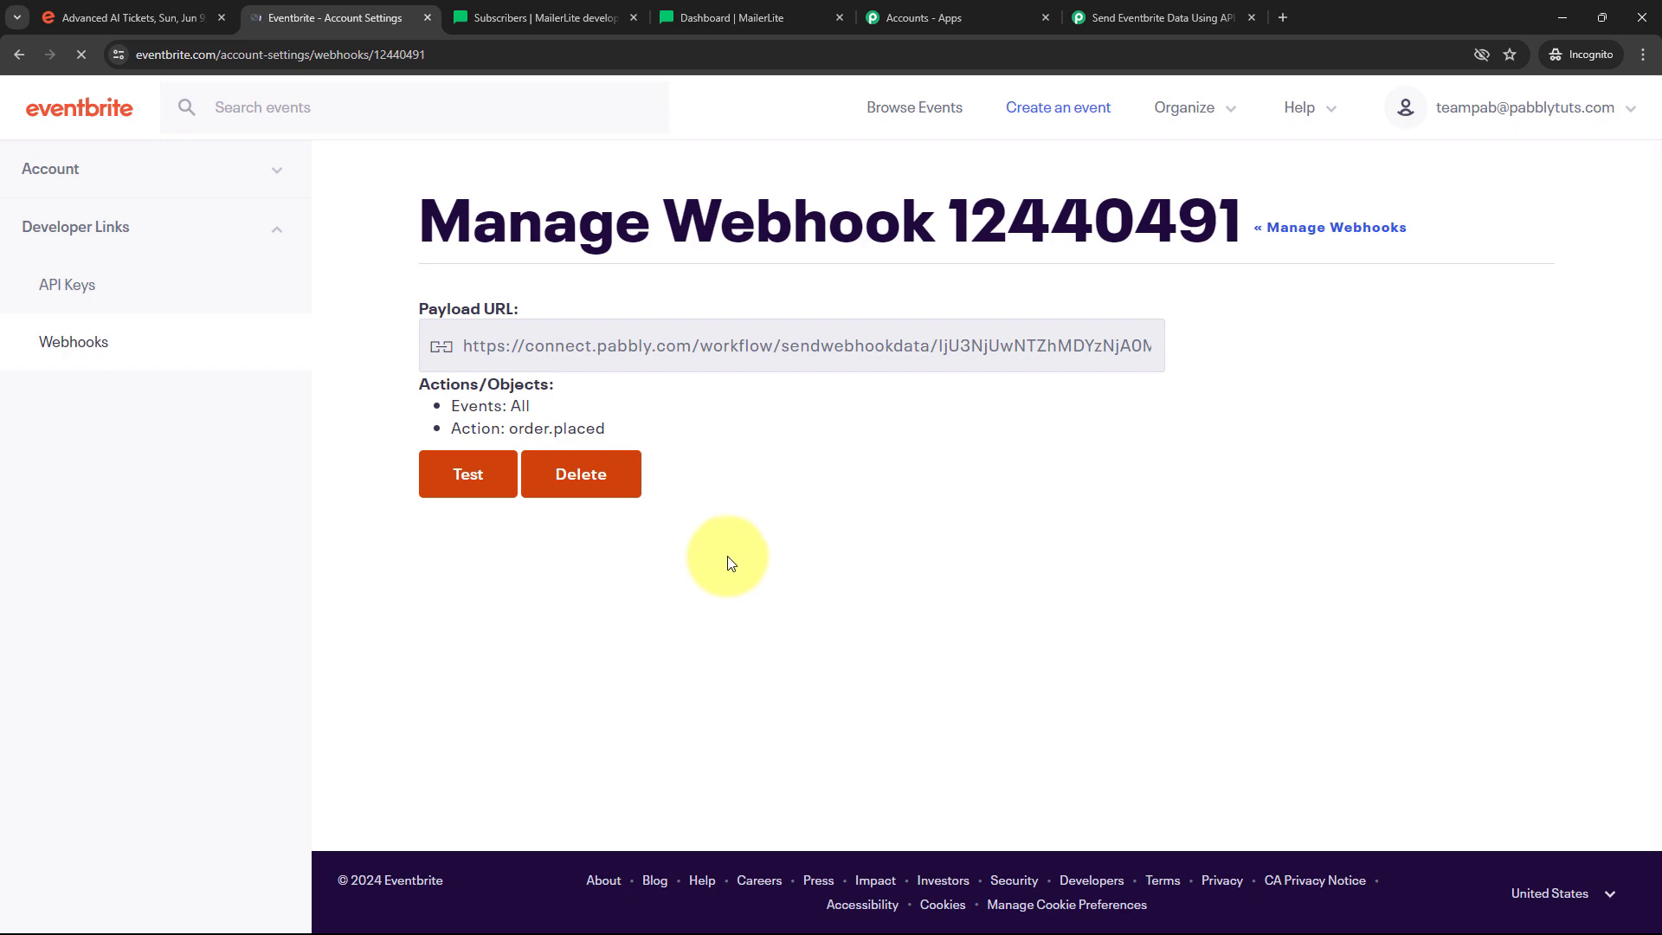
pyautogui.click(1156, 17)
pyautogui.scroll(-2, 339, 536)
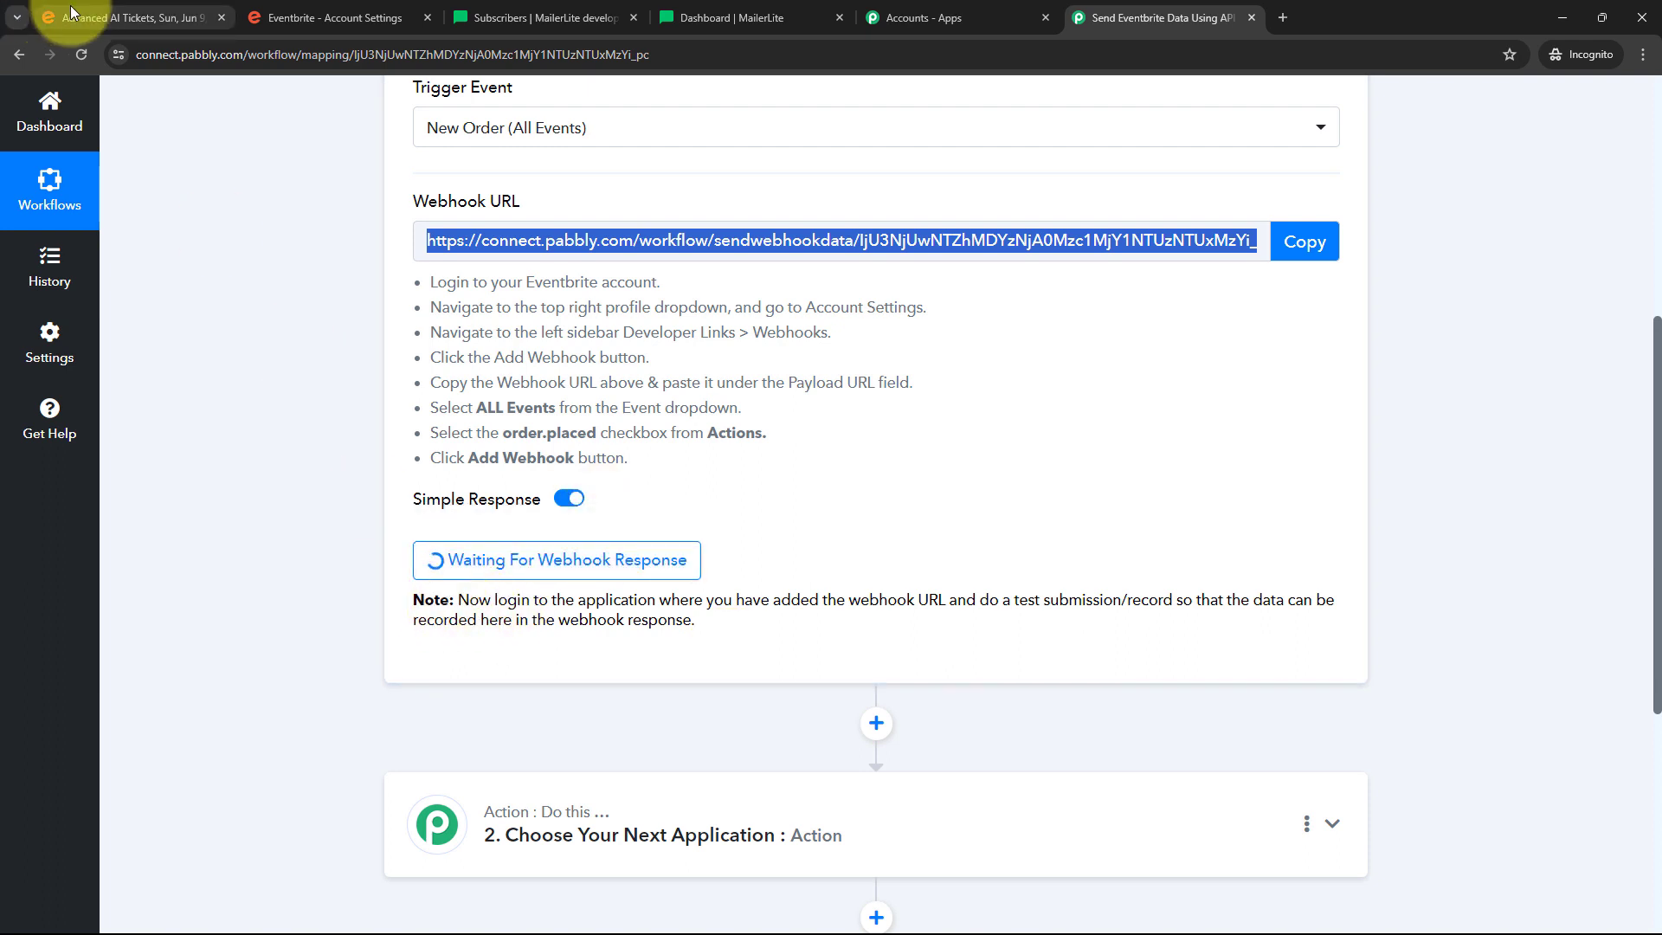
# On the Integration event page, select one free General Admission ticket and reserve it
pyautogui.click(63, 15)
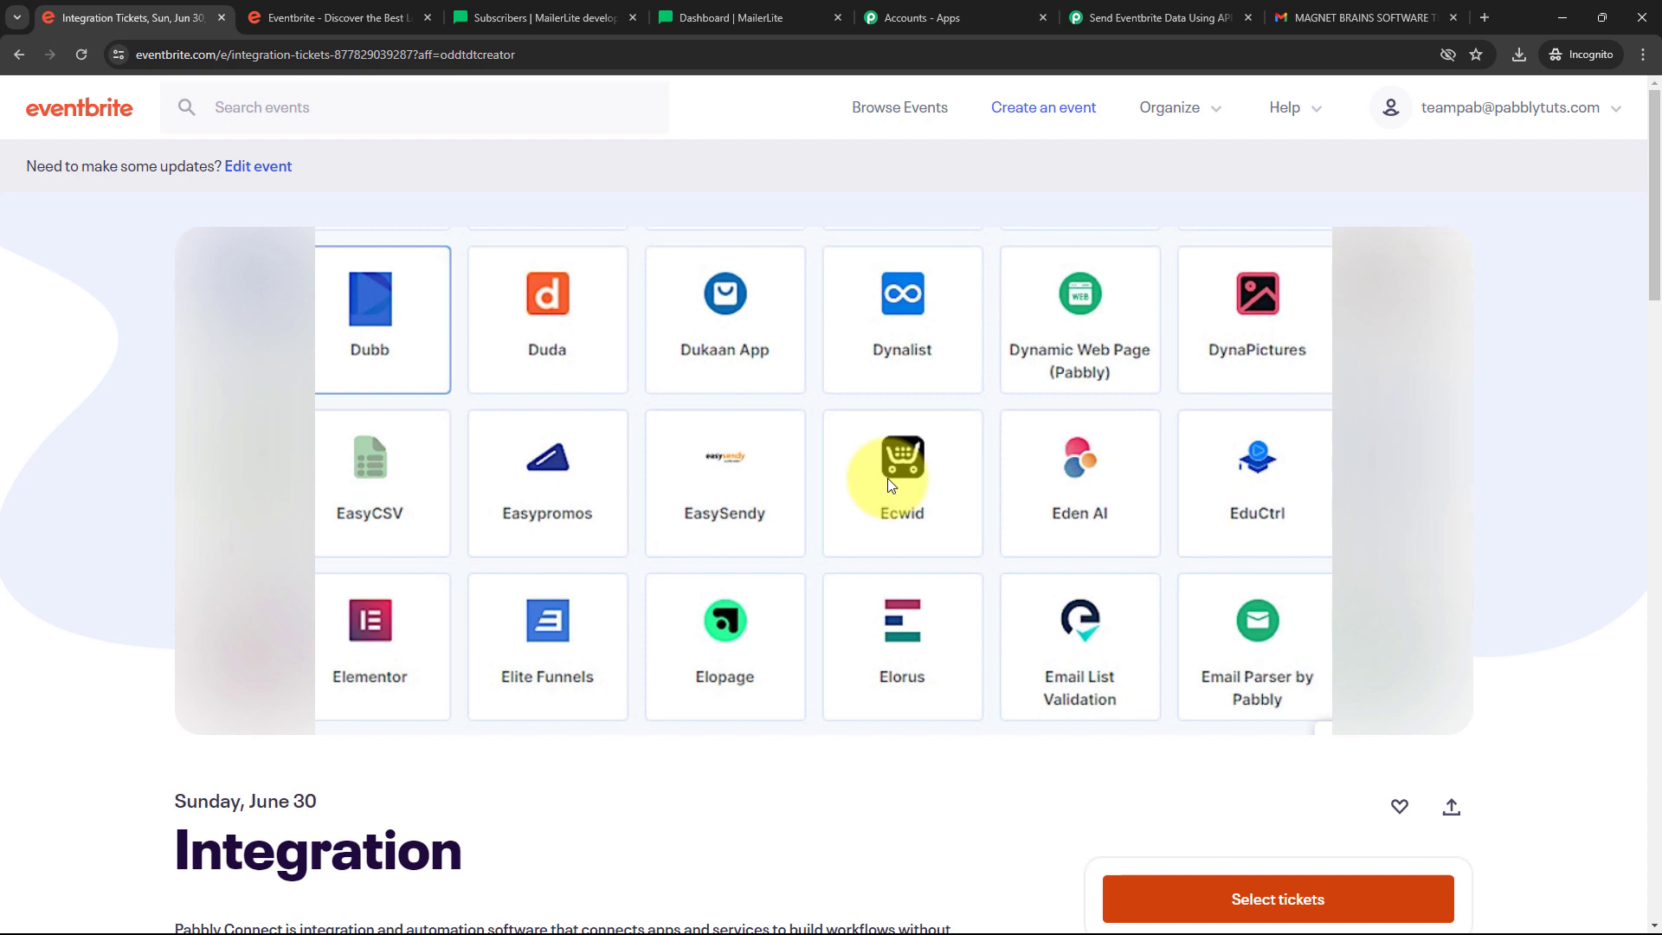
pyautogui.scroll(-4, 717, 480)
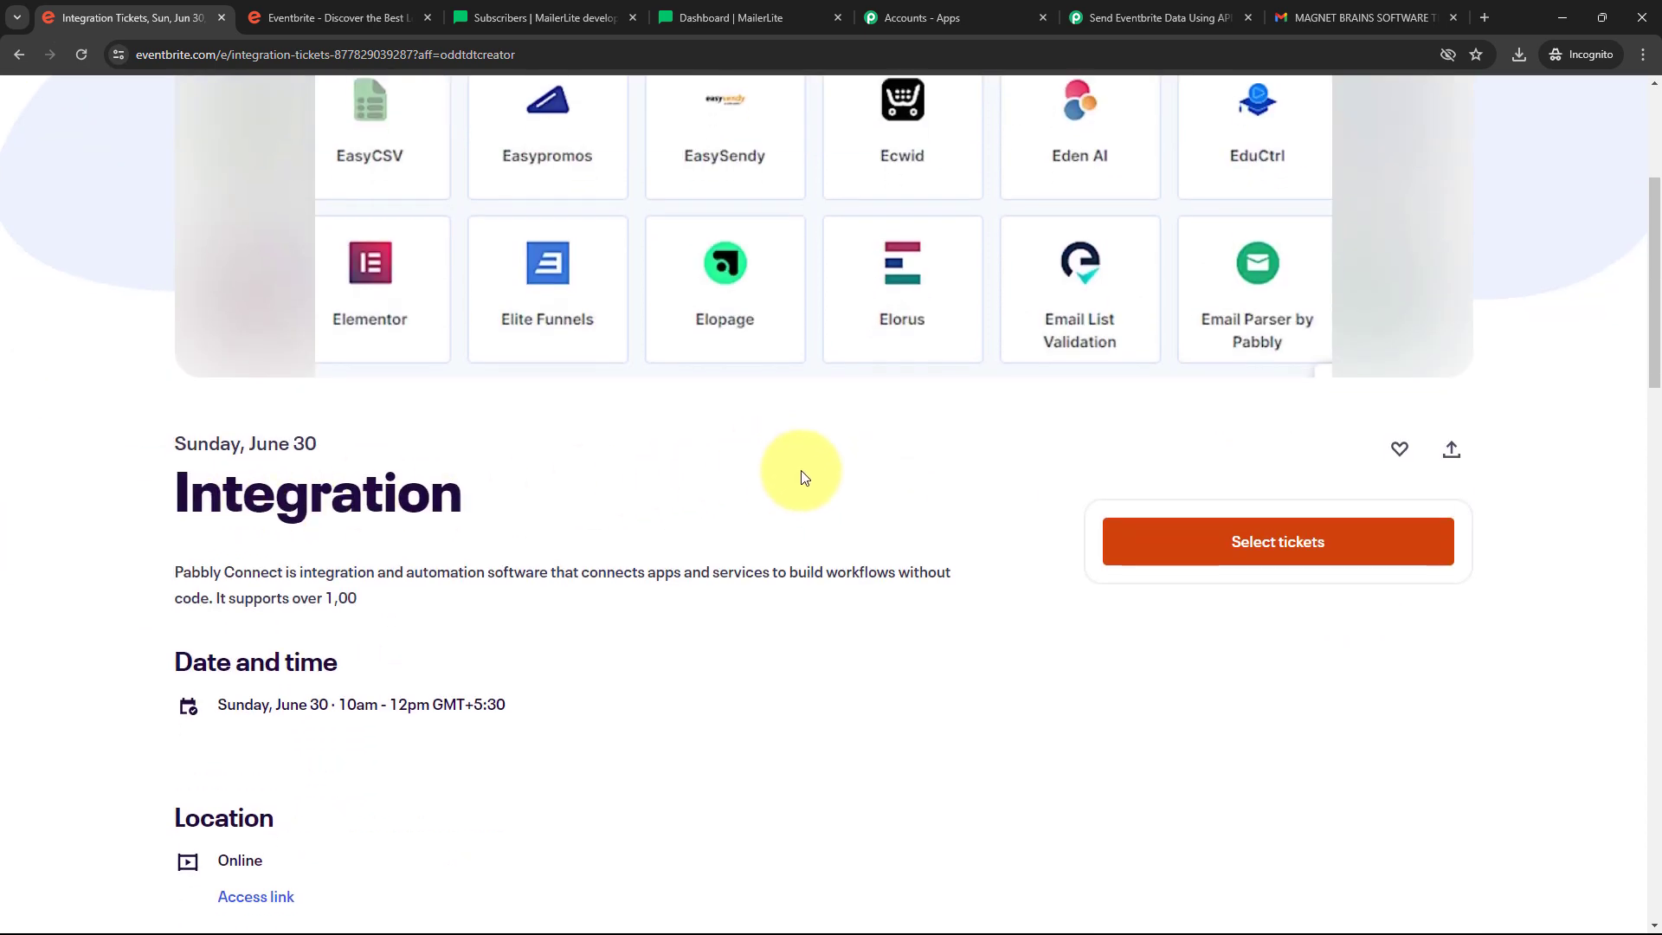
pyautogui.scroll(-2, 801, 474)
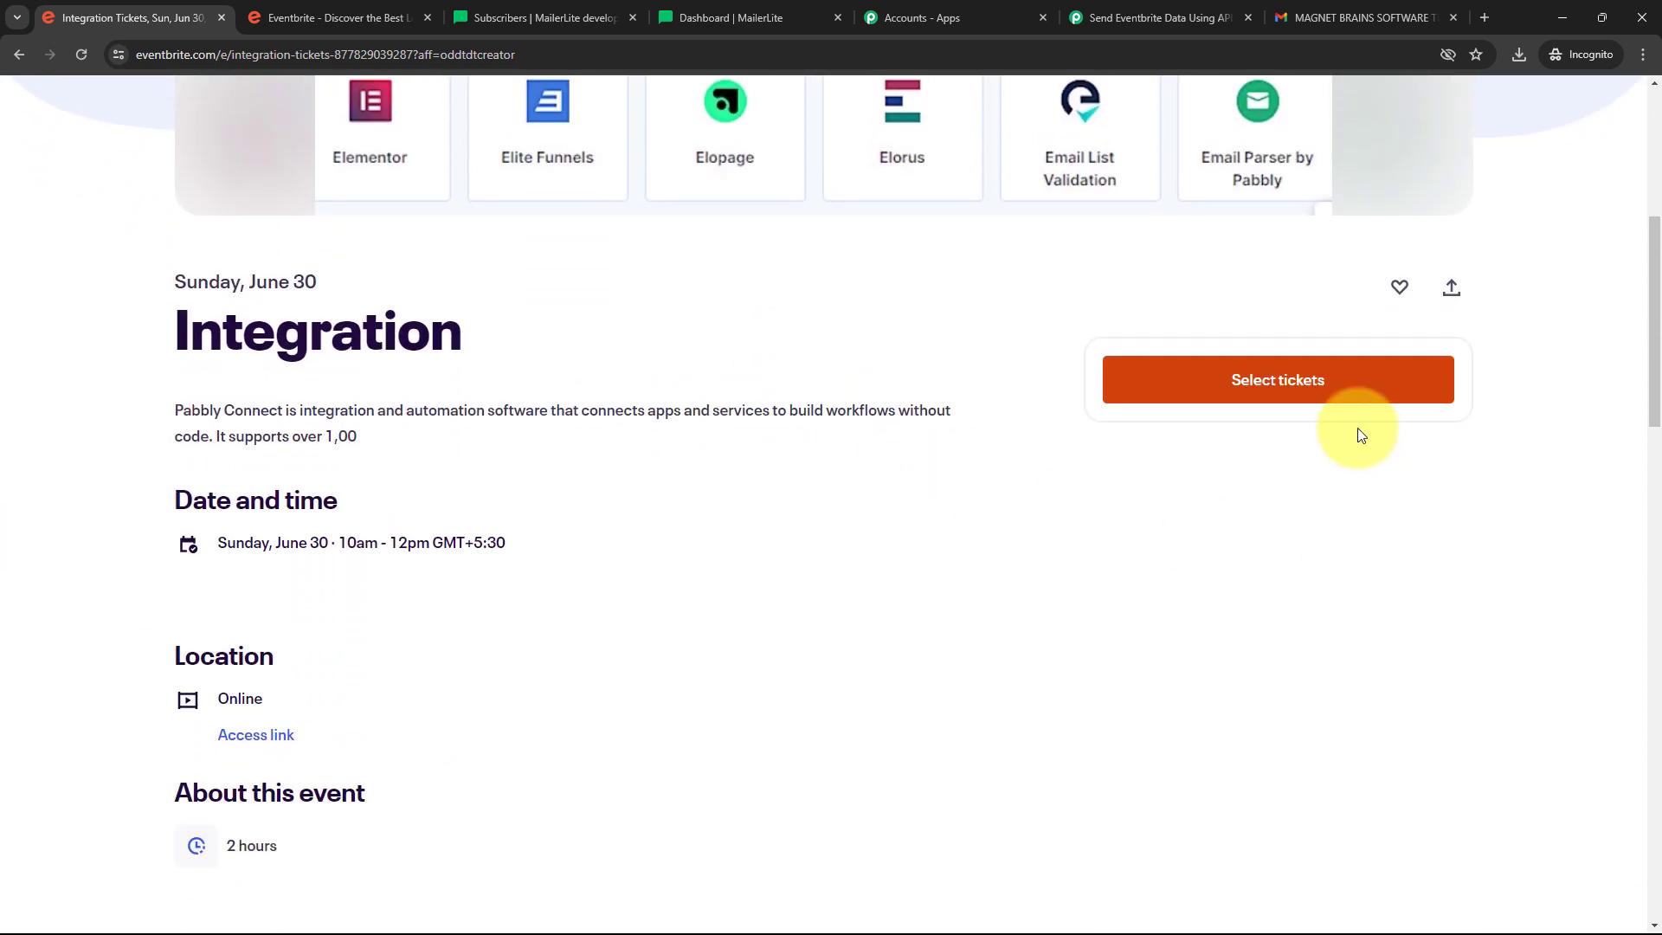
pyautogui.click(1261, 390)
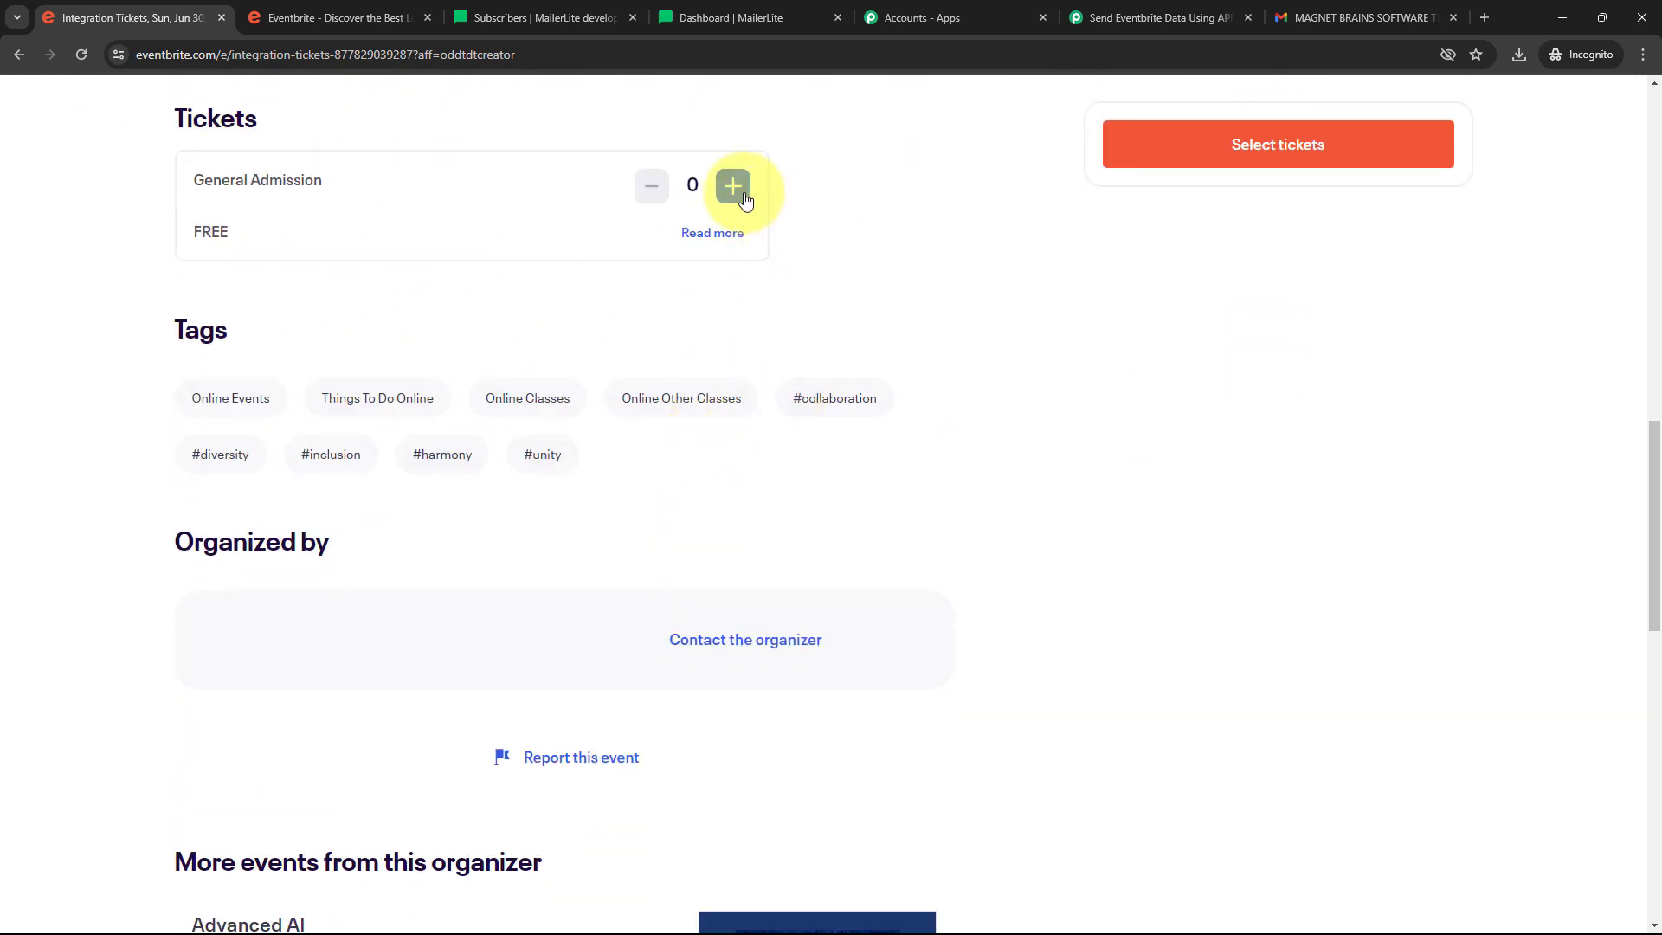
pyautogui.click(738, 195)
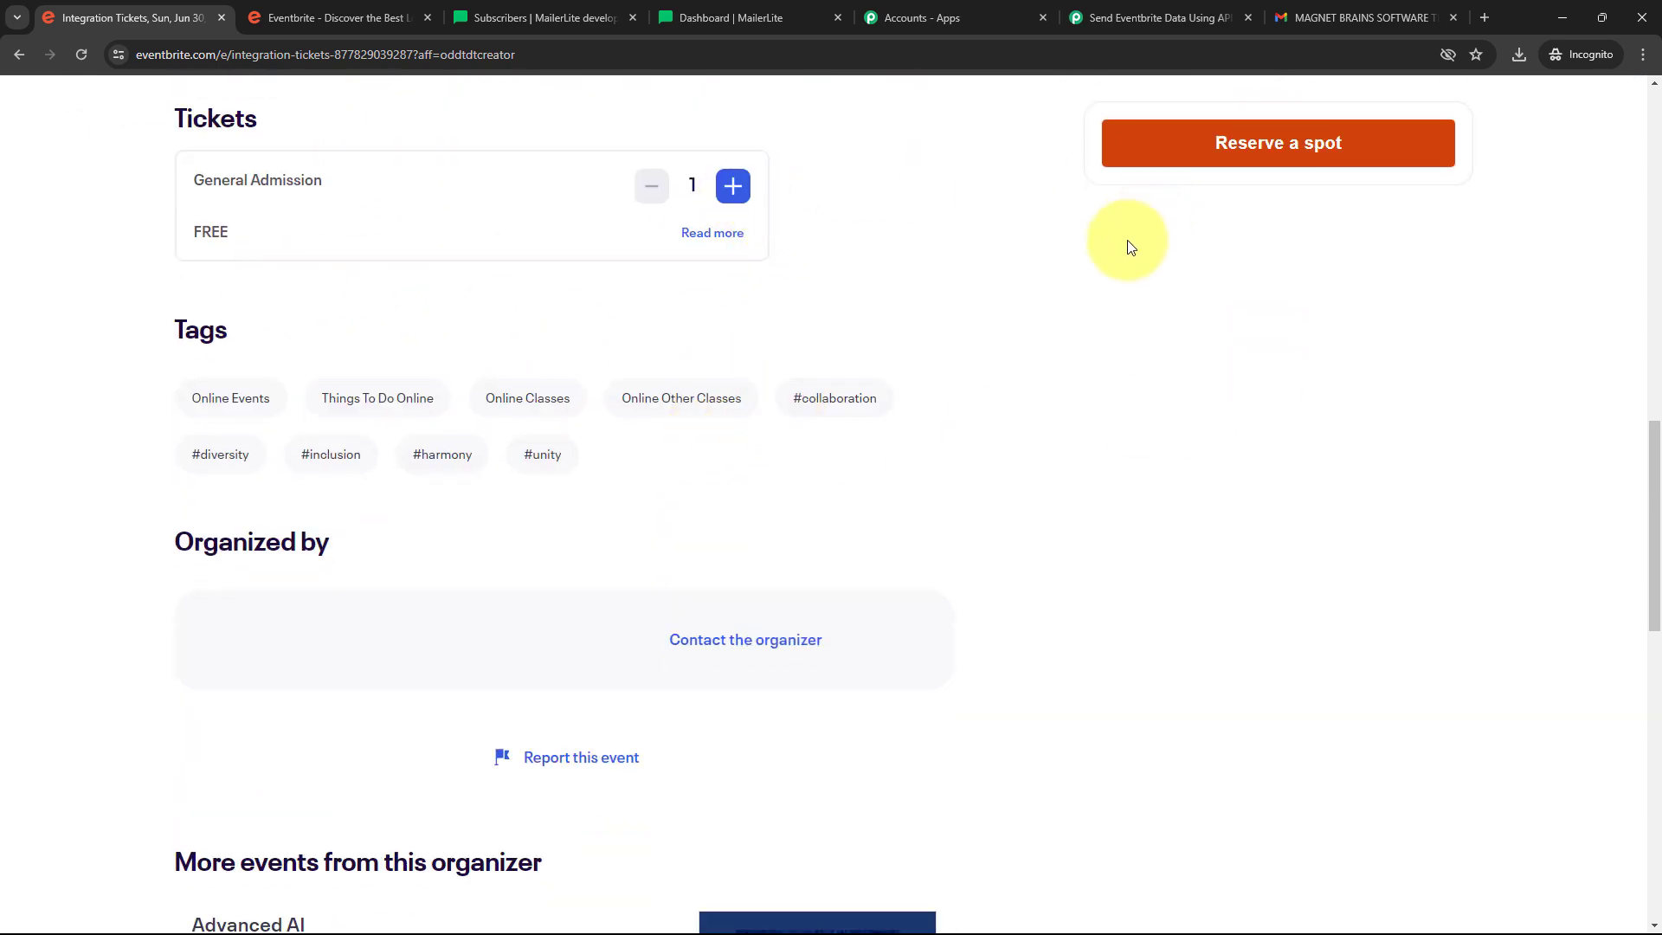
pyautogui.scroll(1, 1129, 208)
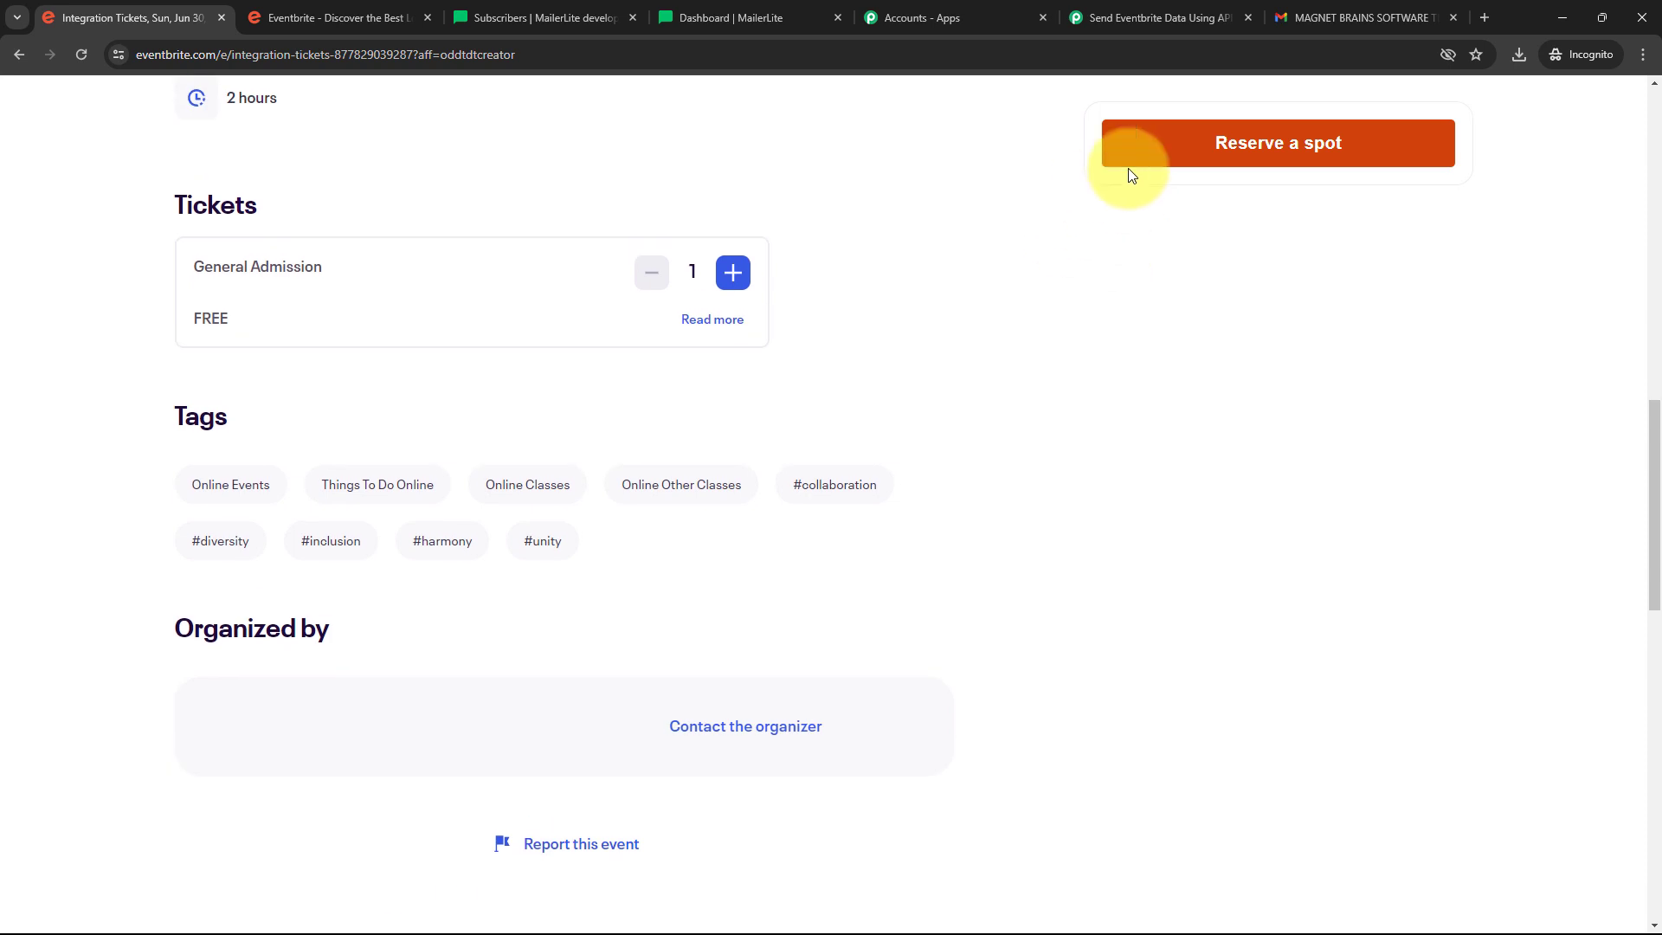
pyautogui.click(1261, 158)
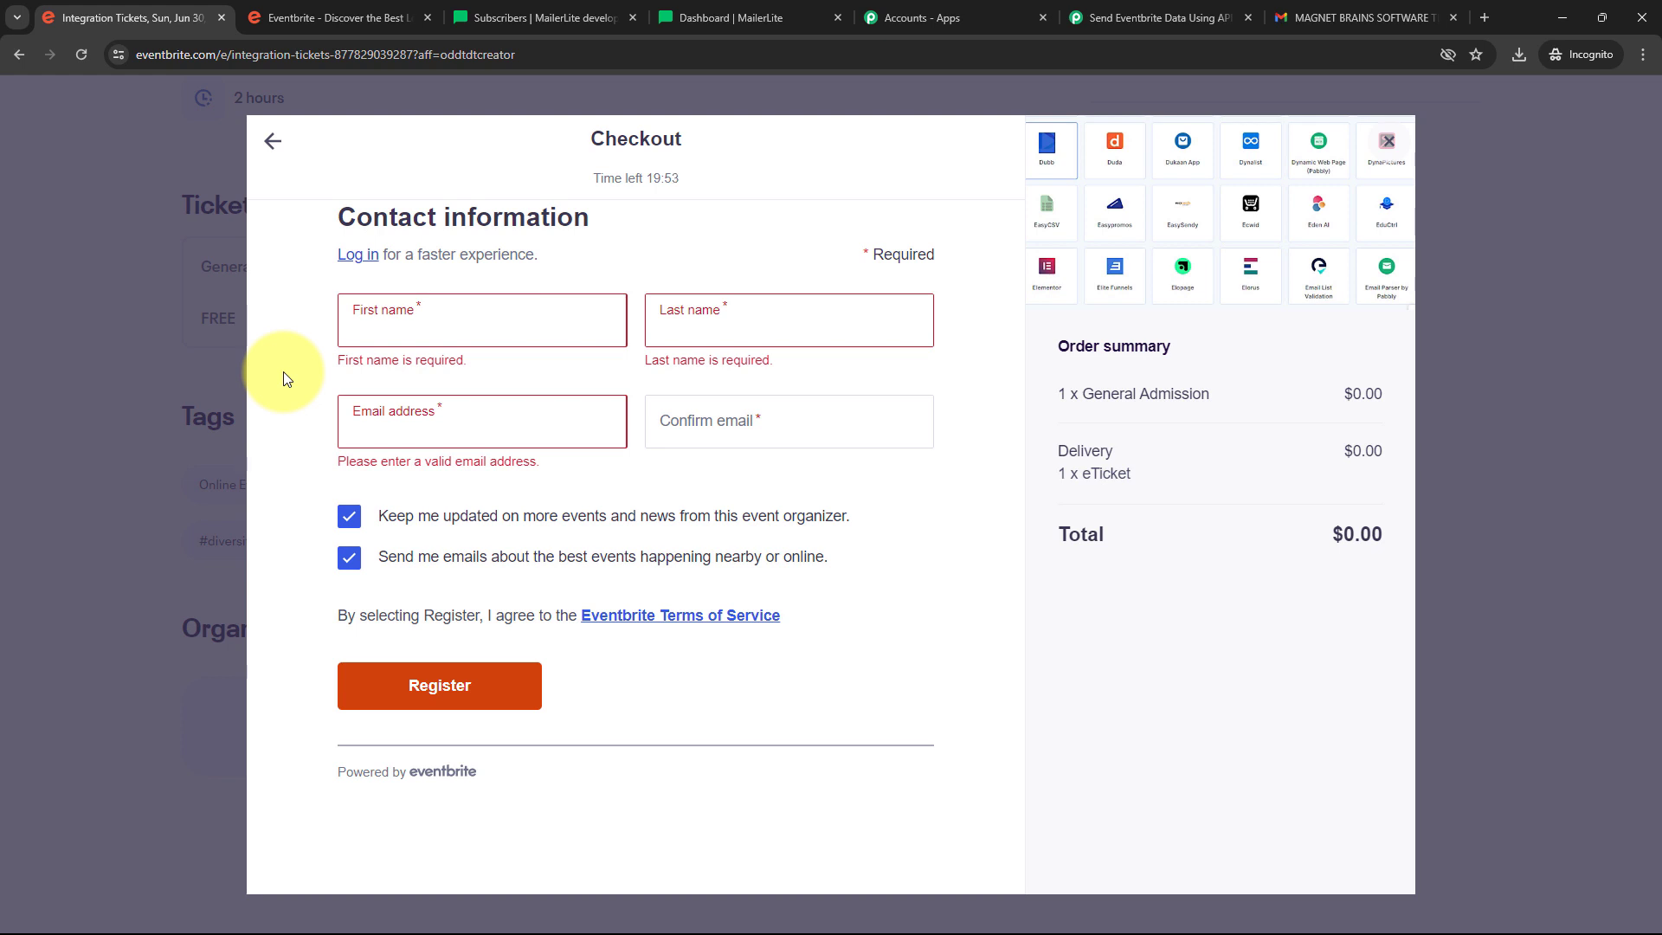
# Enter the buyer's first and last name at checkout and register the free ticket
pyautogui.click(439, 335)
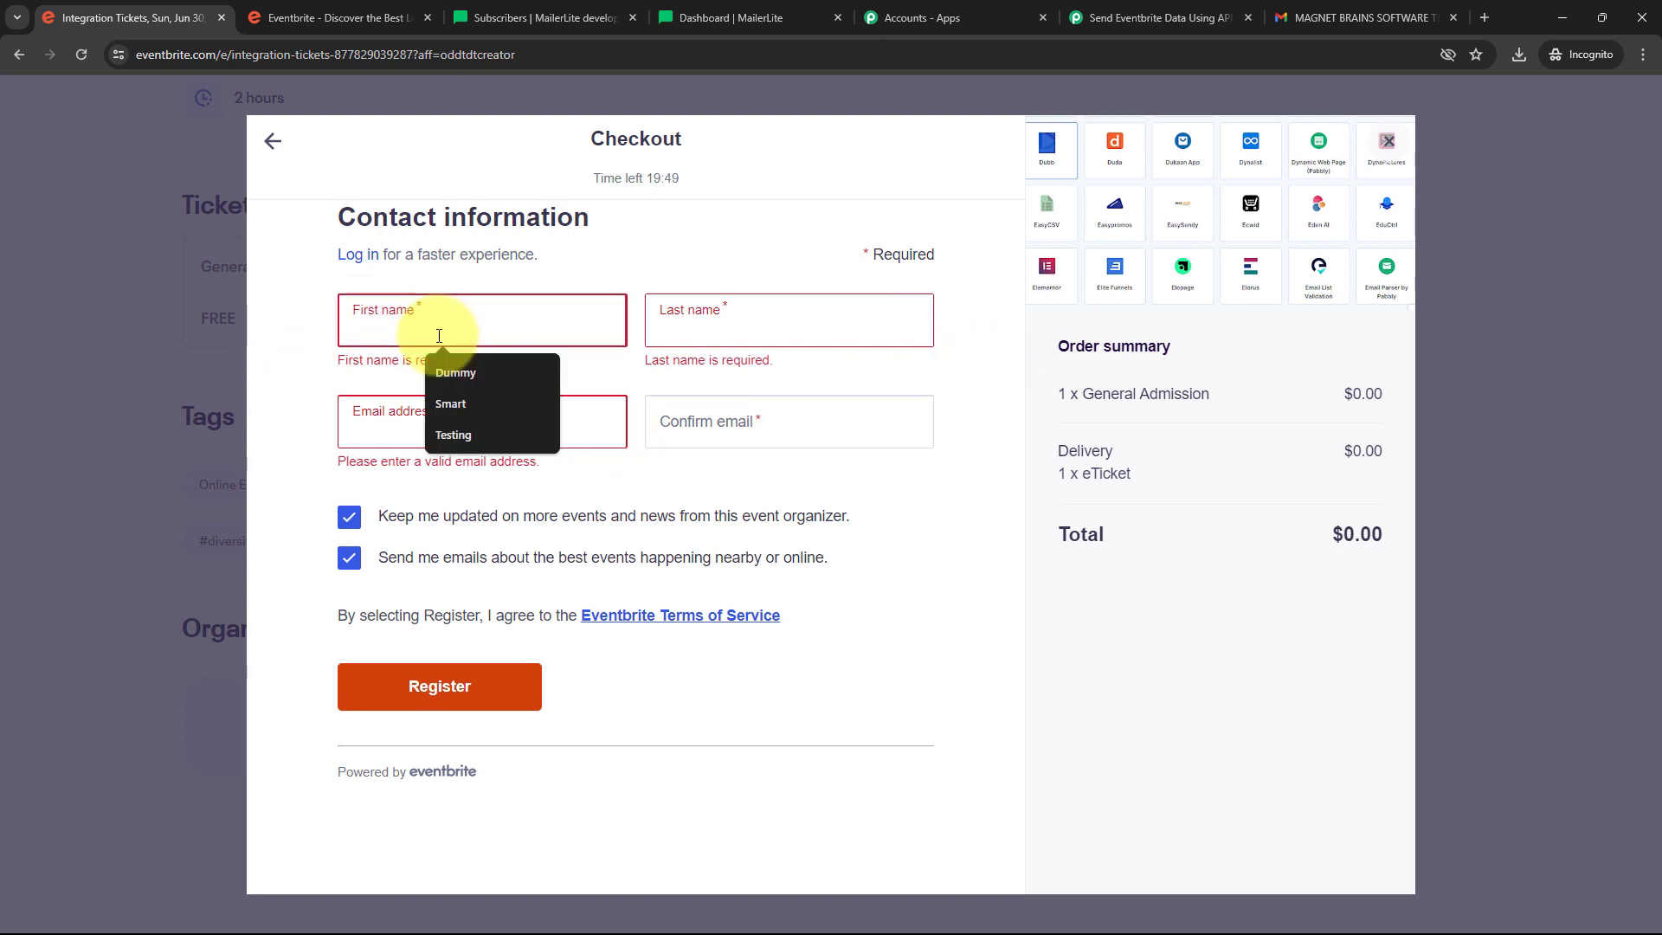
pyautogui.click(699, 336)
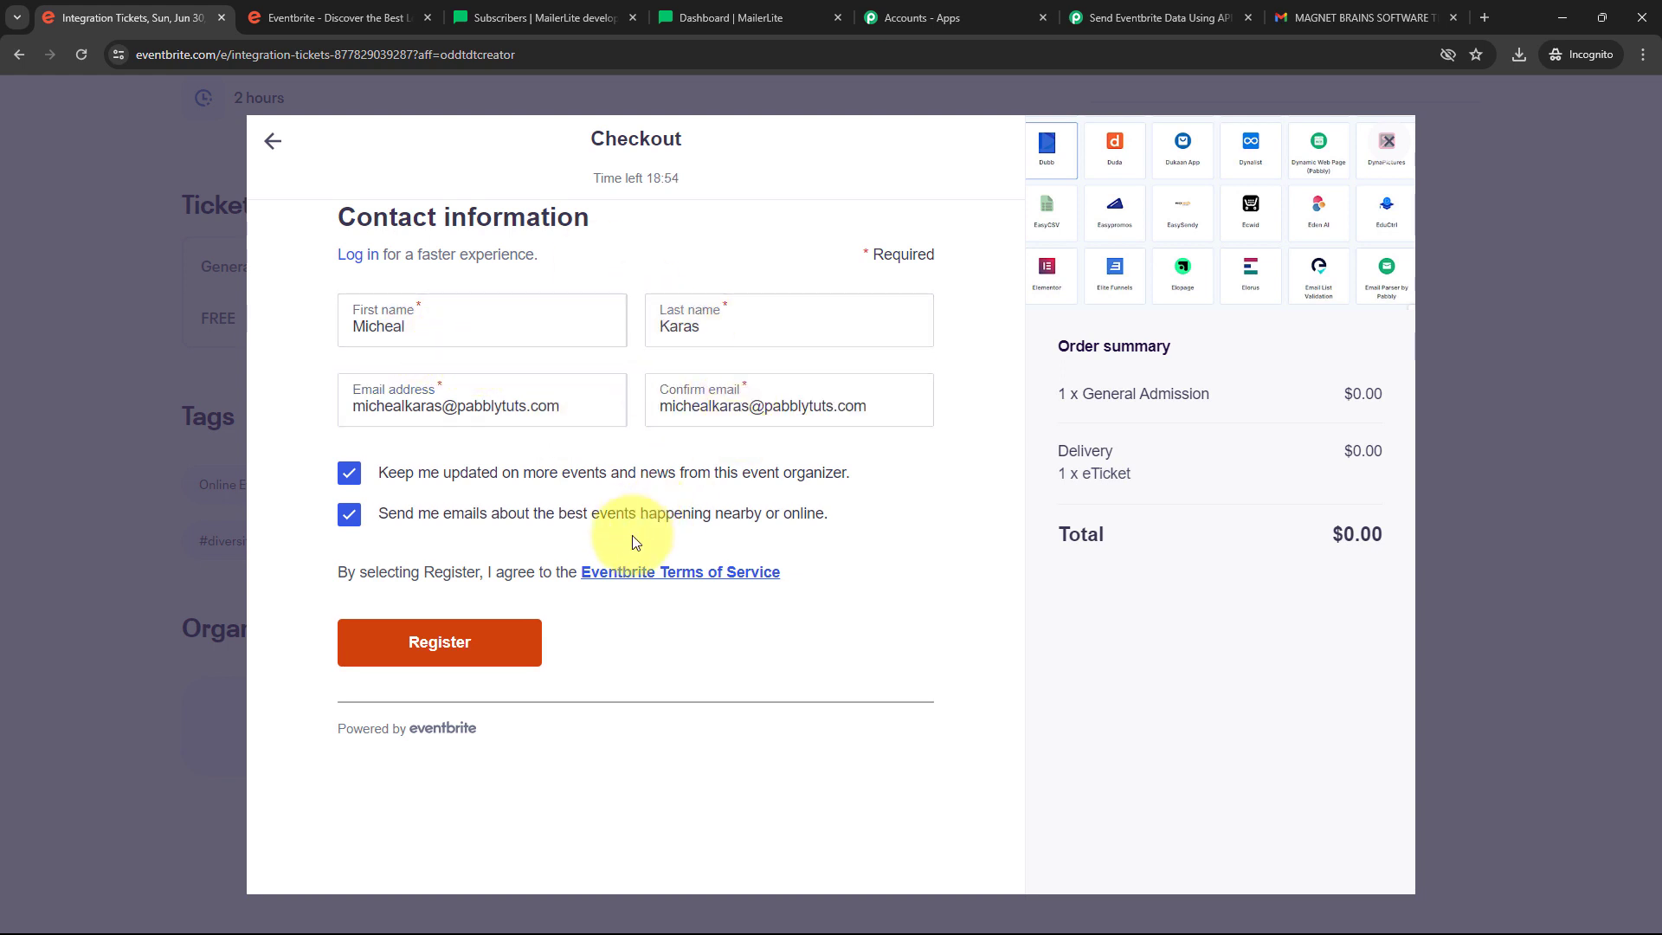
pyautogui.click(440, 627)
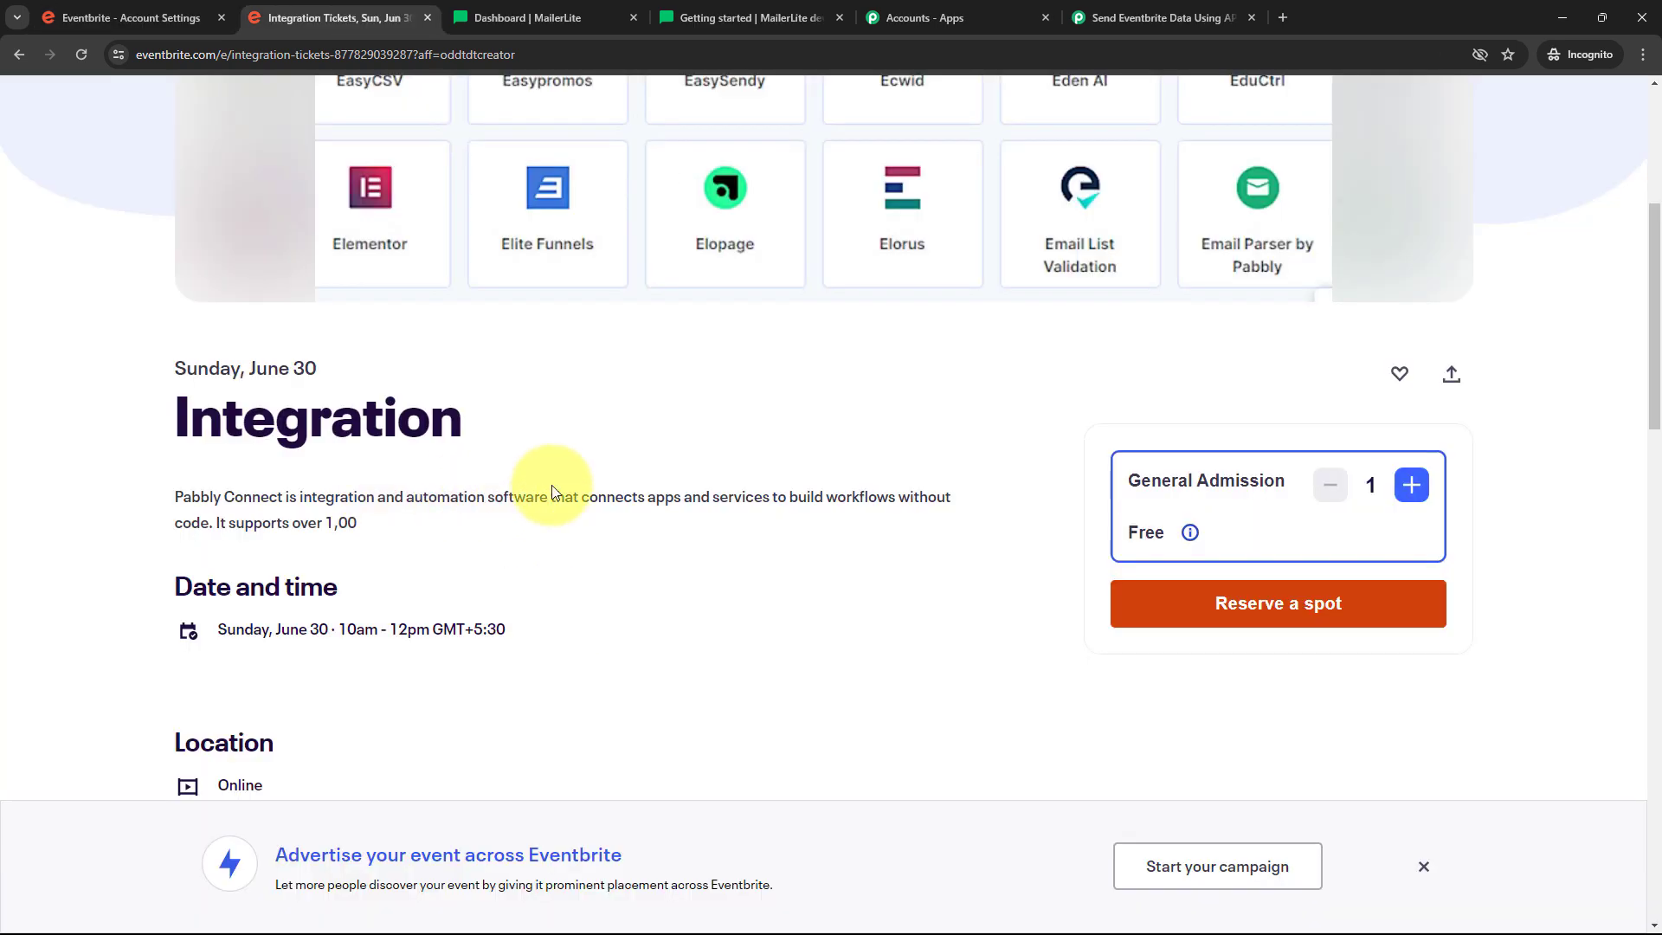
pyautogui.moveTo(182, 418); pyautogui.dragTo(552, 424)
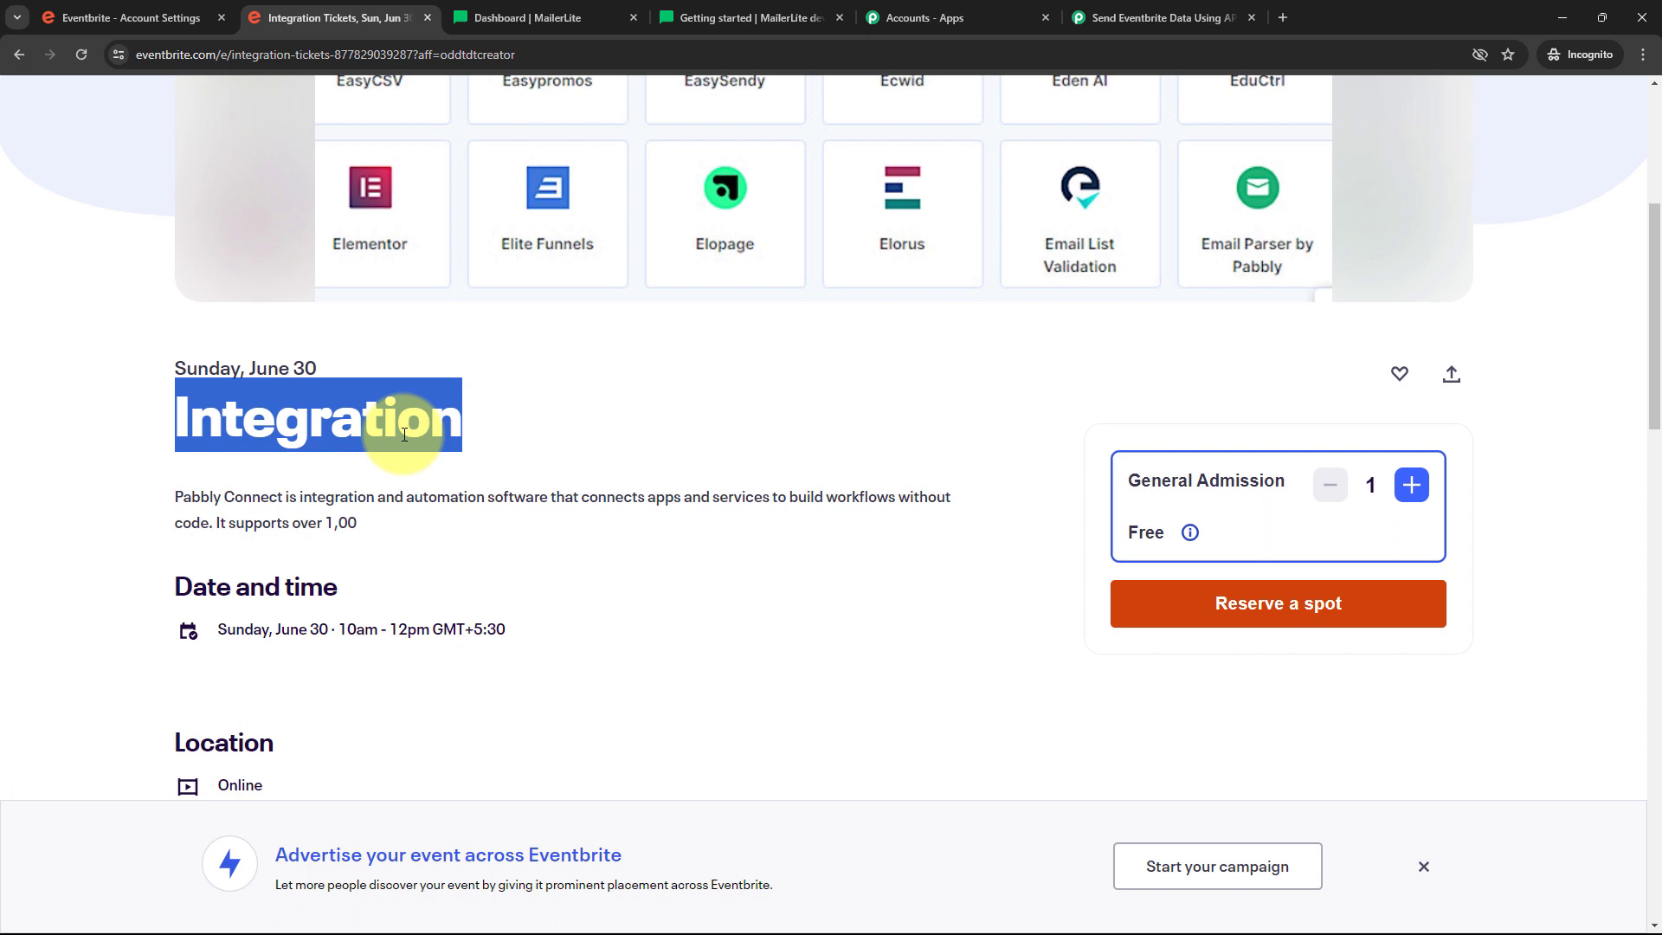
pyautogui.click(1173, 18)
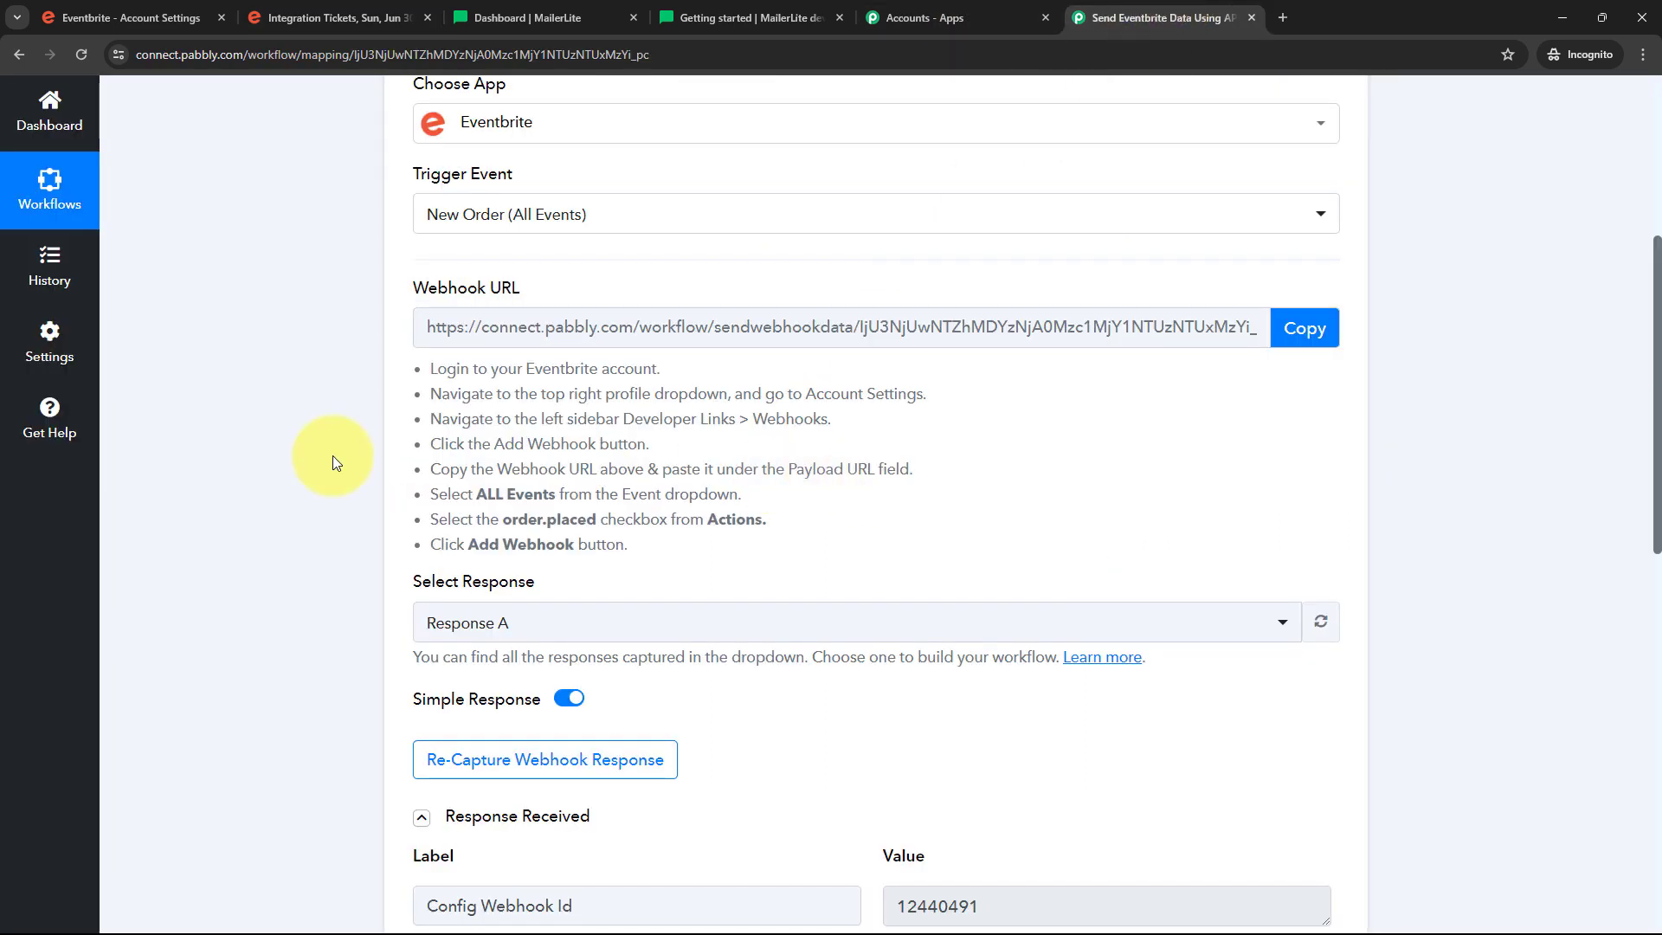
pyautogui.scroll(-4, 333, 455)
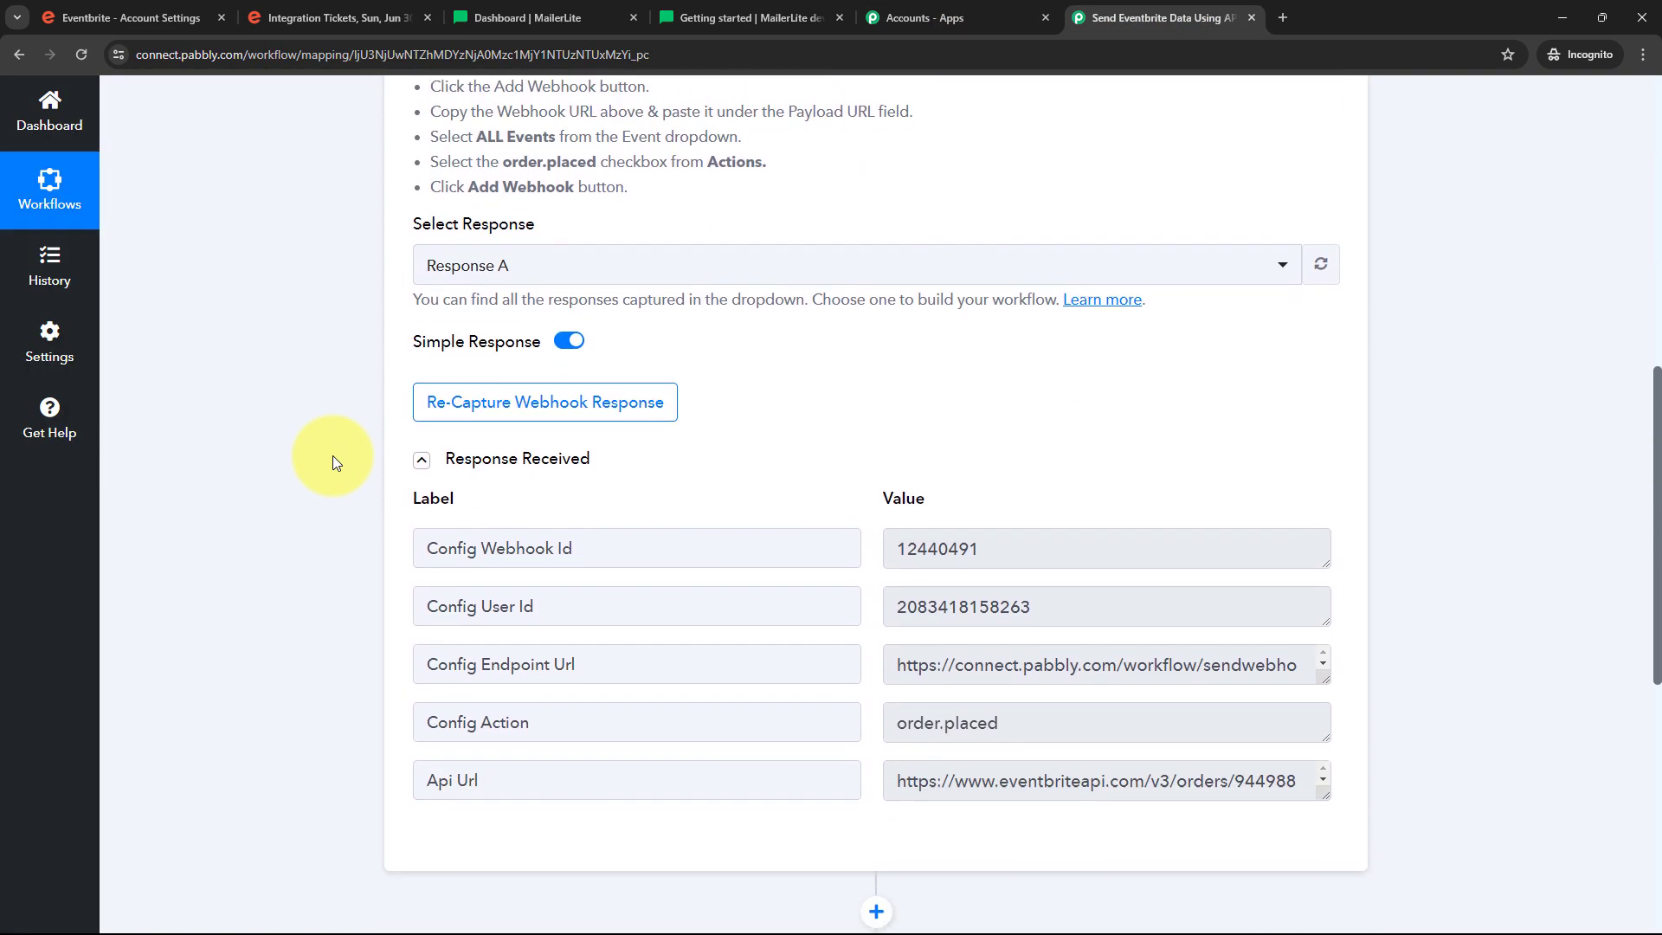
pyautogui.scroll(-1, 333, 455)
pyautogui.scroll(-1, 325, 456)
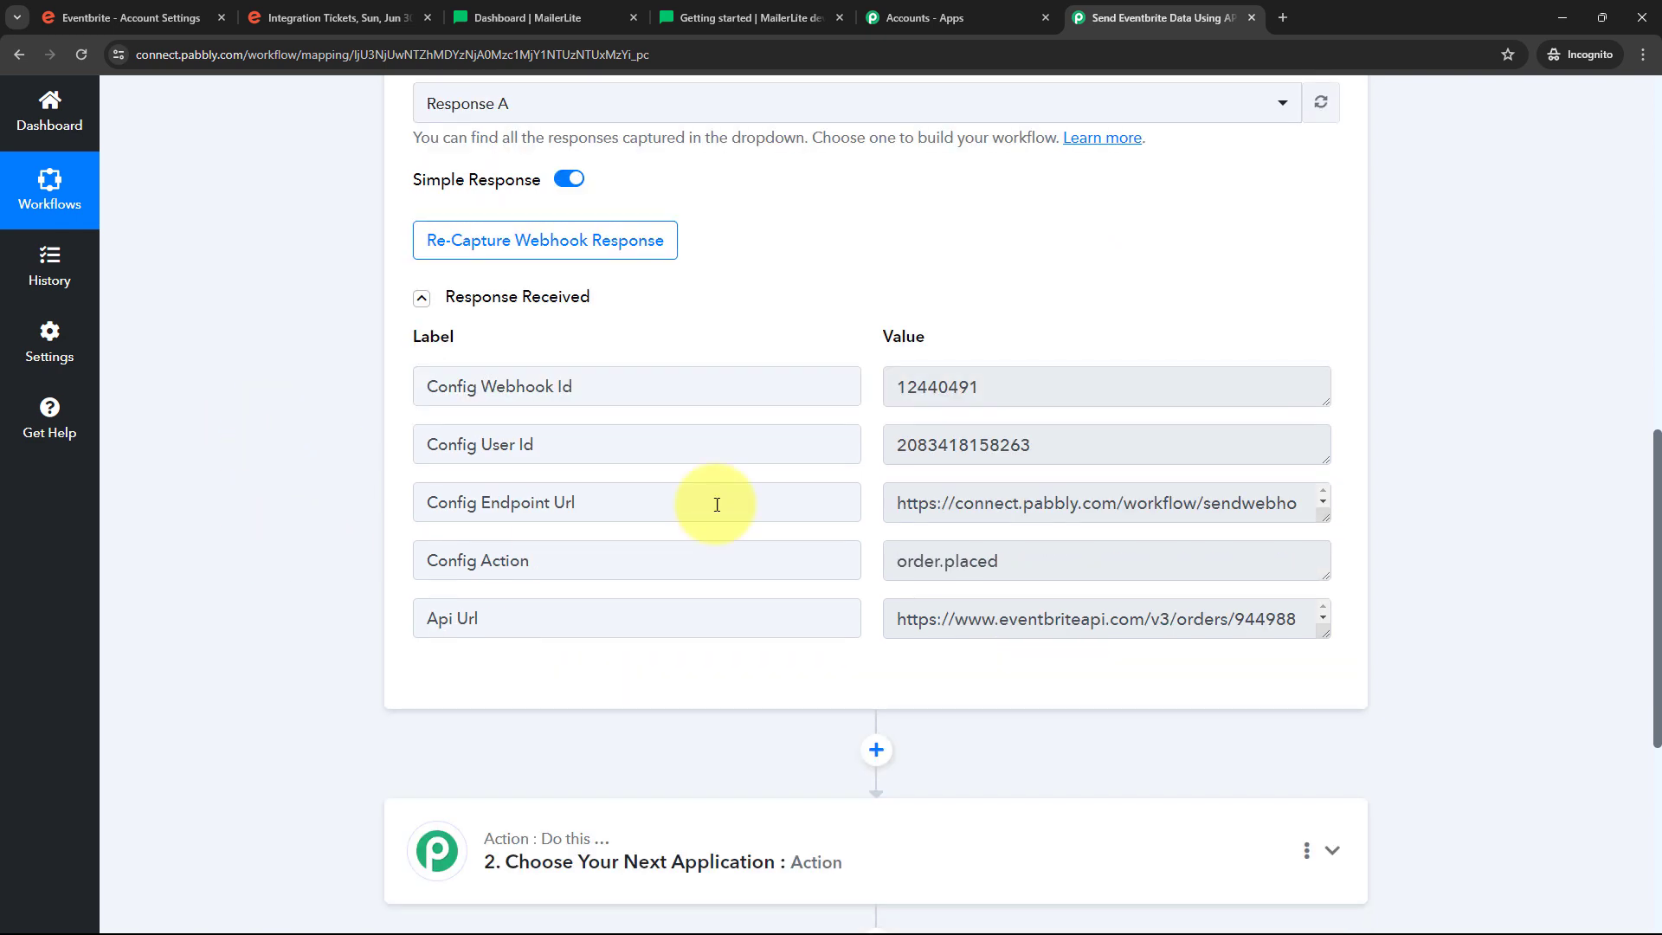
pyautogui.click(1034, 399)
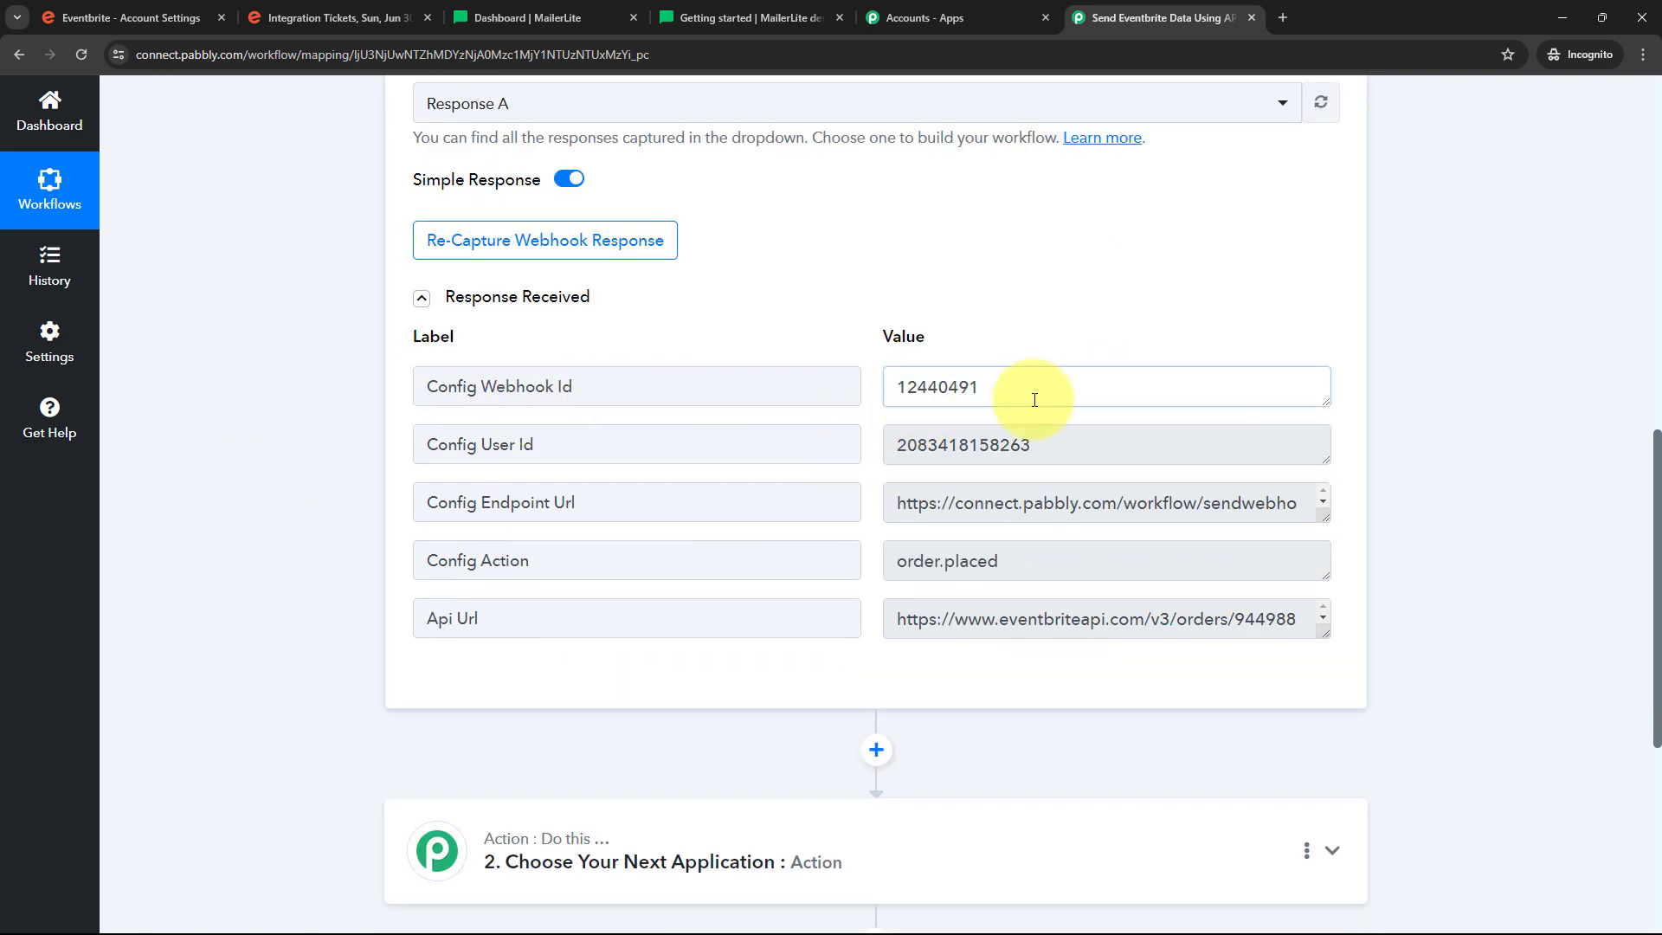
pyautogui.moveTo(1034, 399); pyautogui.dragTo(592, 477)
pyautogui.moveTo(1074, 444); pyautogui.dragTo(618, 505)
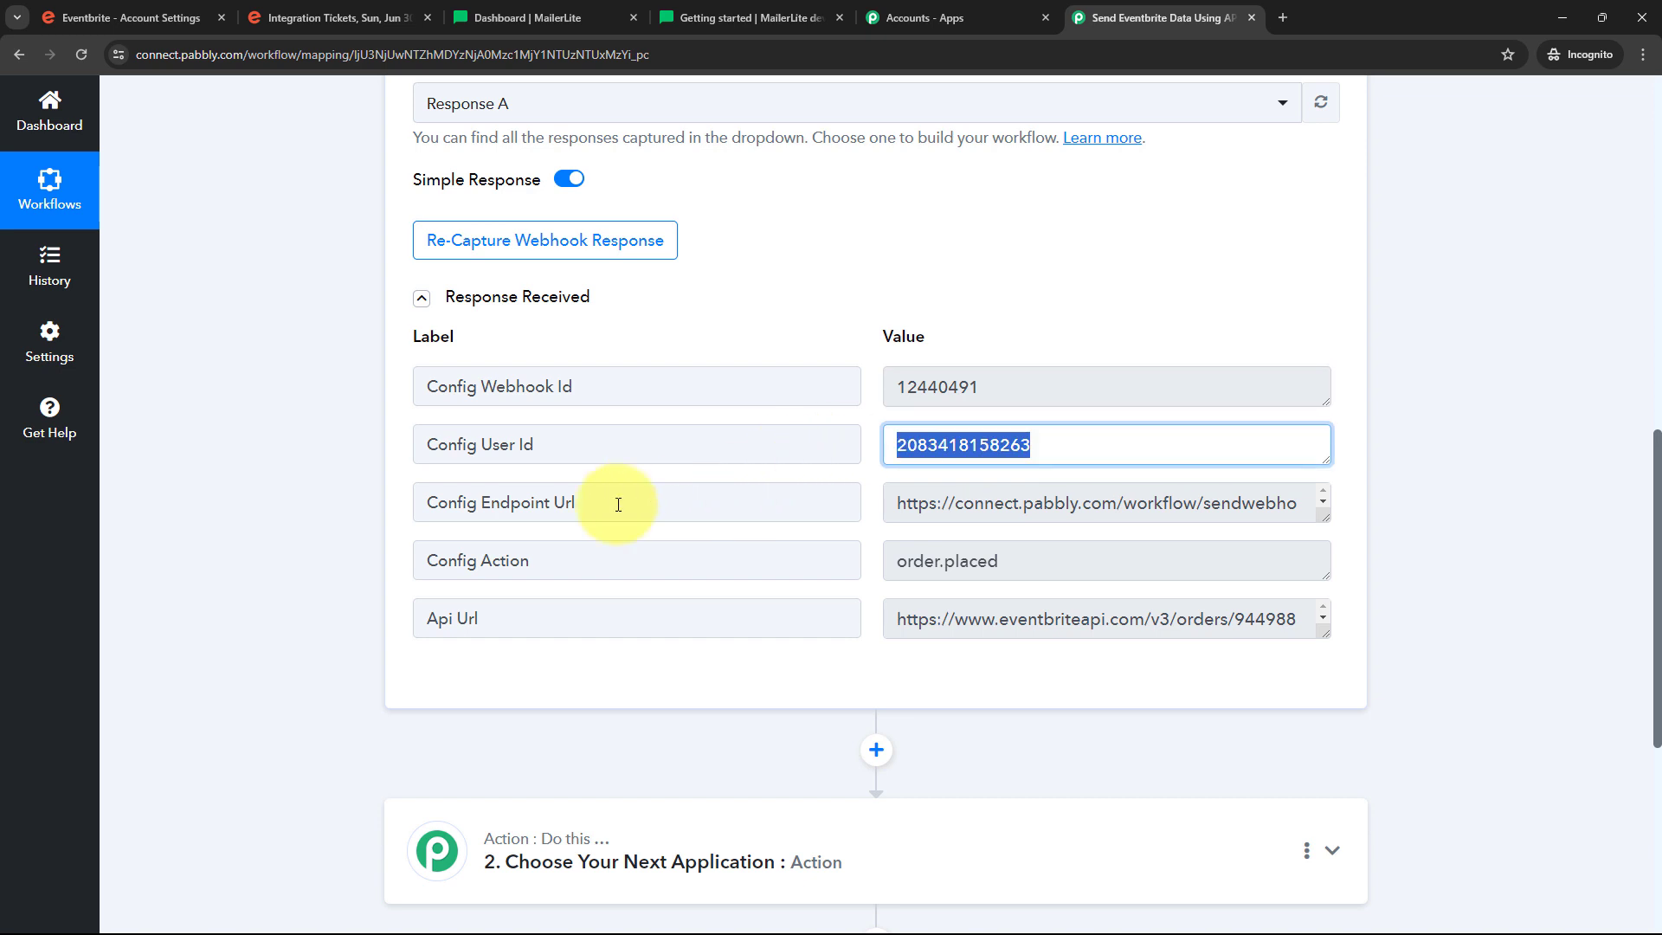
pyautogui.moveTo(1323, 516); pyautogui.dragTo(1031, 675)
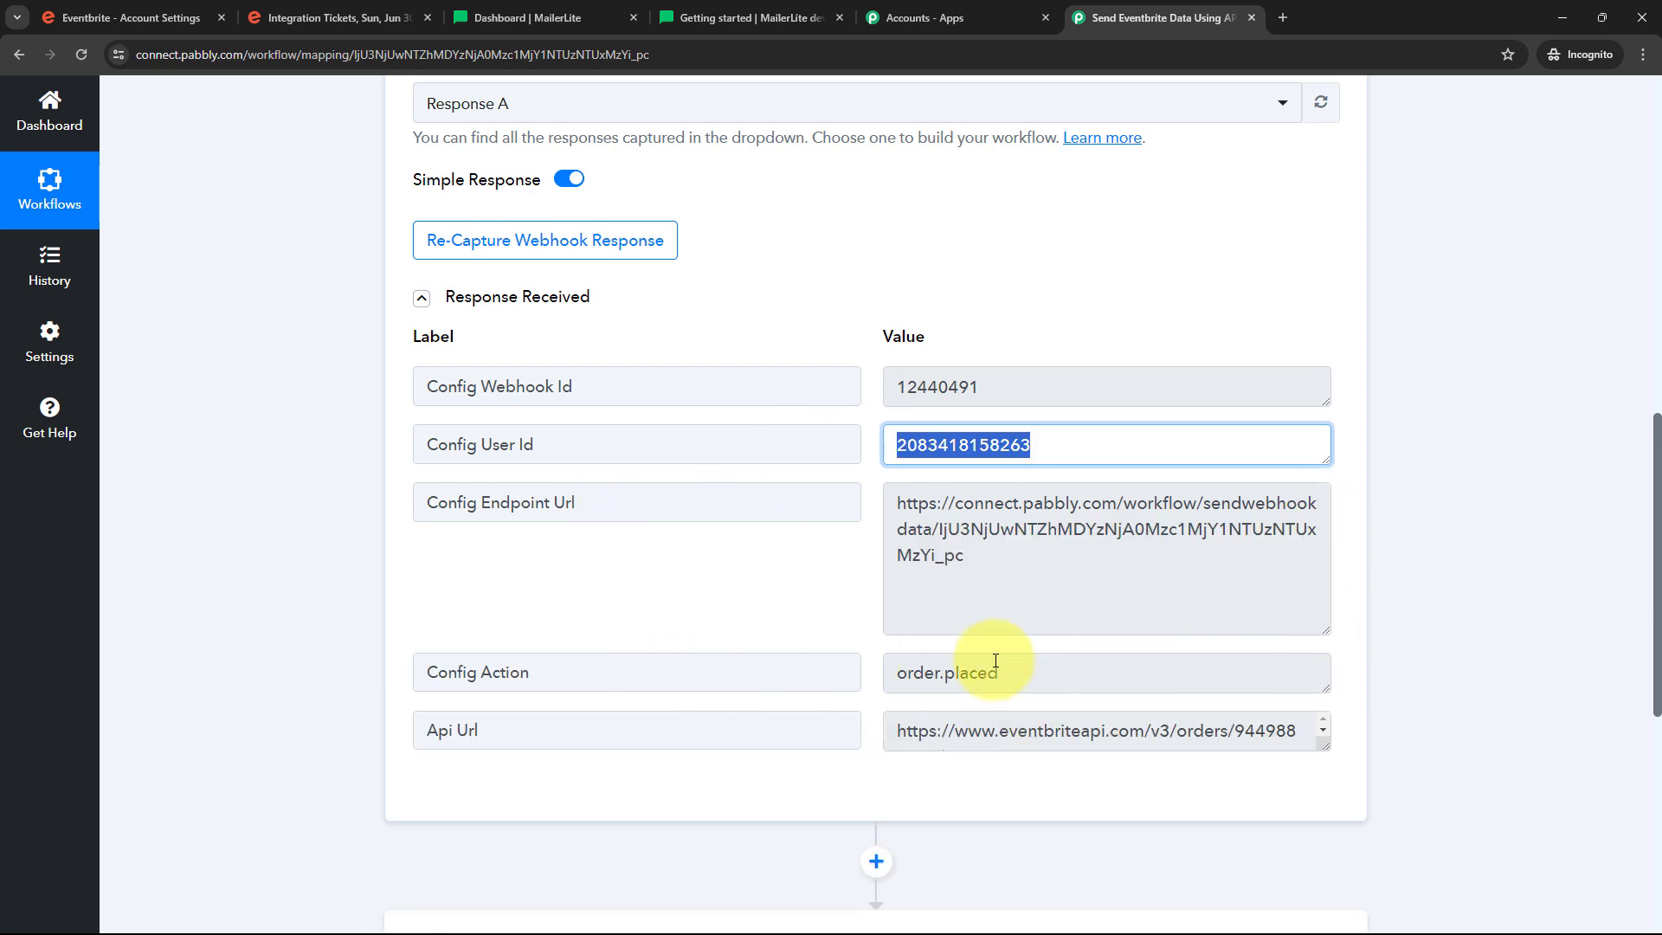
pyautogui.scroll(-1, 995, 661)
pyautogui.click(909, 586)
pyautogui.doubleClick(909, 597)
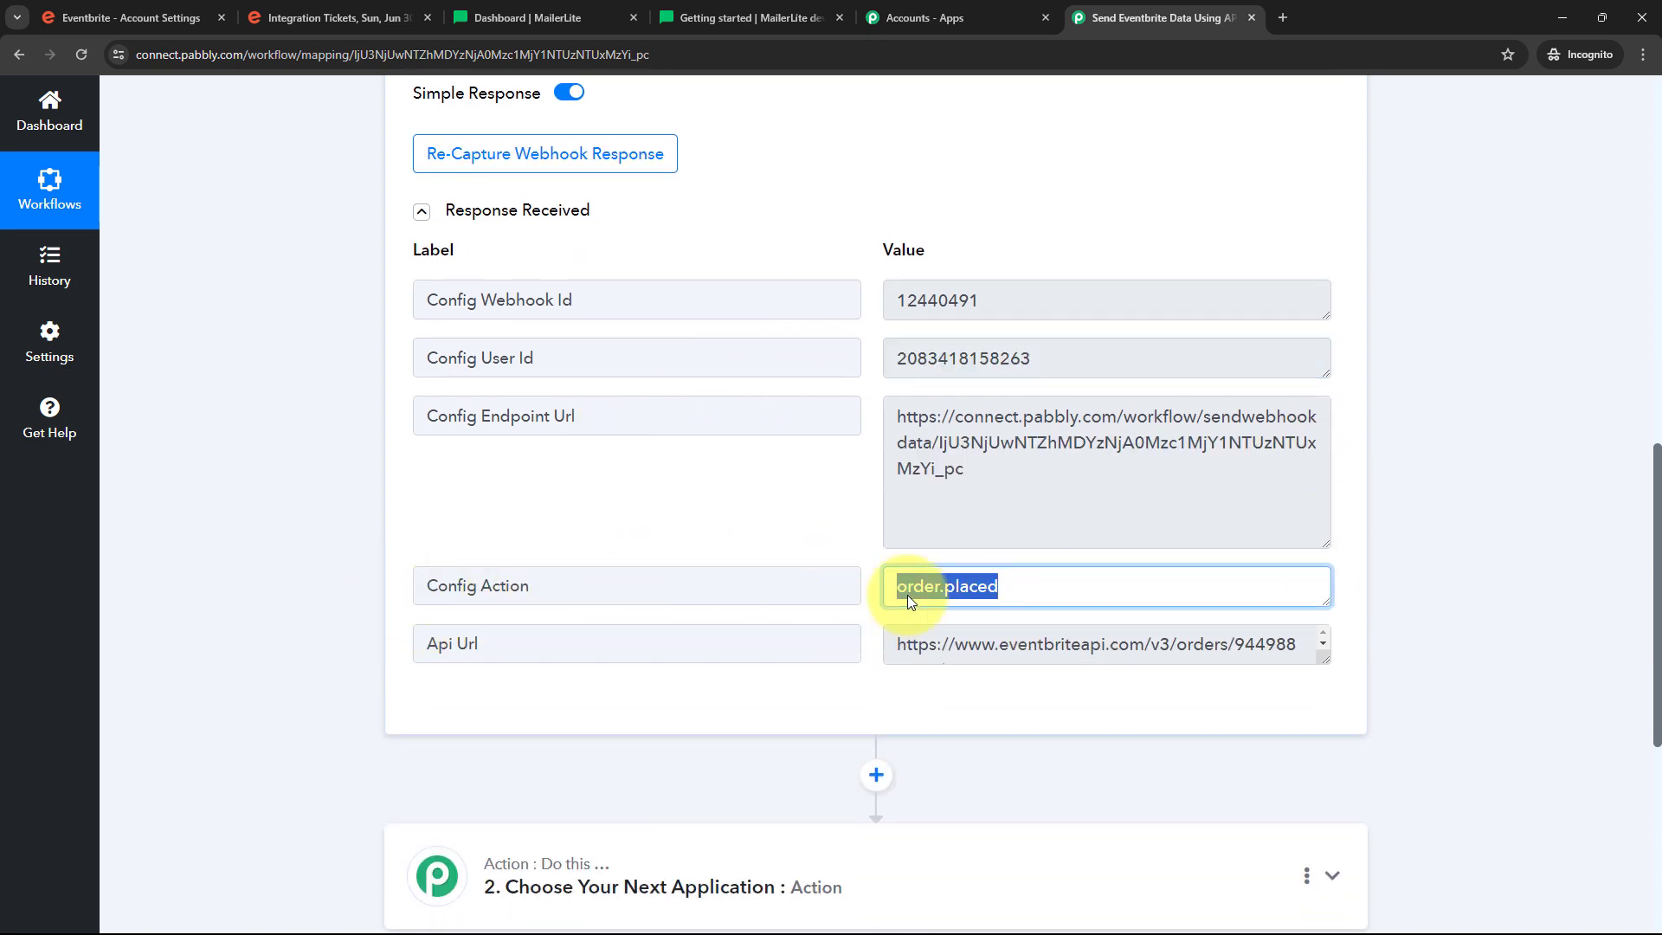
pyautogui.moveTo(1324, 659); pyautogui.dragTo(1333, 773)
pyautogui.scroll(-1, 1021, 511)
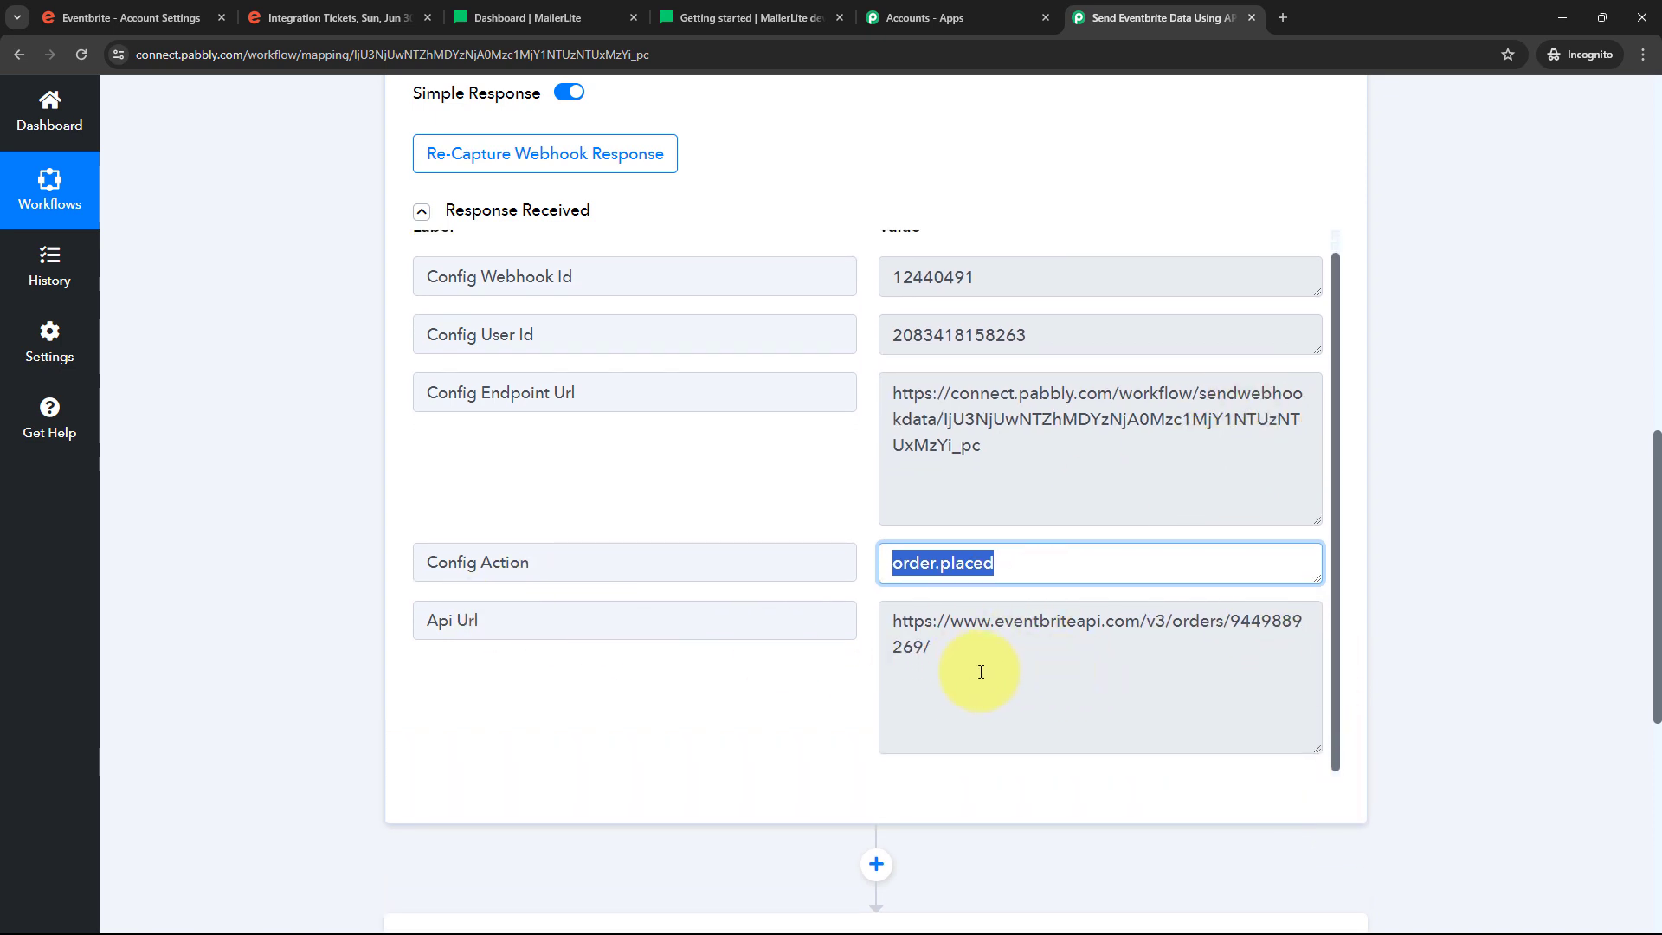
pyautogui.moveTo(1233, 623); pyautogui.dragTo(1194, 679)
pyautogui.click(897, 632)
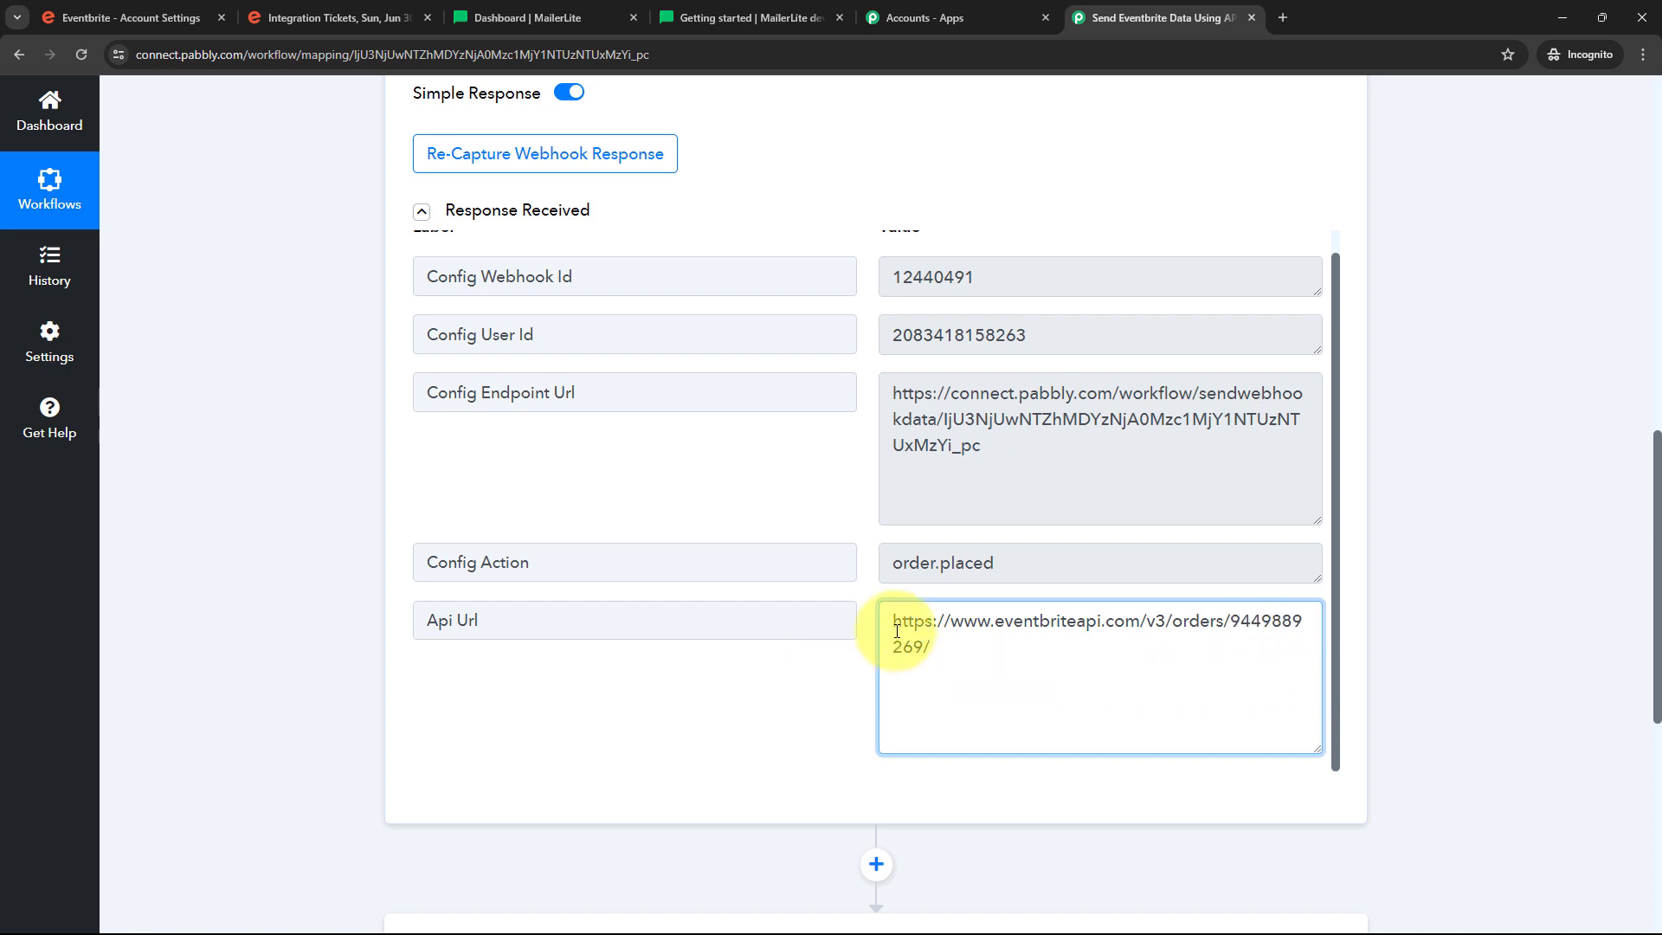
pyautogui.click(838, 667)
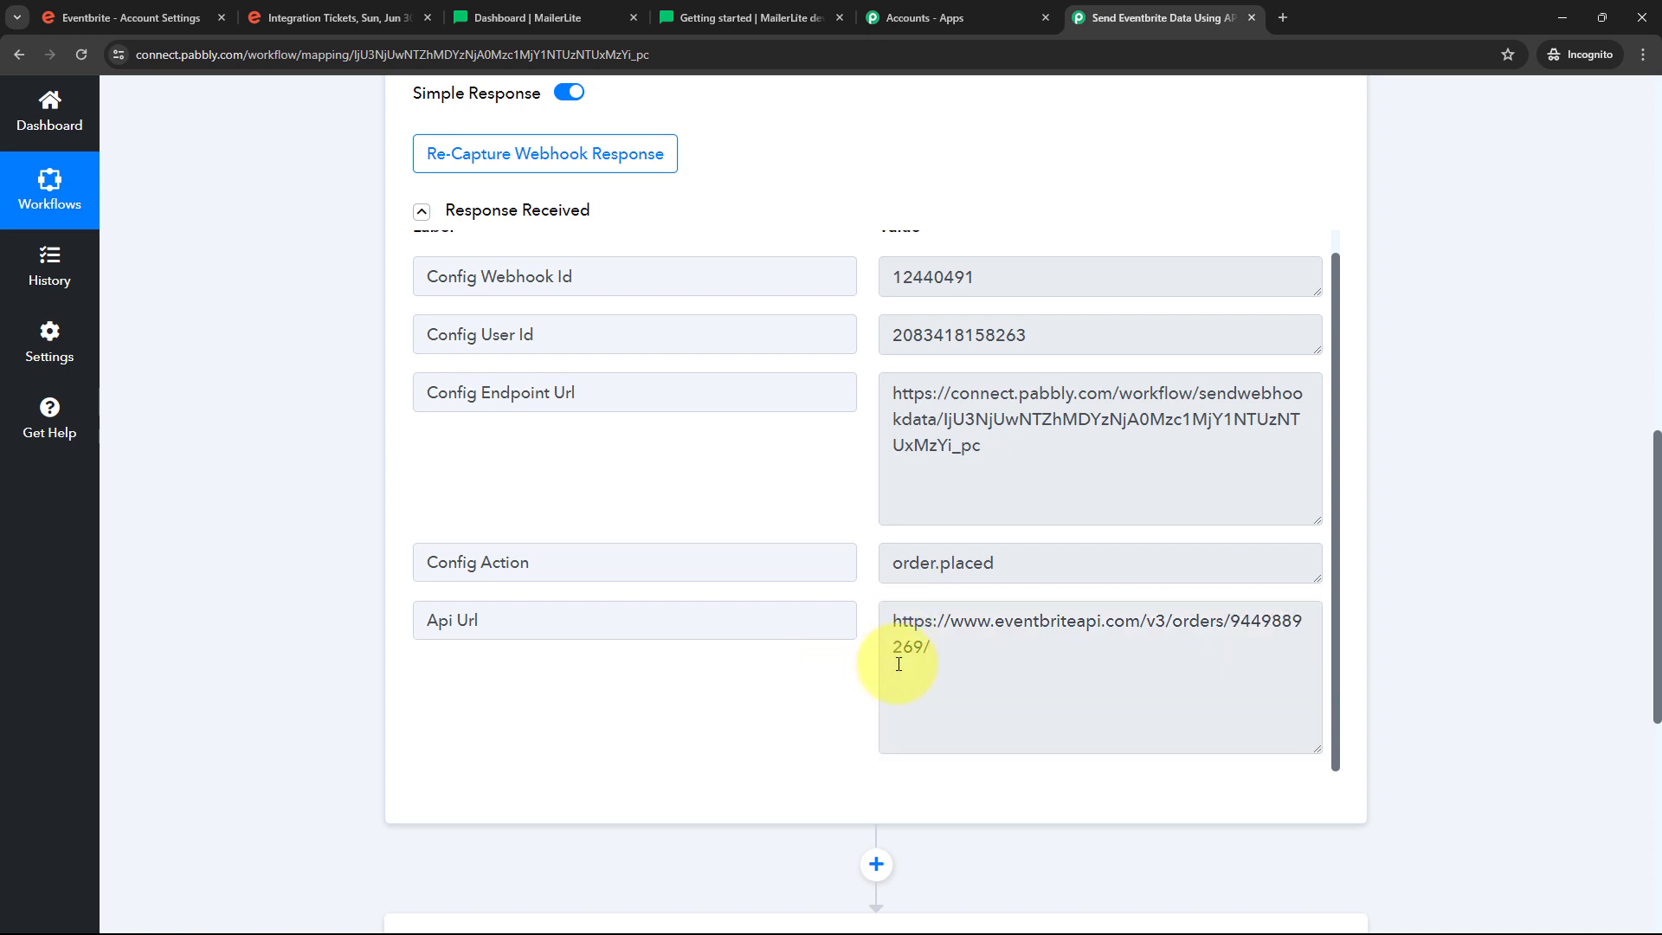
pyautogui.scroll(1, 804, 493)
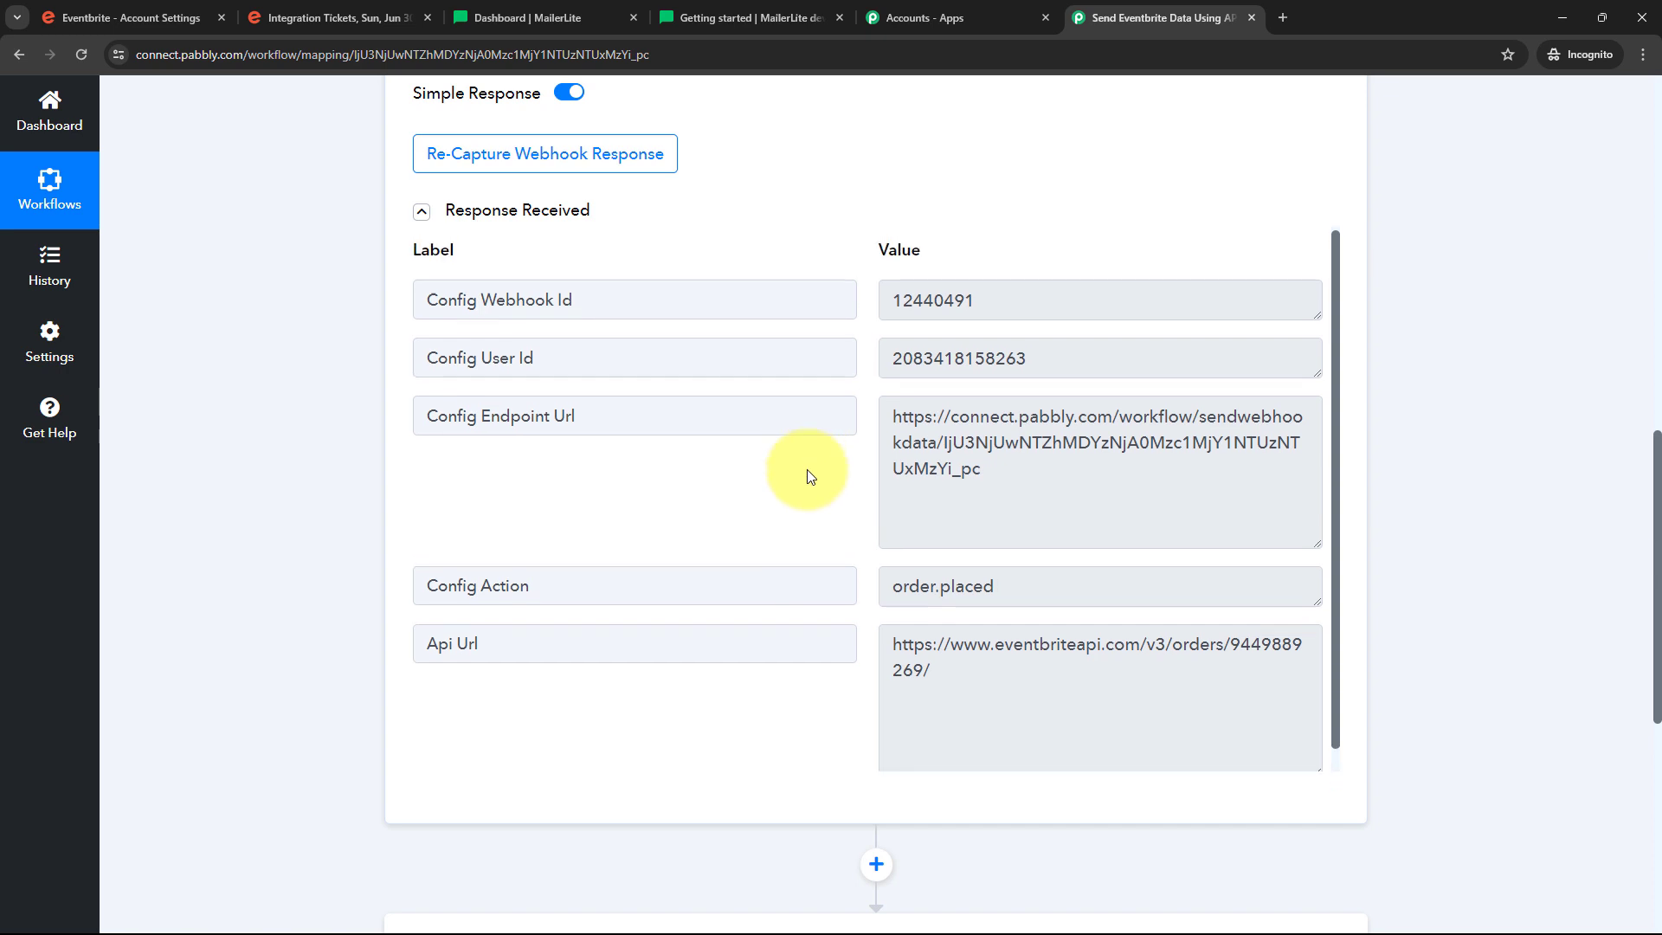
pyautogui.scroll(-1, 896, 549)
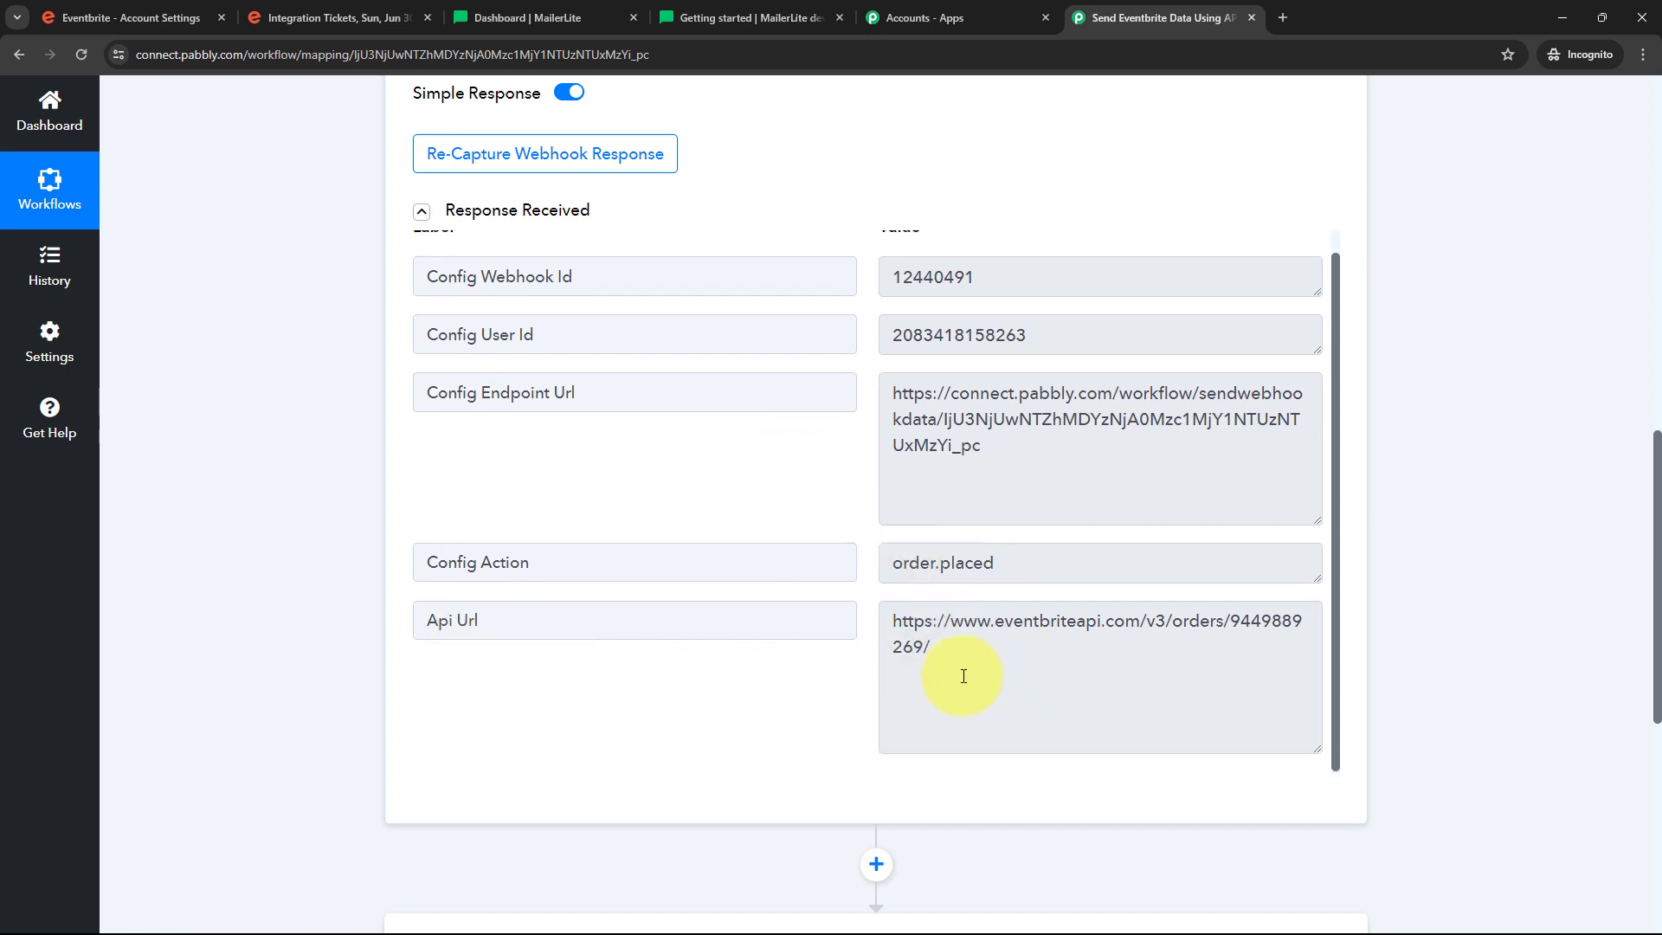
pyautogui.doubleClick(1263, 621)
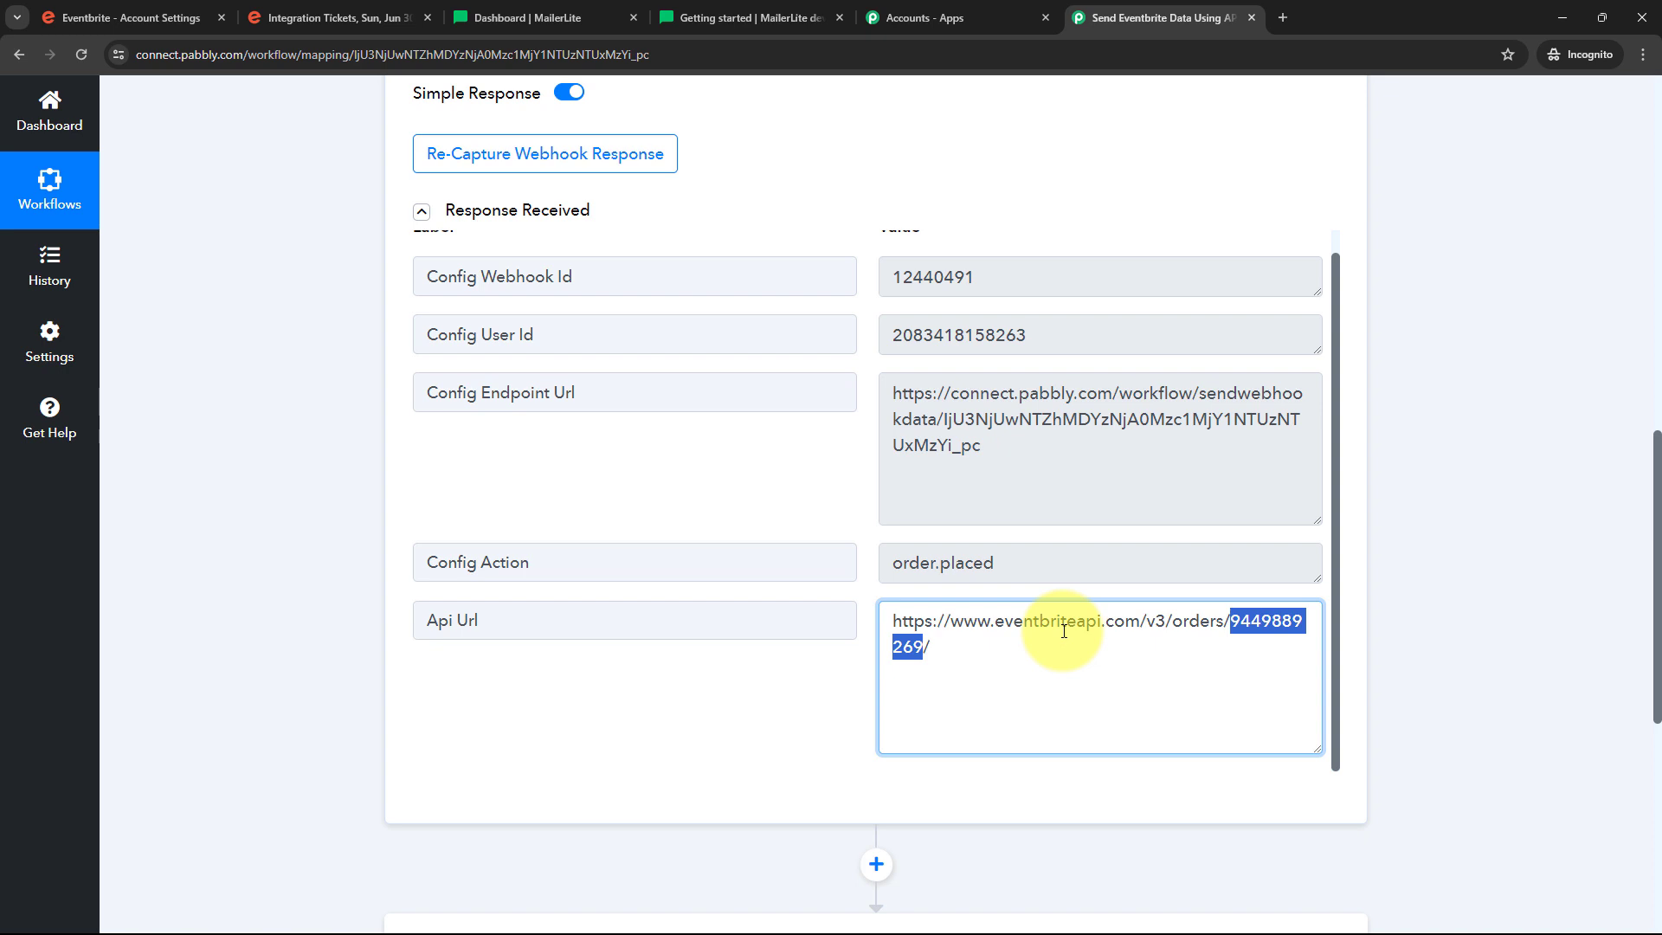
pyautogui.scroll(-4, 1401, 533)
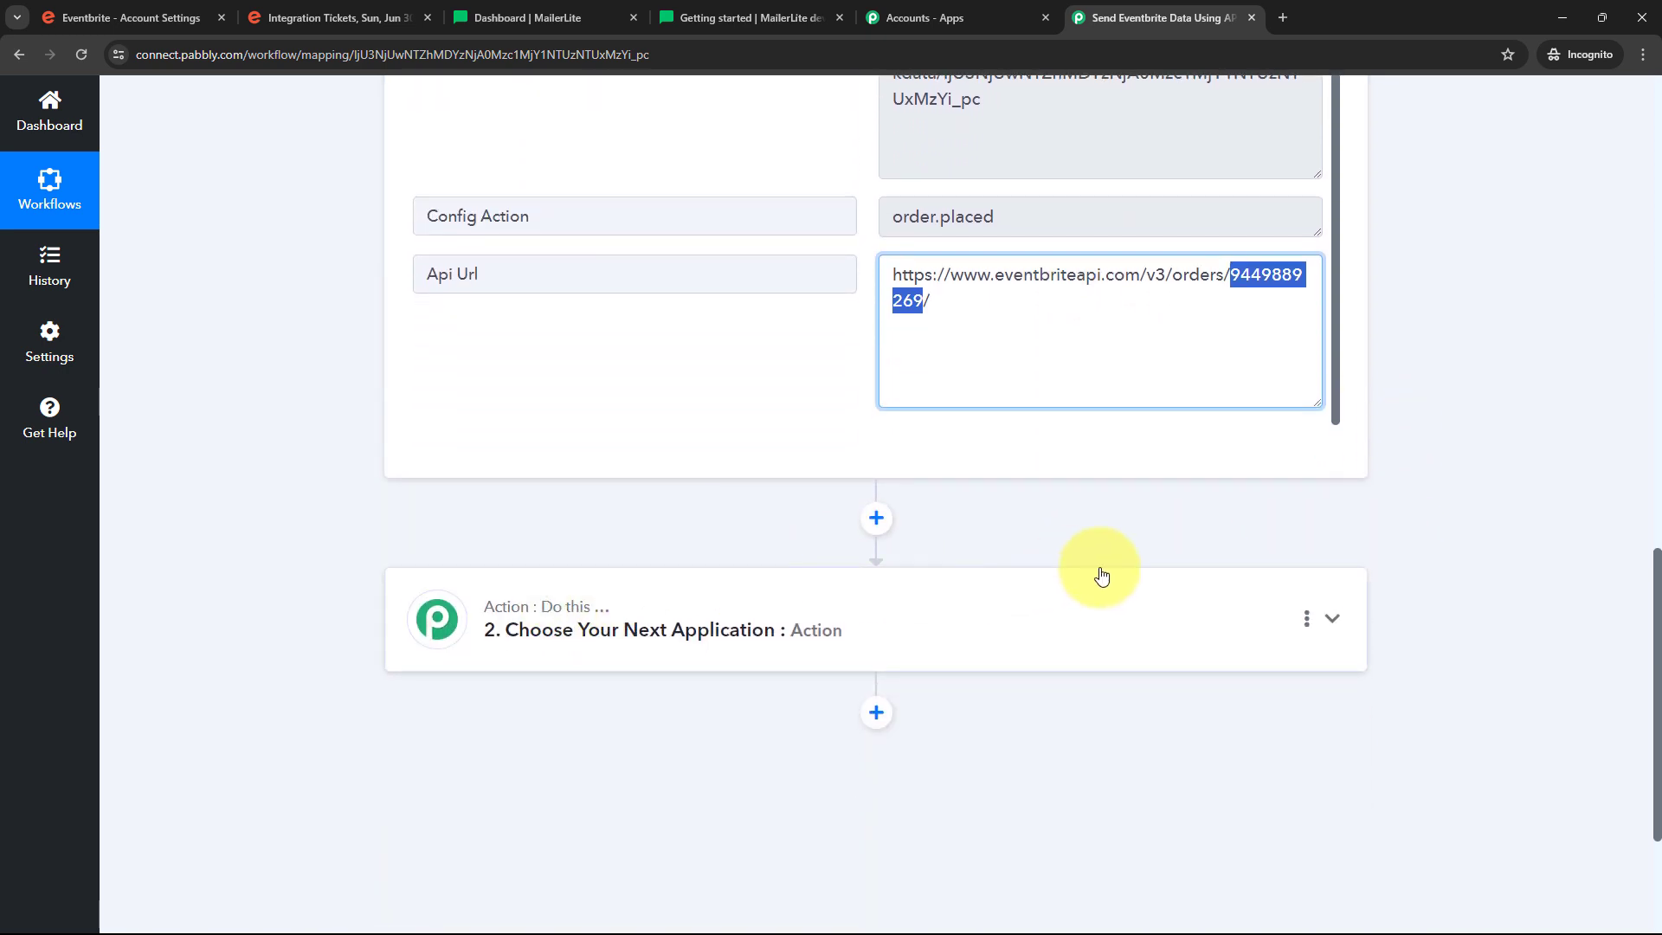
# Search 'text', pick Text Formatter by Pabbly for step 2, and choose Split Text
pyautogui.click(1120, 614)
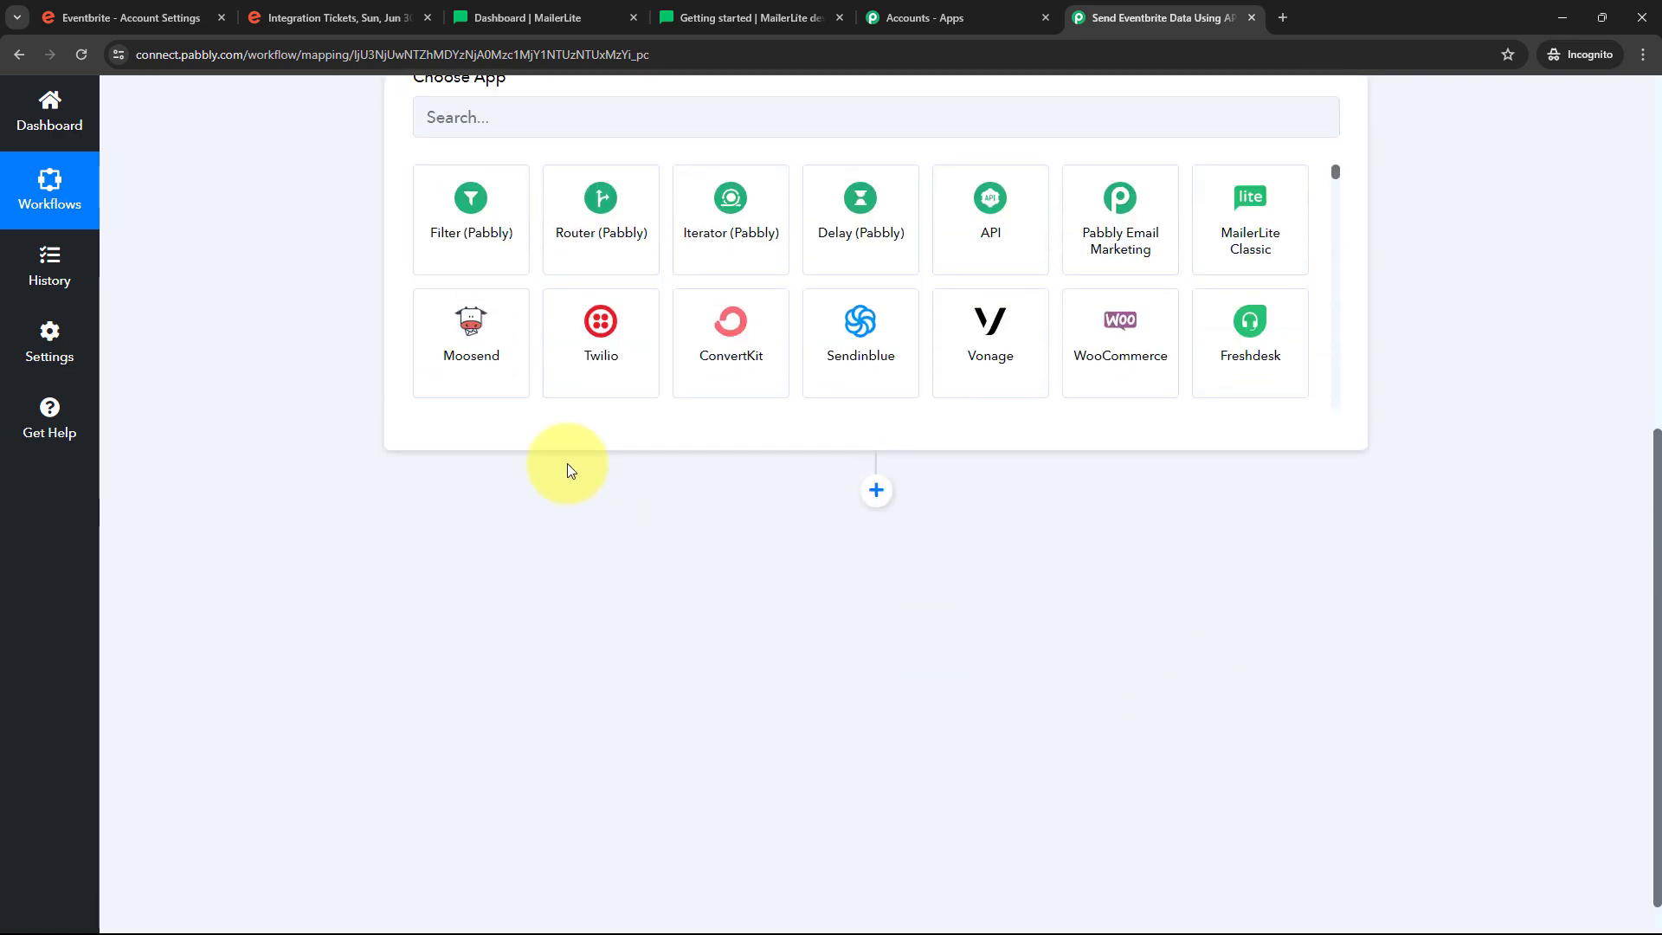
pyautogui.click(534, 455)
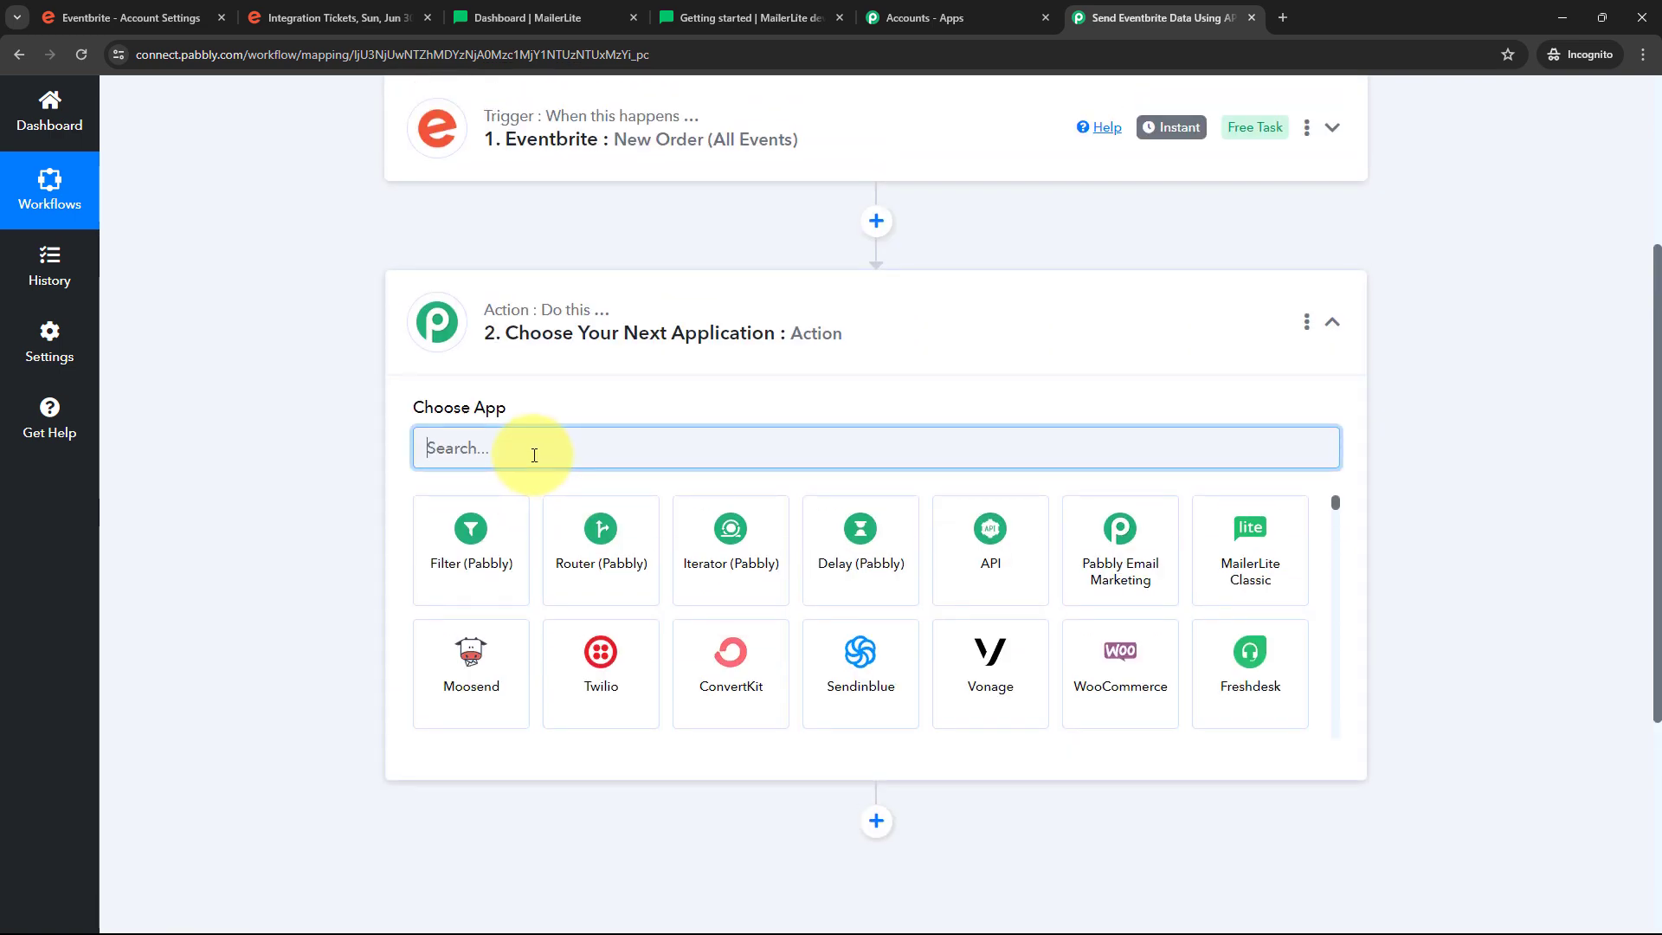
pyautogui.write('text')
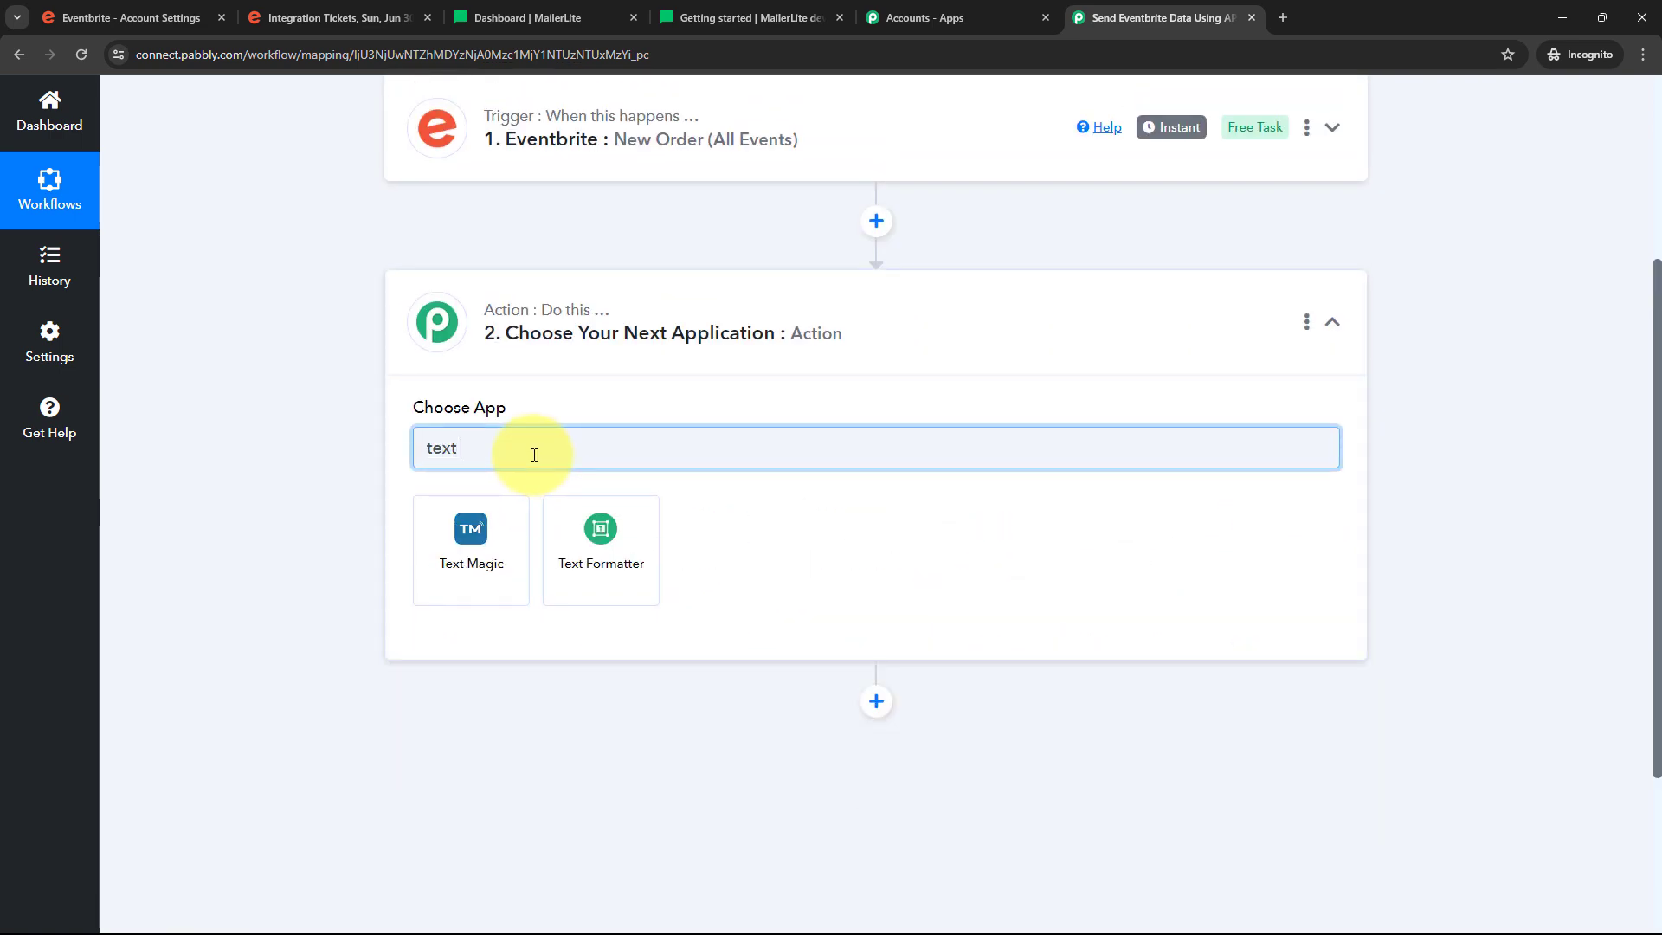
pyautogui.click(607, 540)
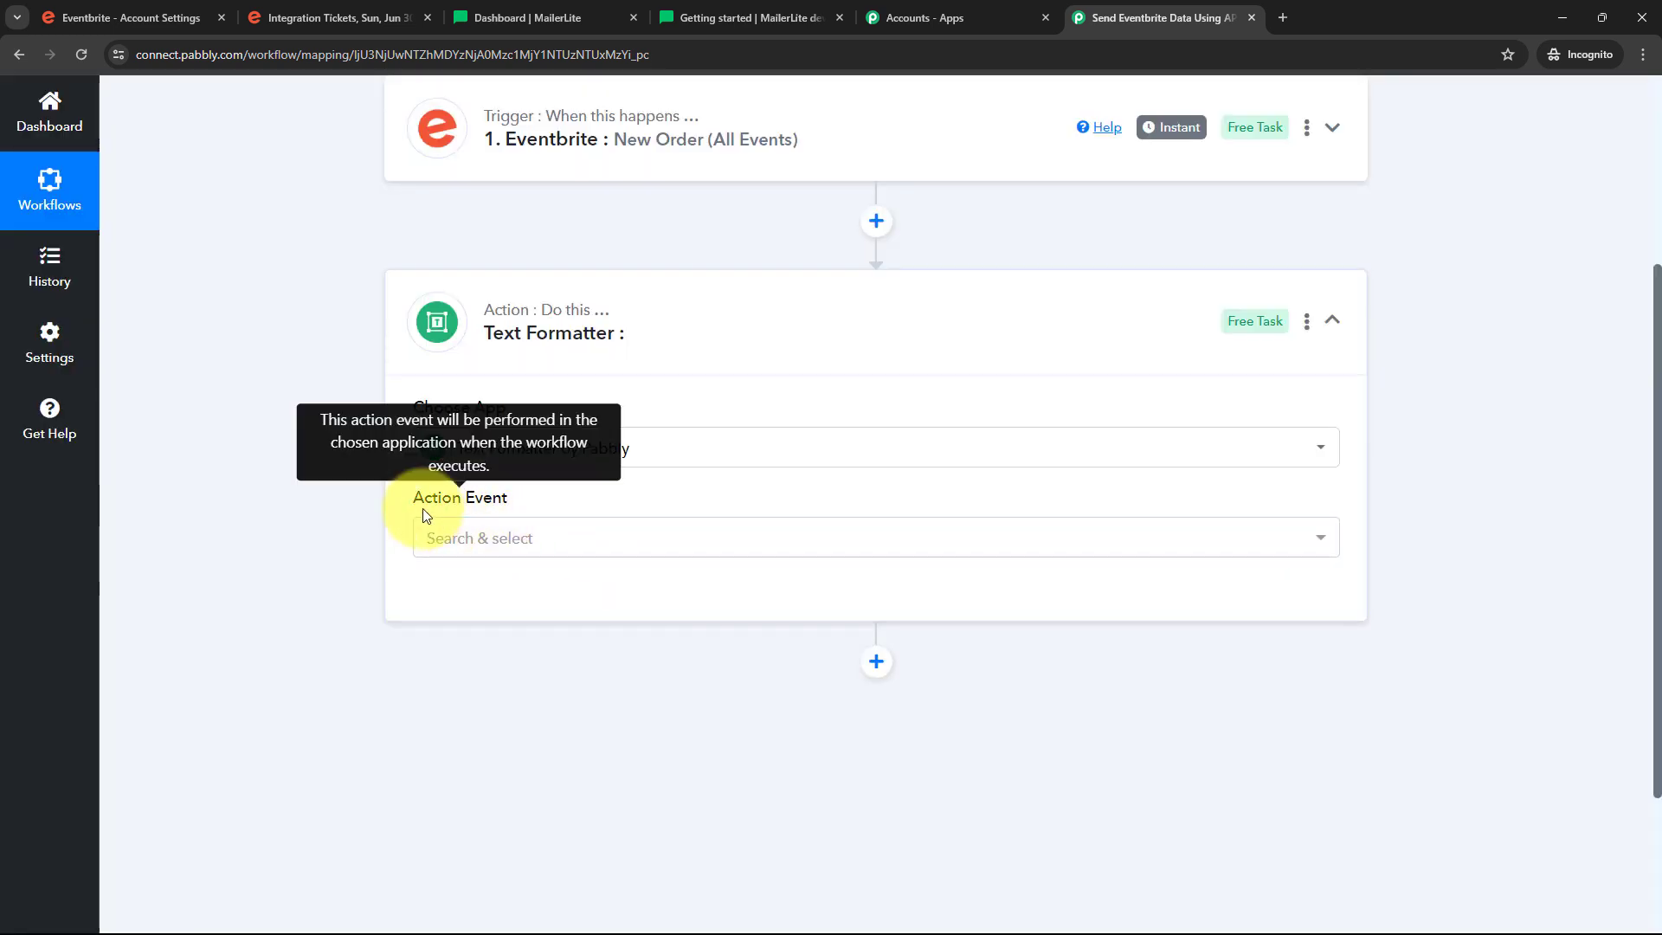
pyautogui.click(702, 545)
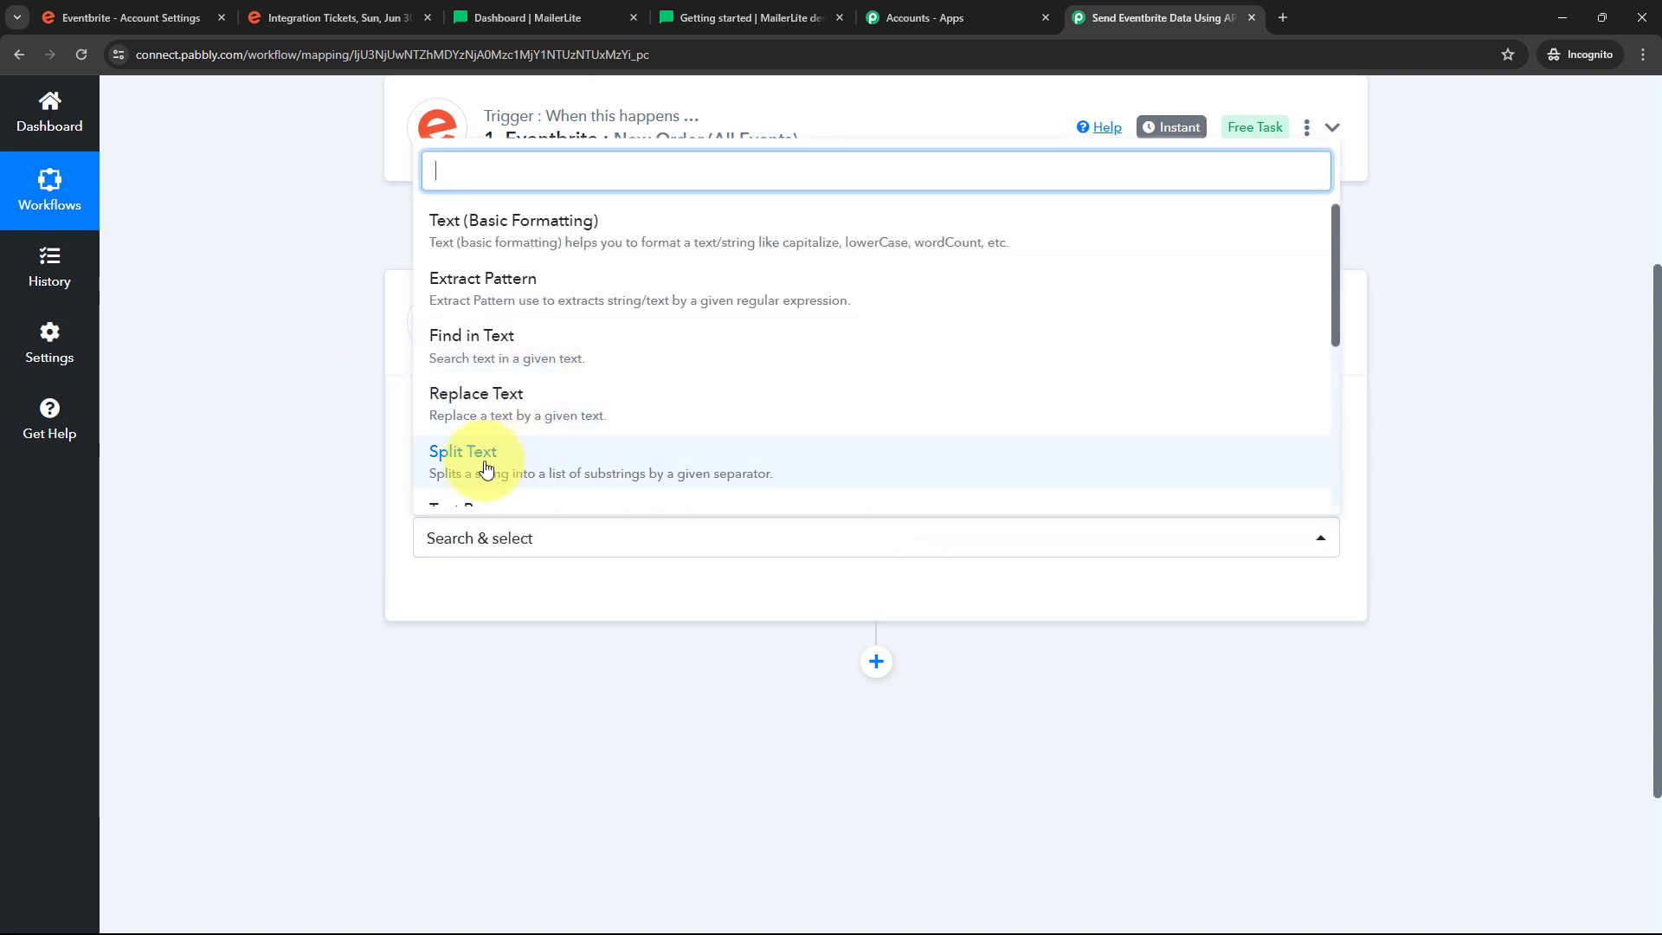
pyautogui.click(486, 469)
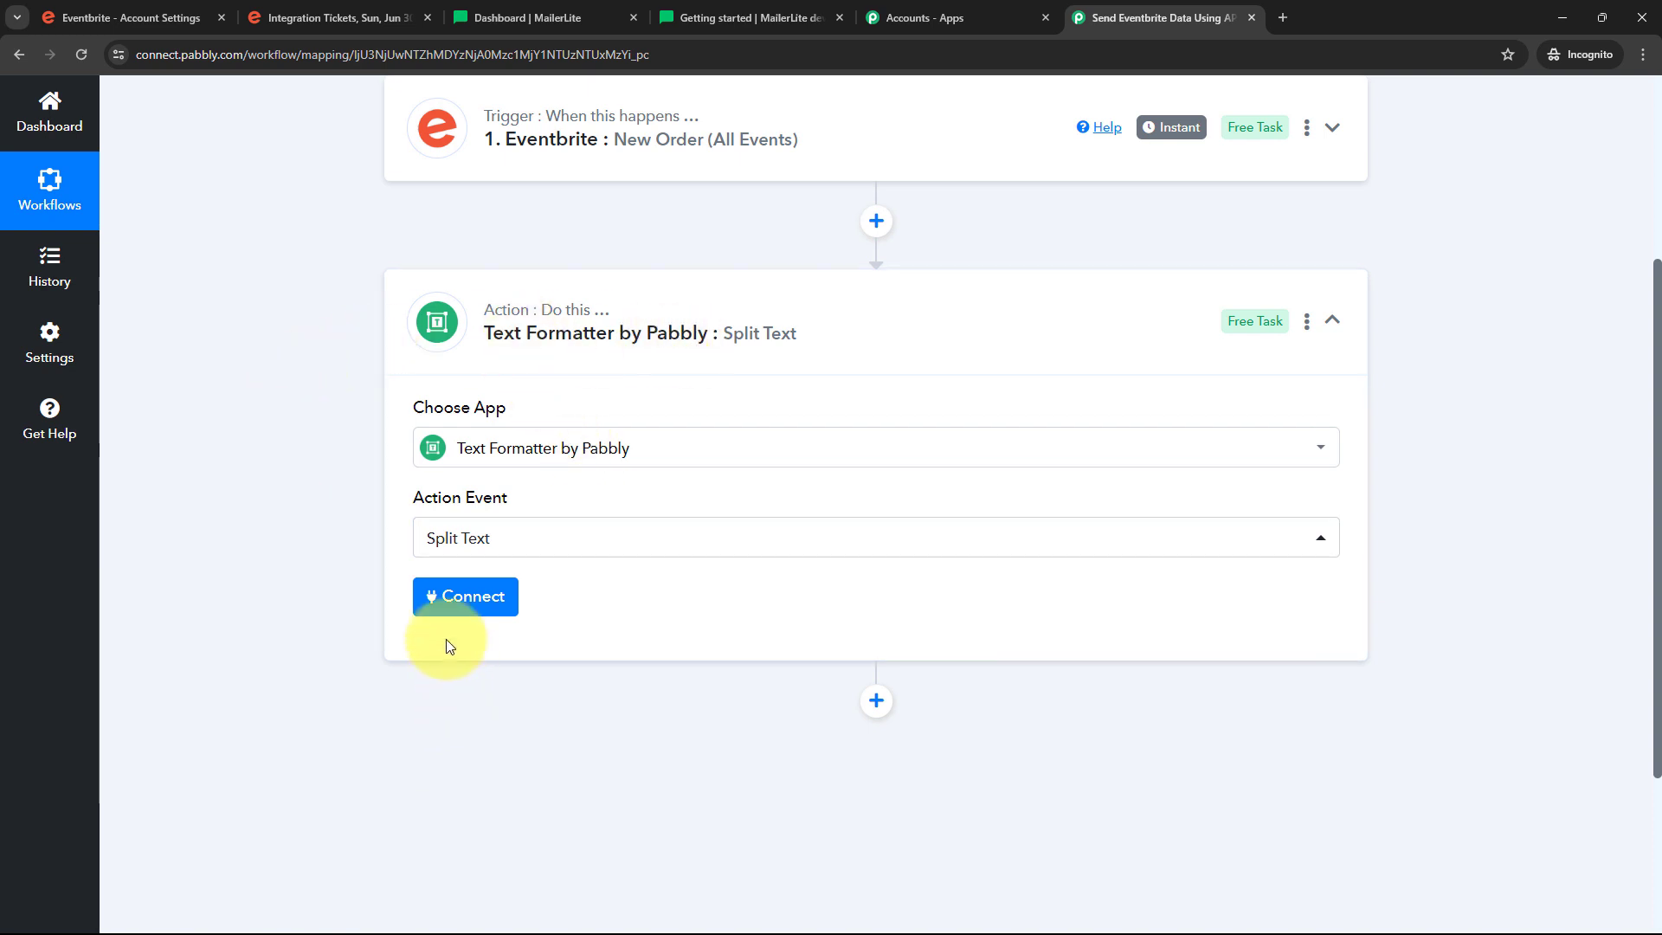
# Map the Eventbrite Api Url into Text to Split, with separator '/' and Second to Last segment
pyautogui.click(462, 599)
pyautogui.scroll(-4, 813, 672)
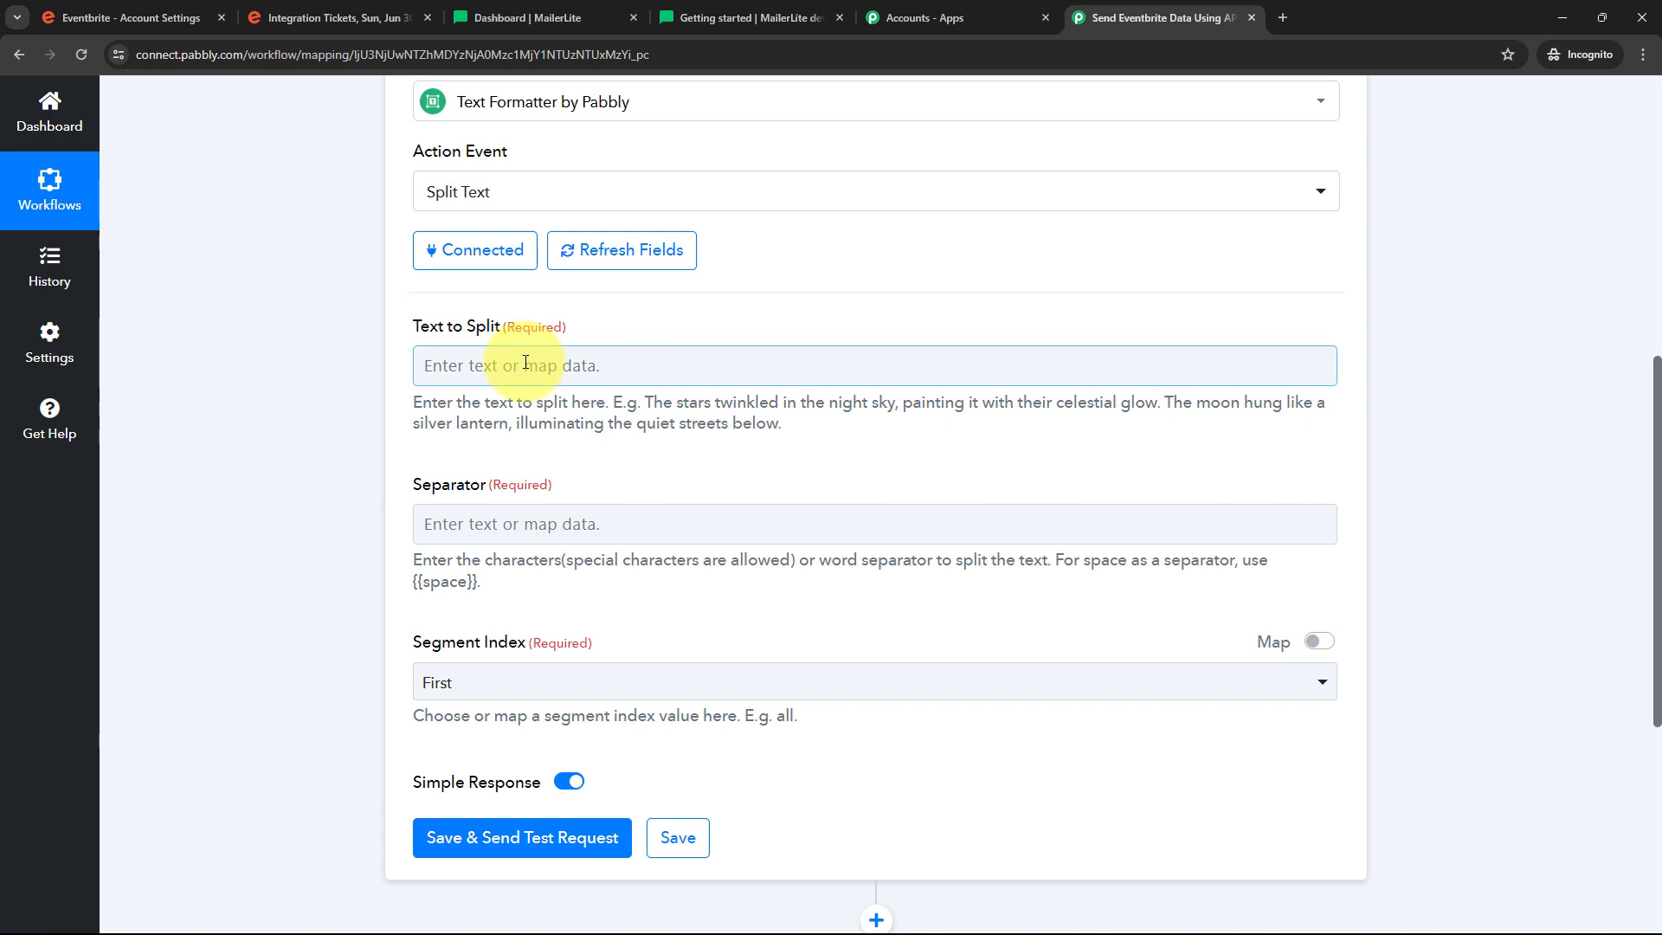
pyautogui.click(483, 364)
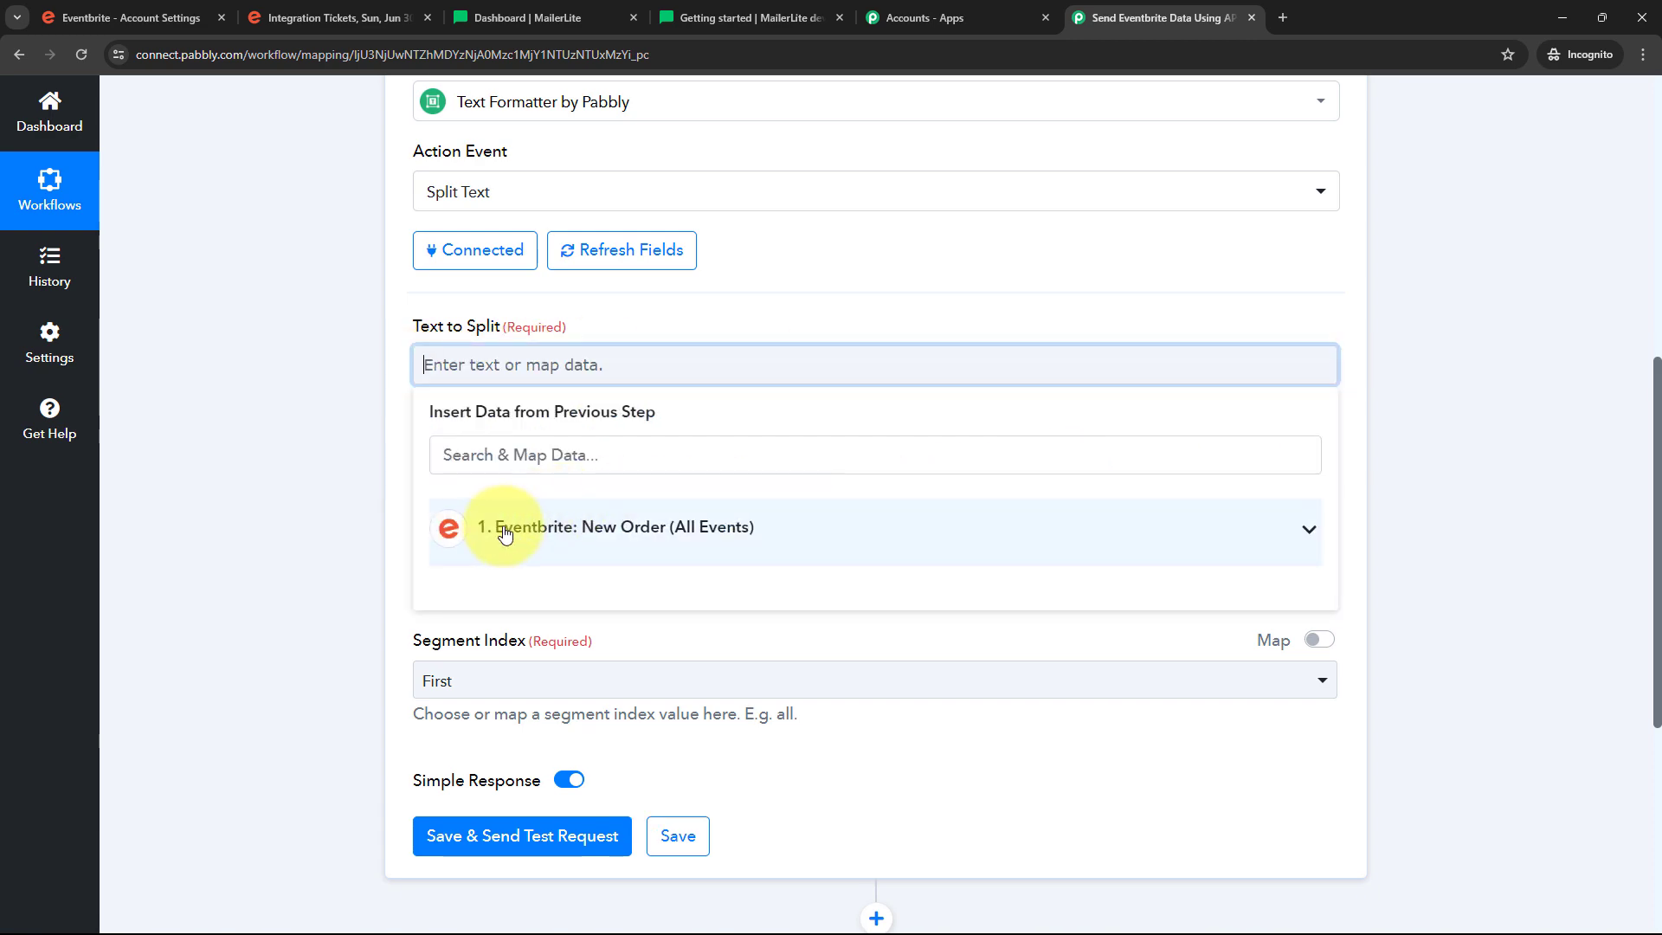
pyautogui.click(815, 538)
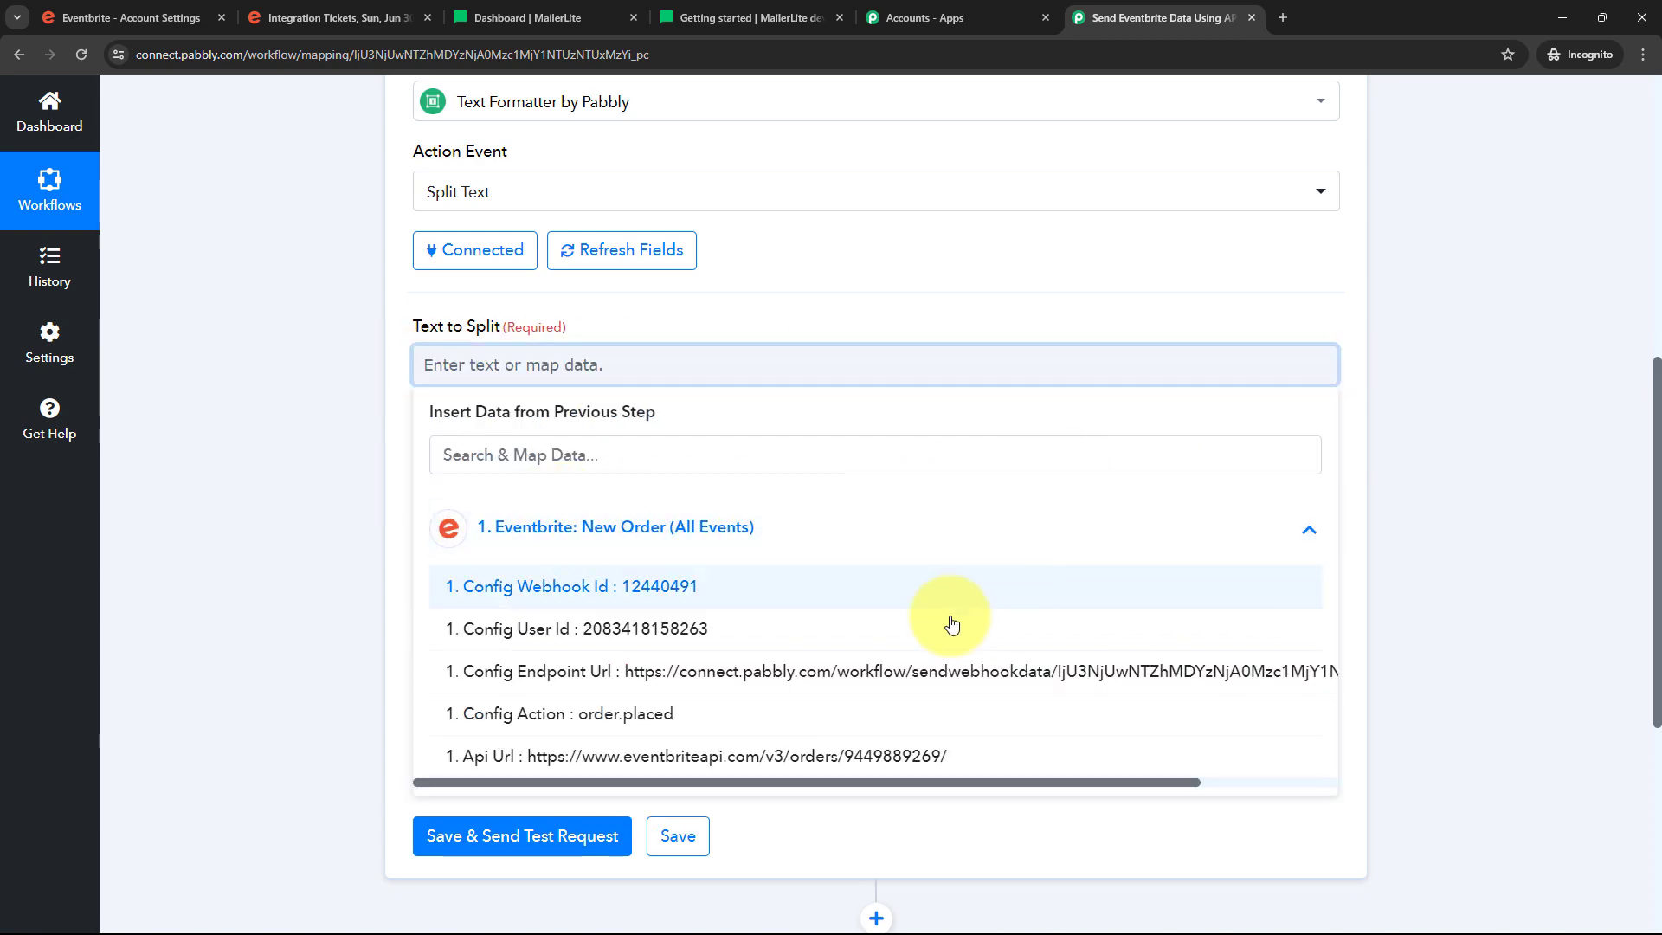
pyautogui.scroll(-3, 950, 623)
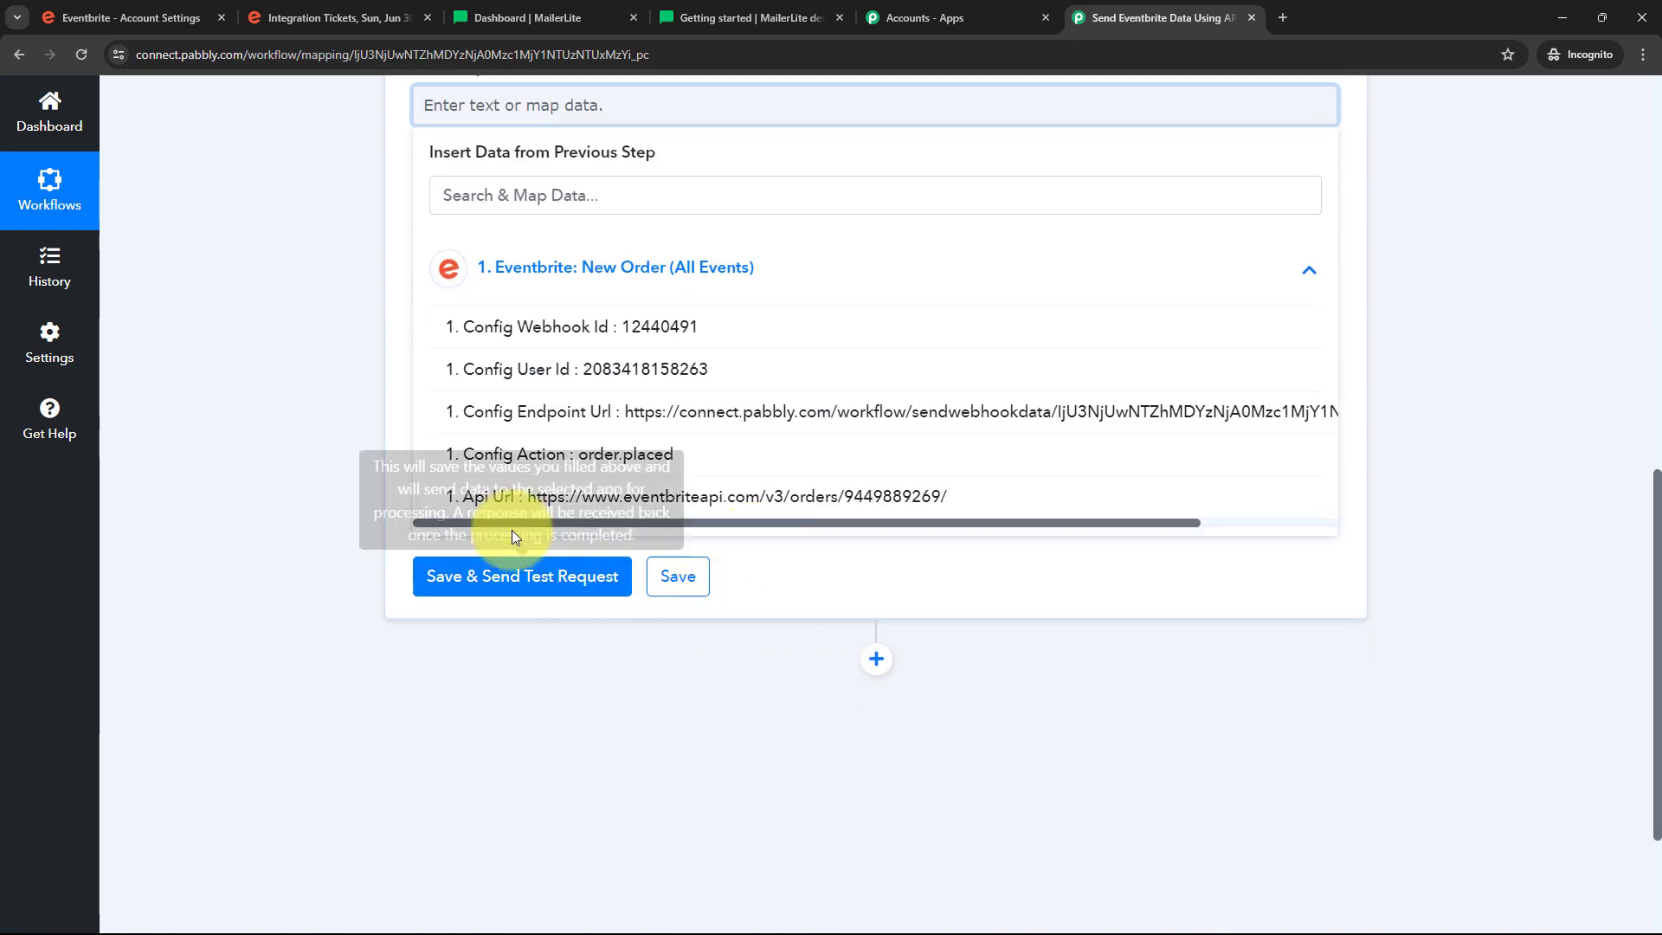
pyautogui.click(789, 498)
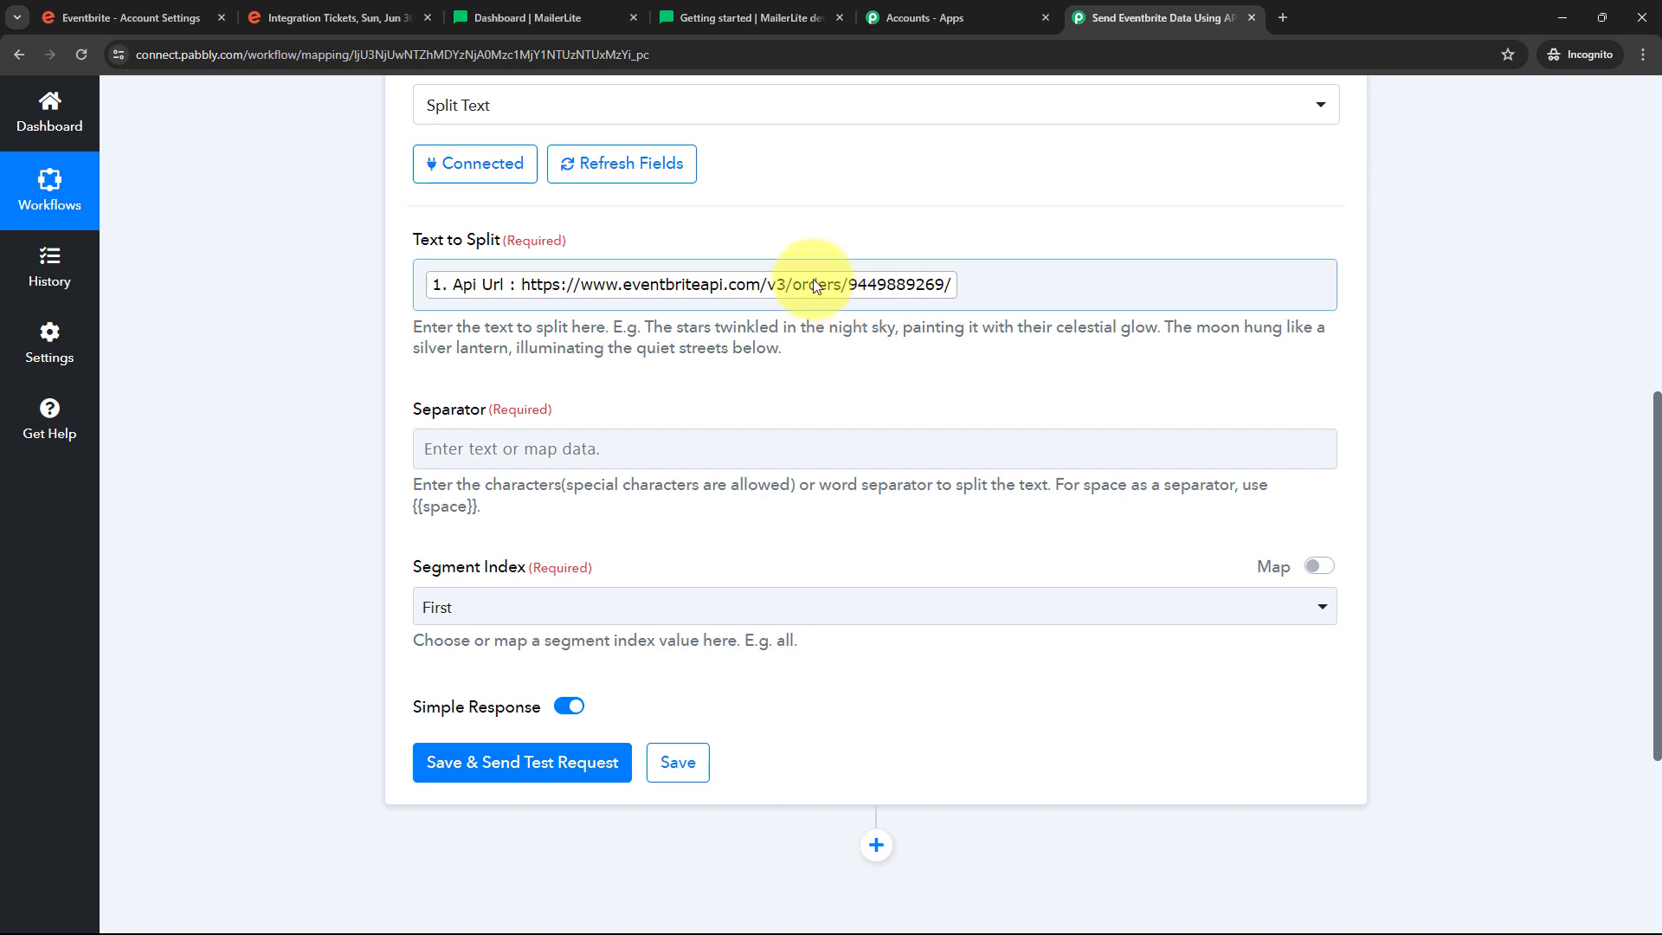
pyautogui.click(465, 463)
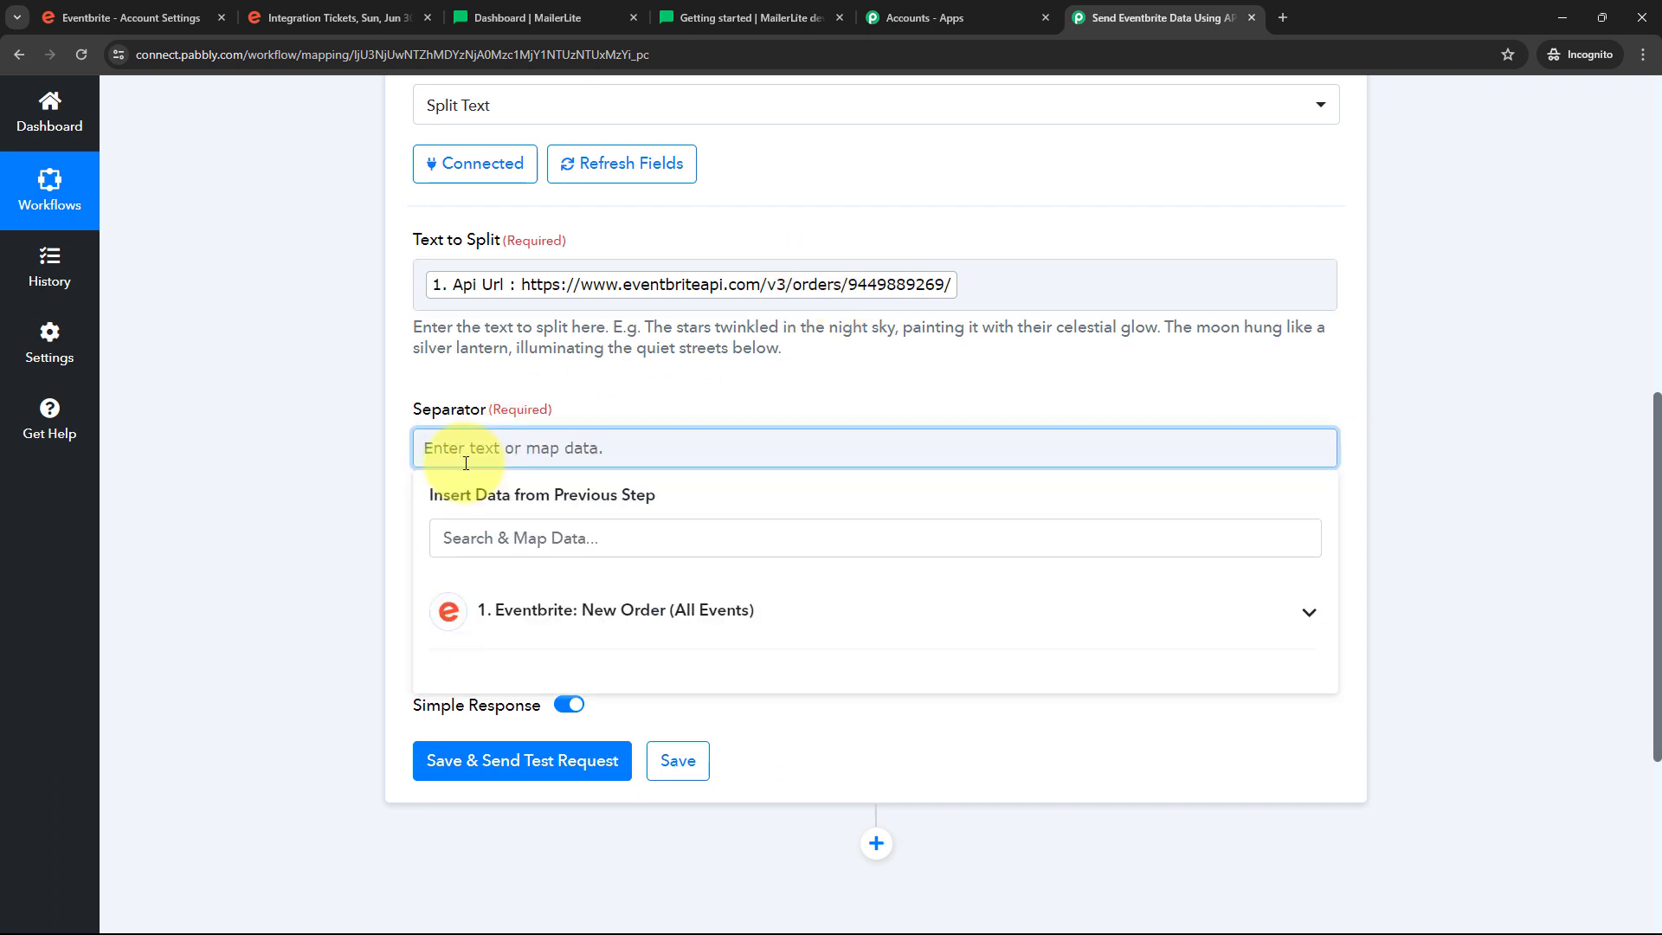
pyautogui.write('/')
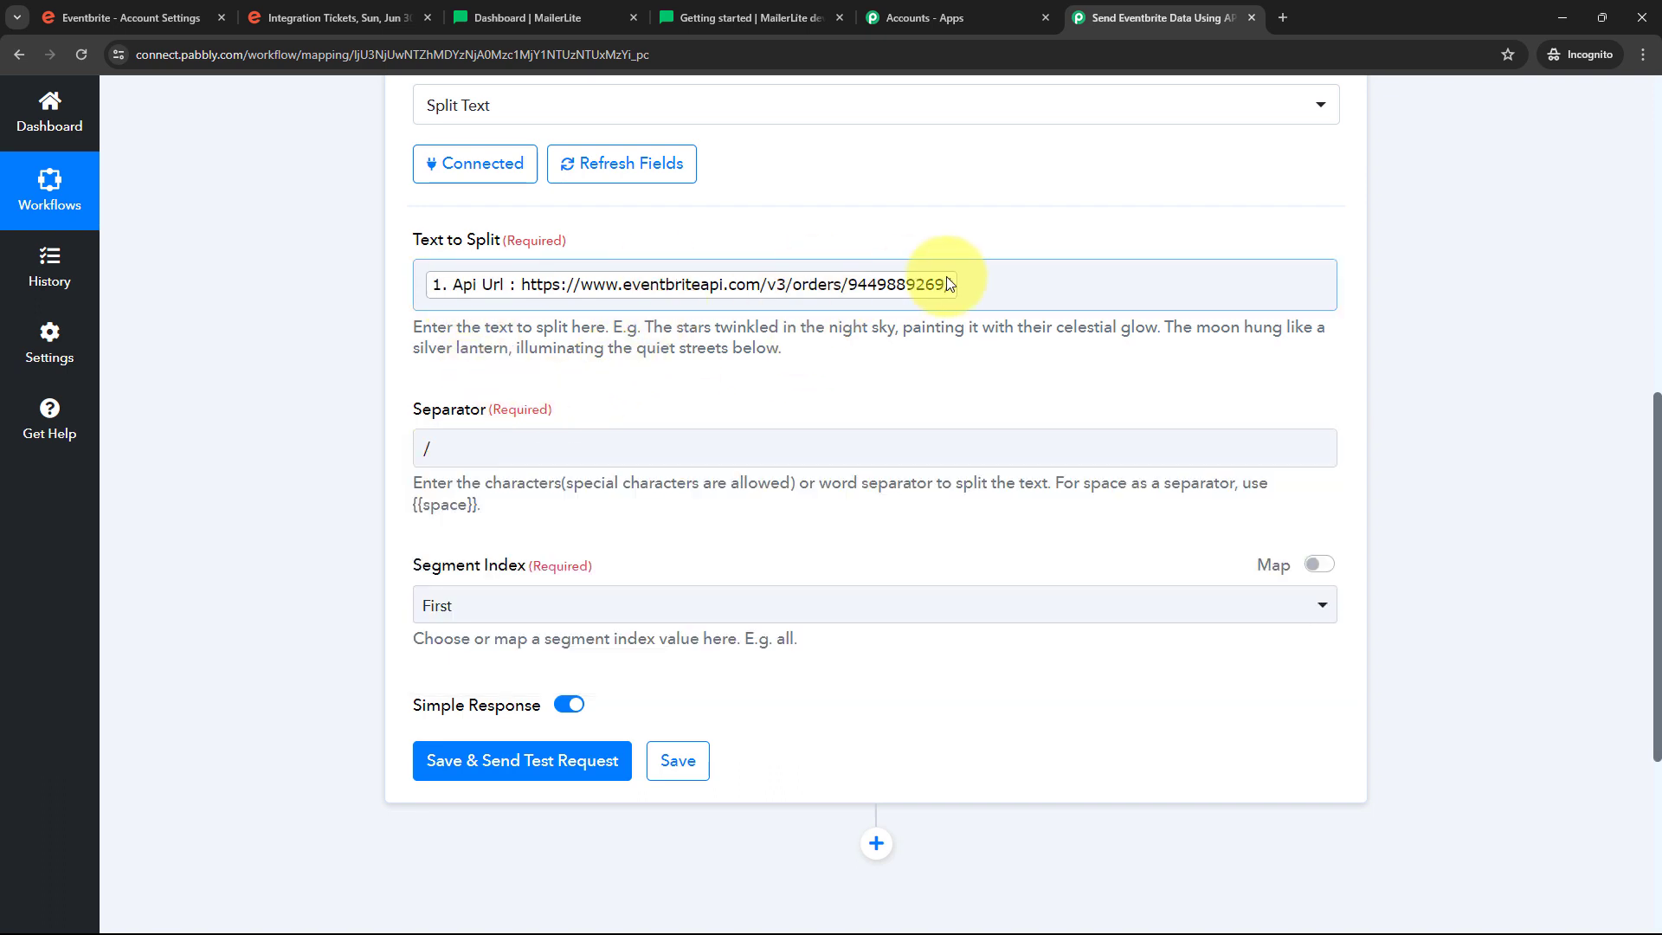
pyautogui.scroll(-1, 403, 487)
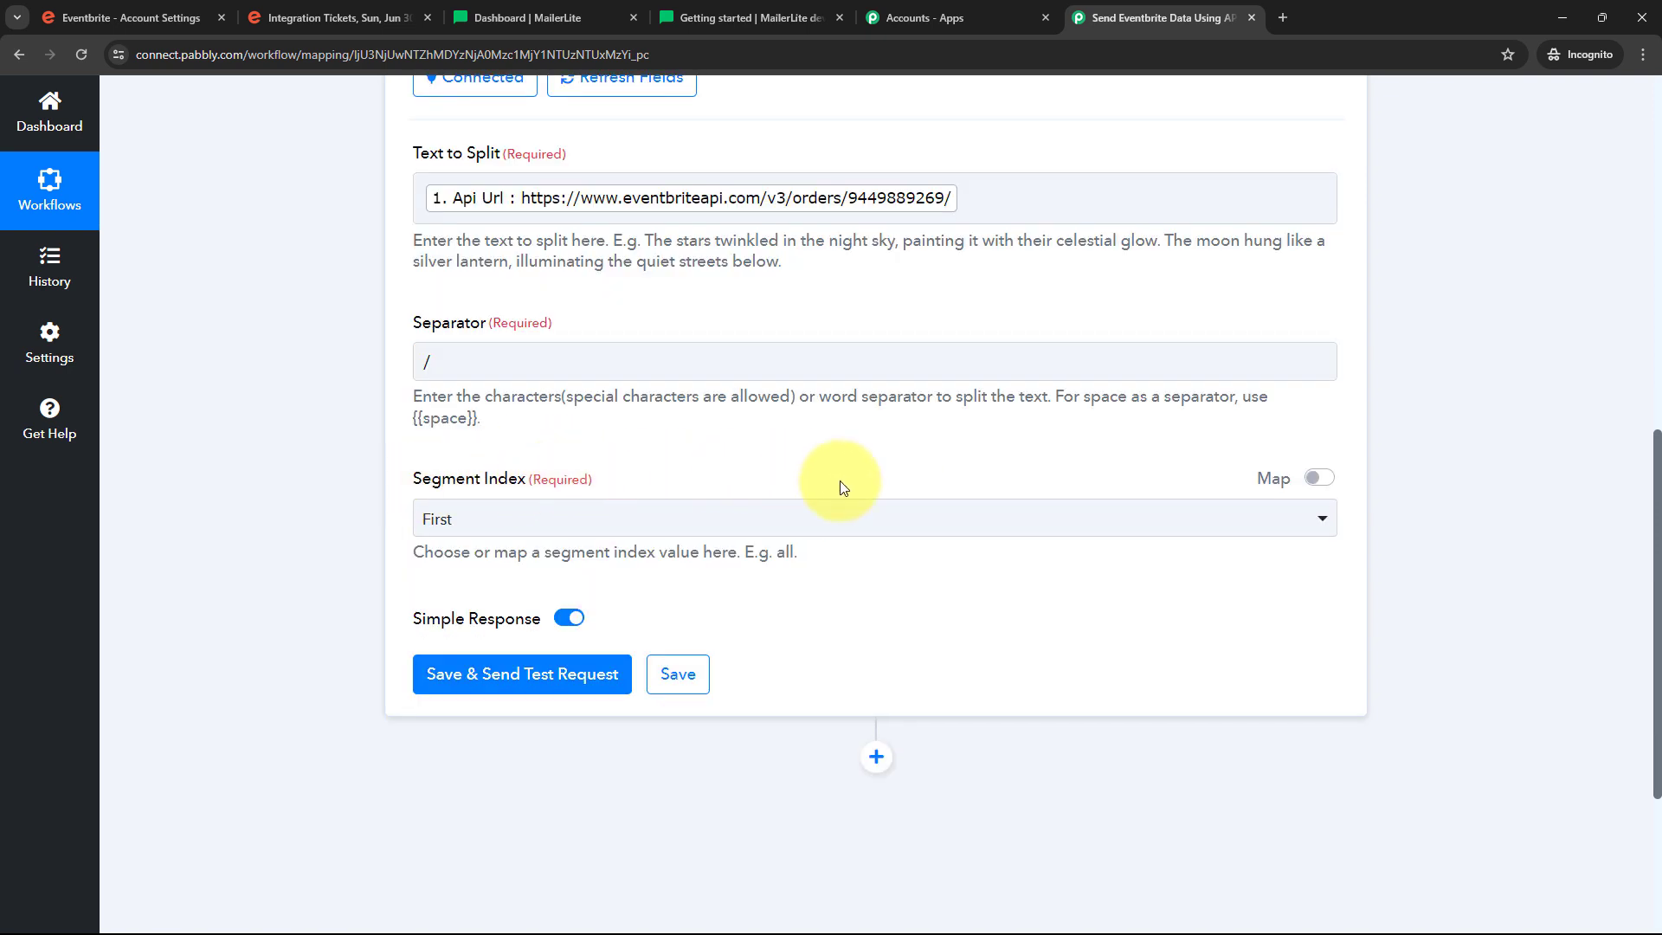
pyautogui.click(796, 514)
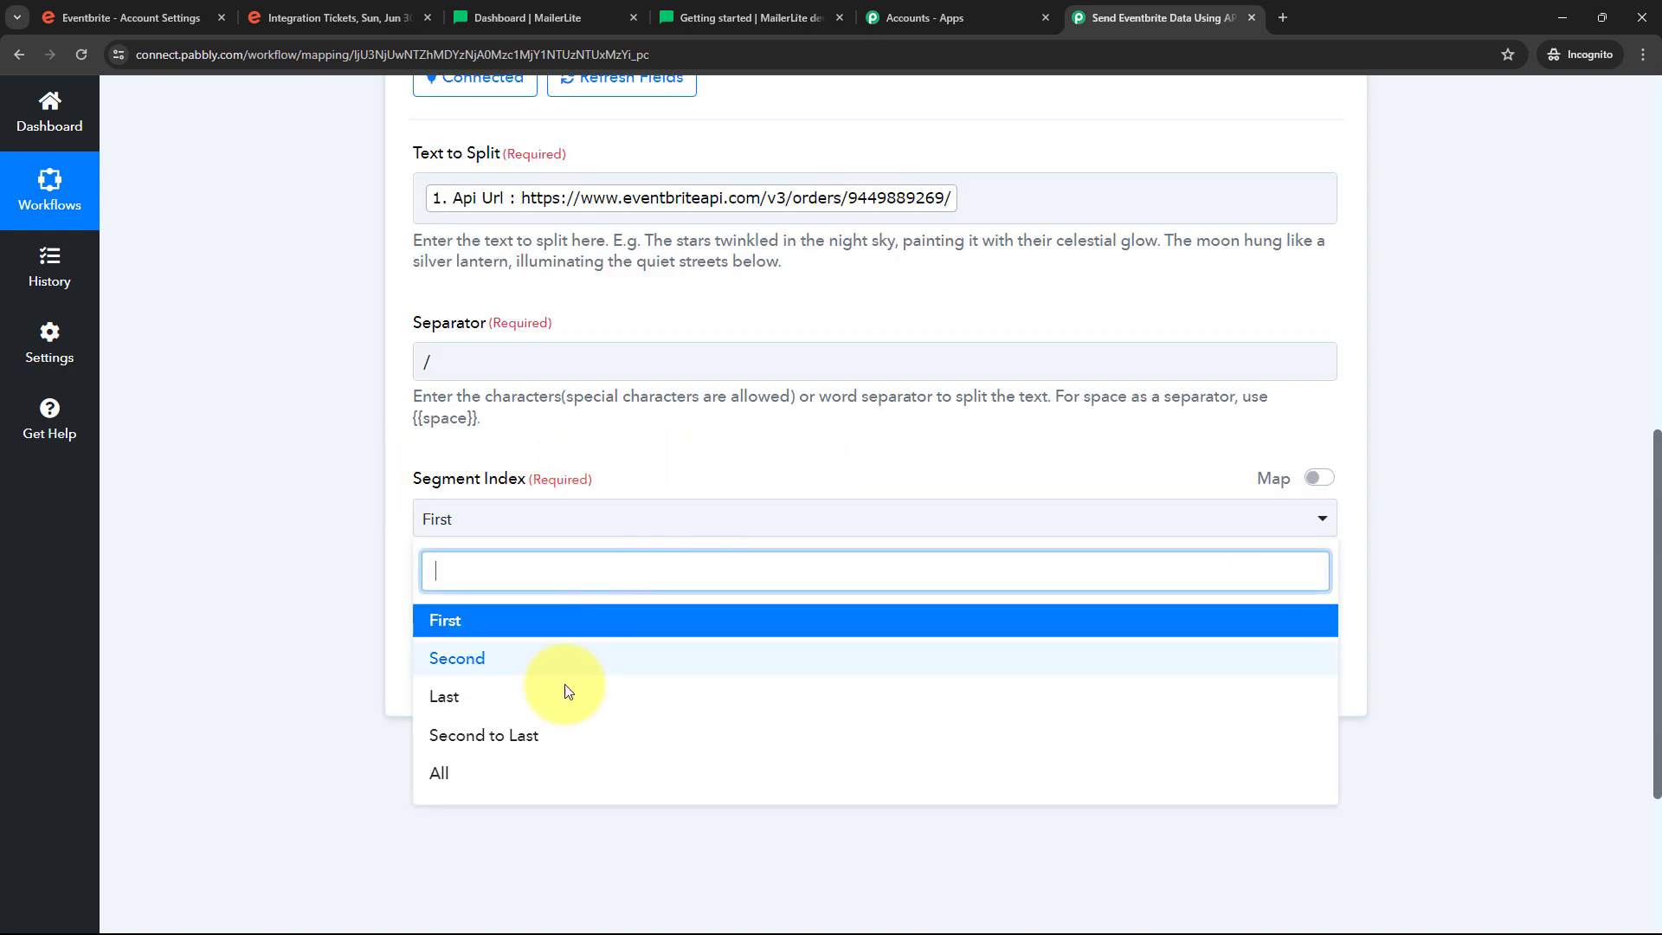
pyautogui.click(507, 744)
# Save and send a test request, checking the Result shows the order number
pyautogui.scroll(-1, 277, 588)
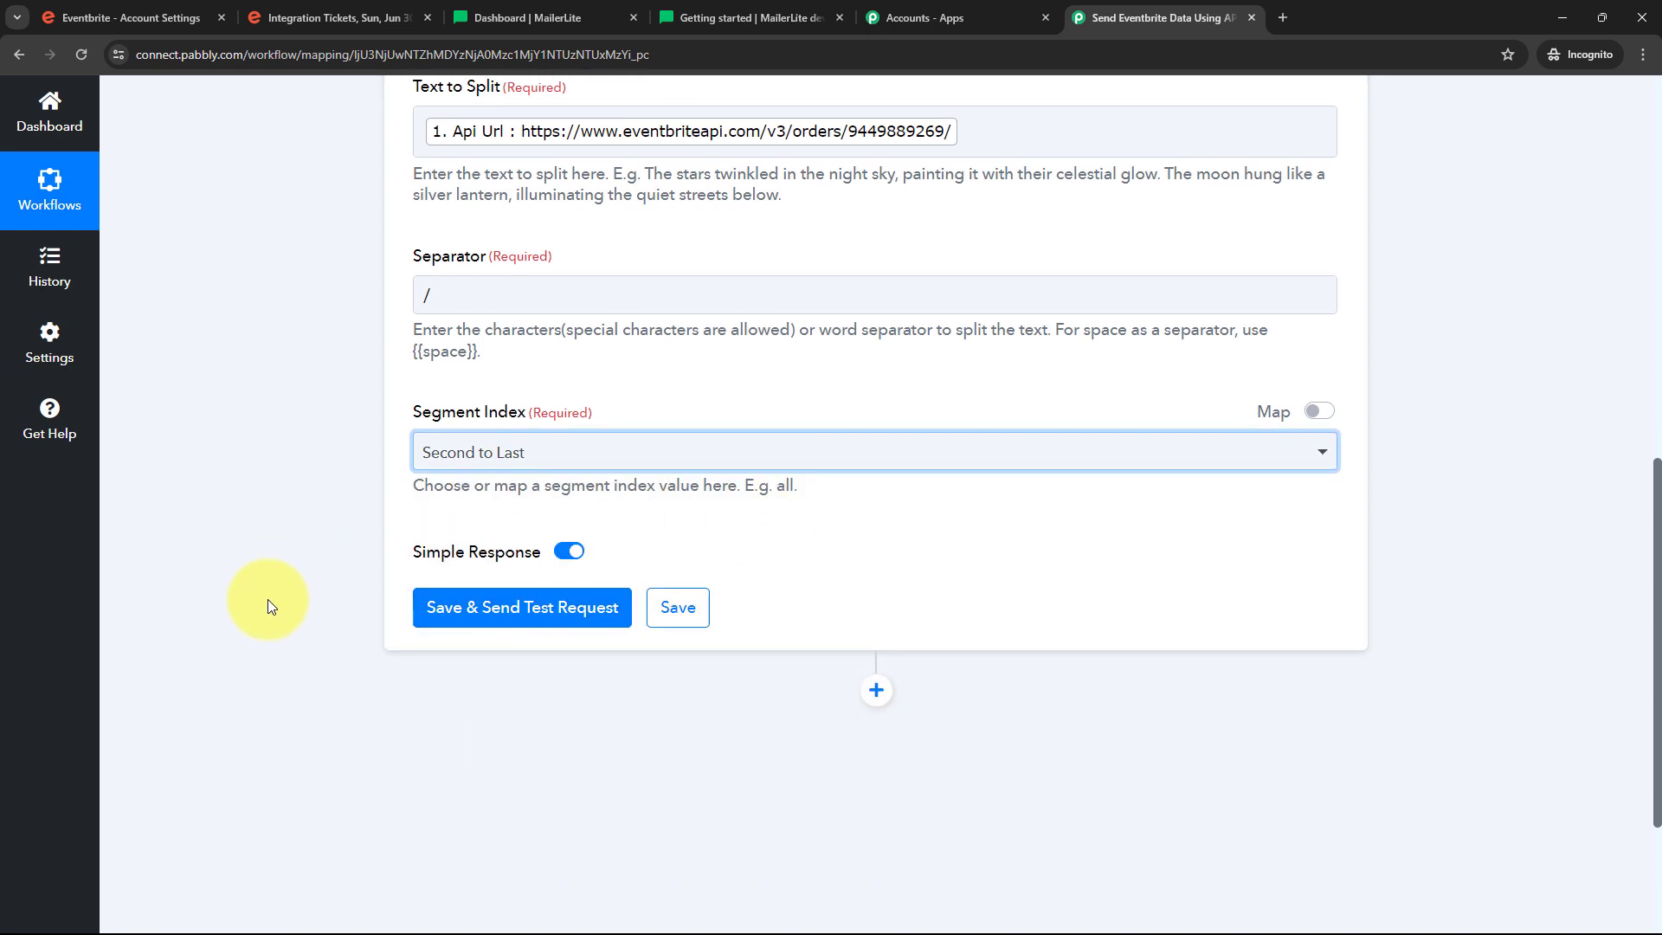
pyautogui.click(500, 591)
pyautogui.scroll(-1, 994, 548)
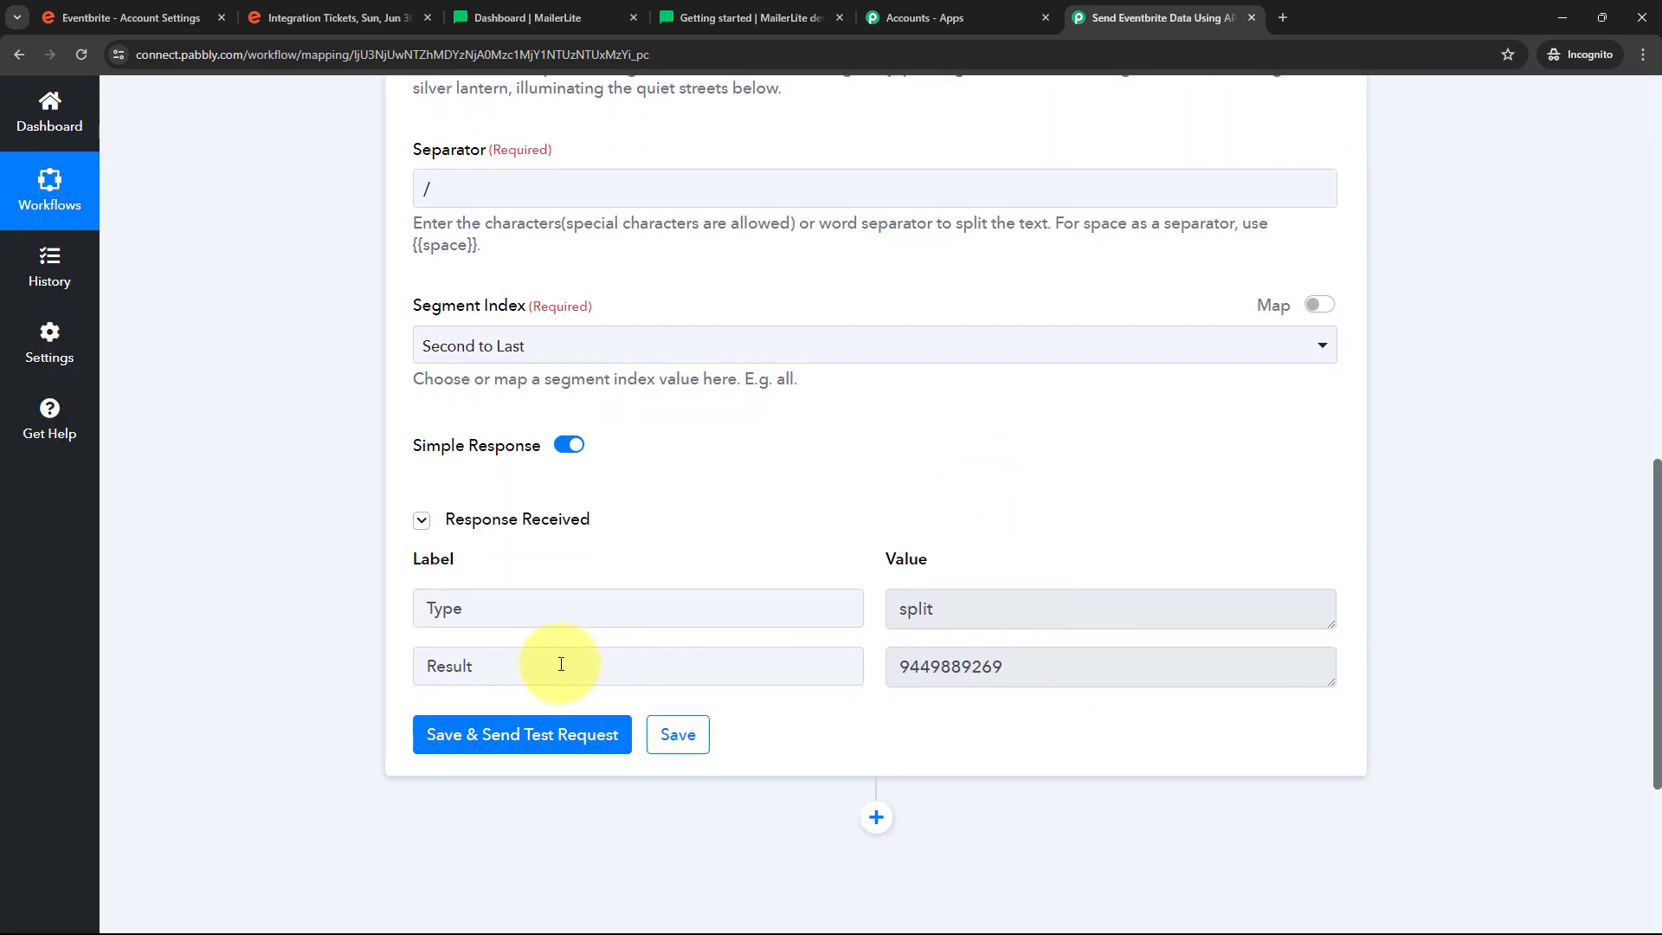
pyautogui.moveTo(995, 662); pyautogui.dragTo(823, 678)
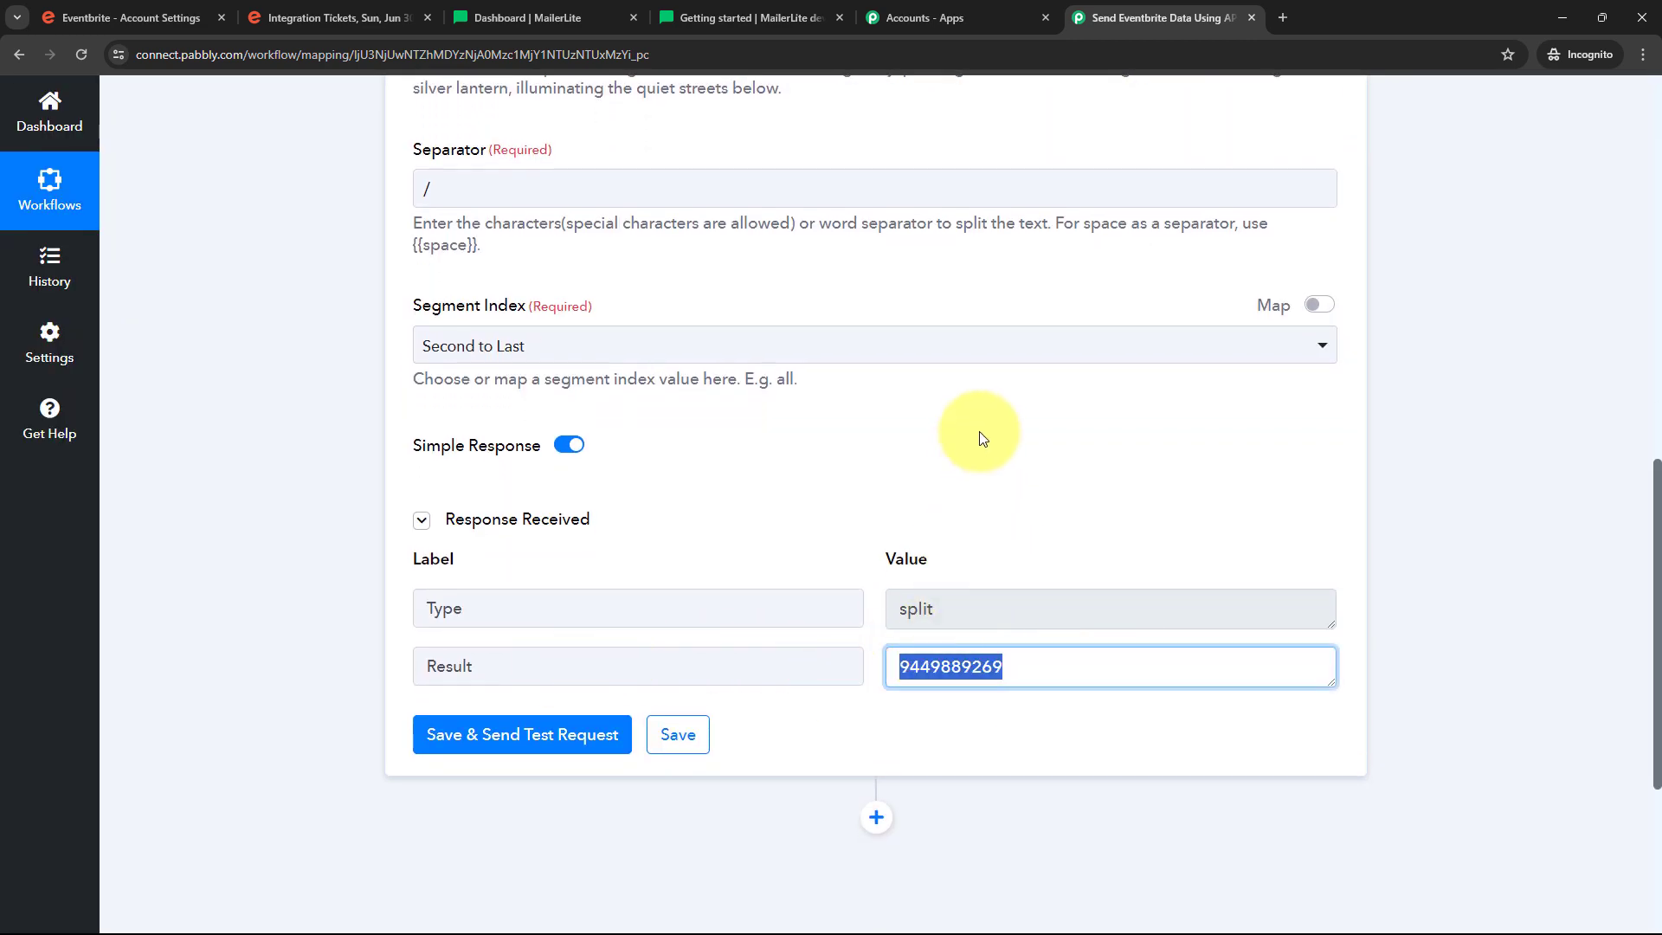
pyautogui.scroll(2, 973, 613)
pyautogui.scroll(-1, 972, 613)
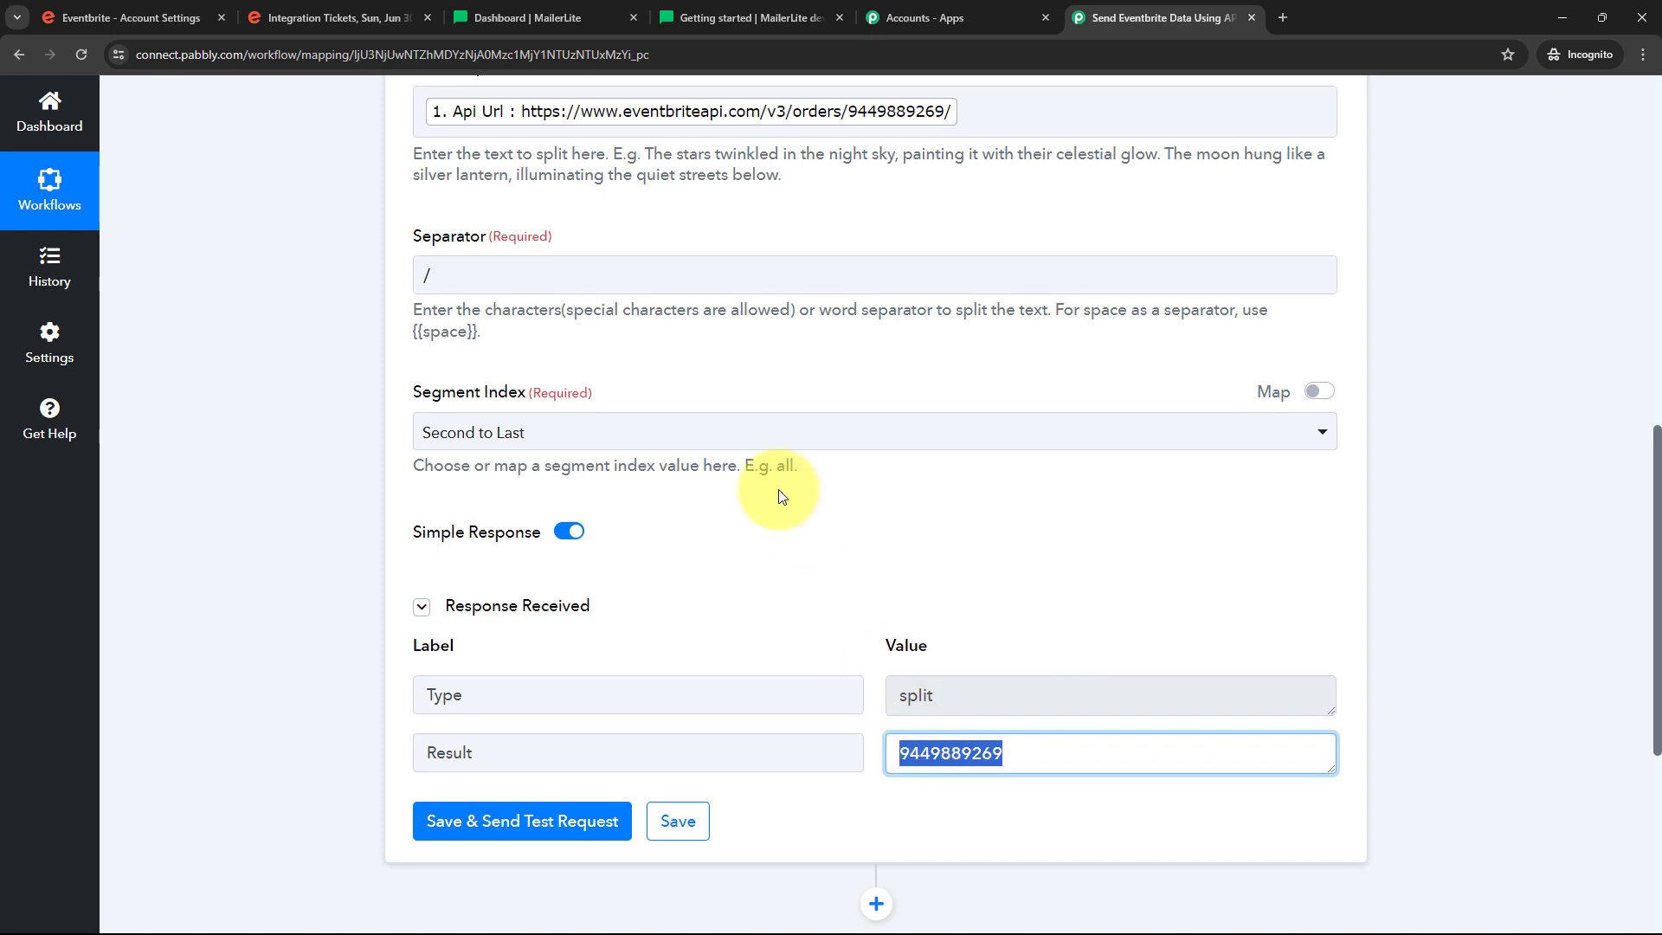
pyautogui.scroll(2, 519, 363)
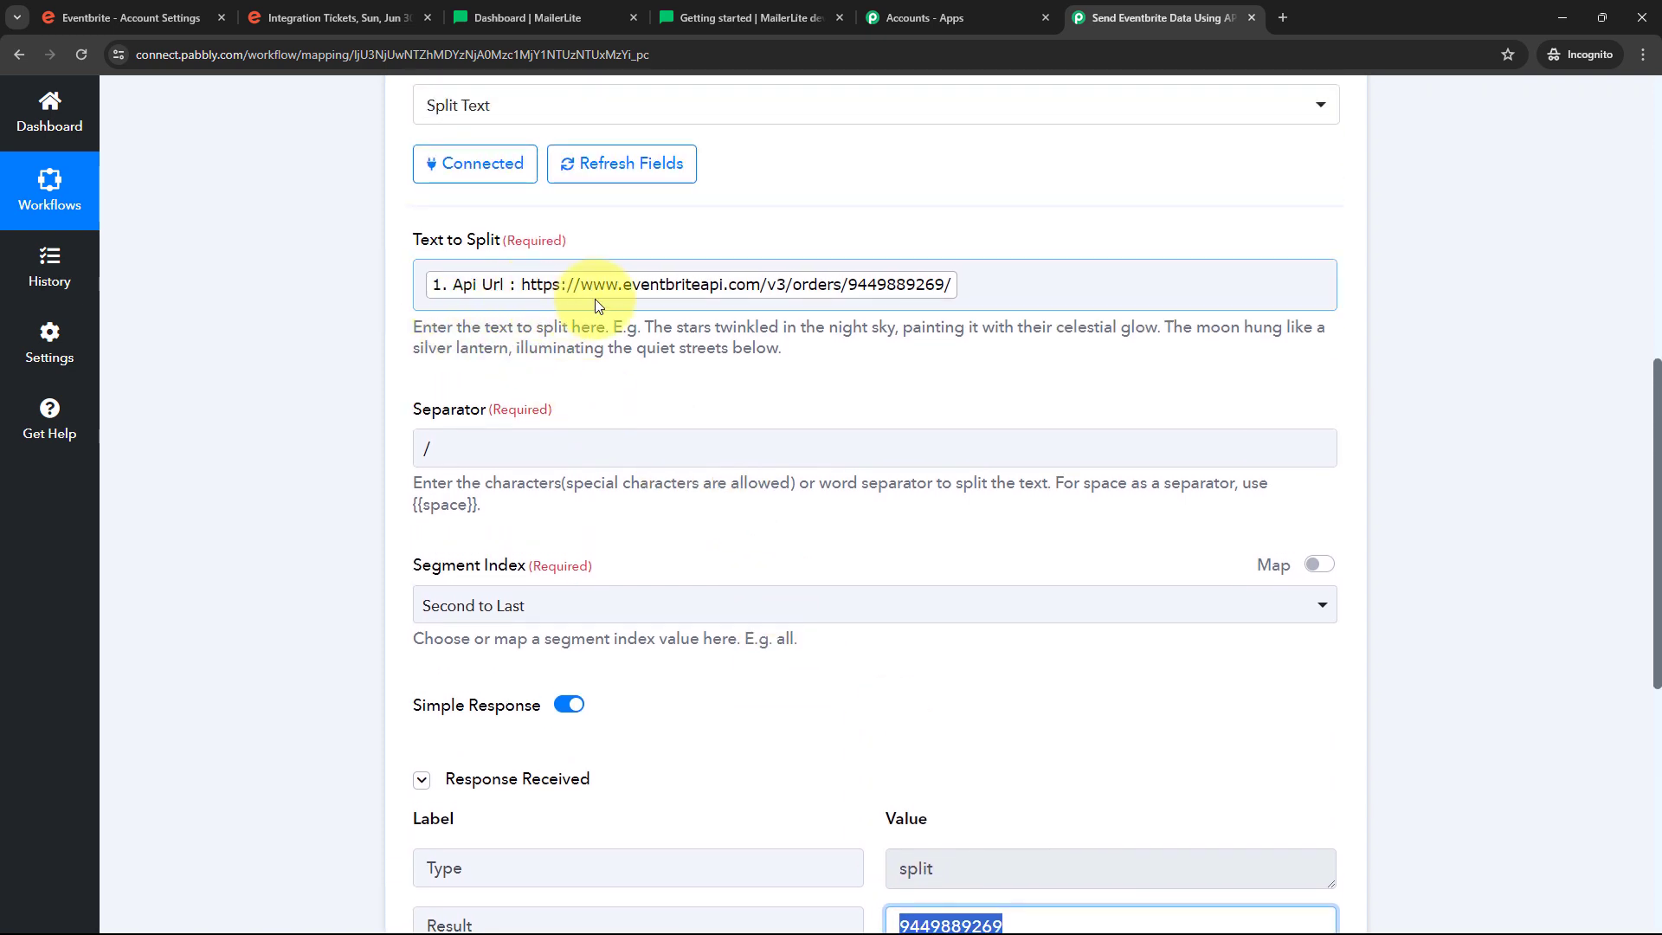
pyautogui.scroll(-3, 909, 315)
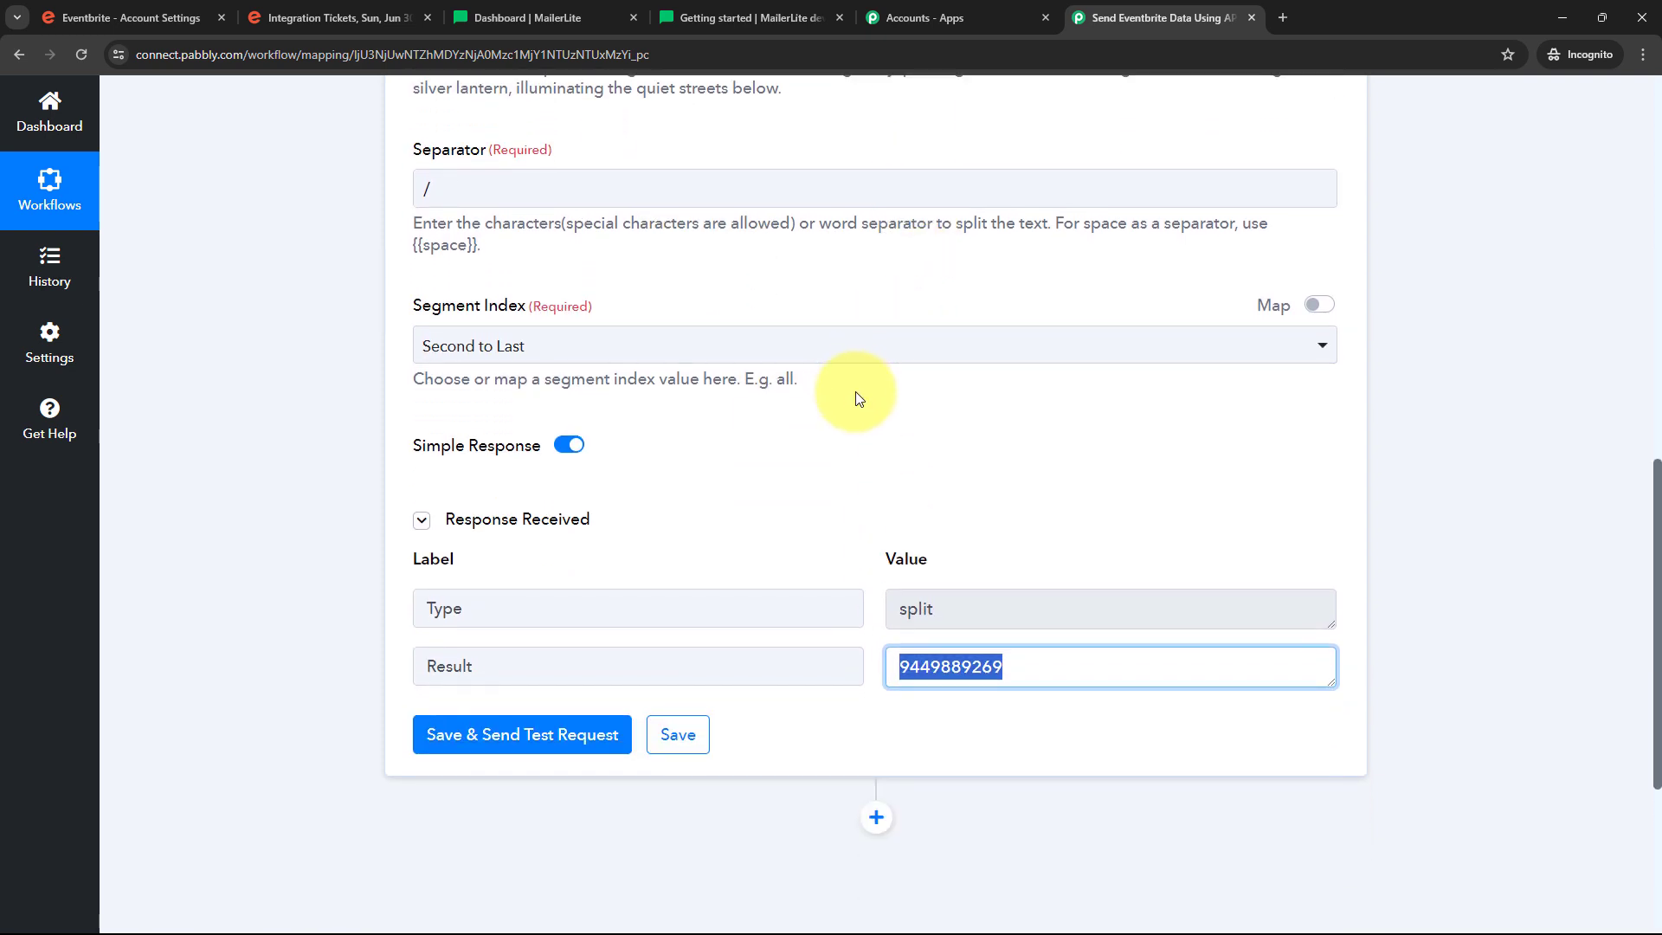
pyautogui.click(980, 680)
pyautogui.moveTo(1011, 669); pyautogui.dragTo(828, 653)
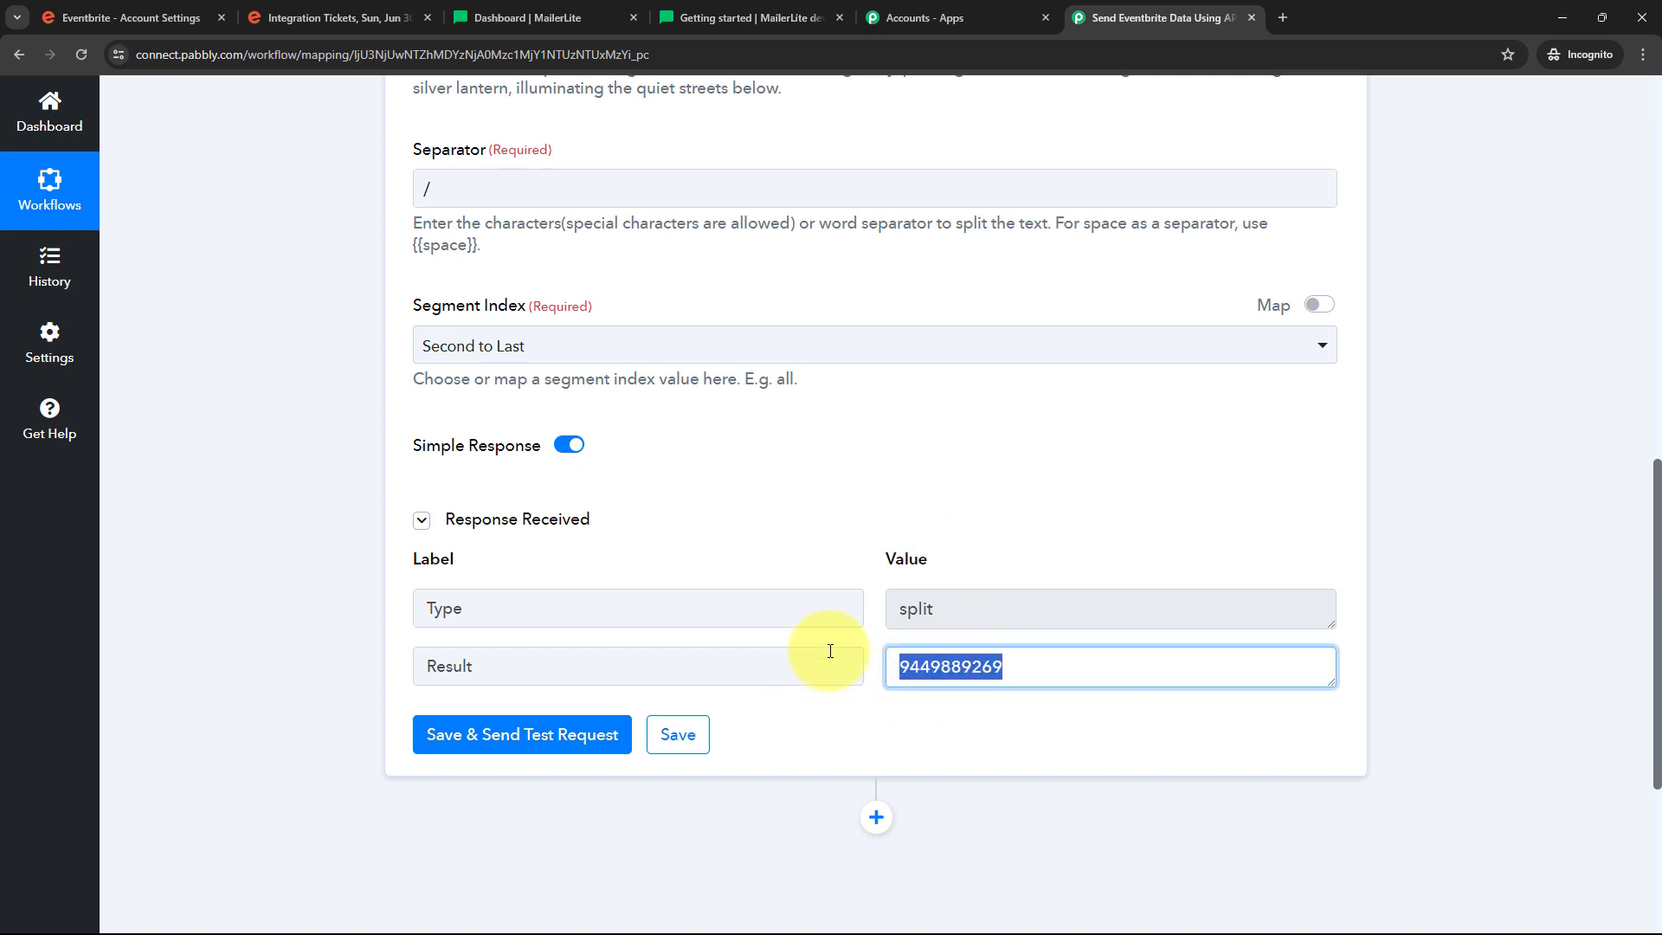
pyautogui.click(964, 510)
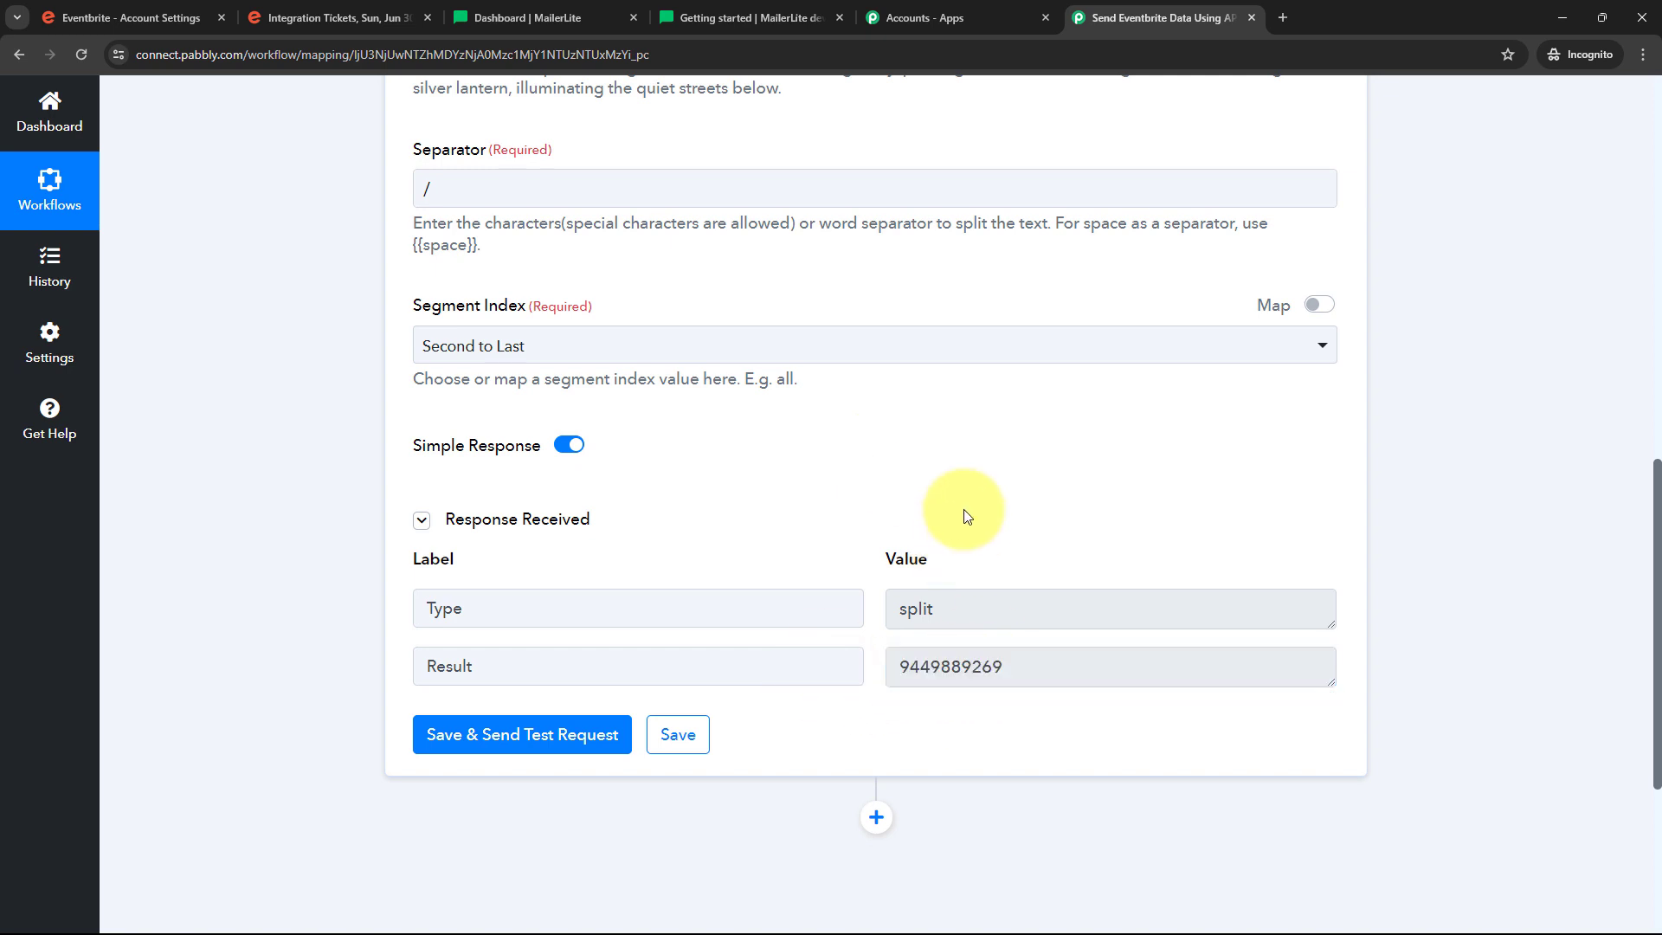
pyautogui.scroll(-4, 1381, 472)
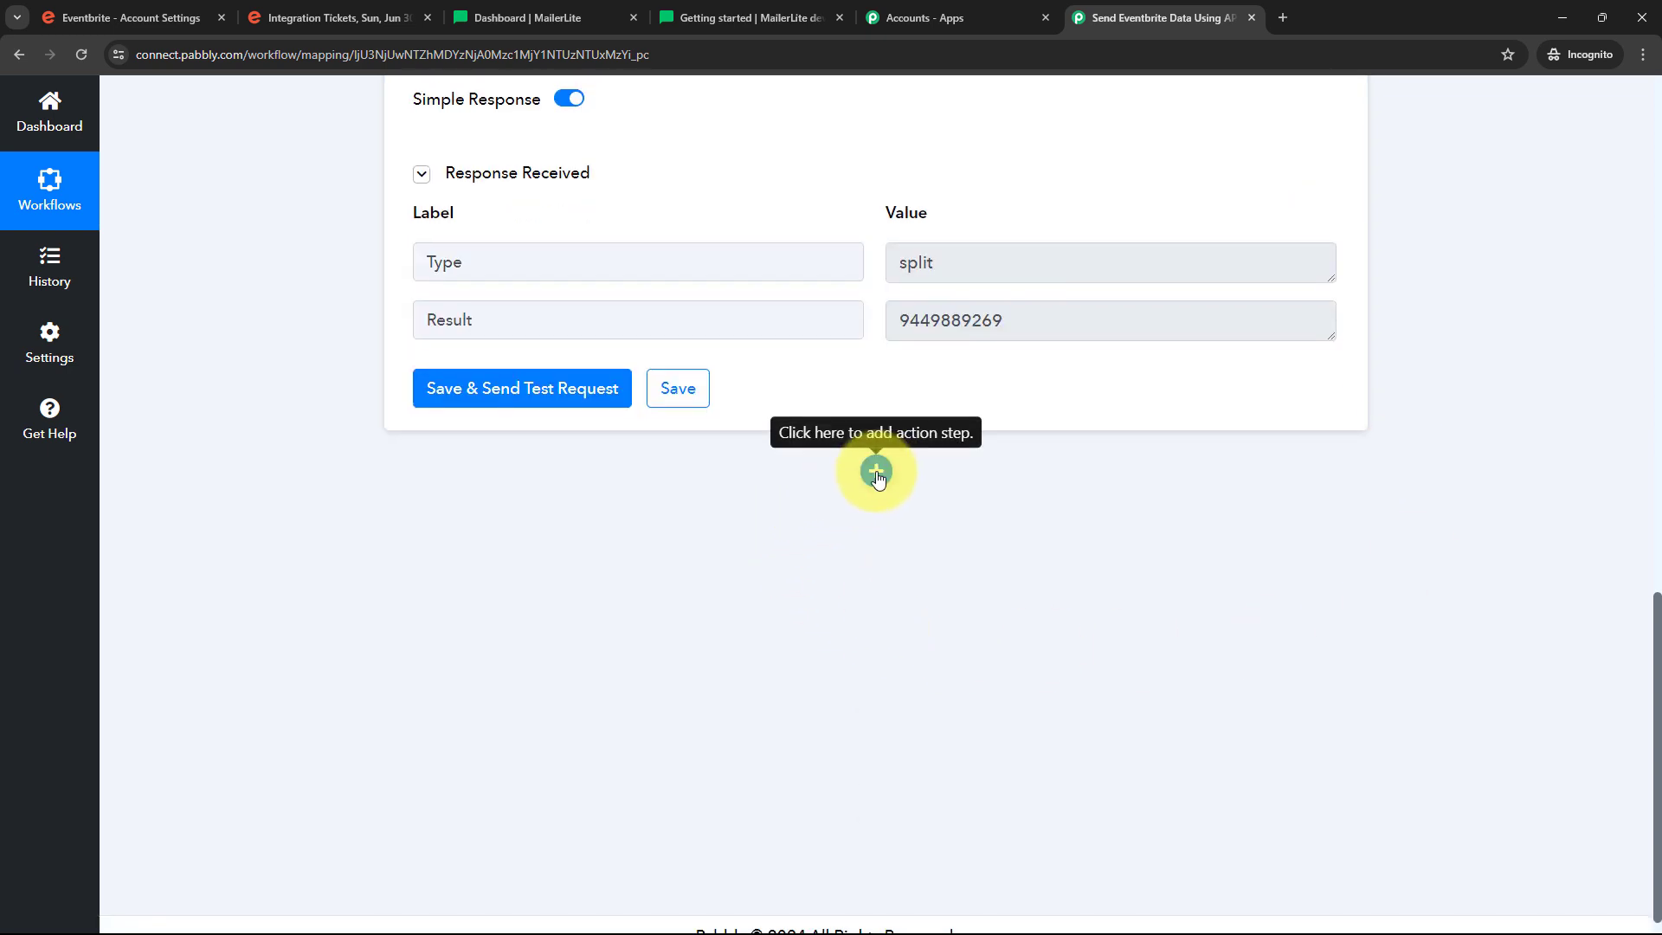
# Add an Eventbrite step using the List Order by Order ID action below Split Text
pyautogui.click(876, 473)
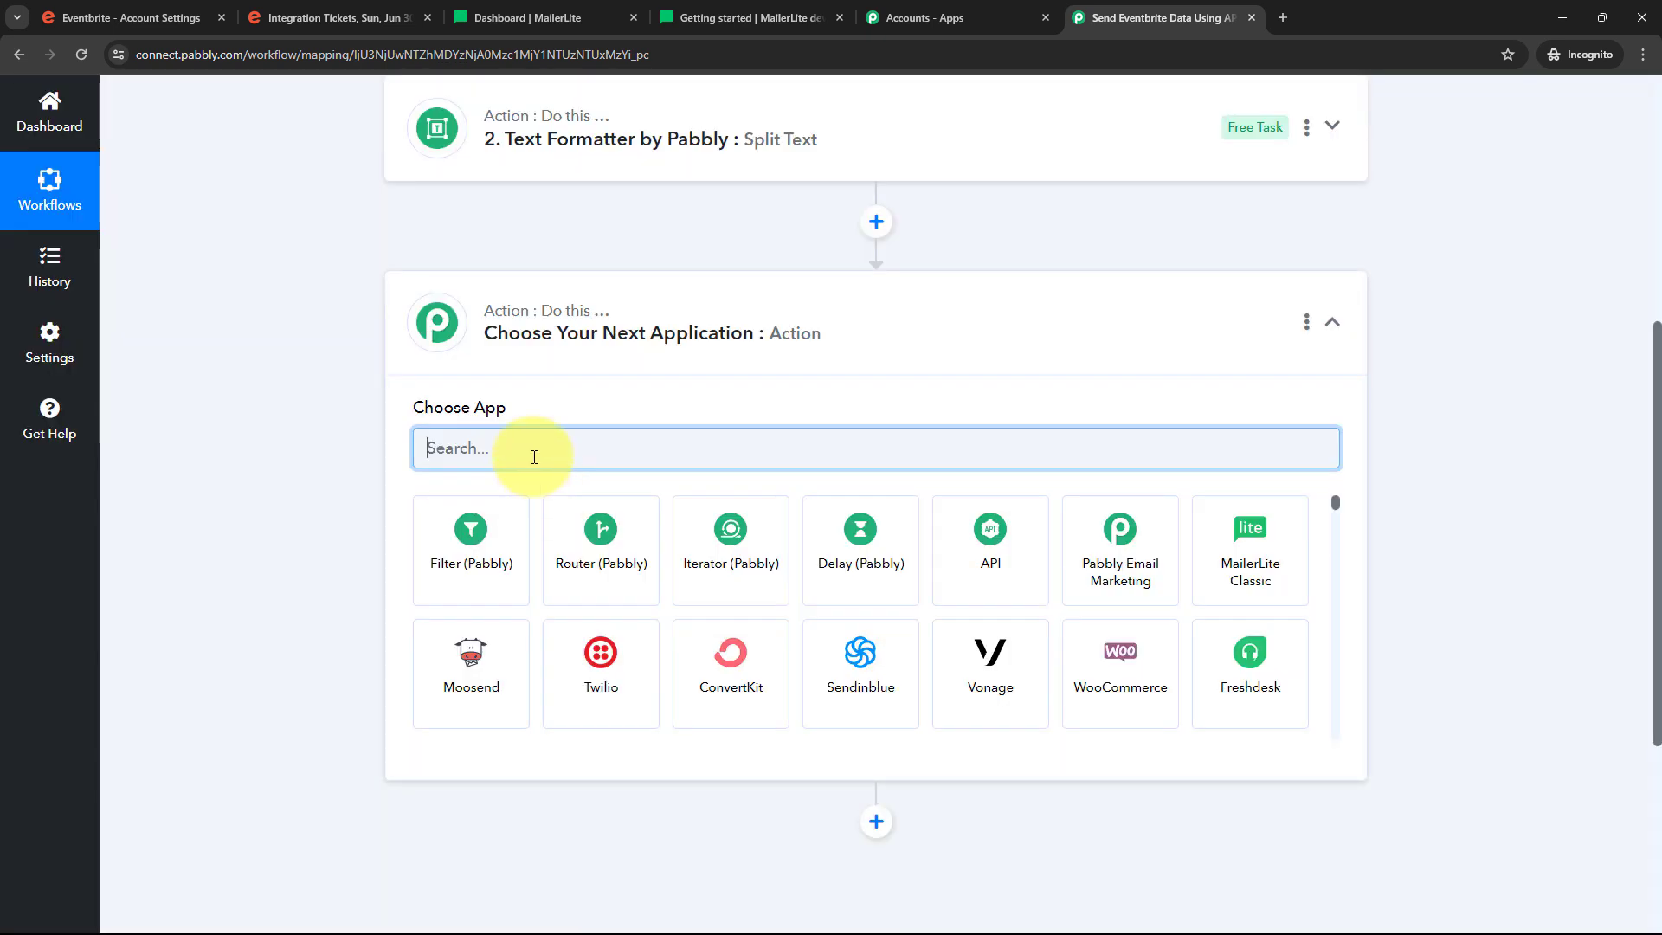
pyautogui.write('Eventbrite')
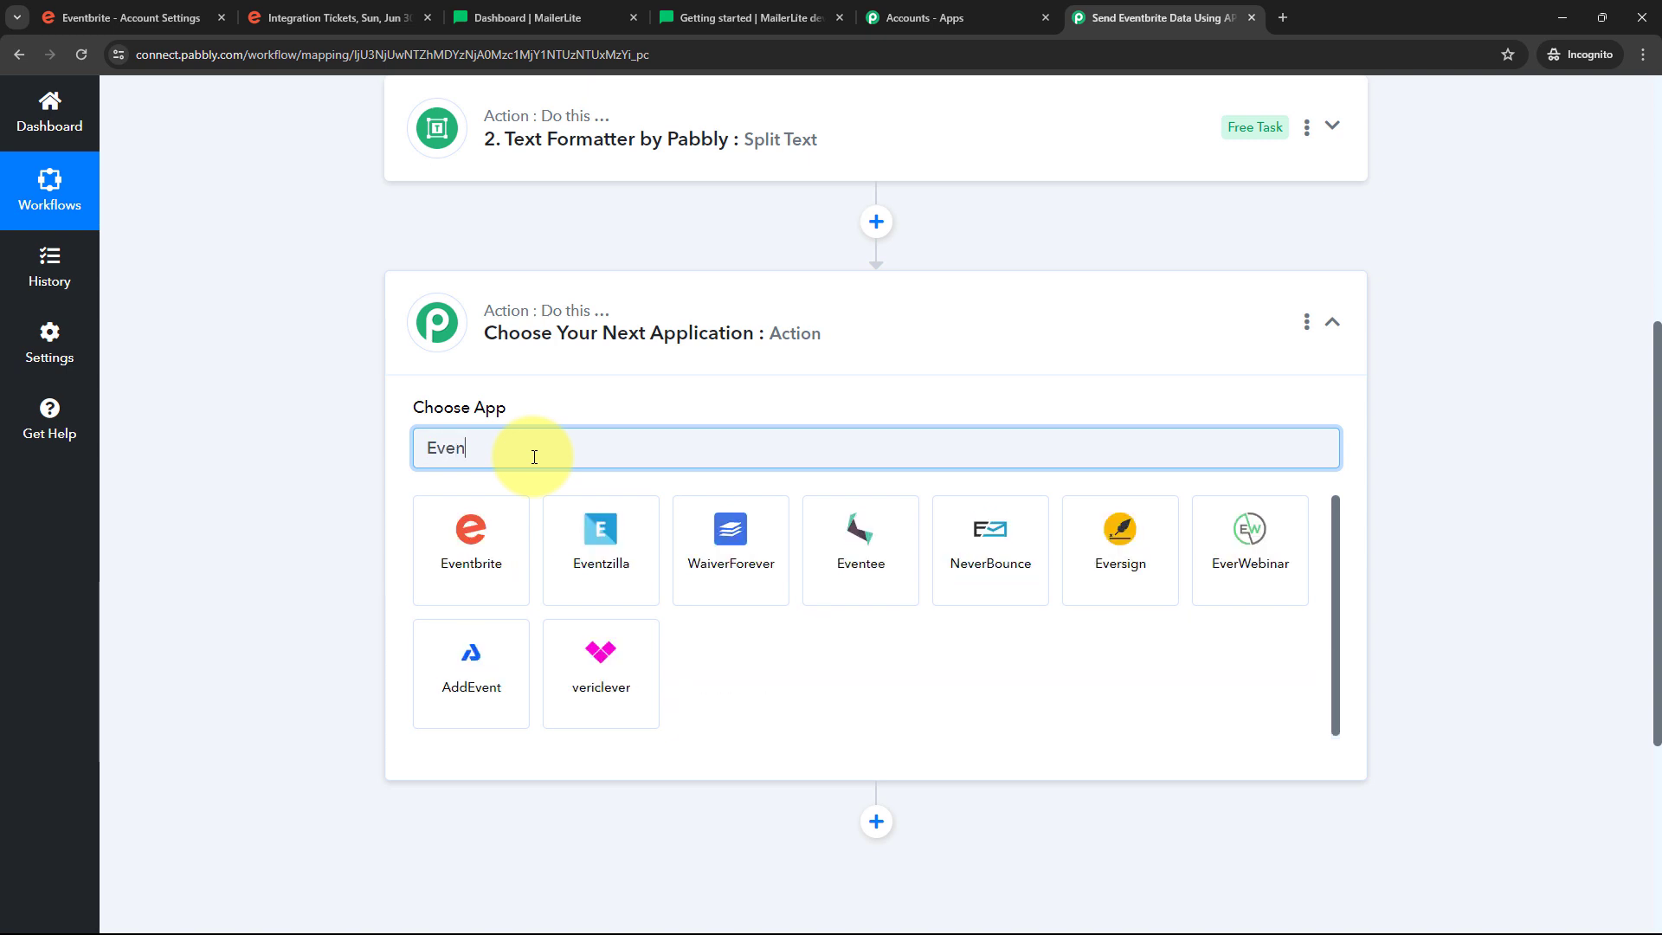
pyautogui.click(473, 557)
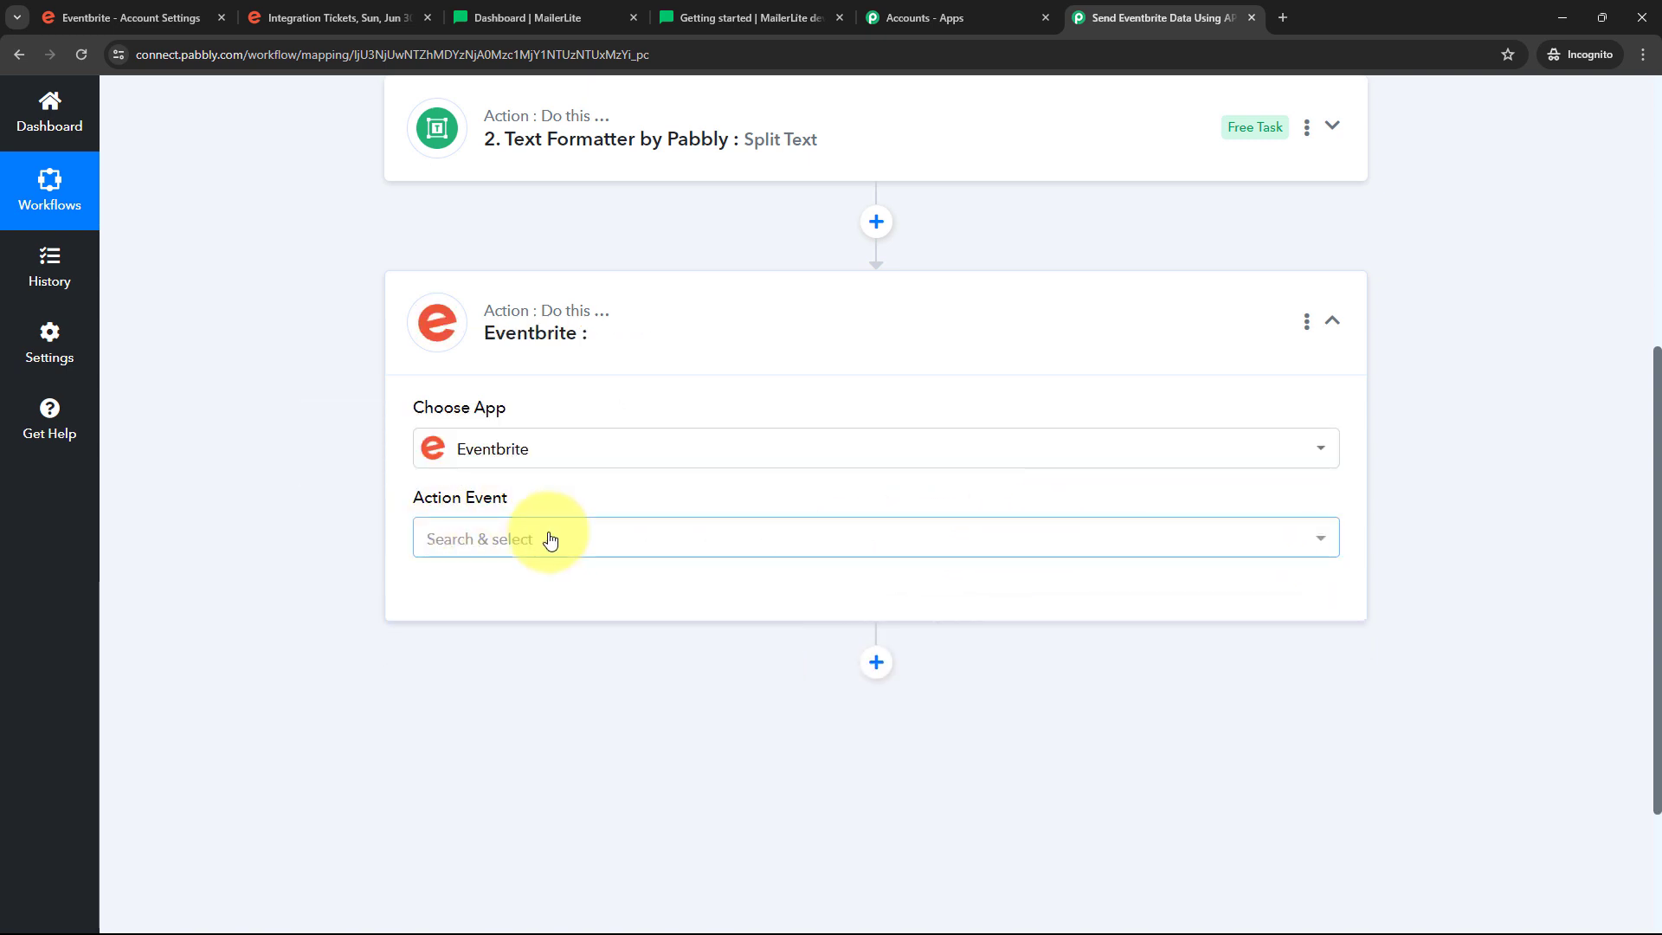
pyautogui.click(782, 551)
pyautogui.scroll(-10, 502, 315)
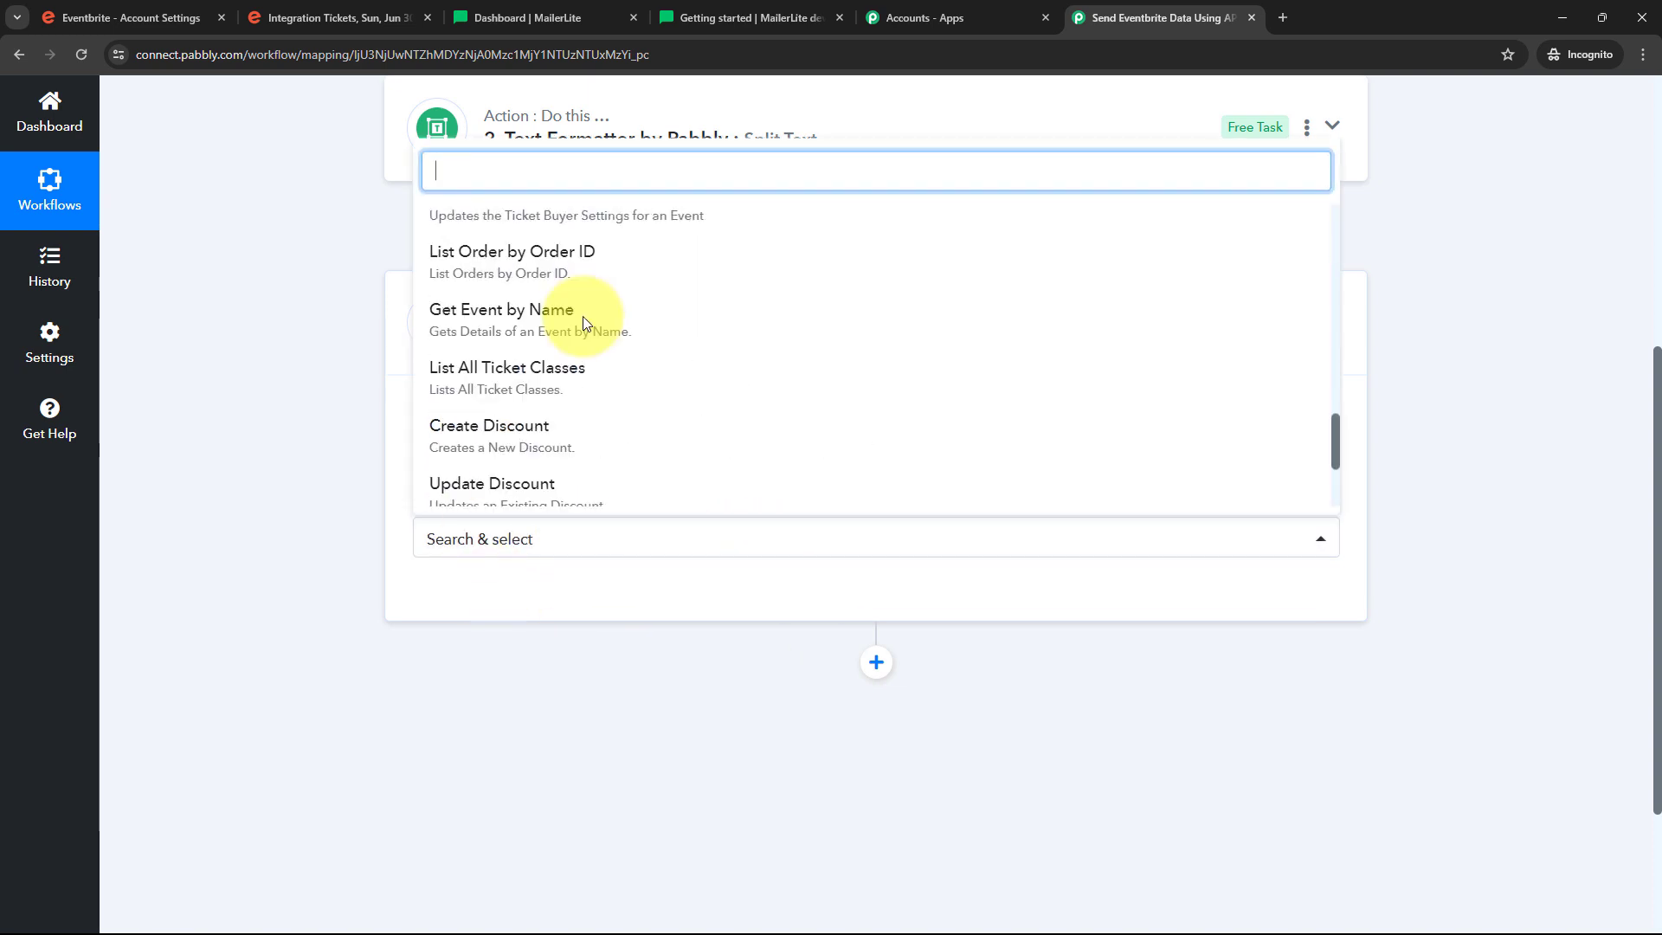
pyautogui.click(483, 271)
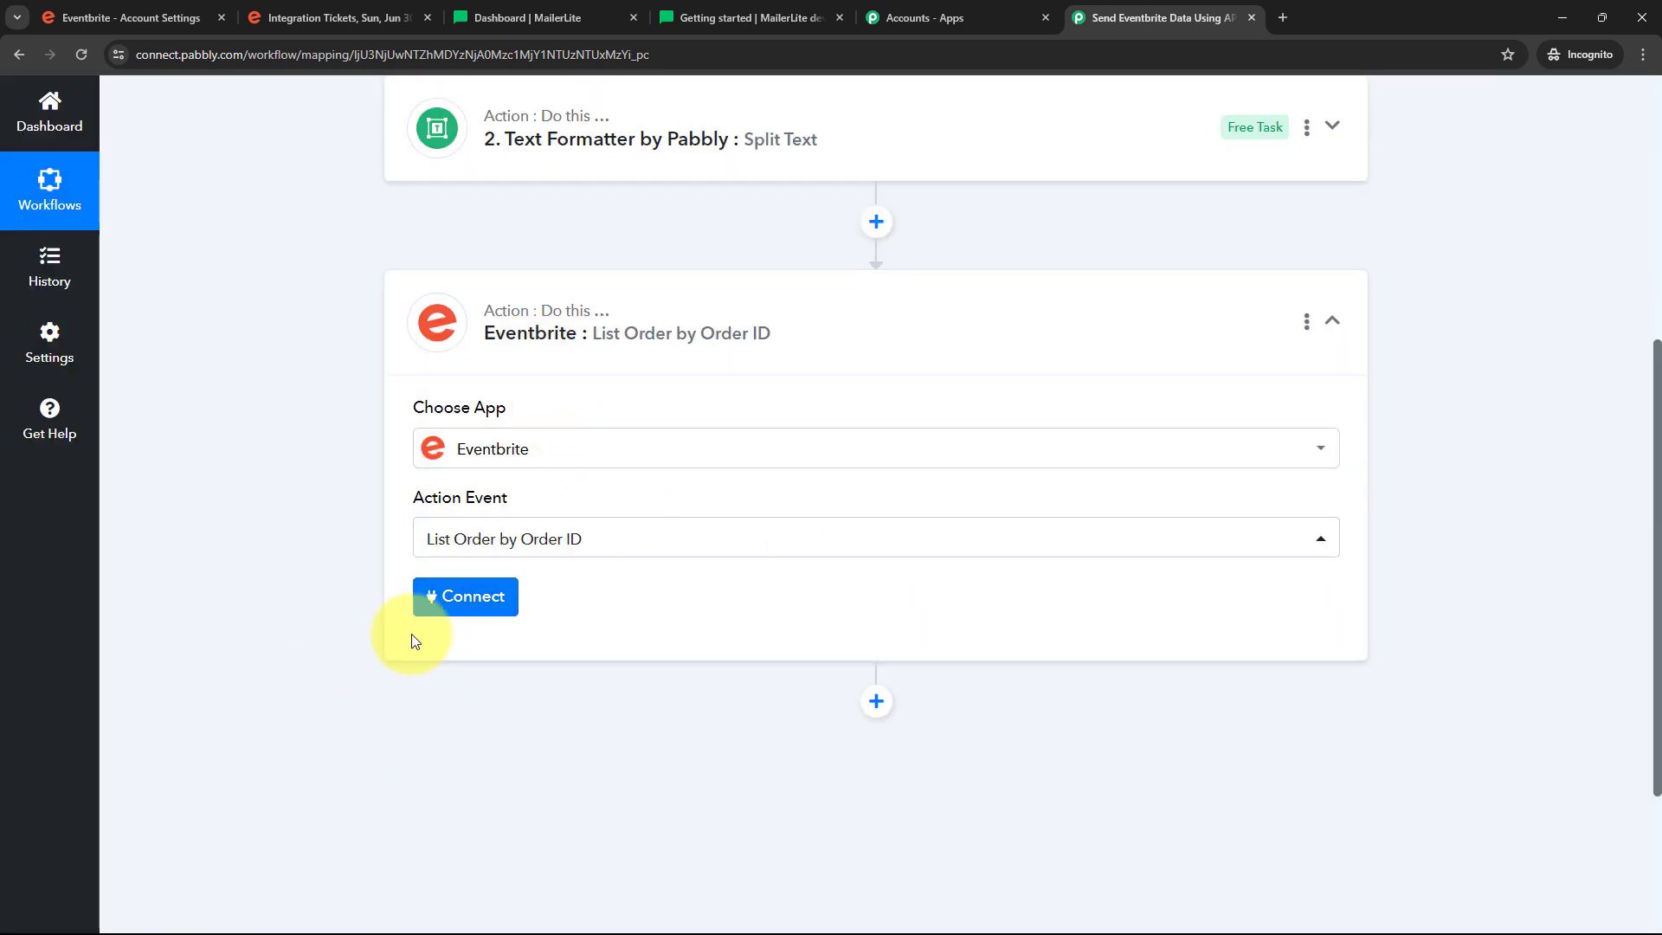
# Create a new Eventbrite connection and allow Pabbly Connect access in Eventbrite's authorization popup
pyautogui.click(470, 608)
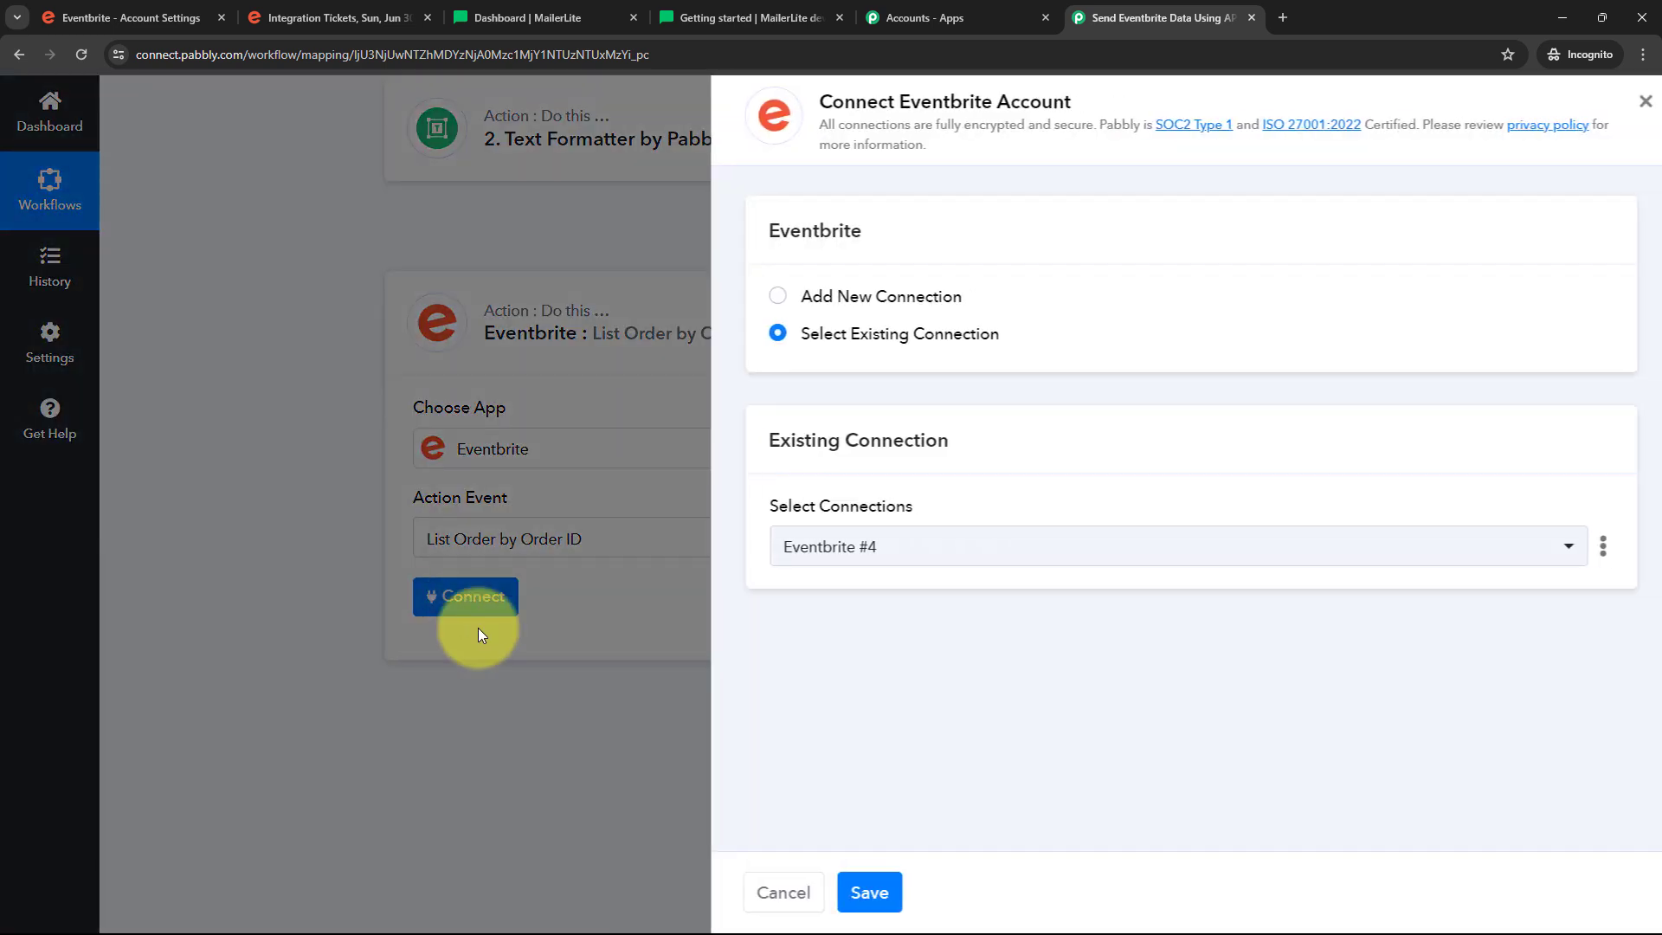
pyautogui.click(907, 299)
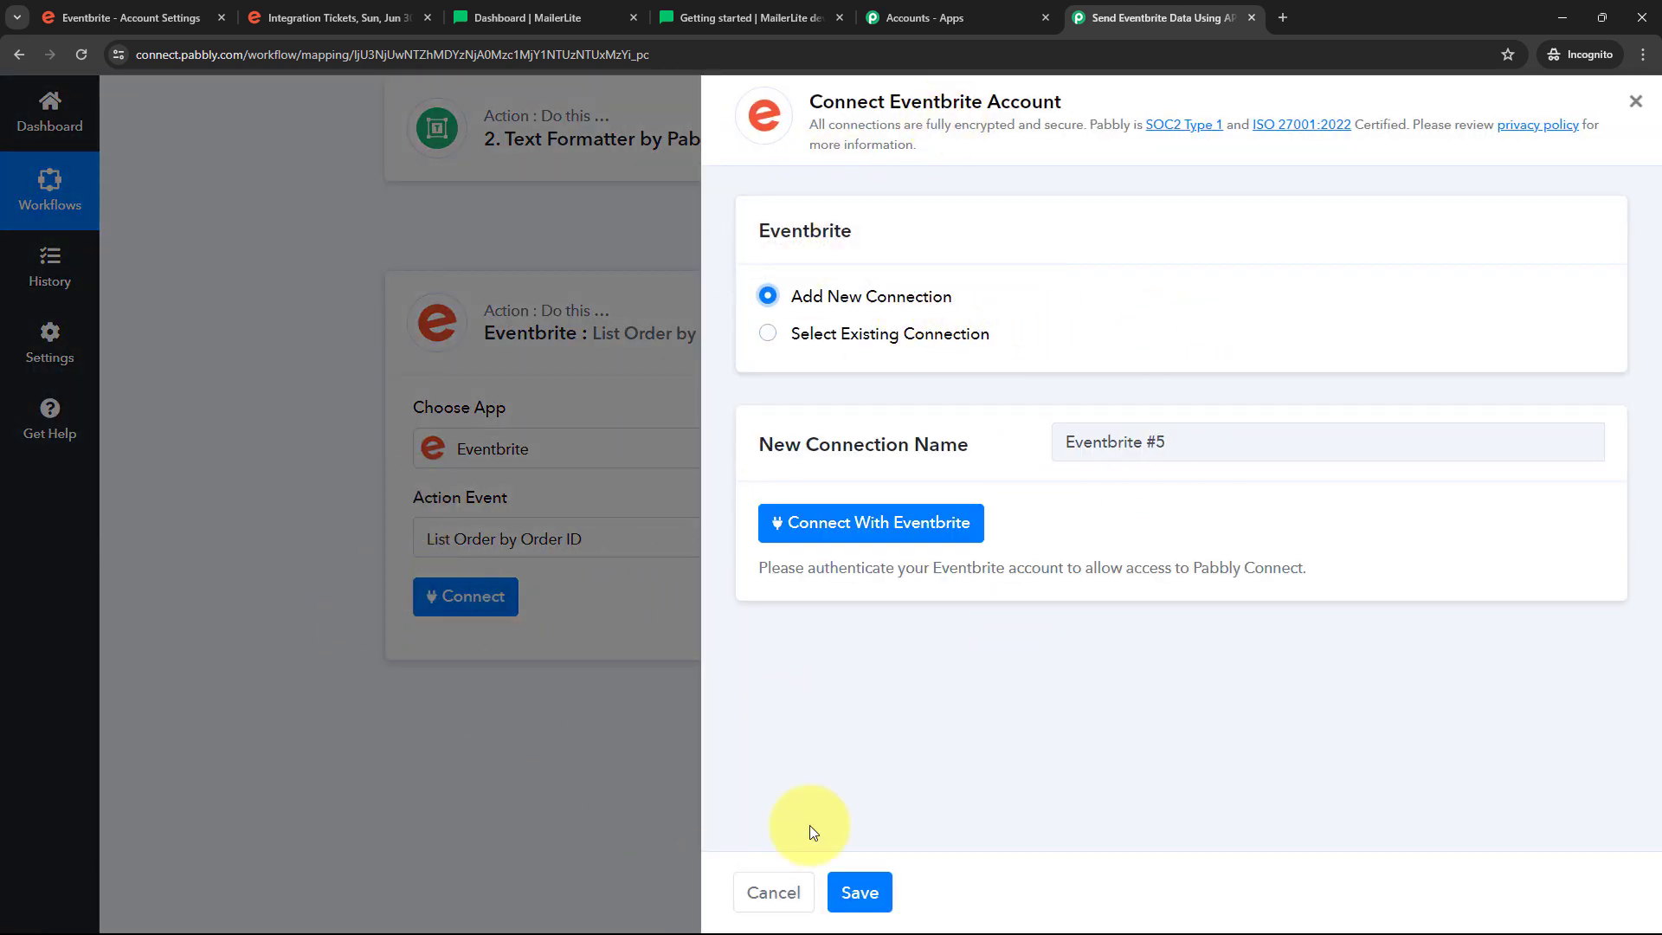
pyautogui.click(885, 525)
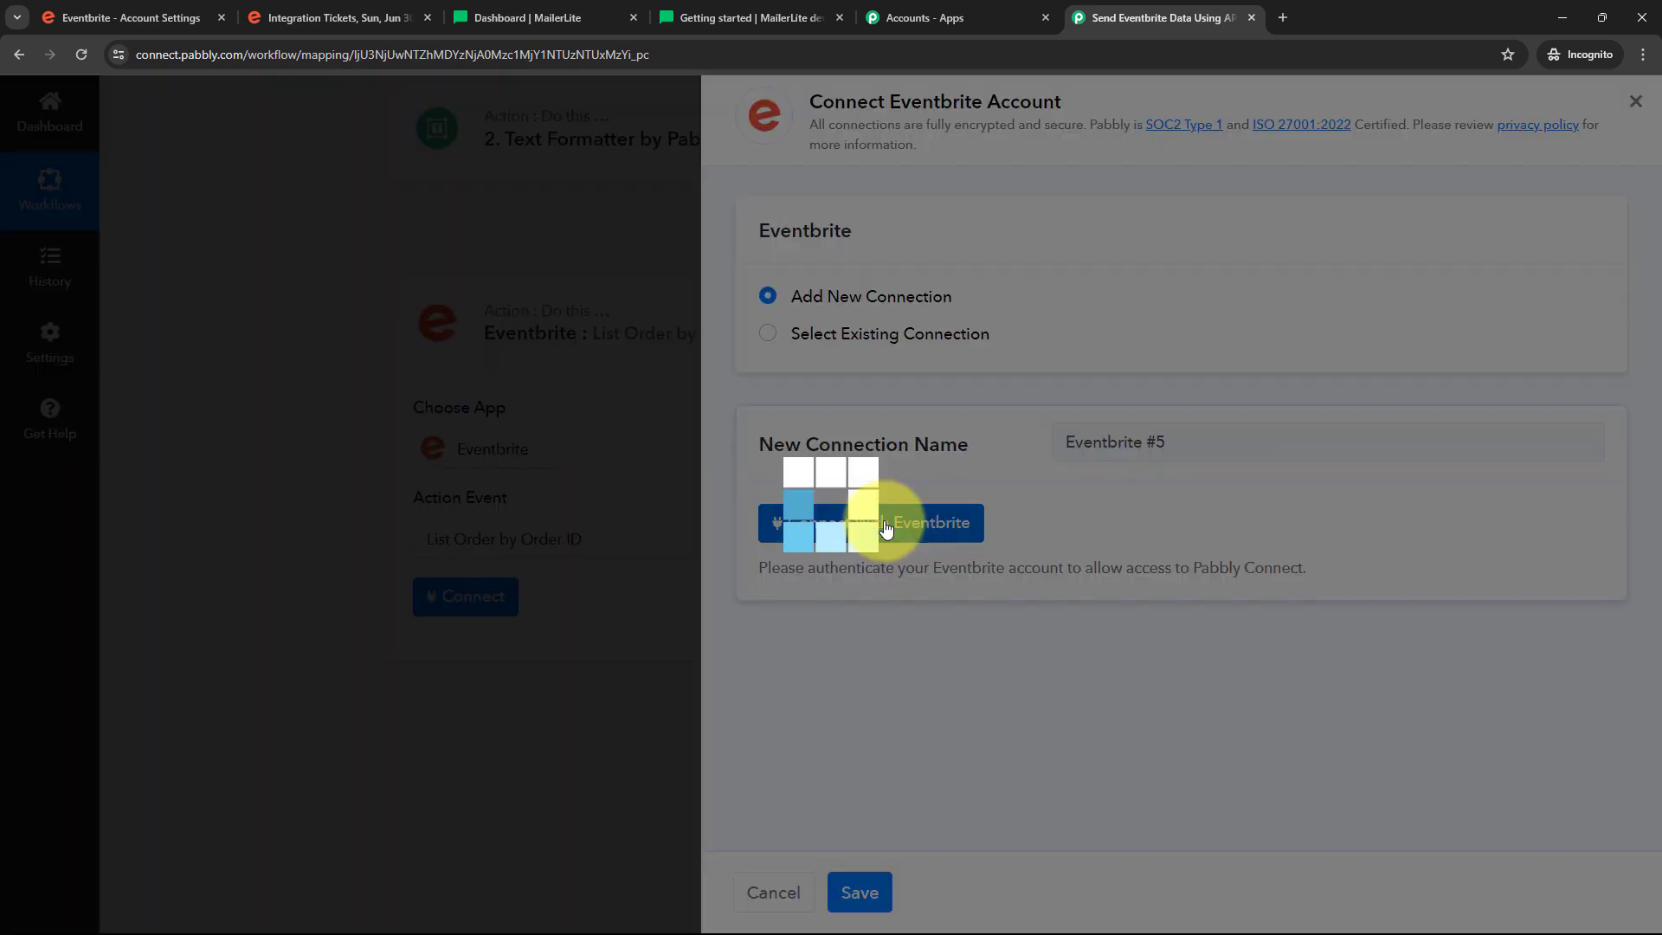
pyautogui.scroll(-5, 544, 378)
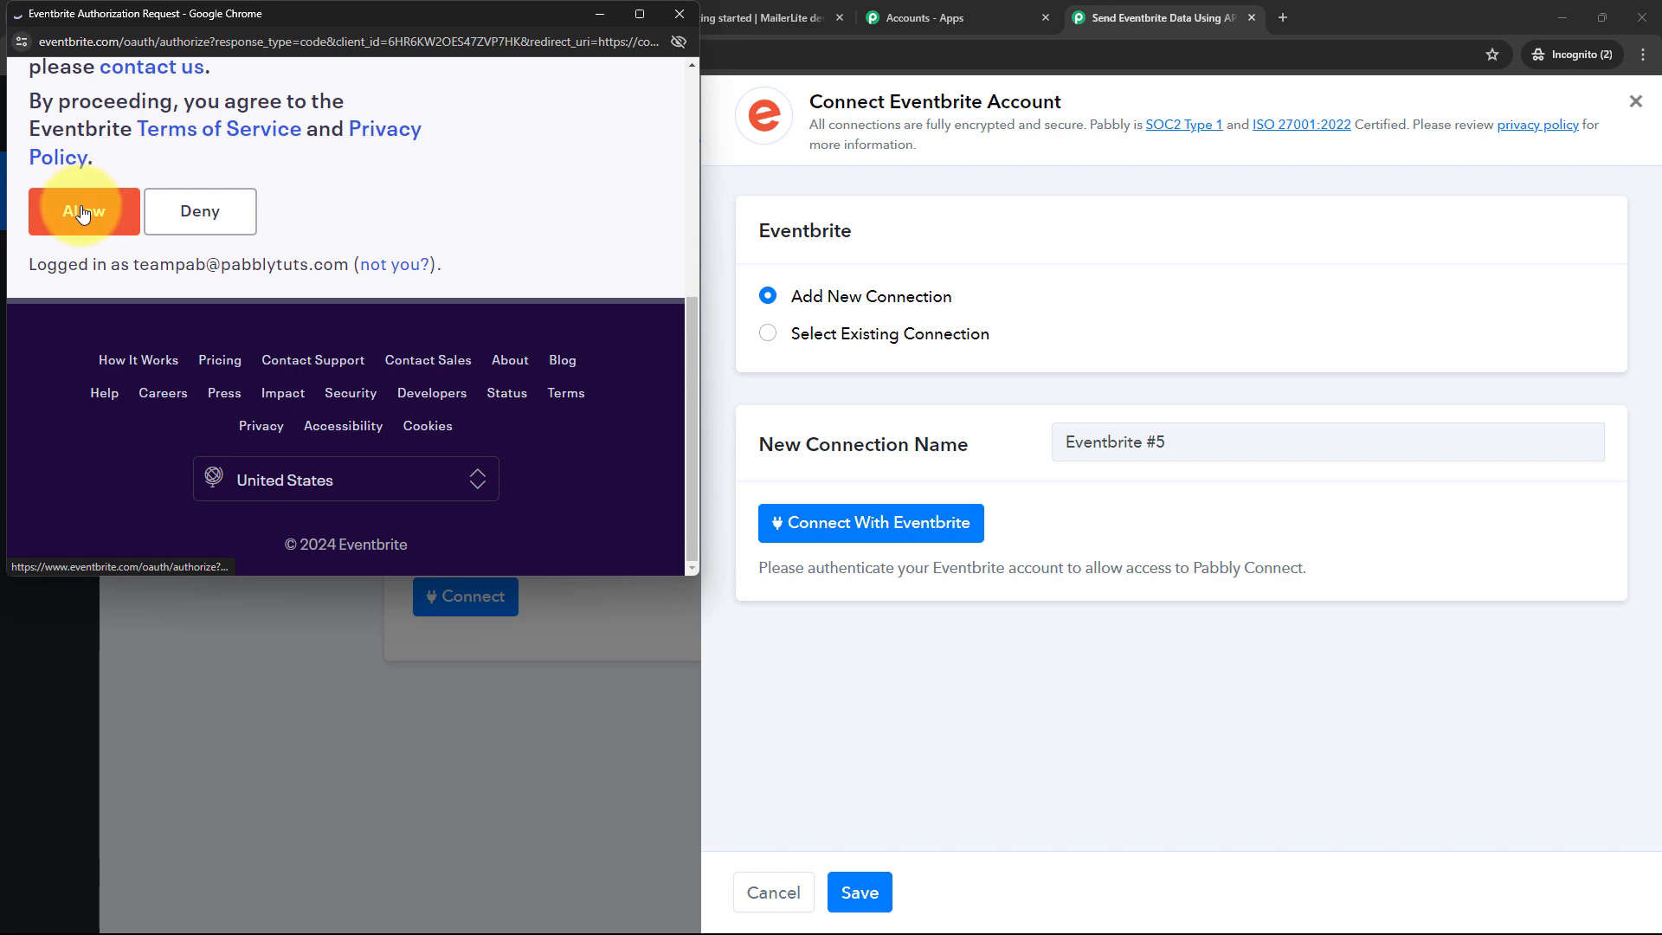
pyautogui.click(79, 213)
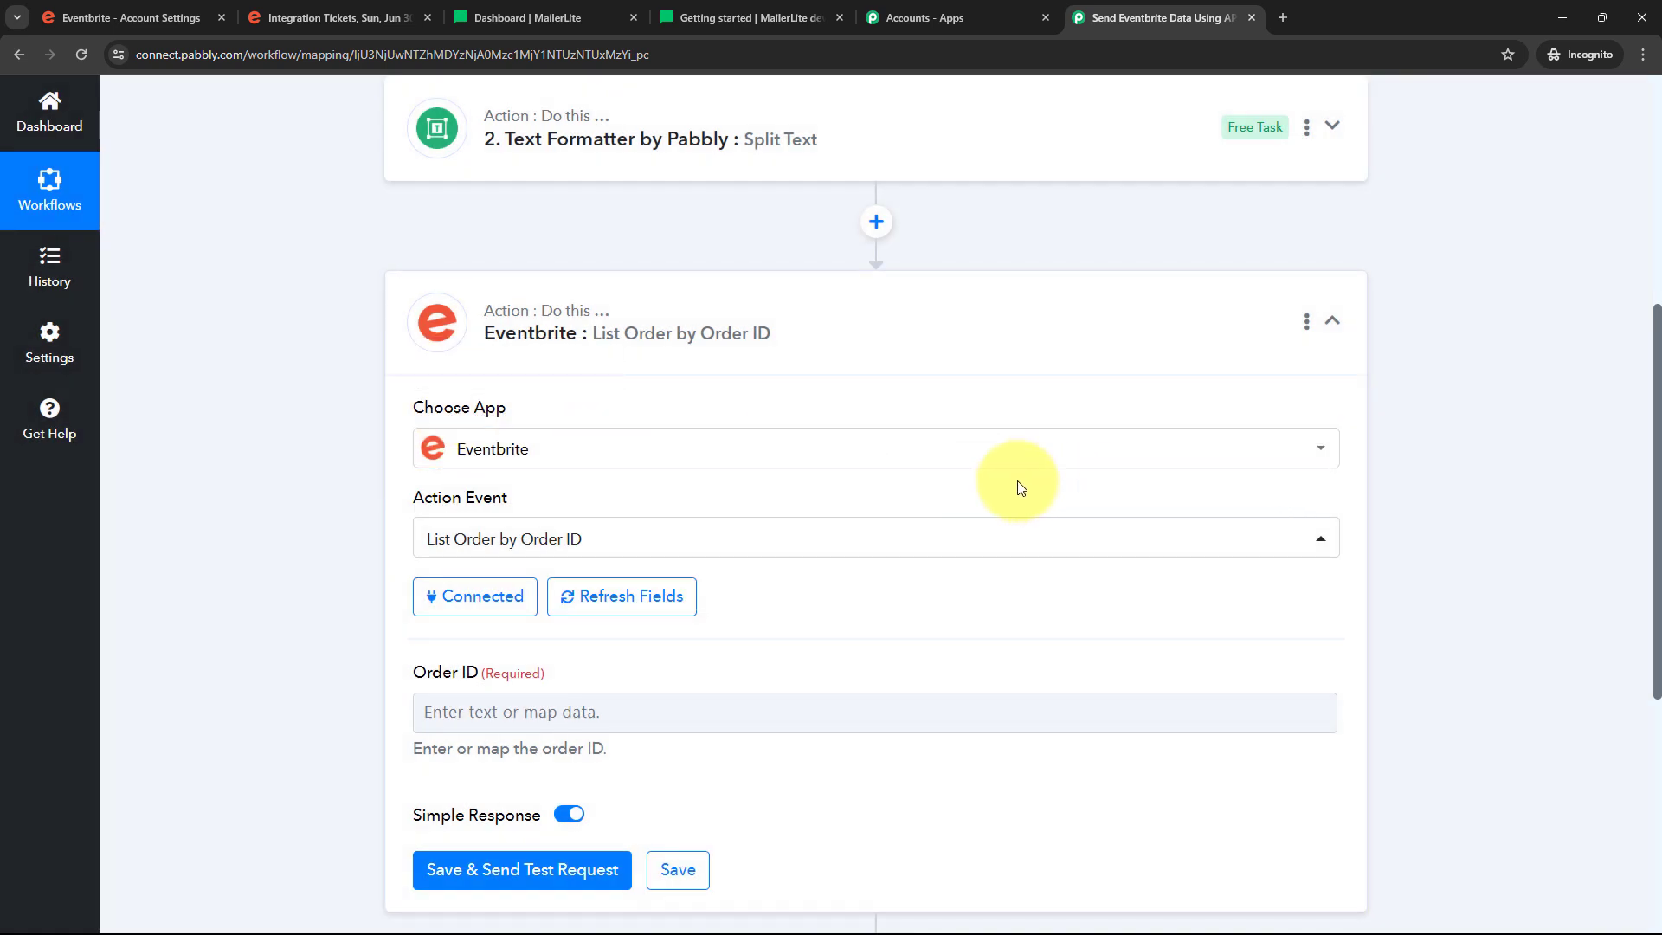
# Map Order ID to the Result output of step 2, Text Formatter by Pabbly: Split Text
pyautogui.scroll(-1, 866, 502)
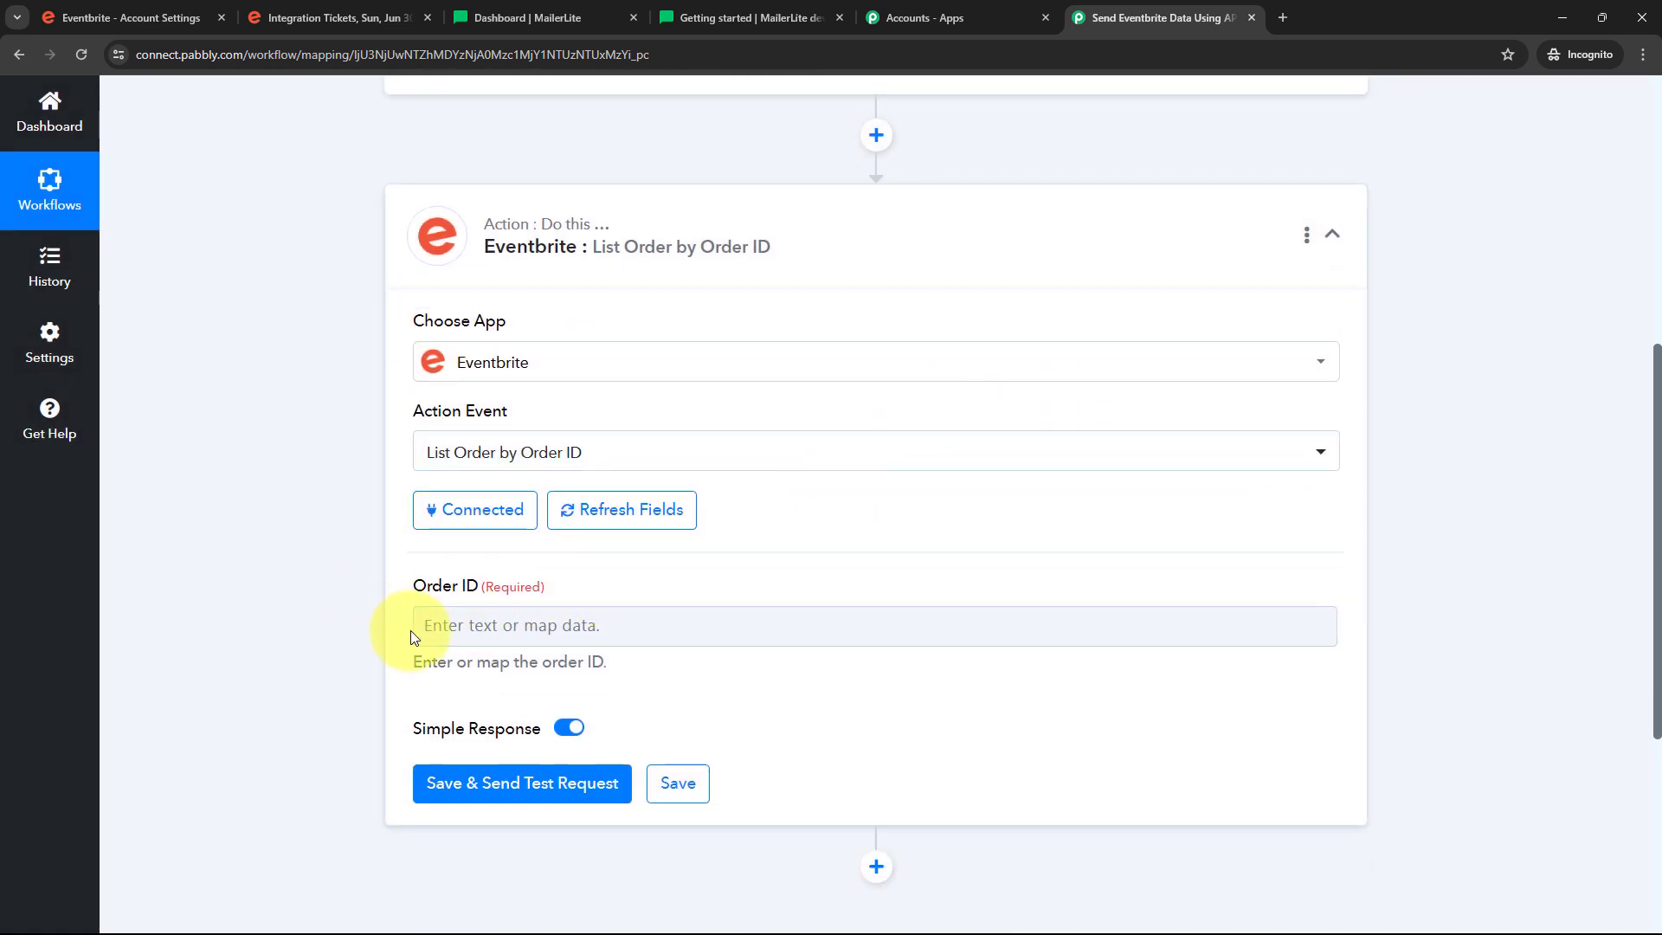
pyautogui.scroll(-1, 411, 630)
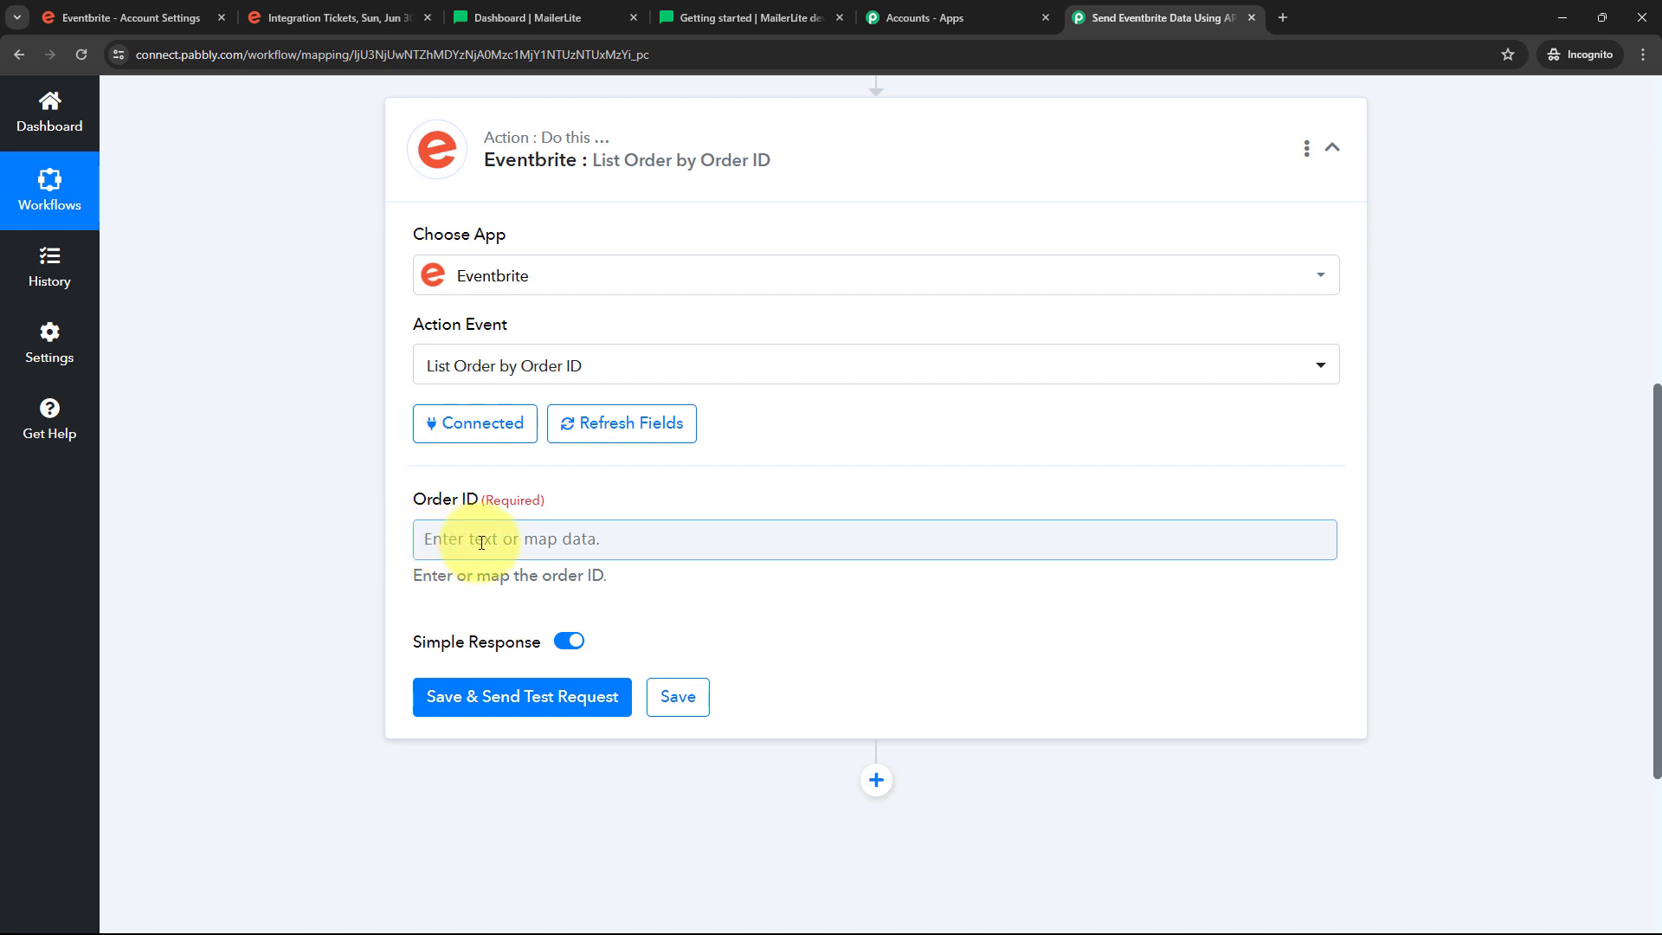
pyautogui.click(482, 540)
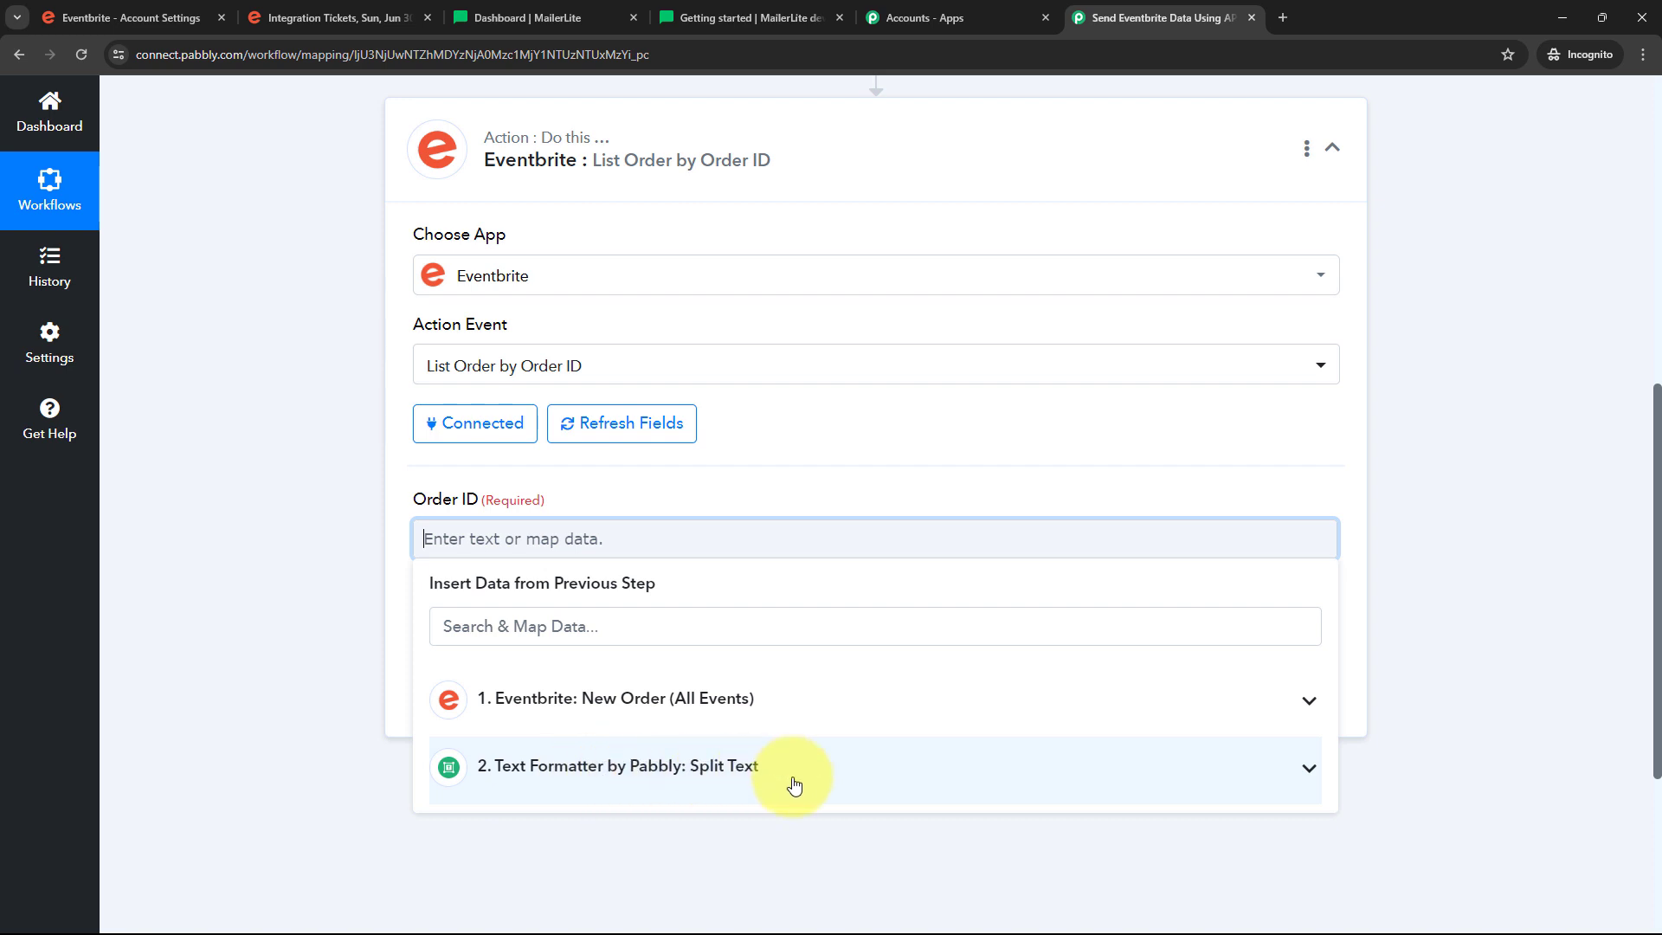
pyautogui.click(657, 770)
pyautogui.scroll(-2, 779, 675)
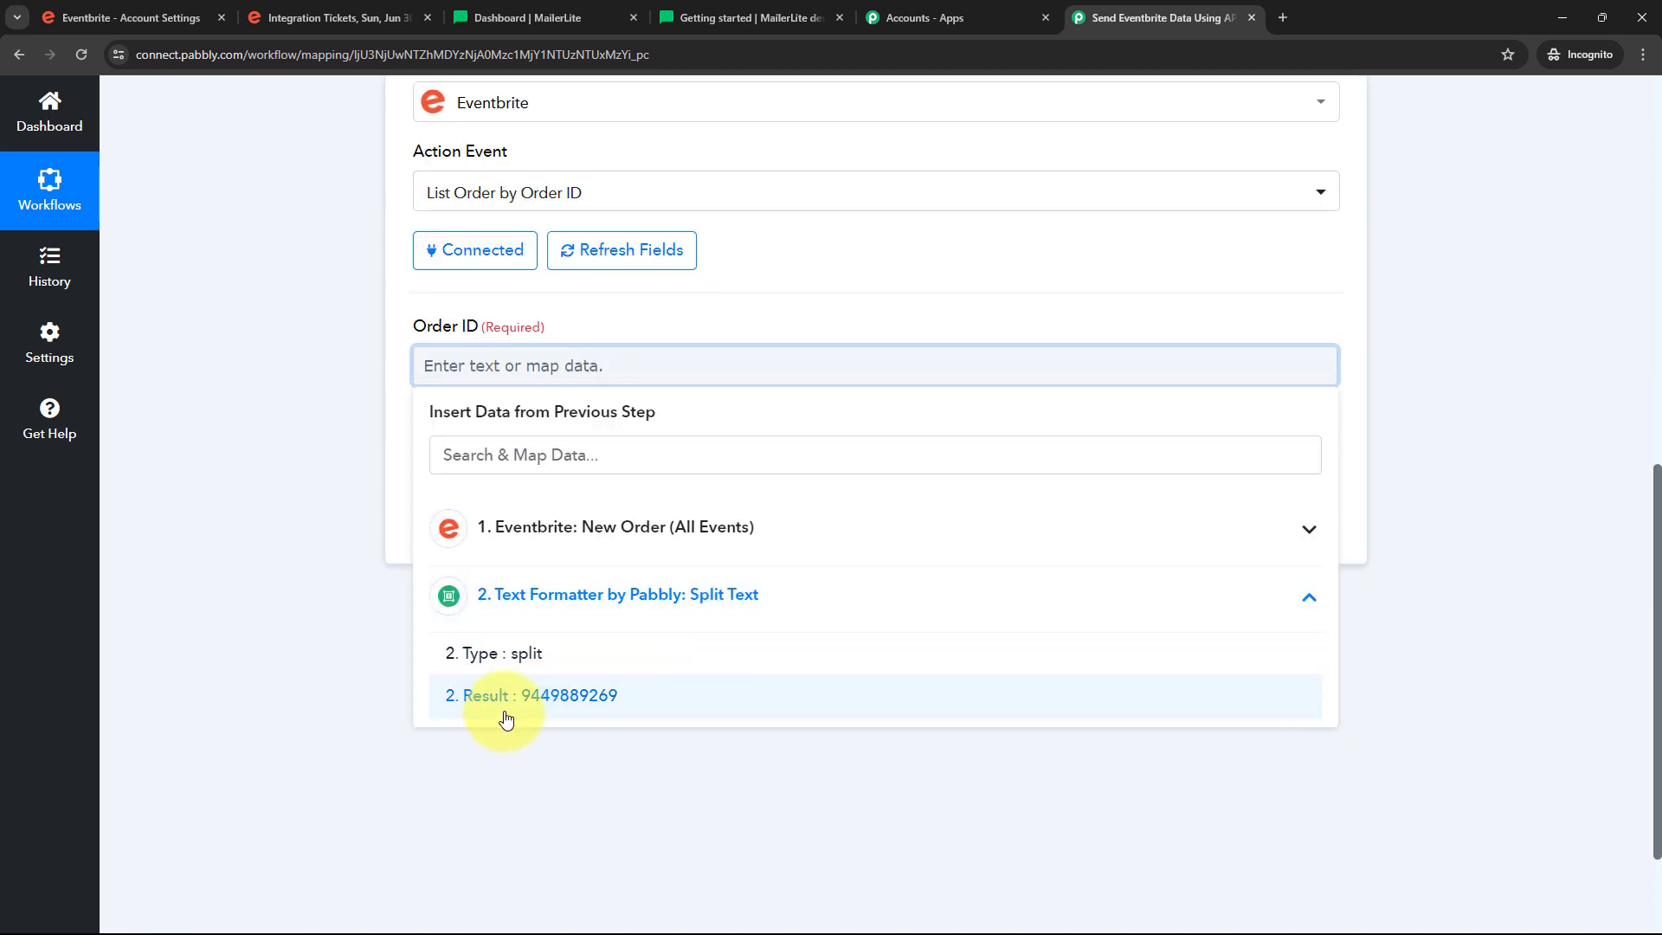
pyautogui.click(587, 707)
pyautogui.click(299, 360)
pyautogui.scroll(1, 416, 418)
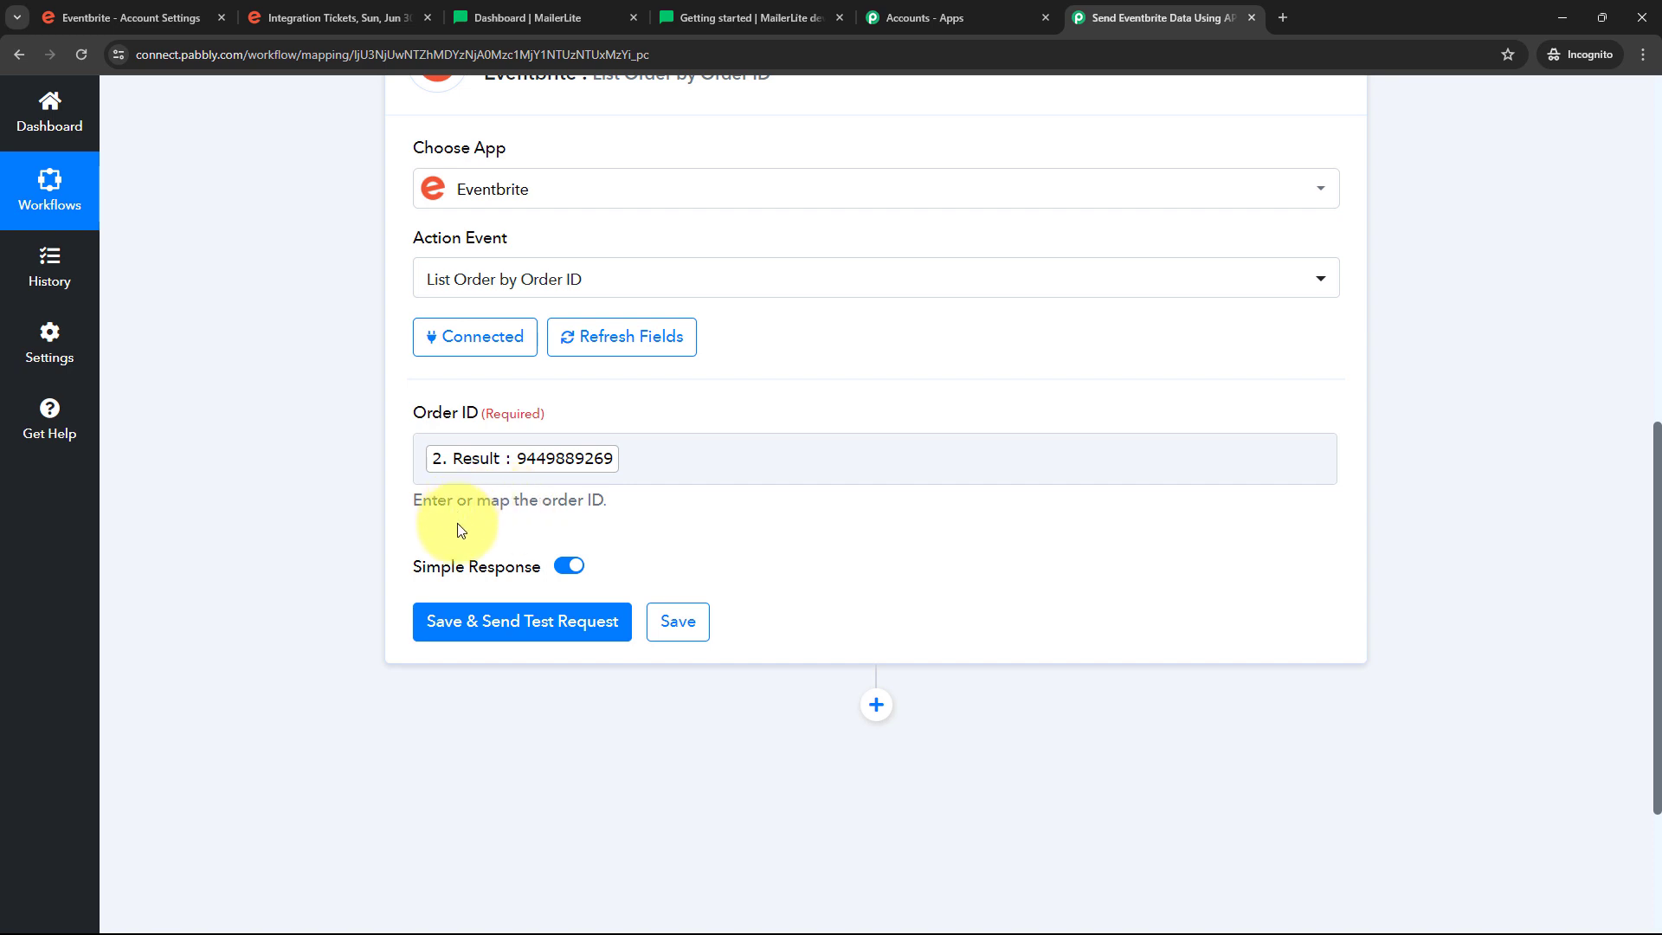
pyautogui.click(428, 443)
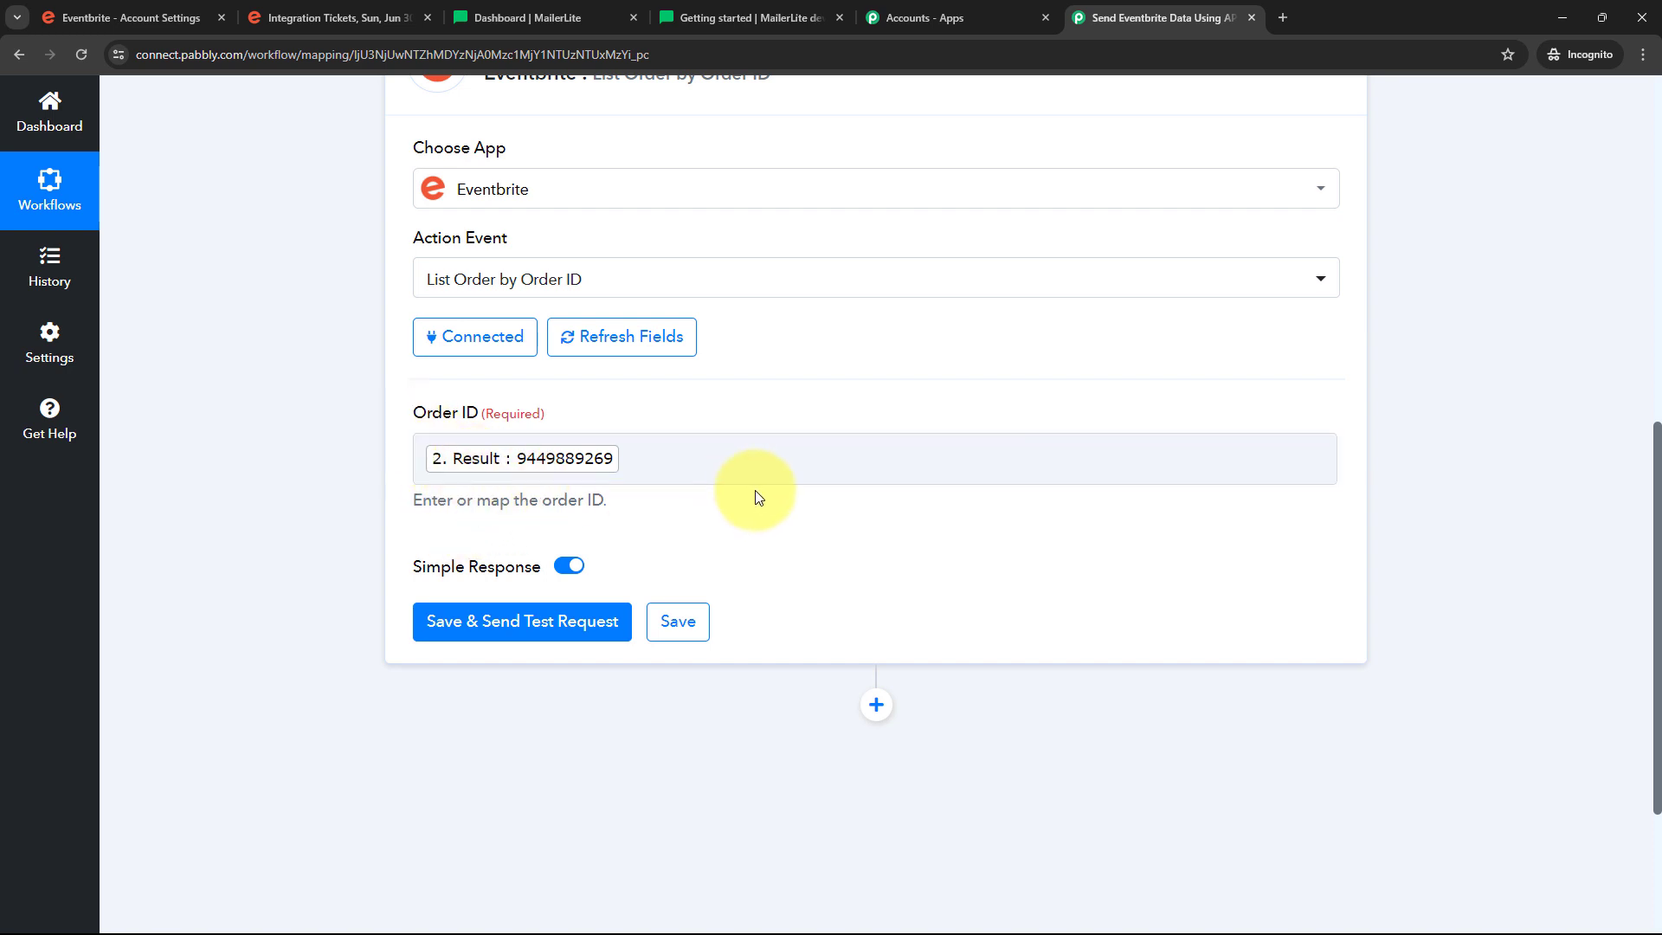
pyautogui.scroll(-1, 381, 485)
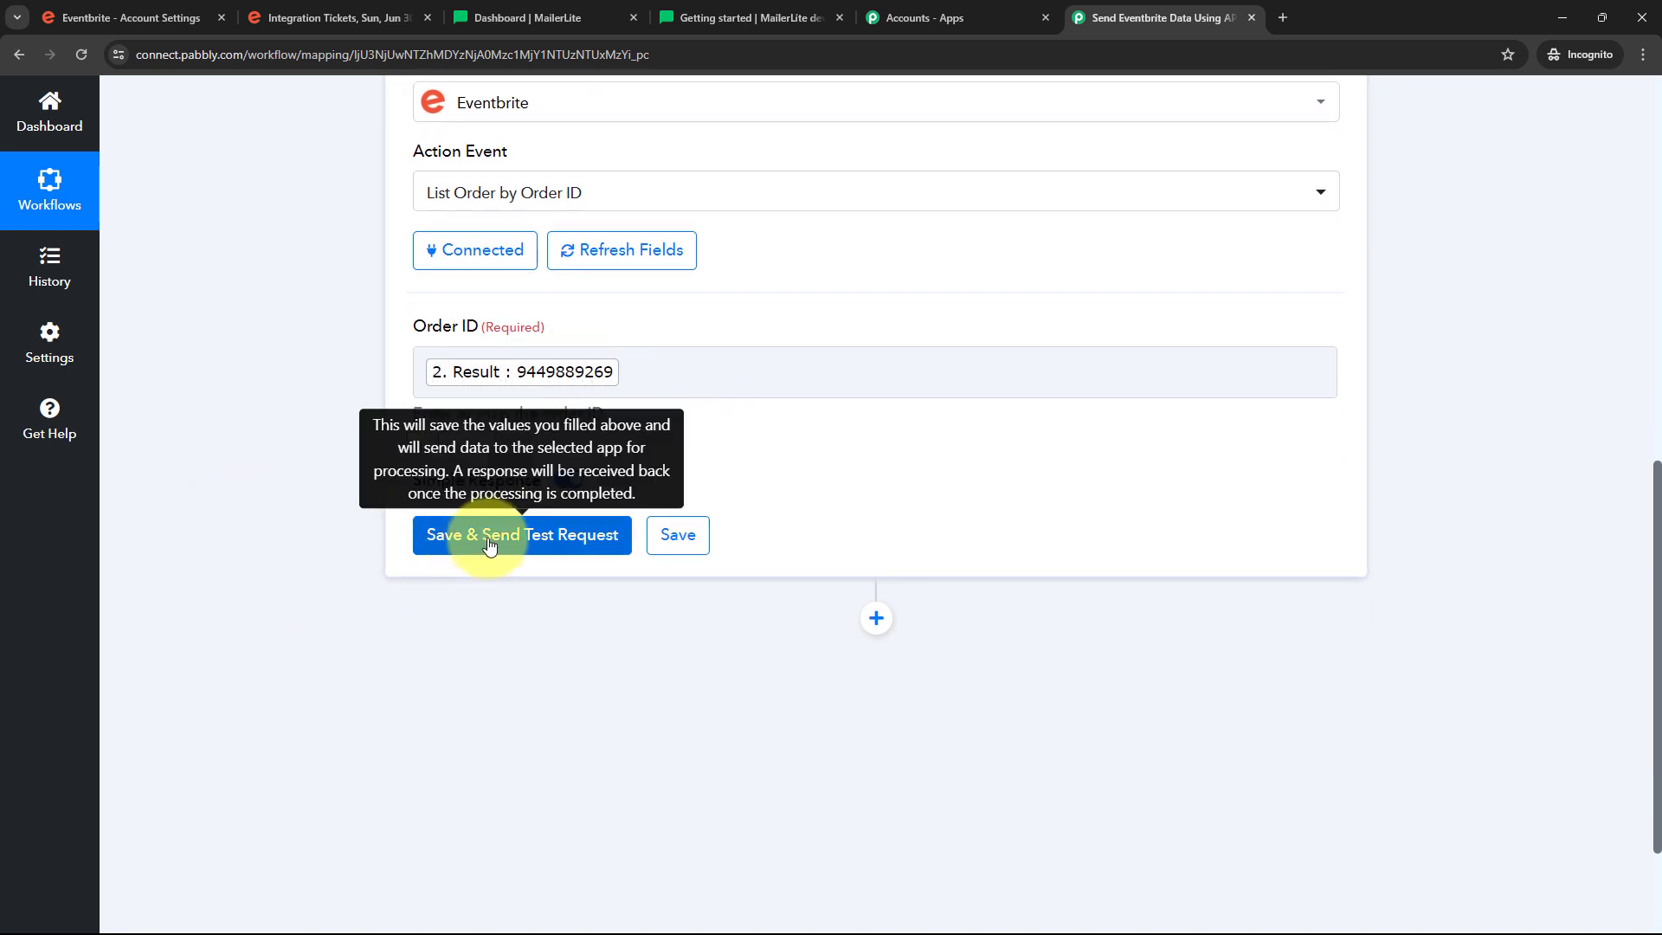
pyautogui.click(489, 537)
pyautogui.scroll(-3, 1504, 469)
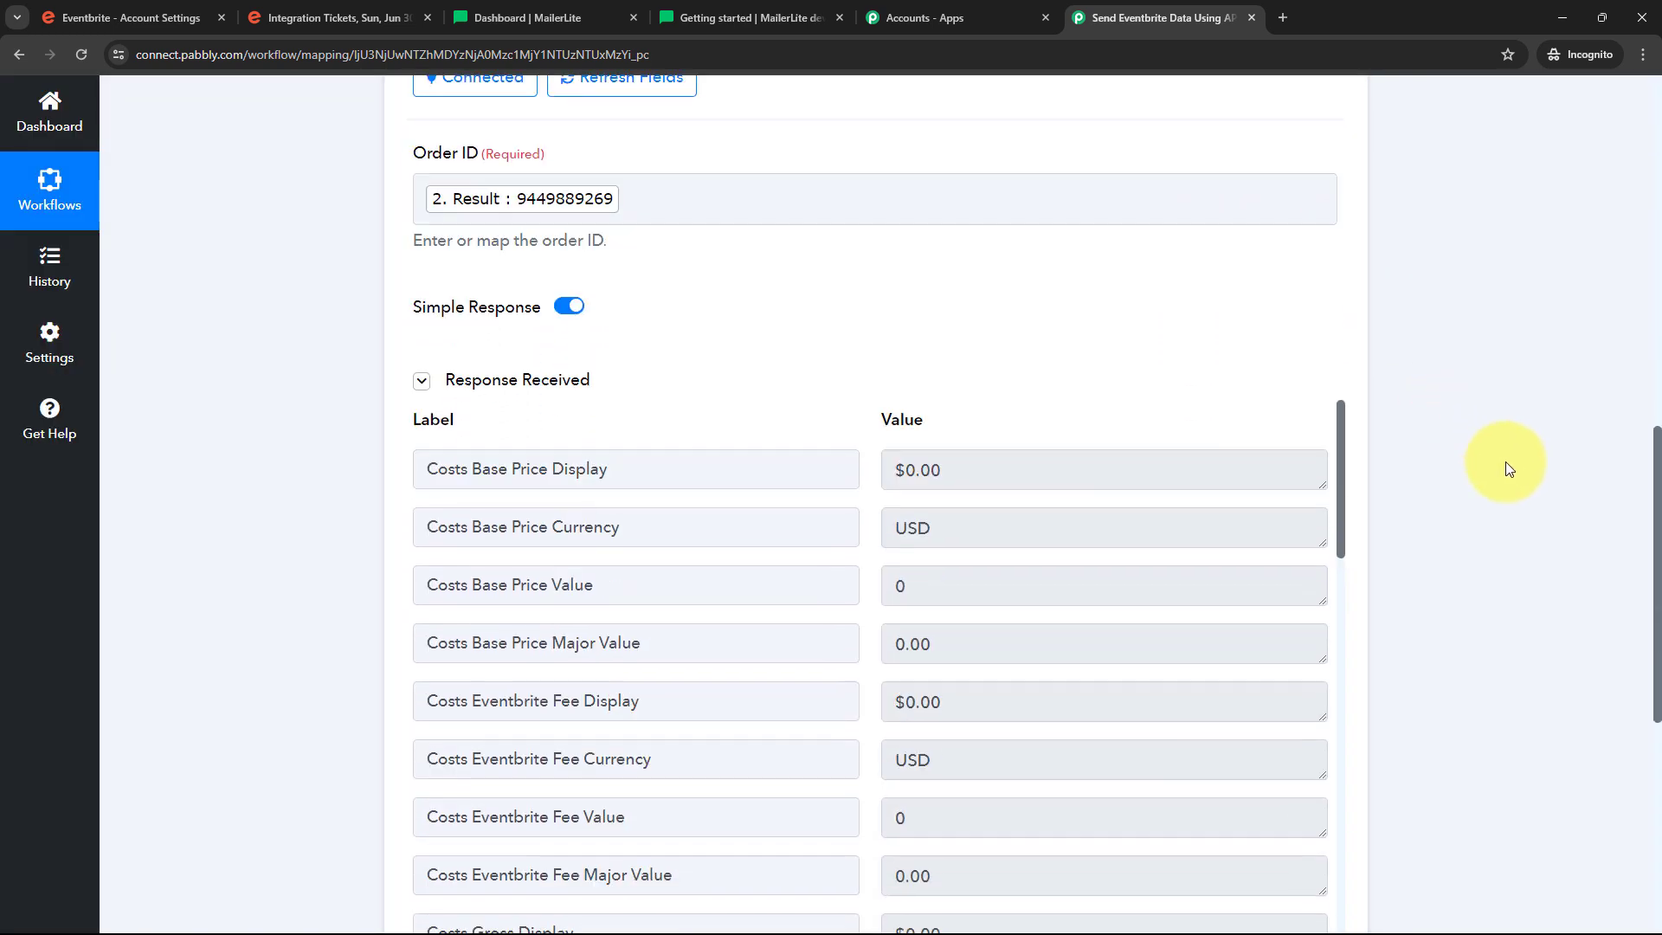
pyautogui.scroll(-2, 1504, 469)
pyautogui.scroll(-1, 1157, 456)
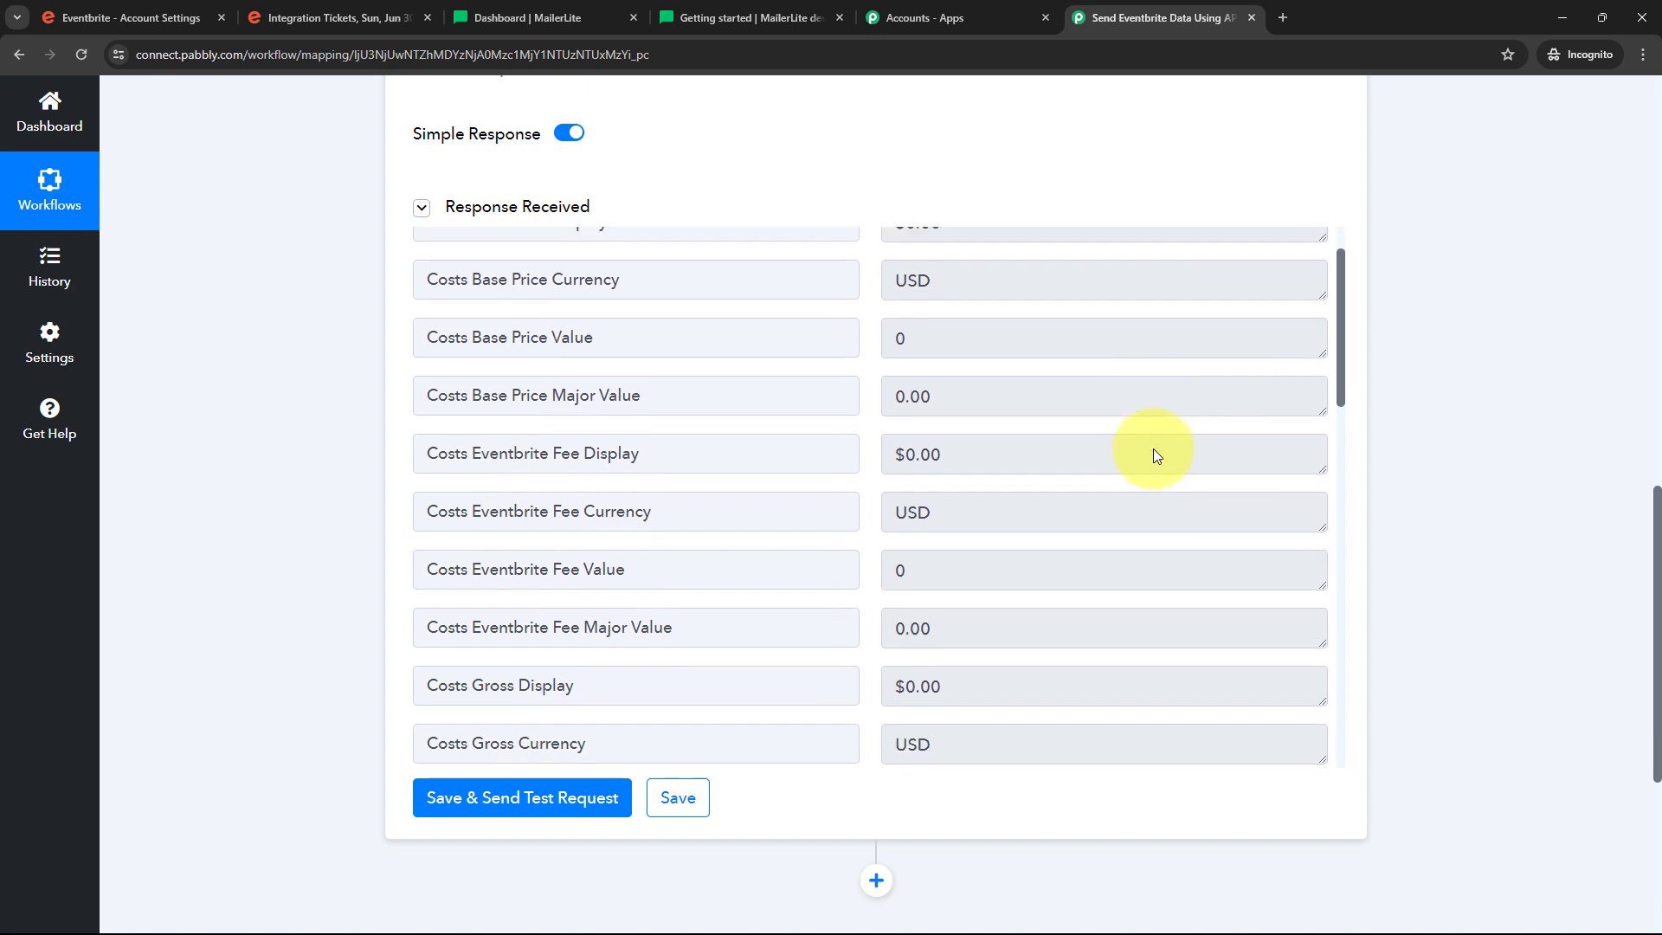
pyautogui.scroll(-10, 1157, 456)
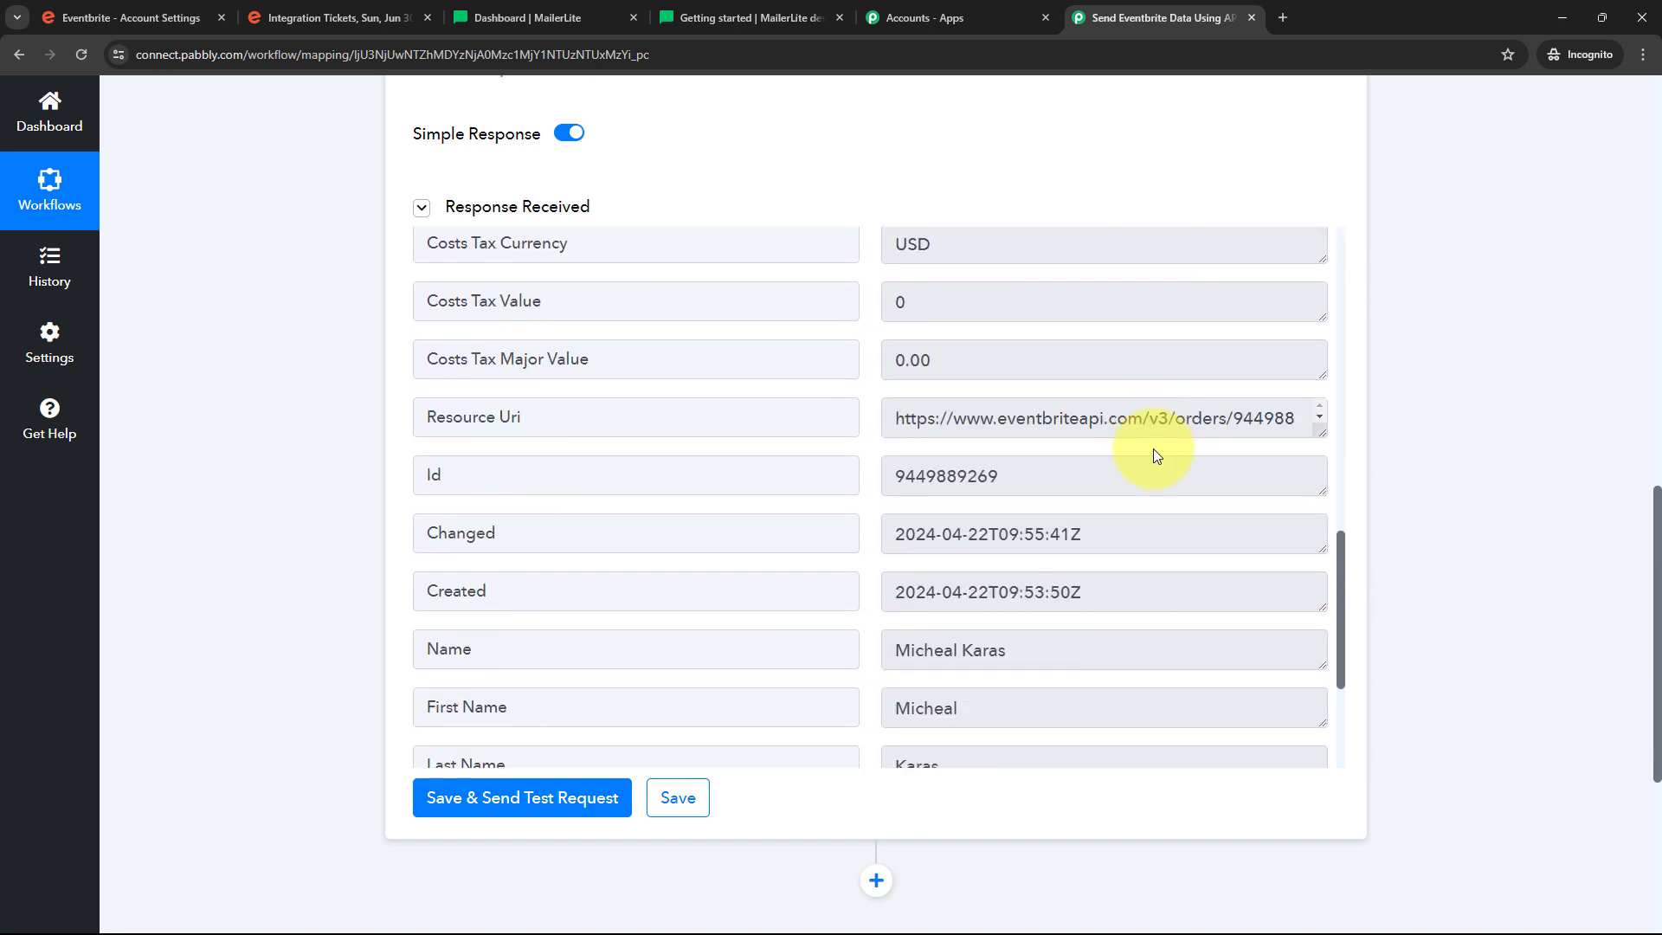
pyautogui.scroll(-3, 1154, 450)
pyautogui.scroll(8, 1154, 450)
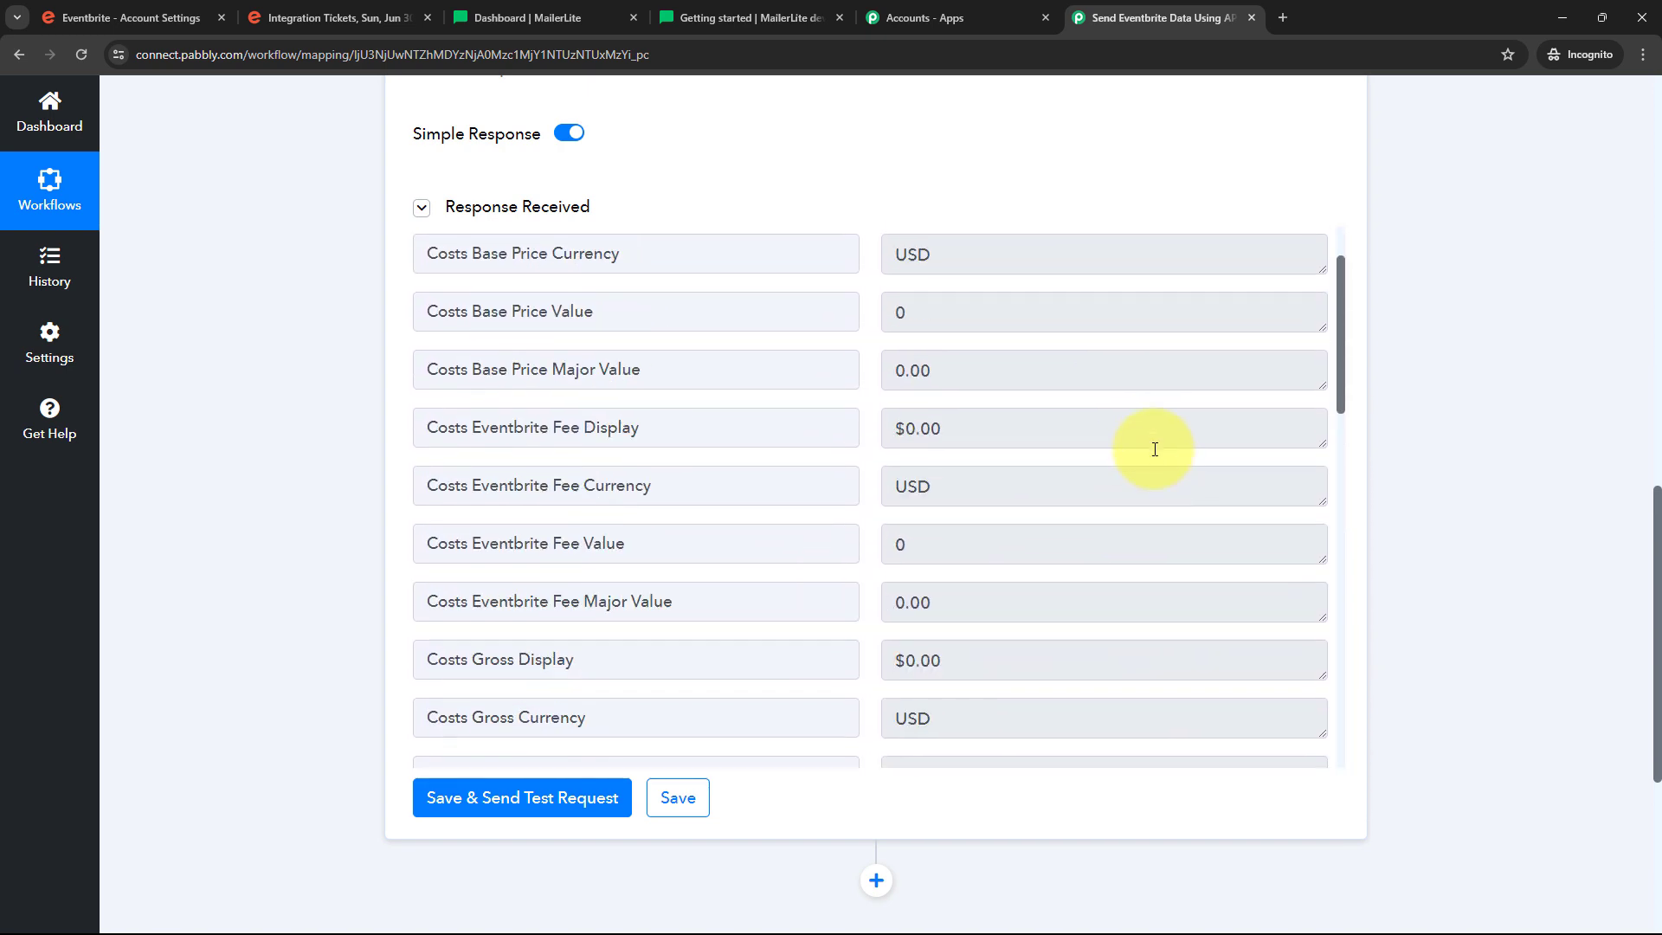
pyautogui.scroll(2, 1155, 449)
pyautogui.scroll(-4, 1064, 355)
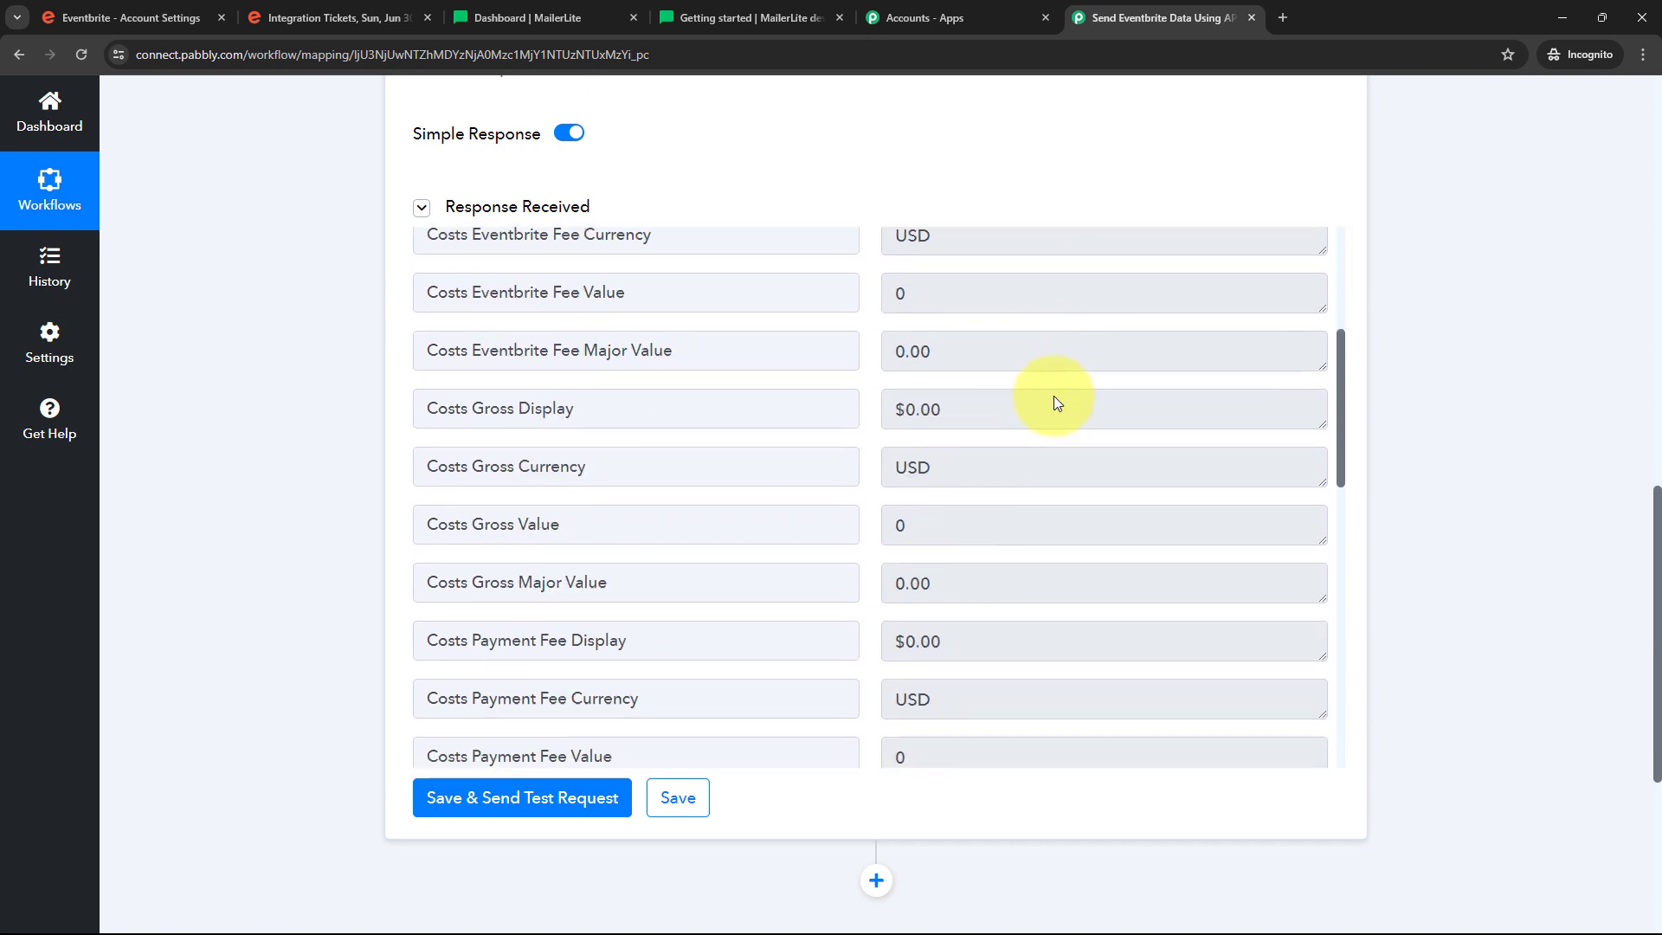
pyautogui.scroll(-8, 1055, 402)
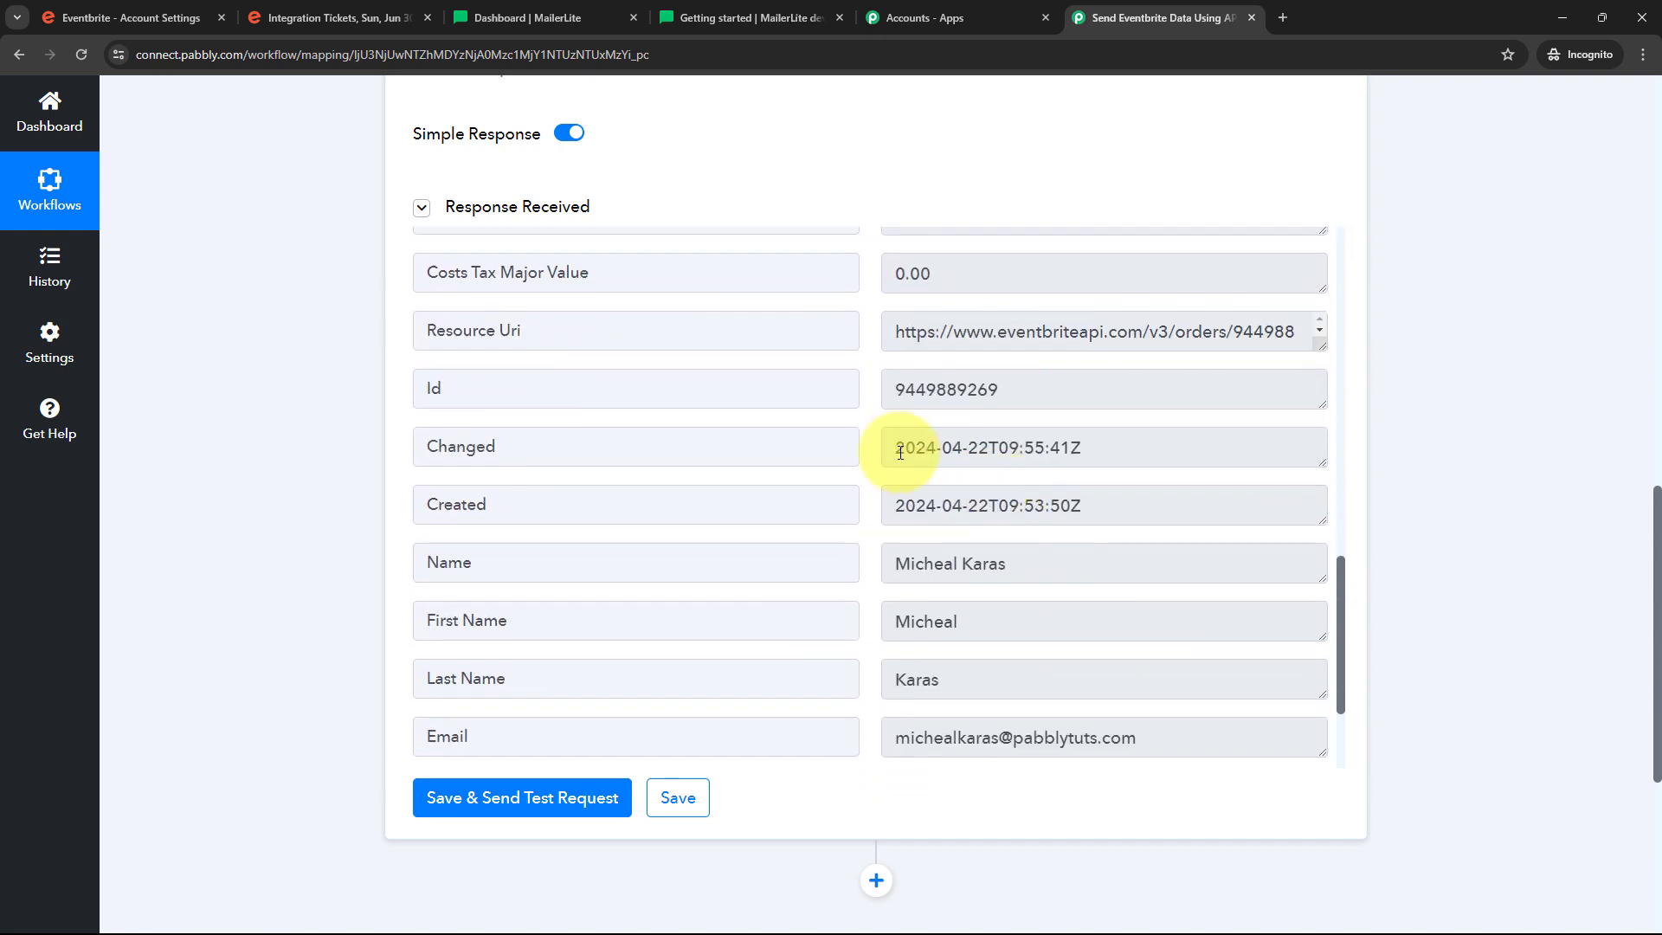
pyautogui.doubleClick(1161, 381)
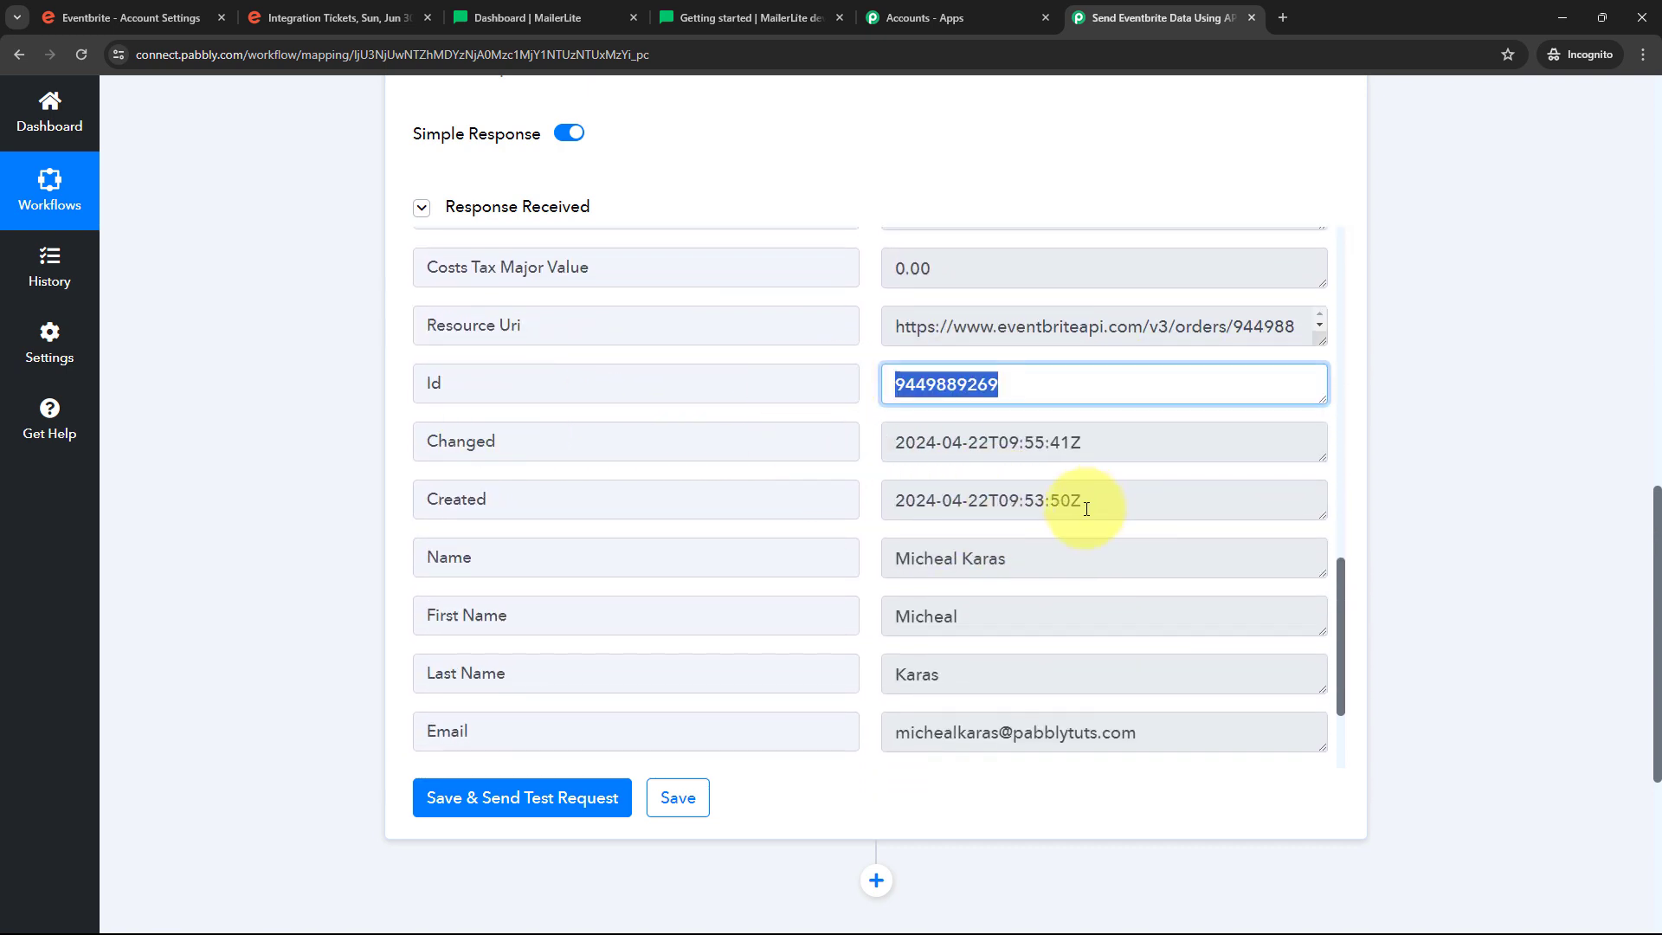
pyautogui.scroll(-1, 1086, 509)
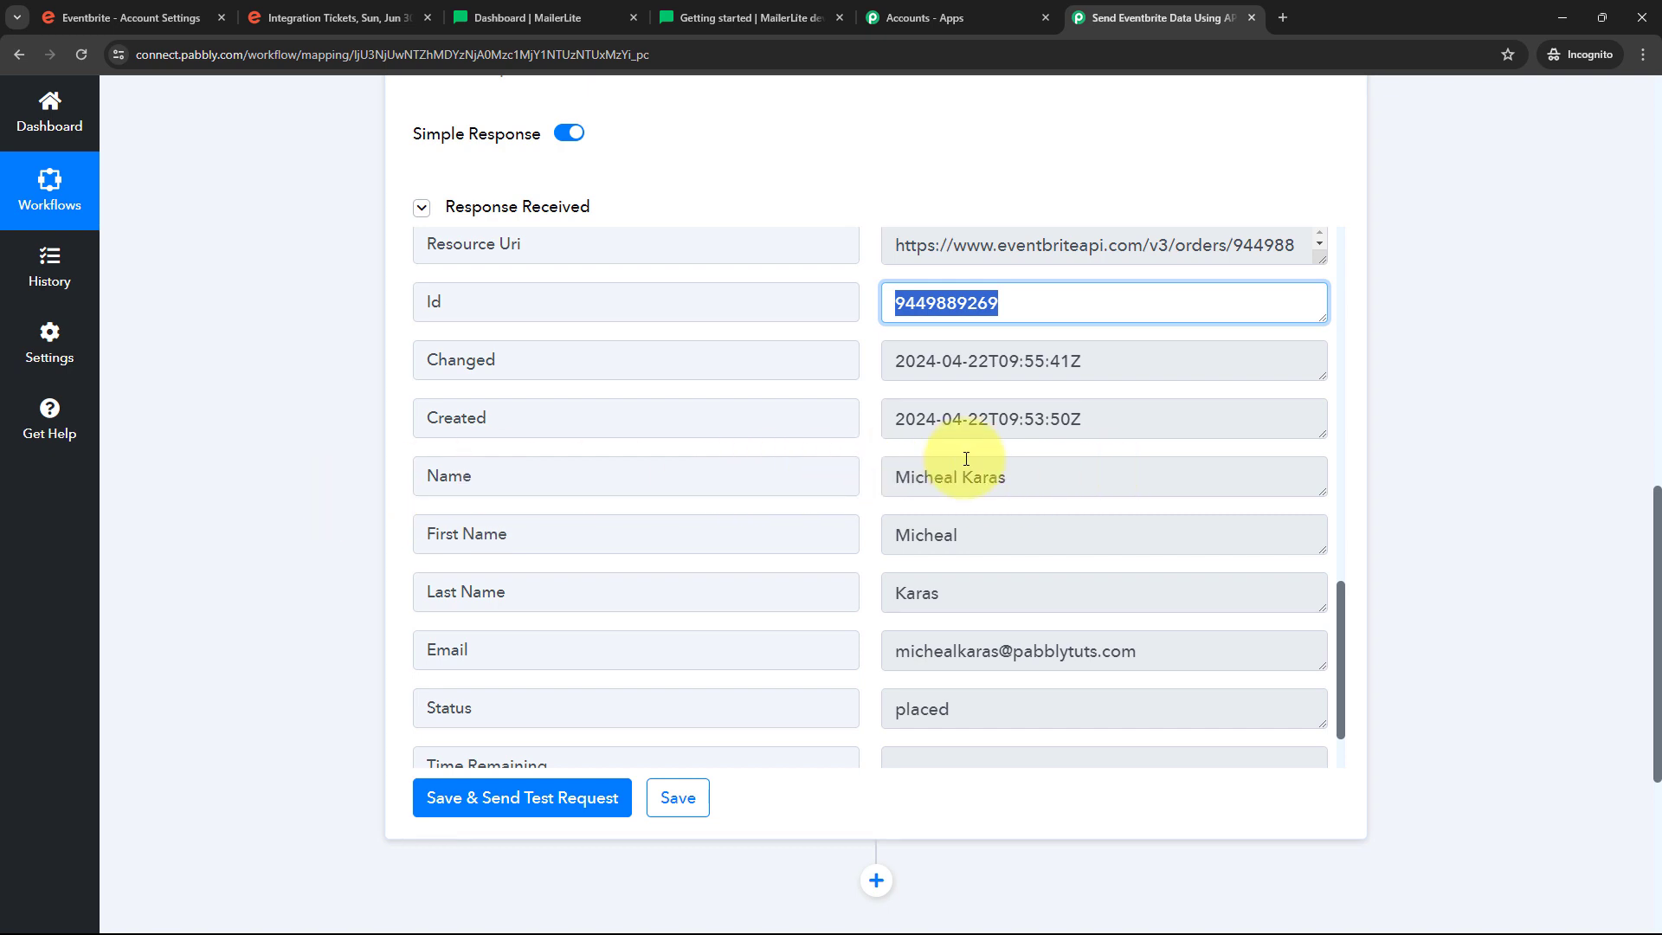
pyautogui.click(1098, 475)
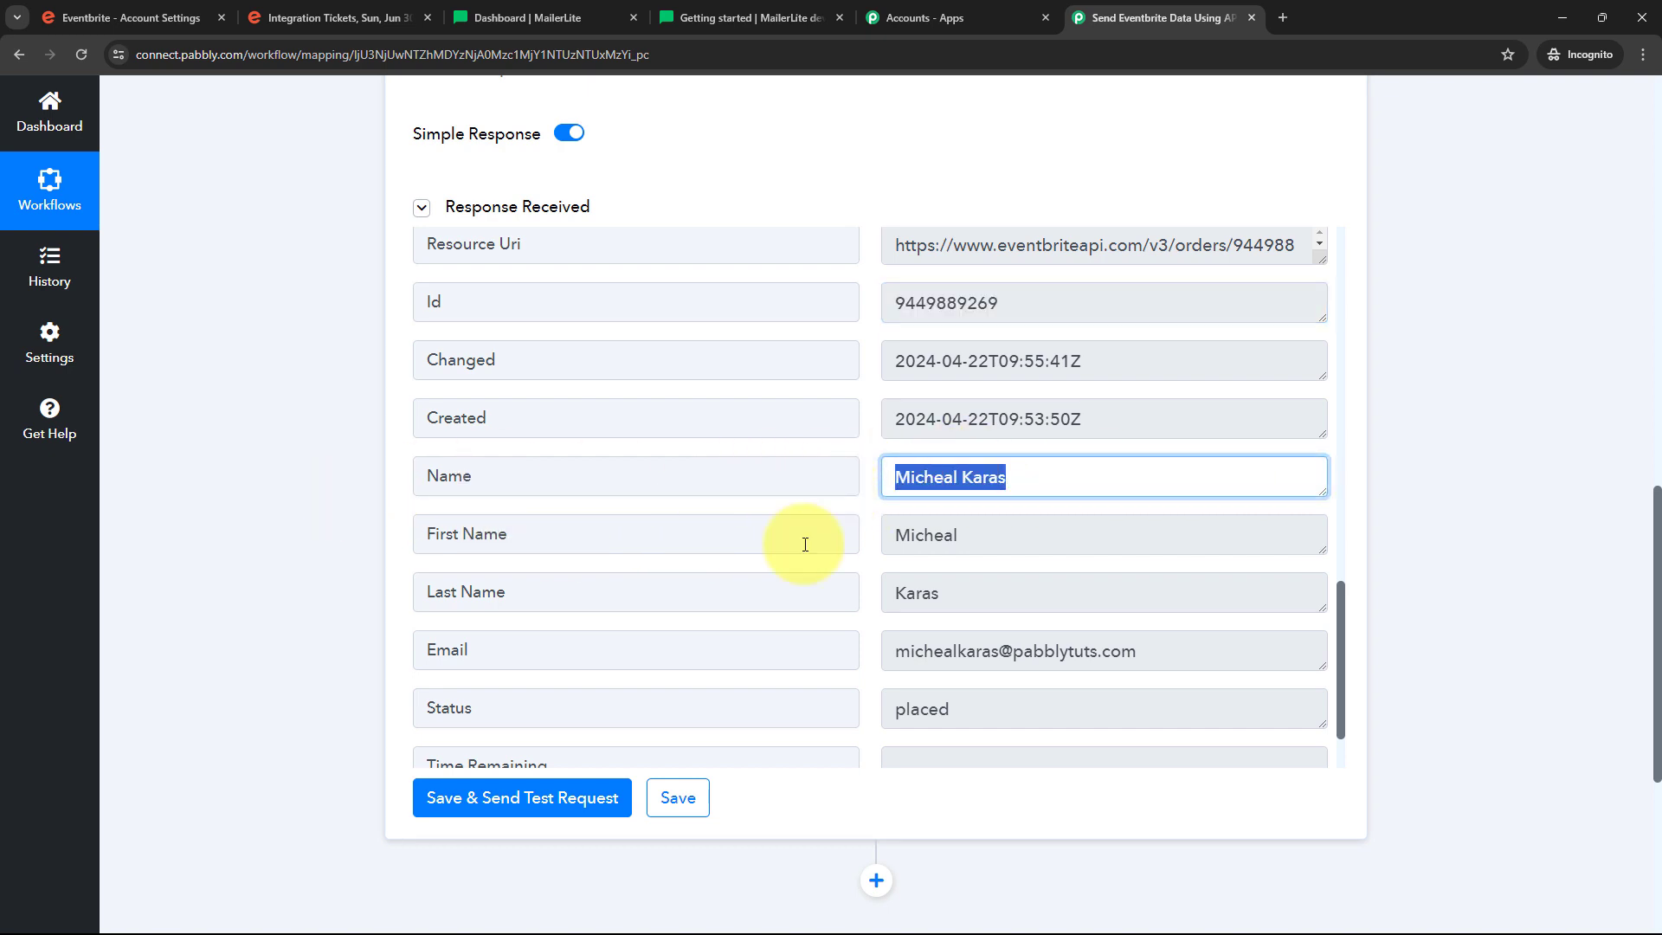
pyautogui.press('Tab')
pyautogui.press('Tab')
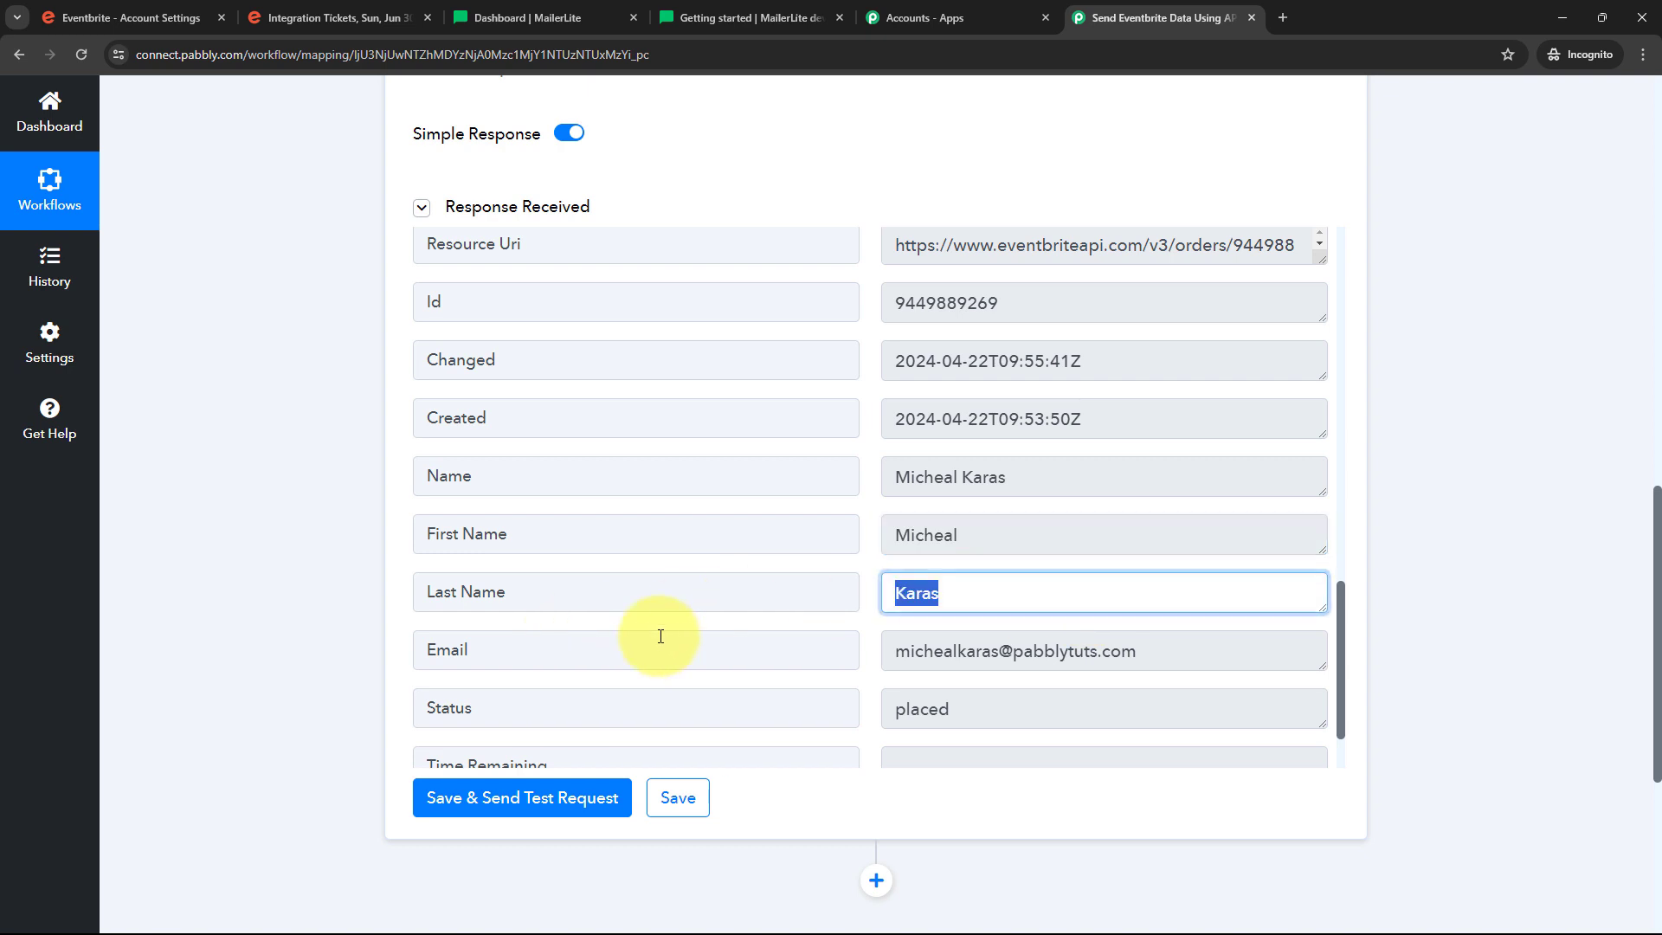
pyautogui.scroll(-1, 660, 636)
pyautogui.press('Tab')
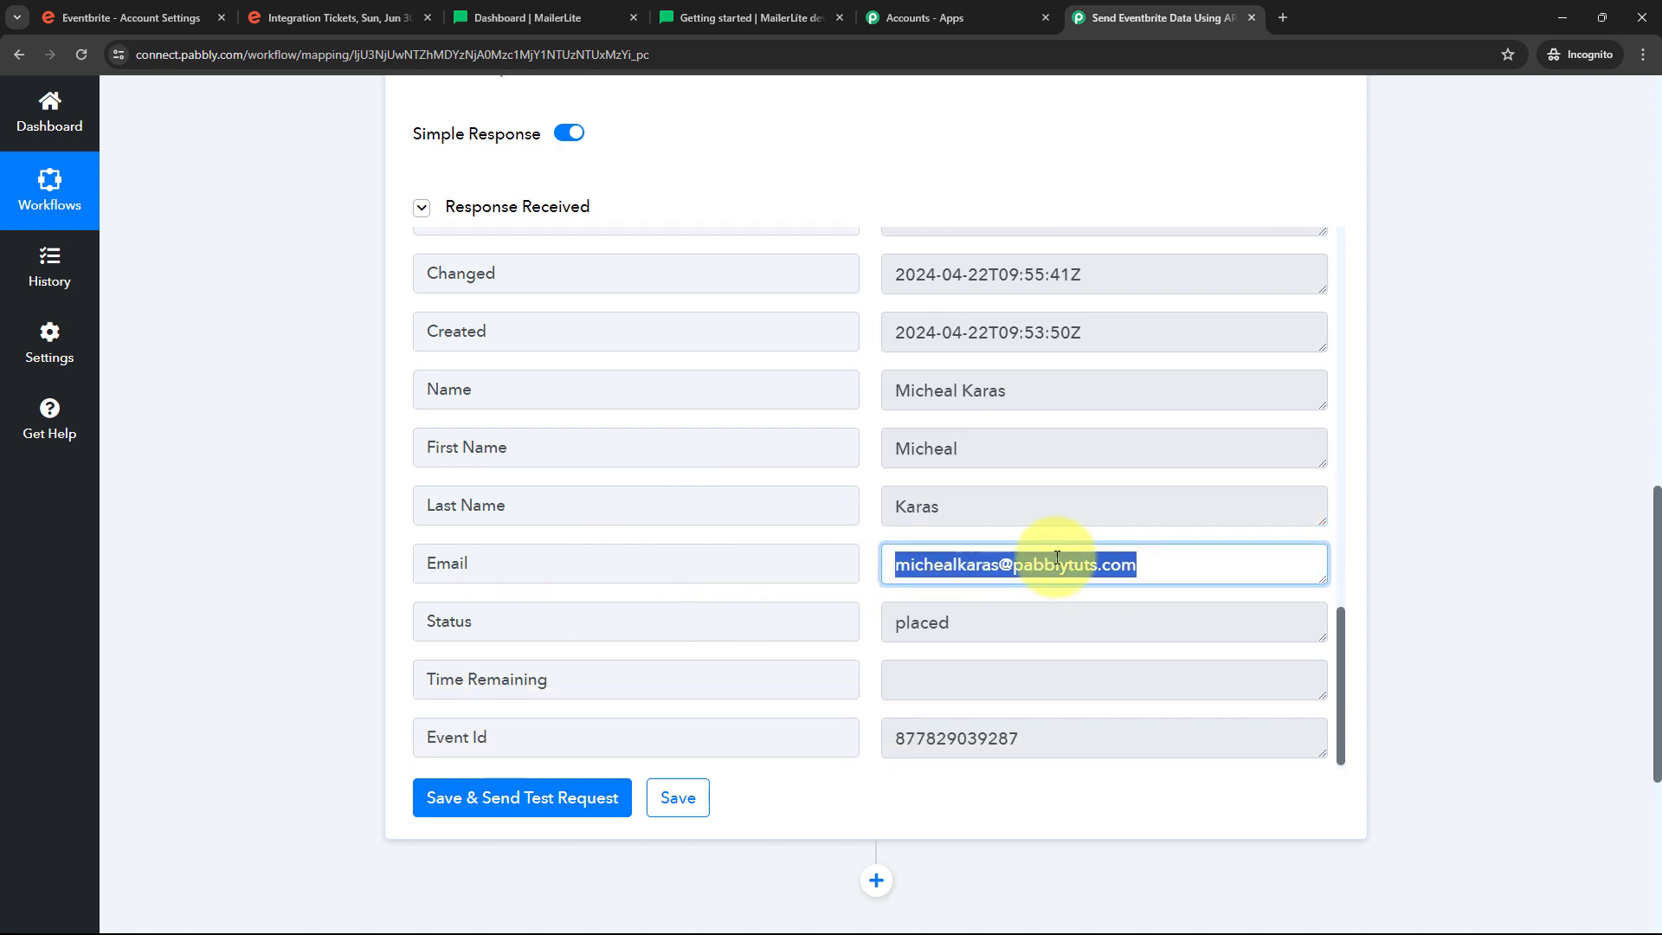
pyautogui.press('Tab')
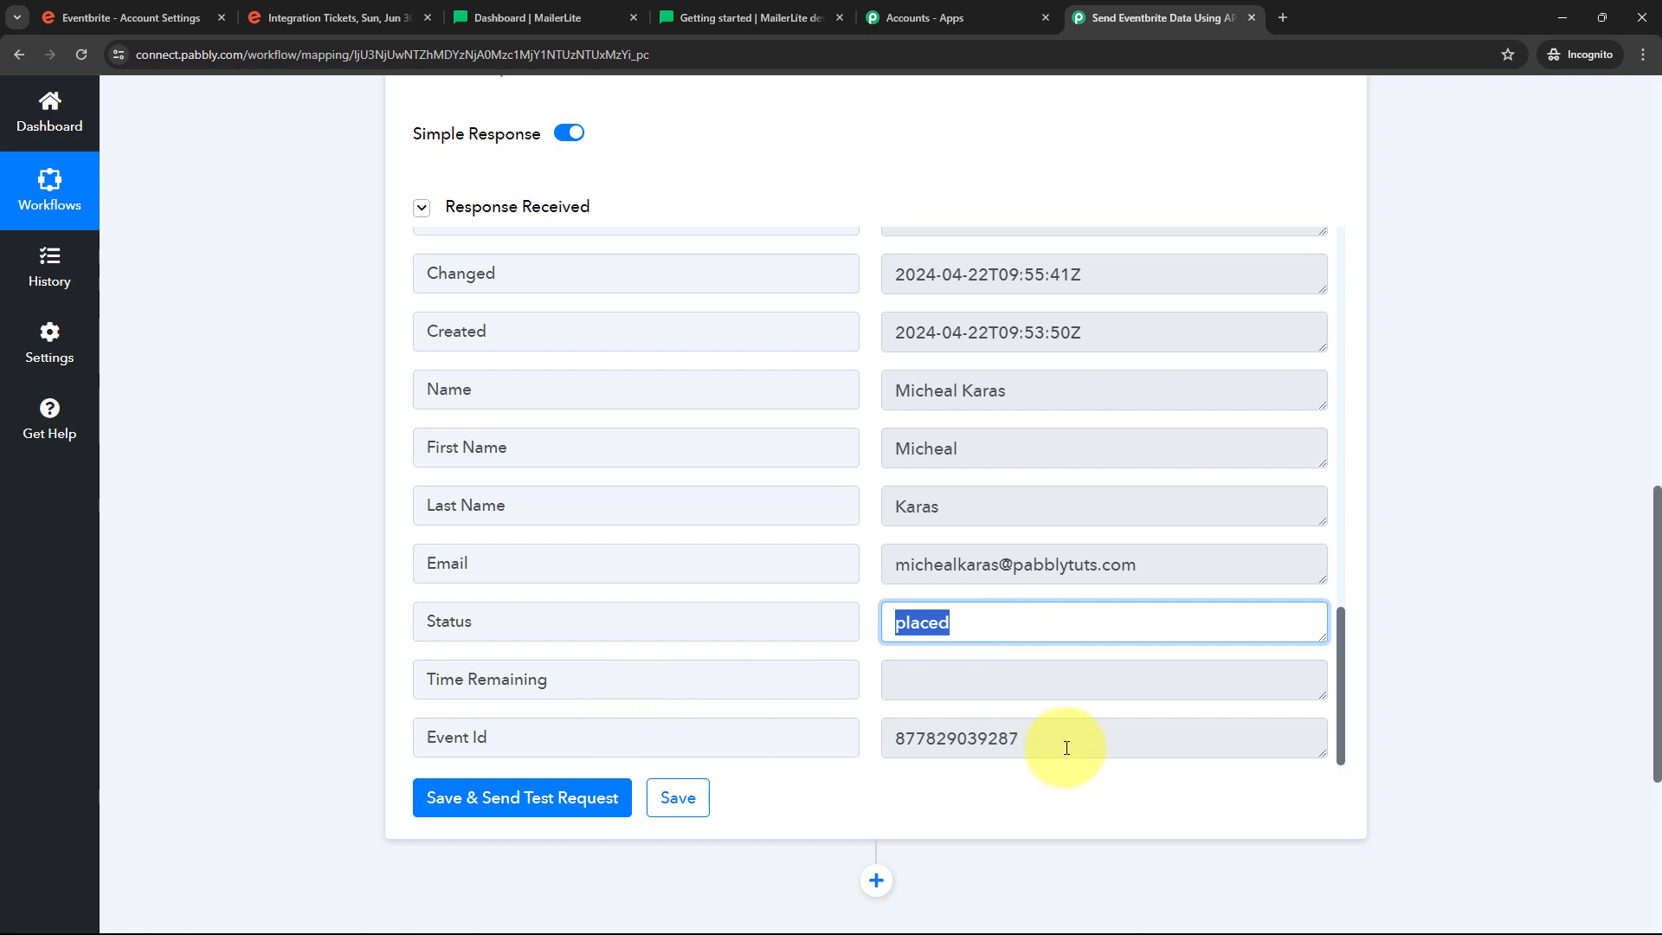
pyautogui.press('Tab')
pyautogui.press('Tab')
pyautogui.scroll(2, 863, 673)
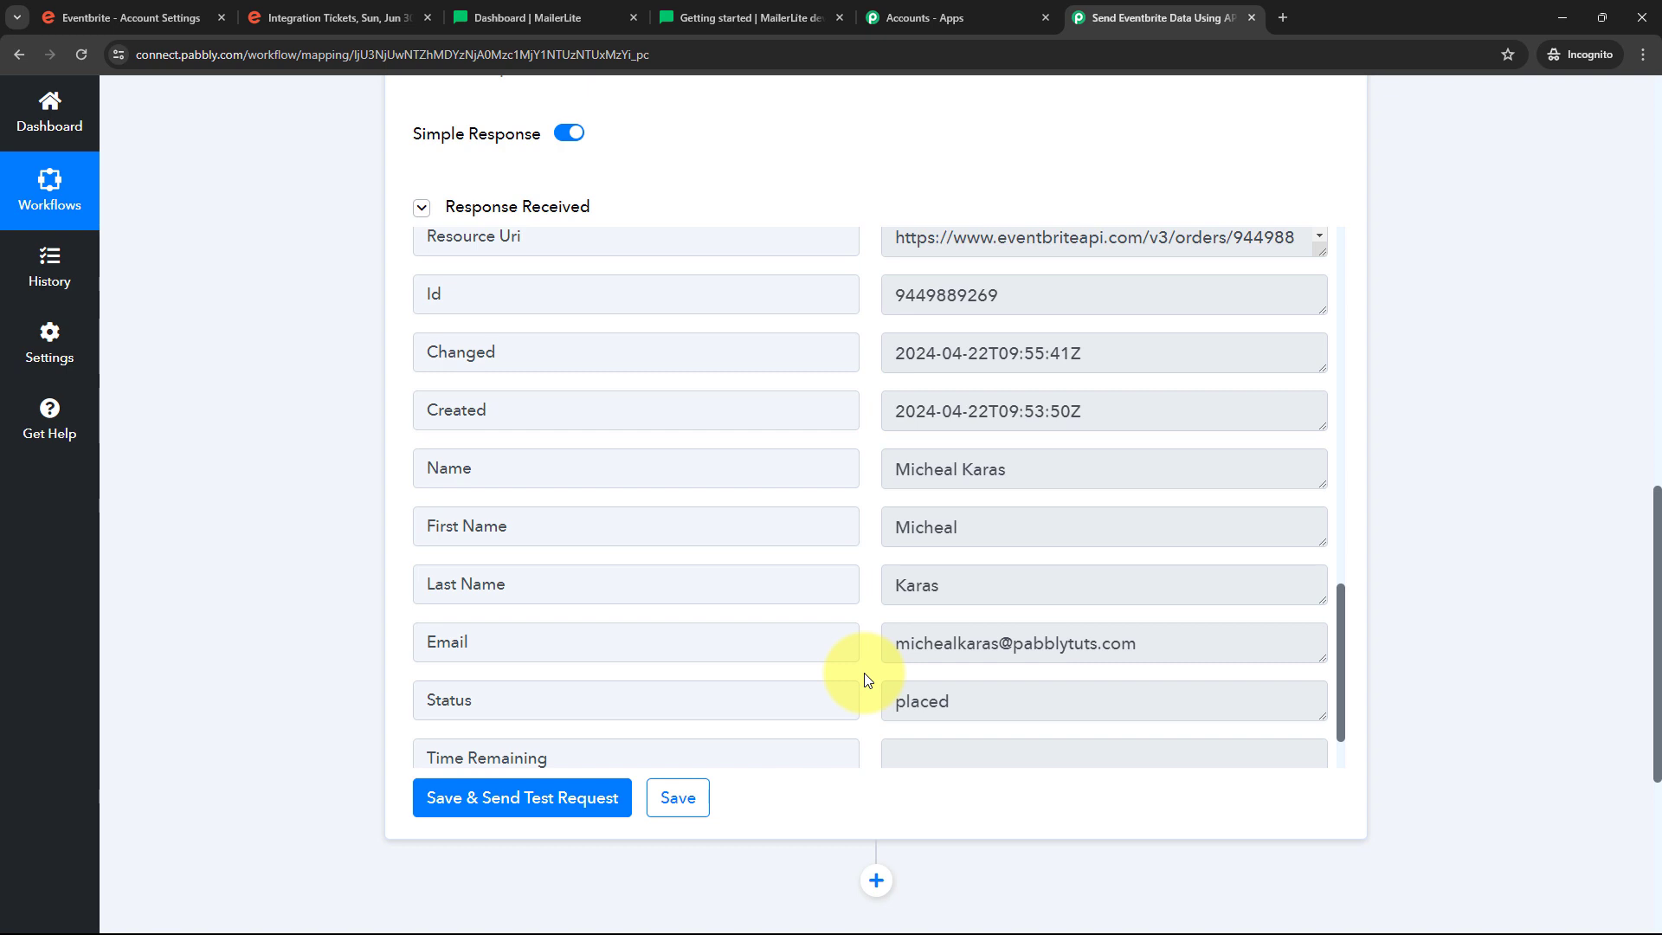
pyautogui.scroll(-1, 866, 679)
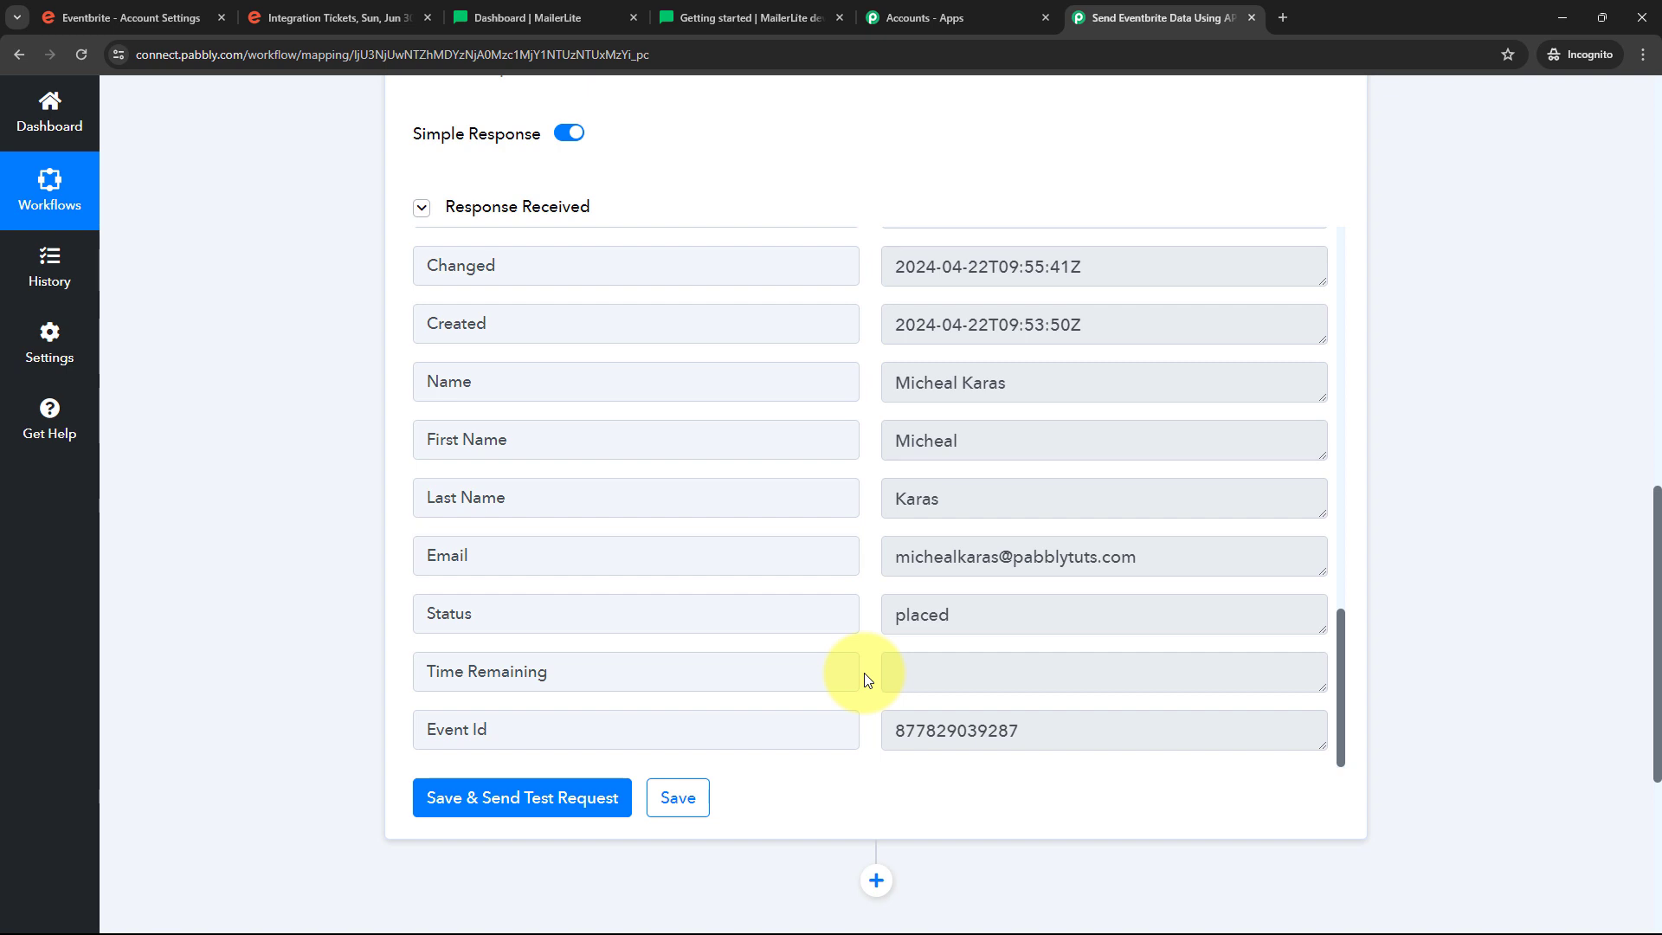
pyautogui.scroll(-1, 866, 679)
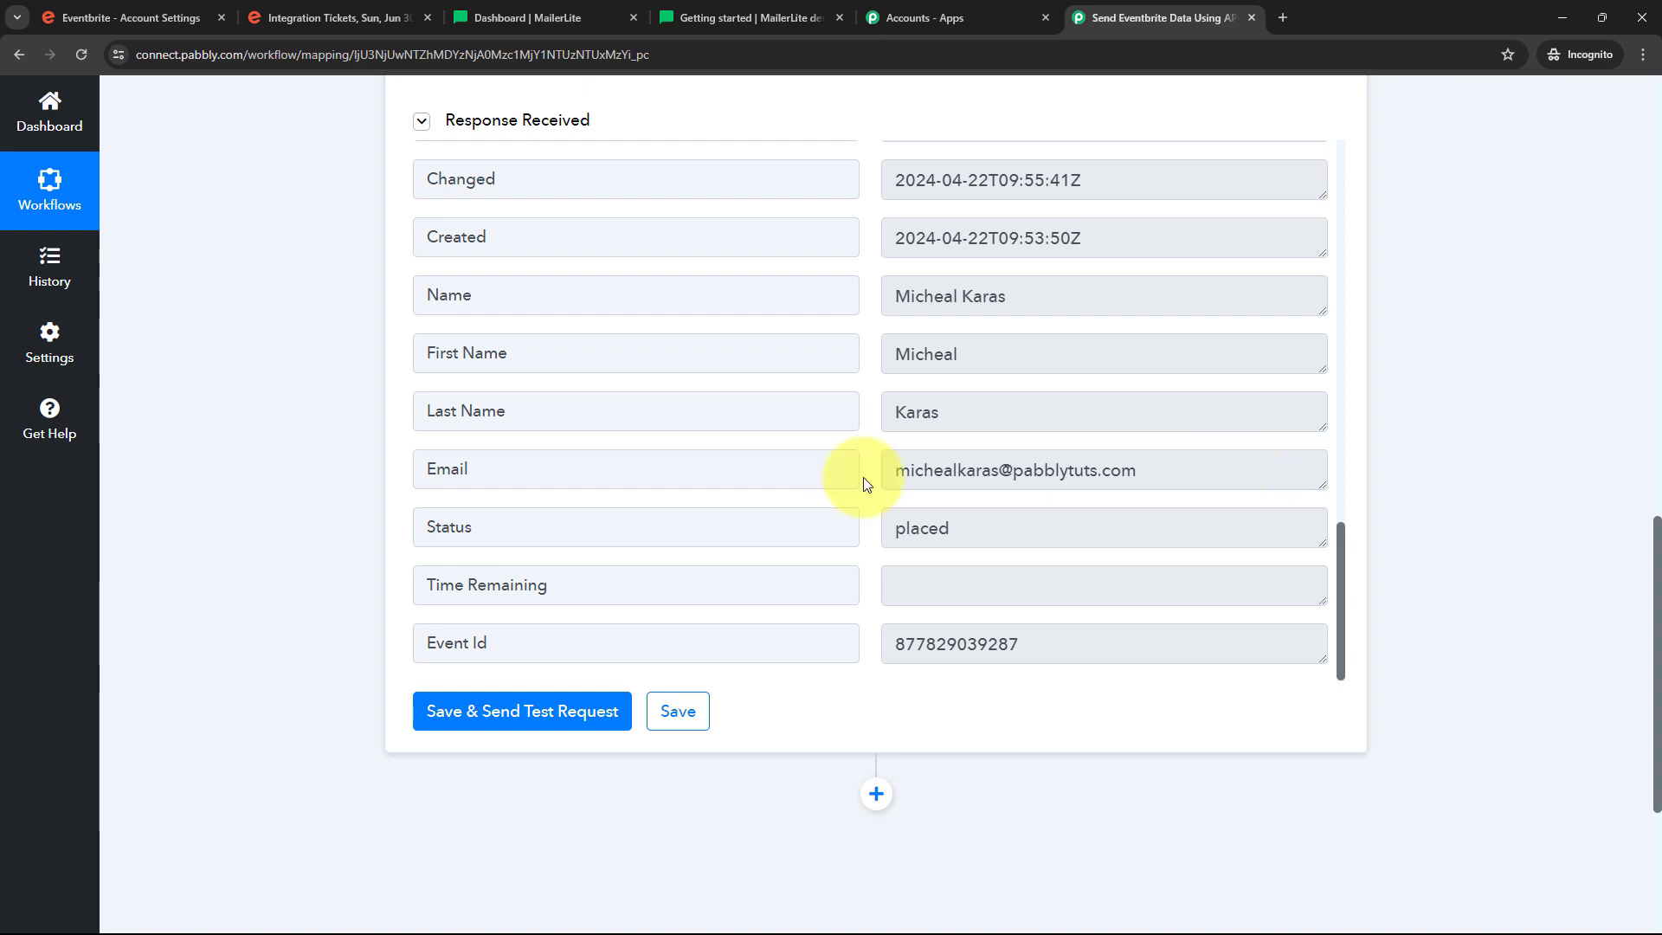
pyautogui.scroll(-4, 866, 483)
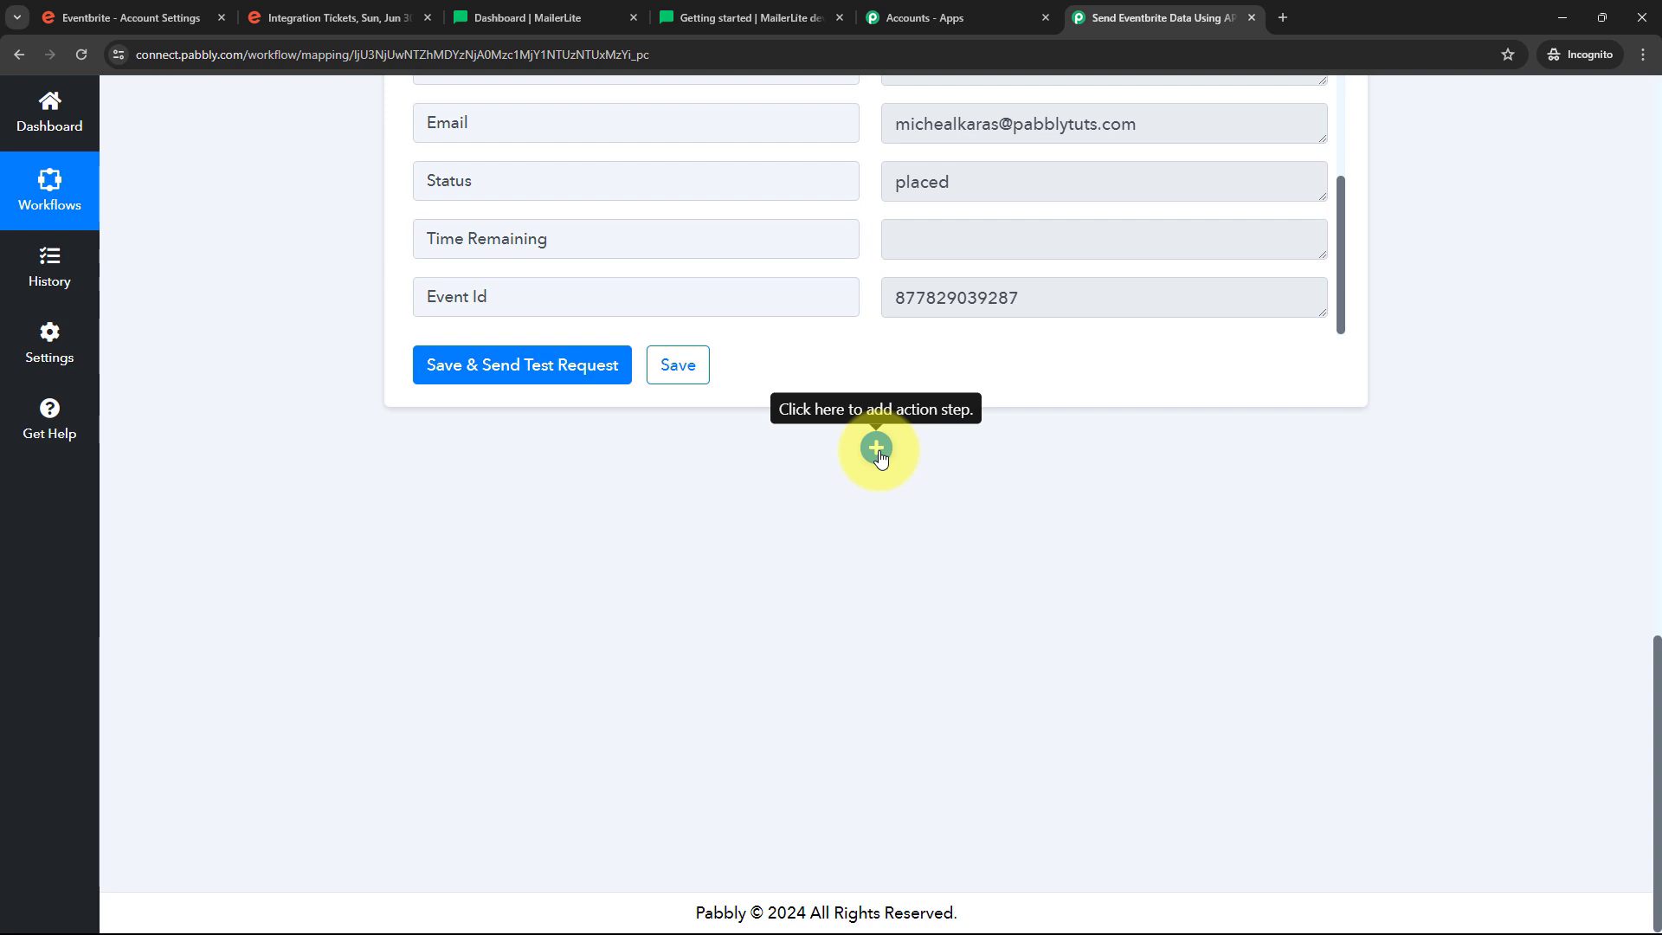
# Add an API by Pabbly step with the Execute API Request action and connect it
pyautogui.click(877, 449)
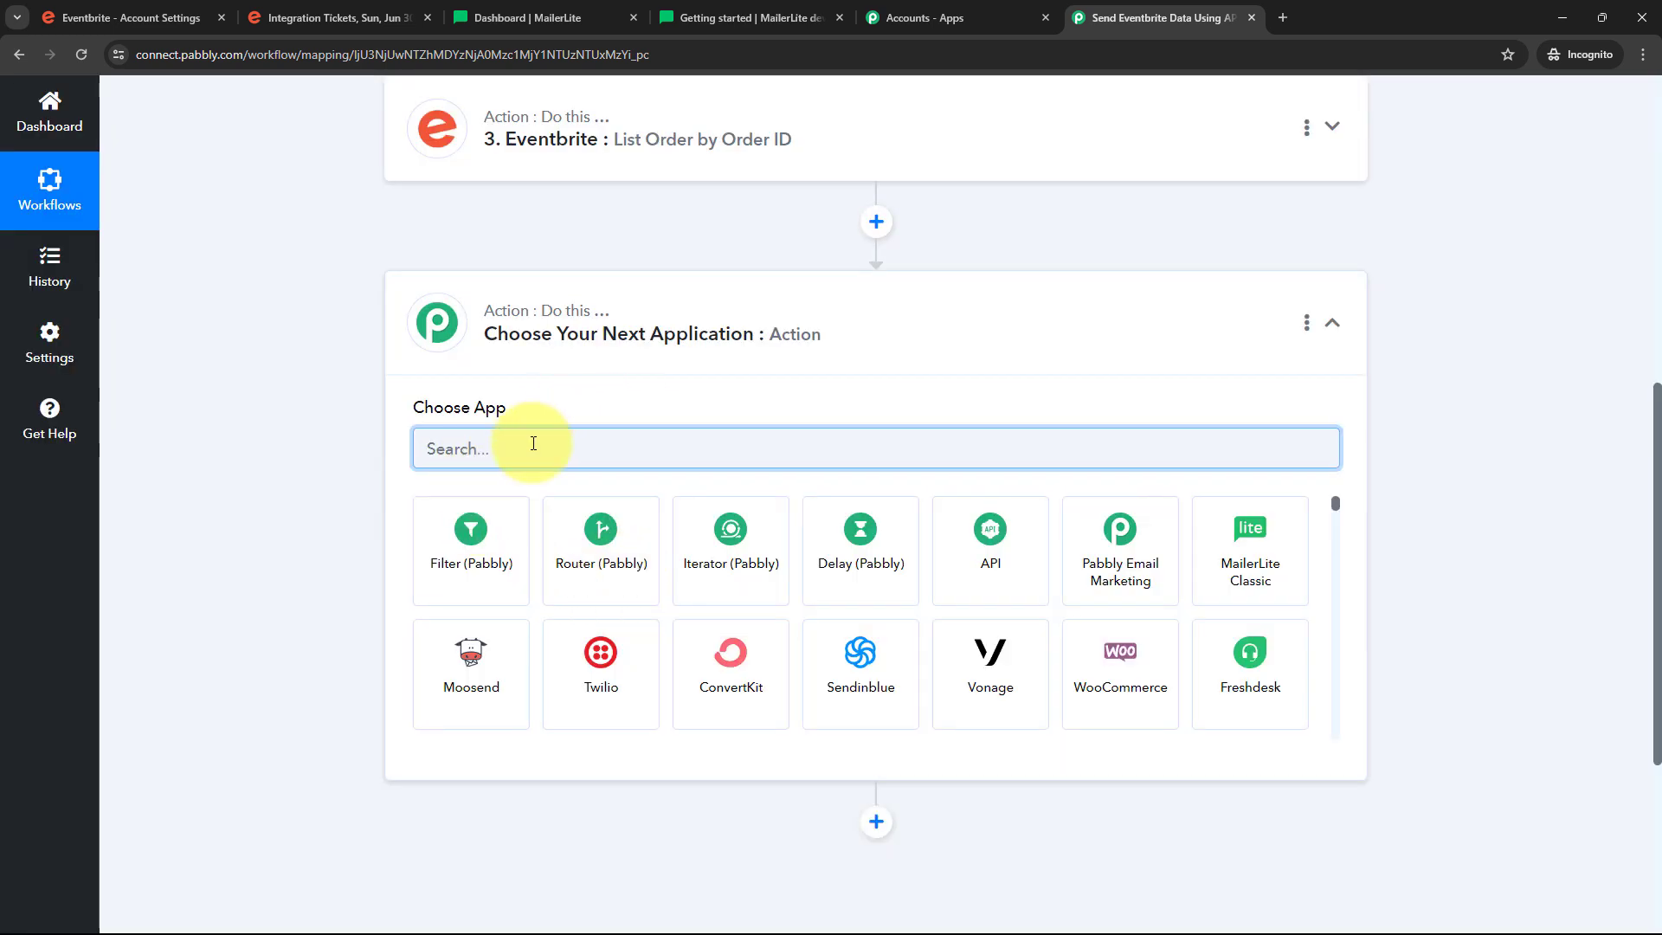
pyautogui.write('Api')
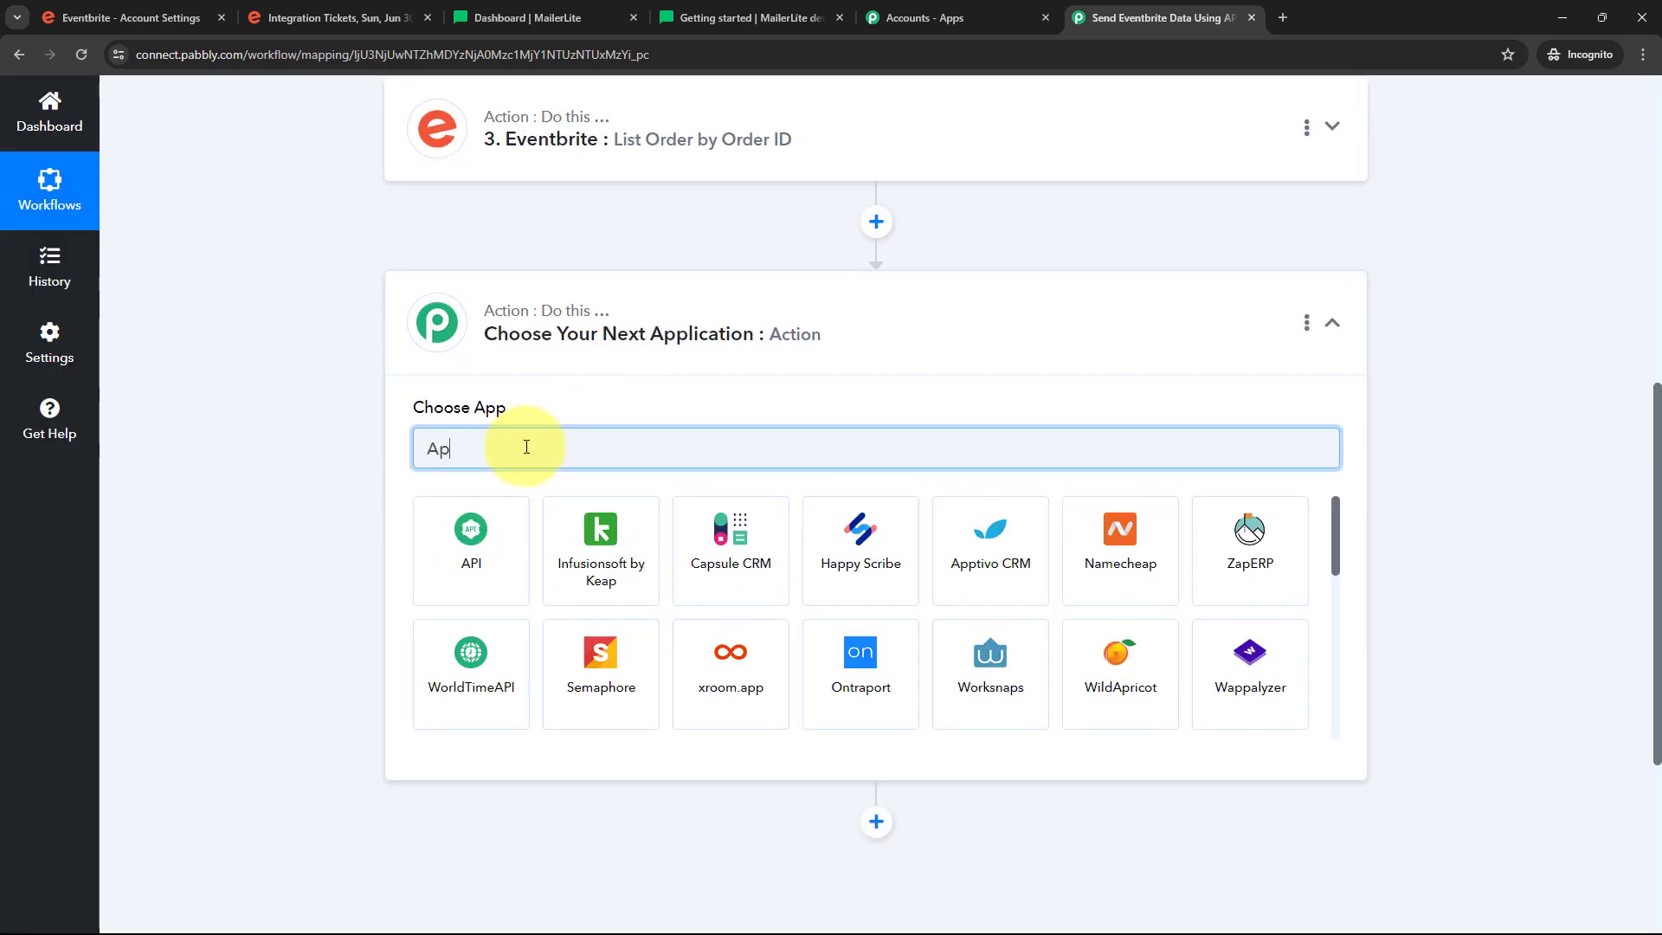
pyautogui.click(459, 541)
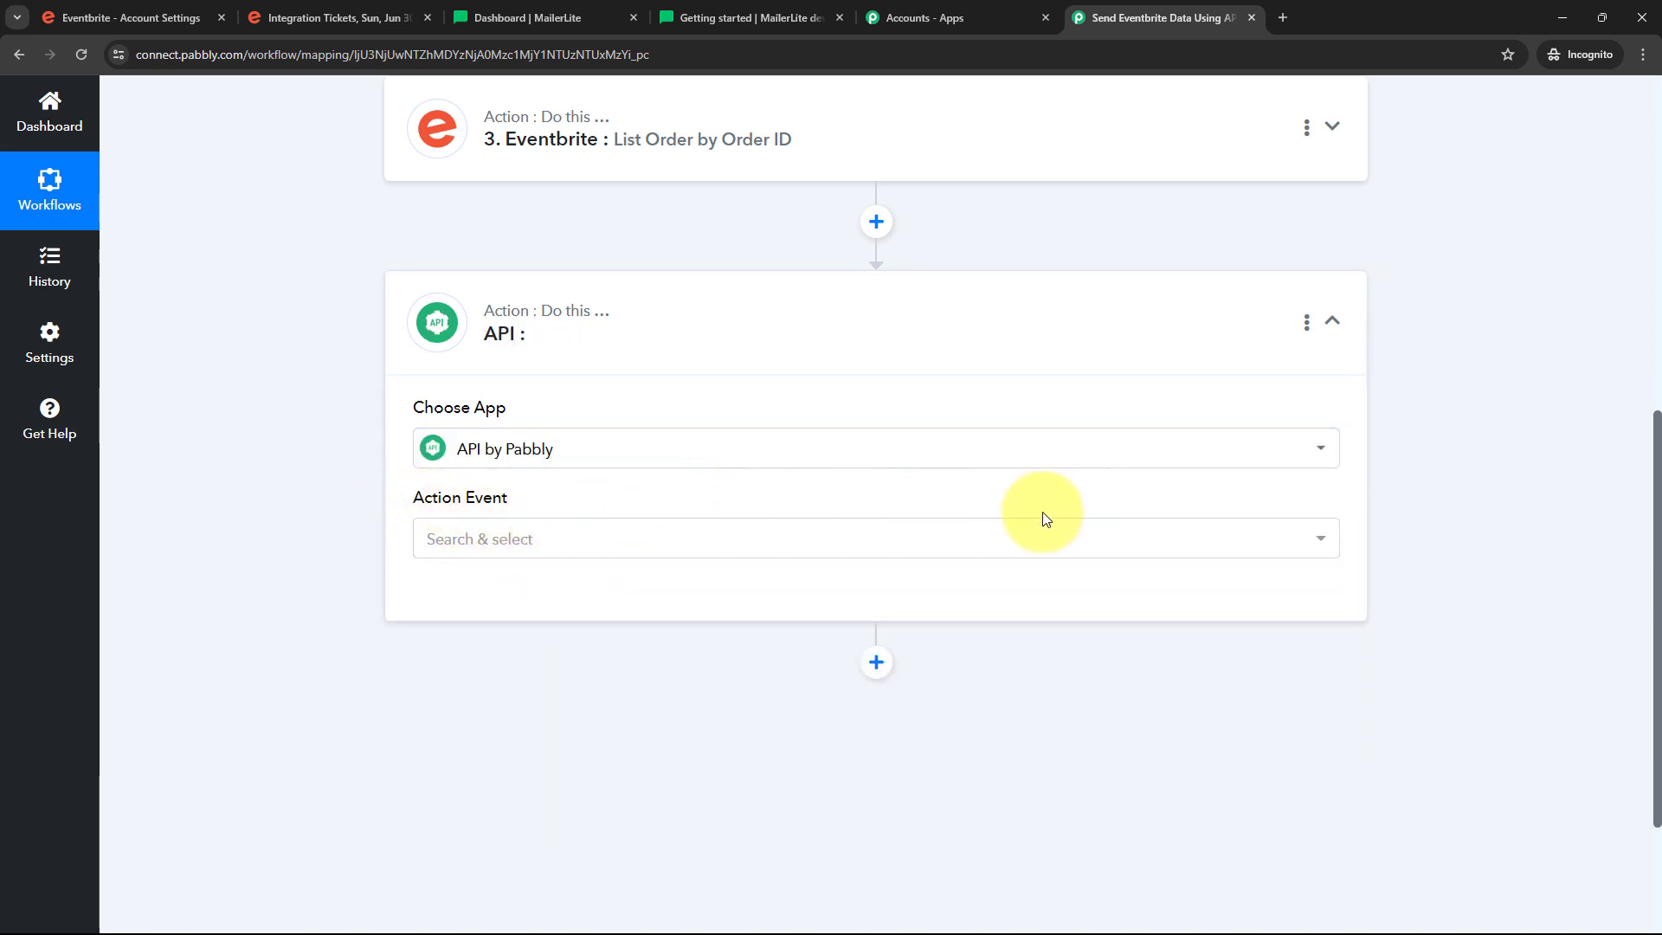
pyautogui.click(723, 544)
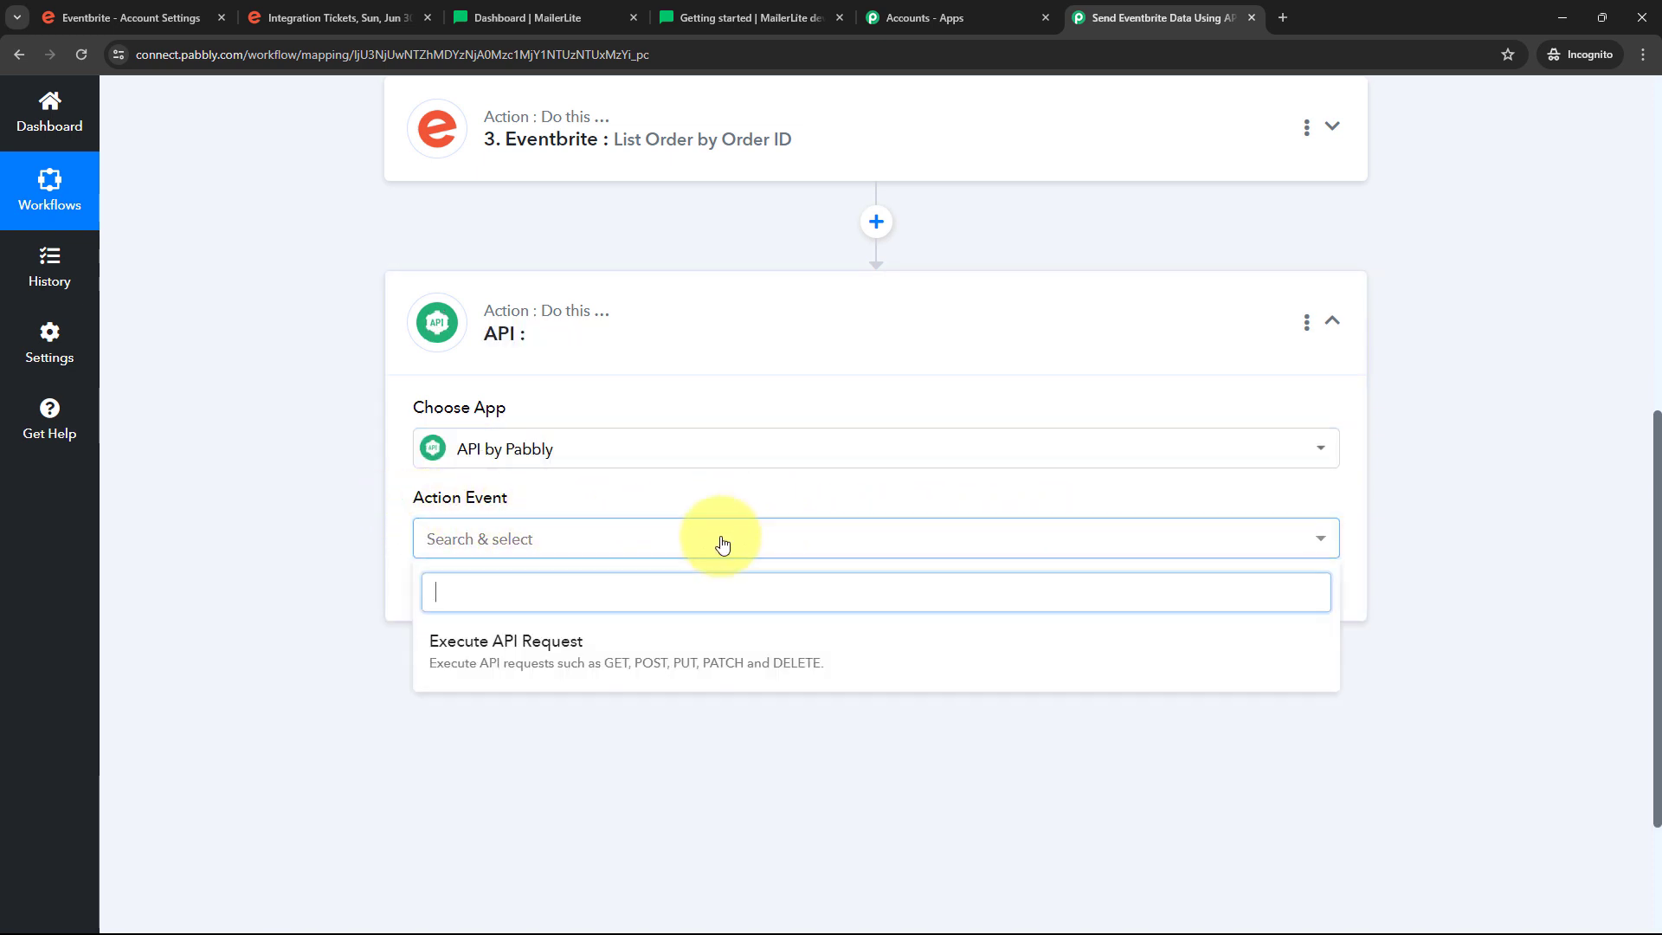
pyautogui.click(559, 664)
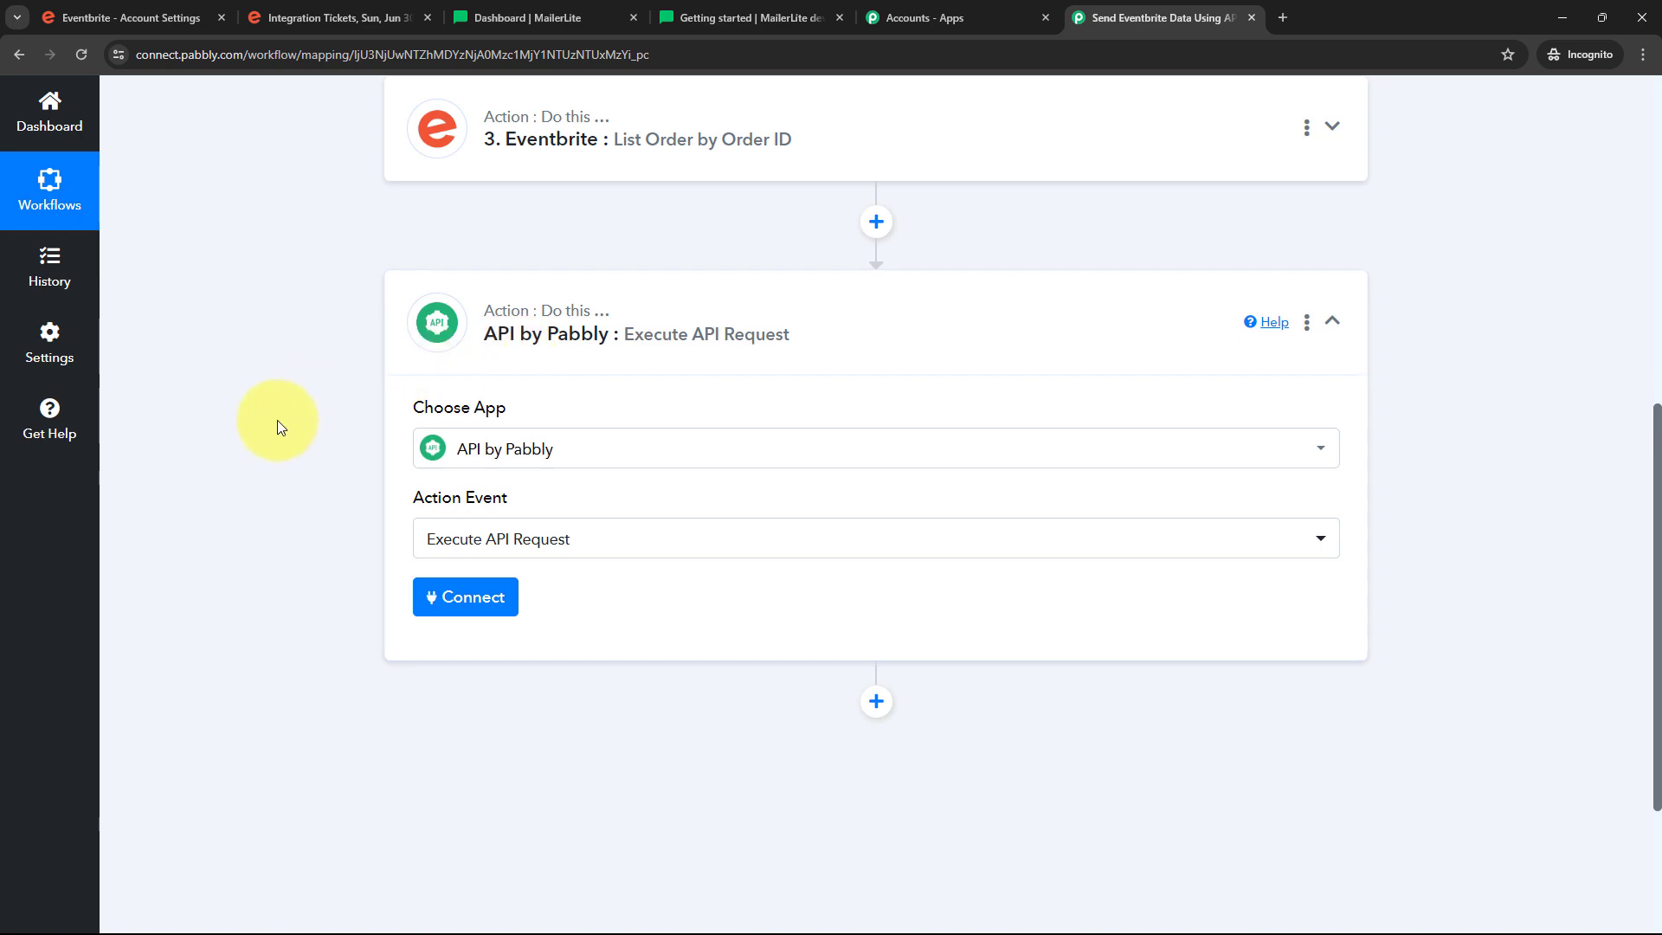
pyautogui.click(457, 608)
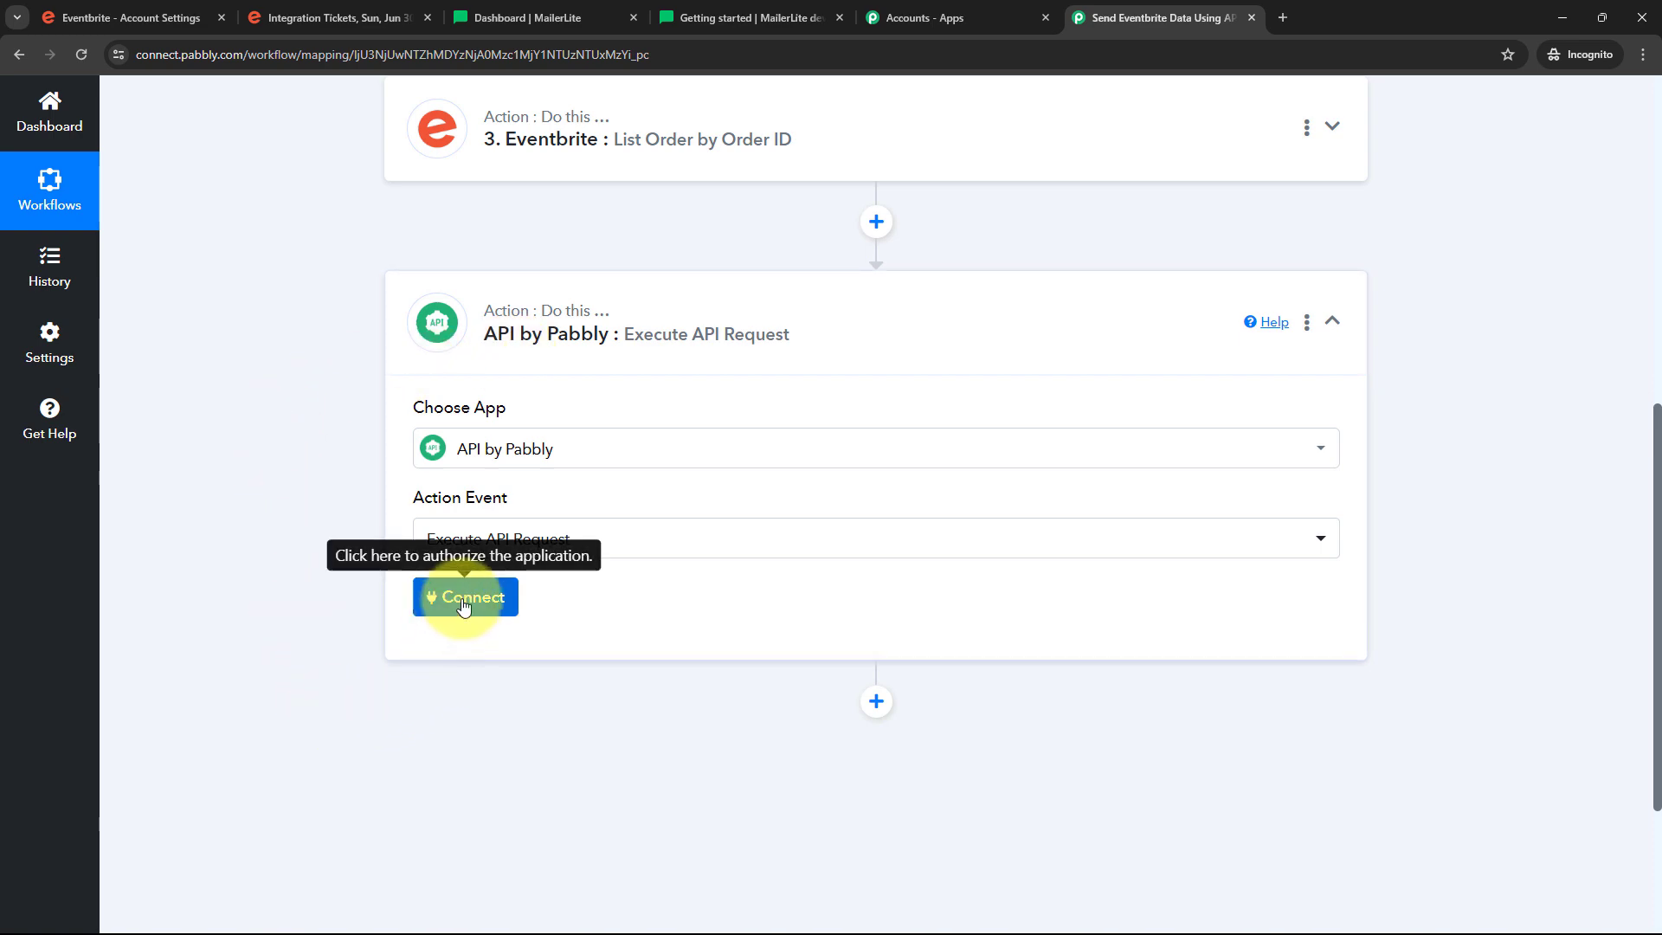
# Bring up the MailerLite API Getting started documentation
pyautogui.scroll(-5, 835, 434)
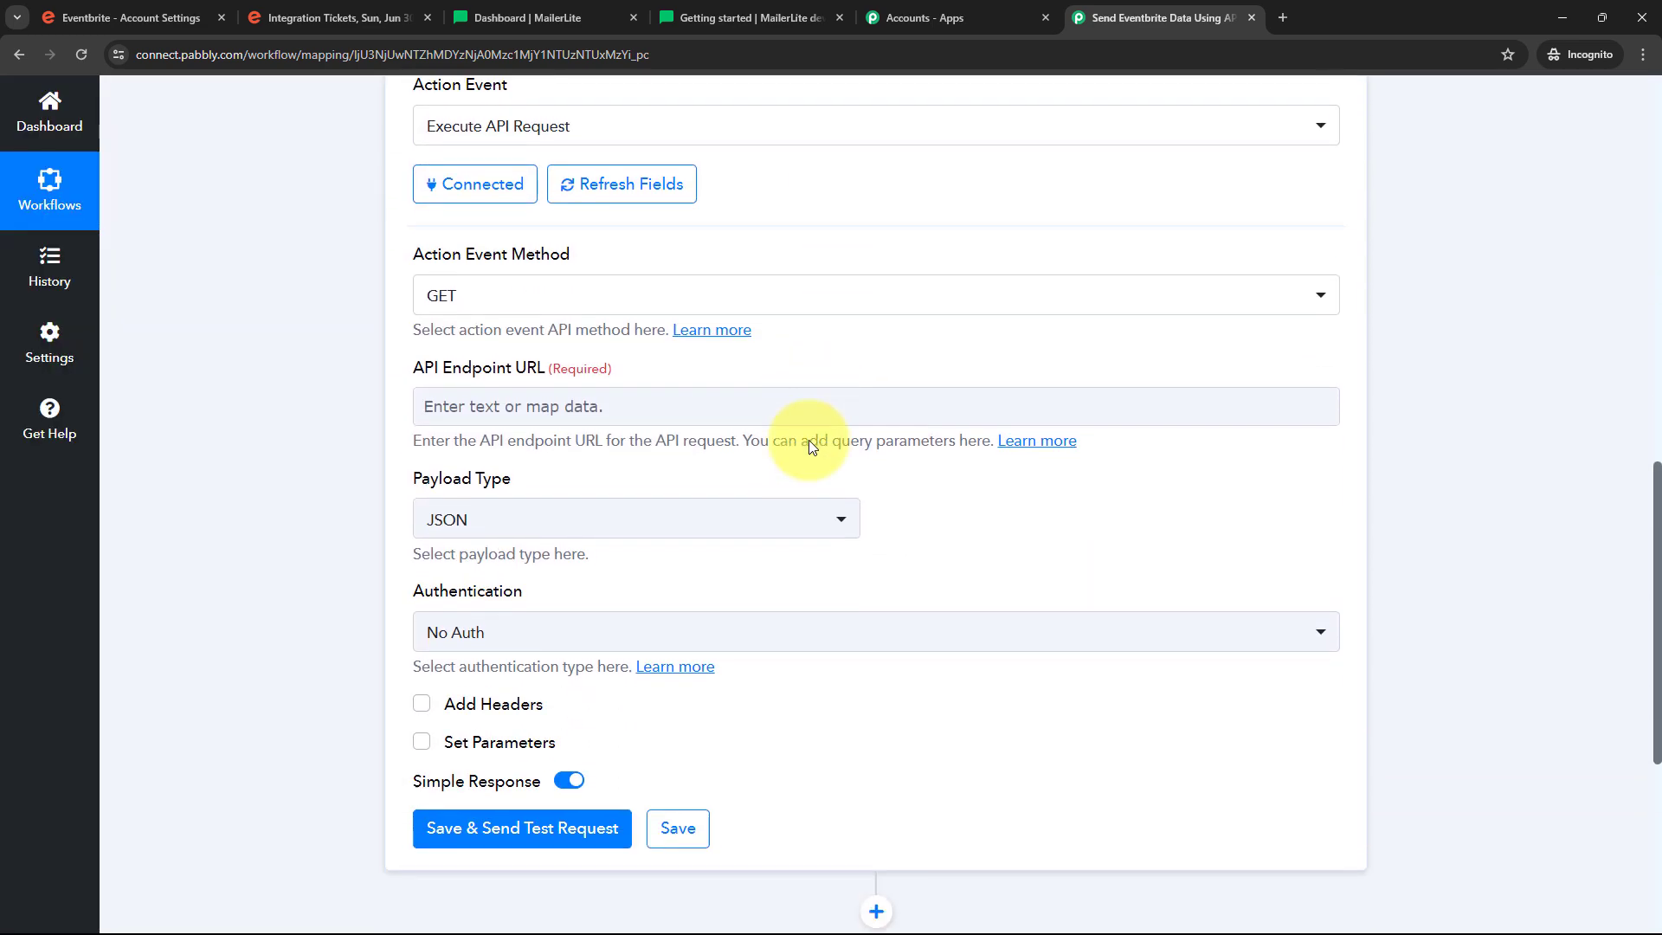
pyautogui.scroll(1, 797, 464)
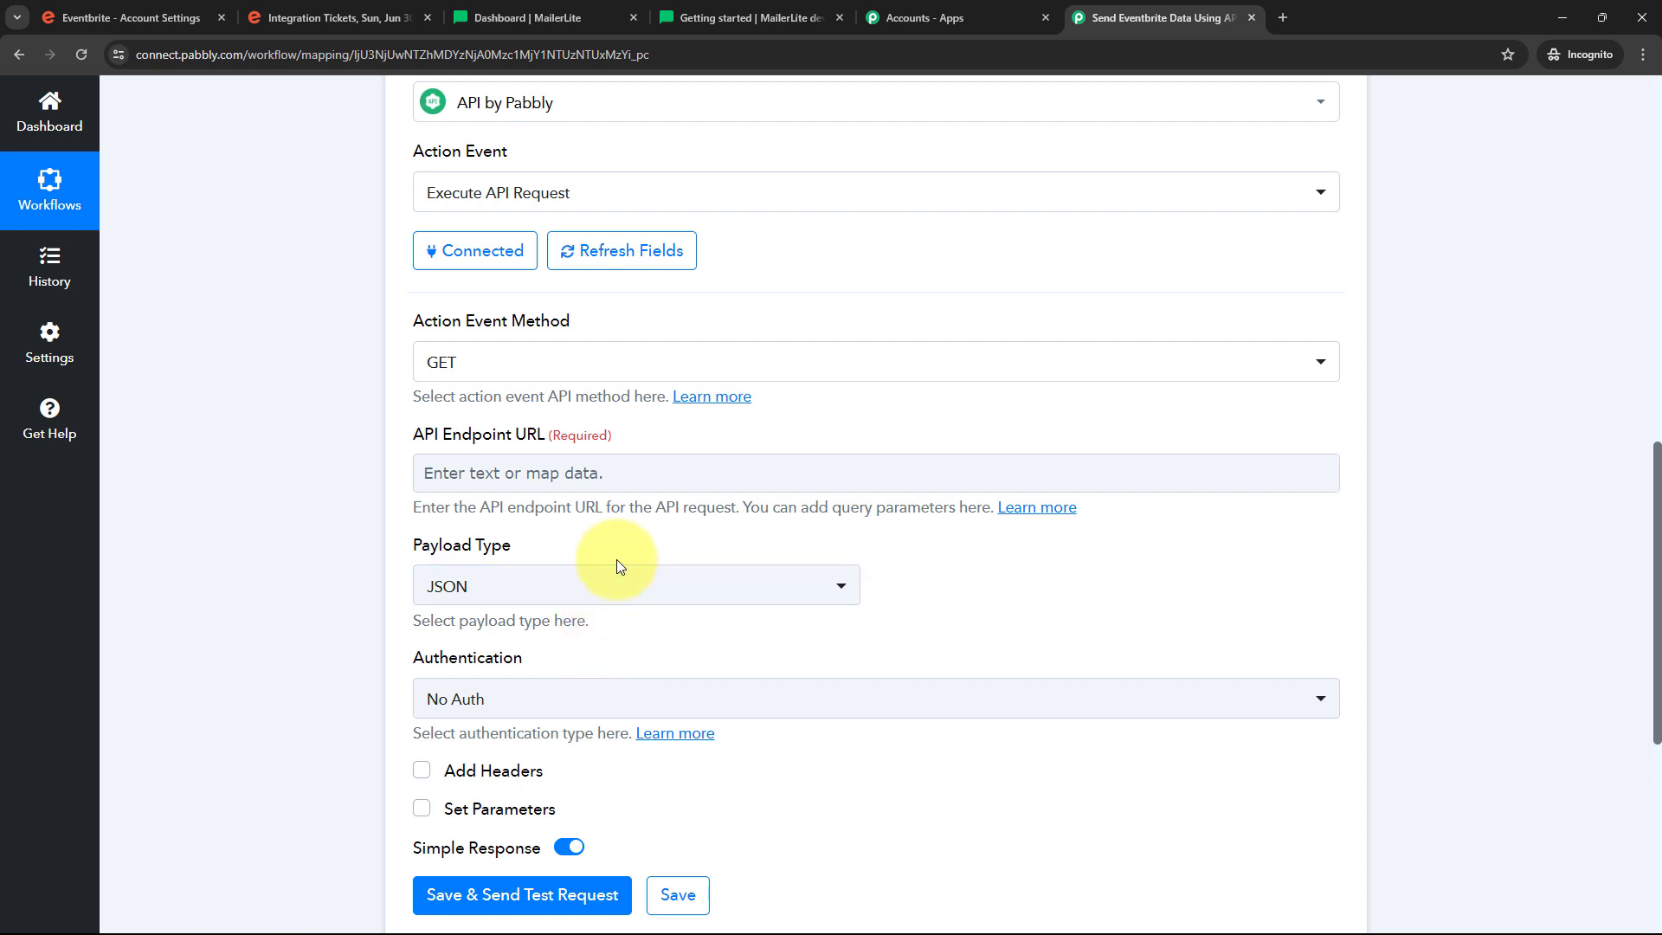
pyautogui.scroll(1, 615, 535)
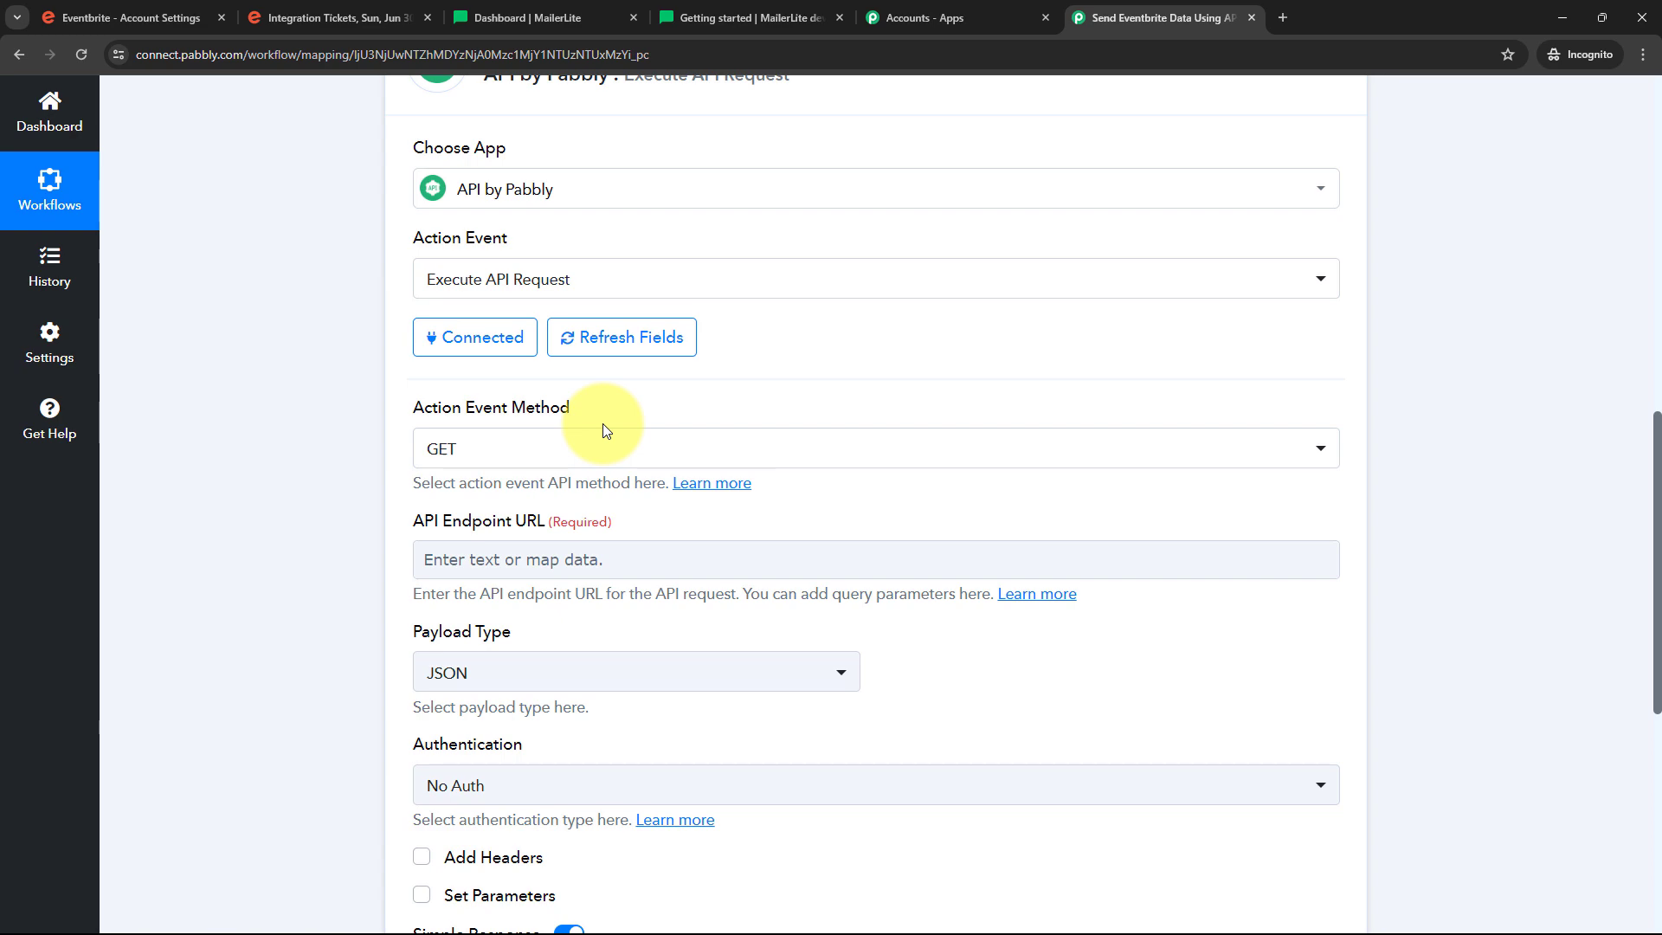
pyautogui.click(746, 17)
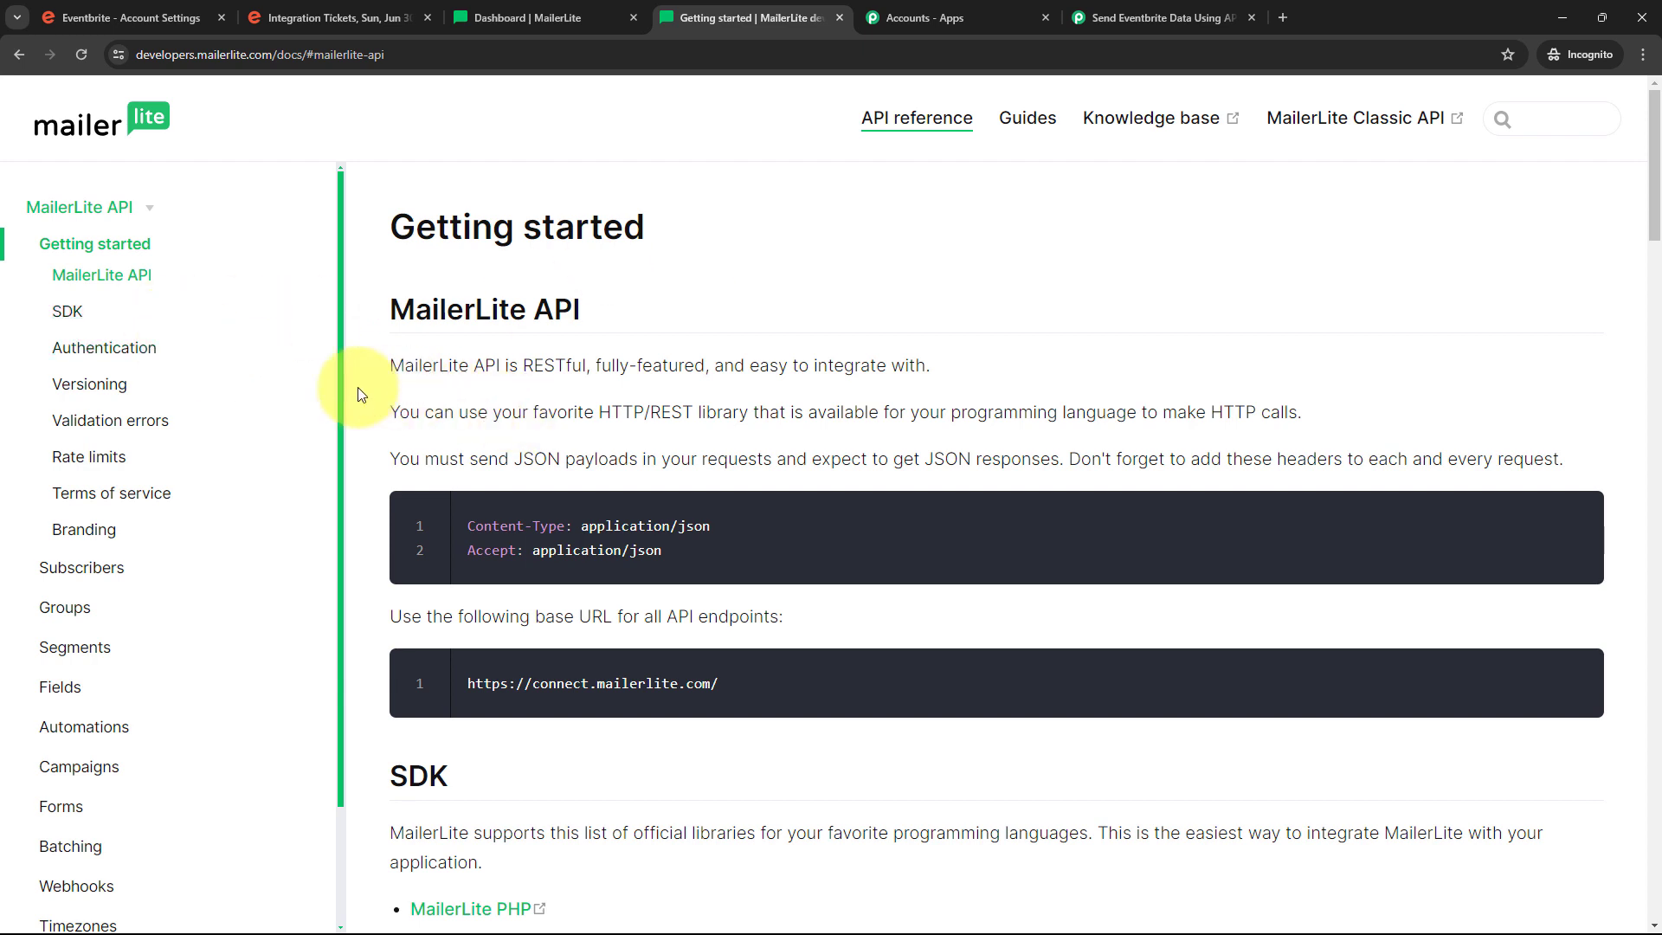
# Find the Create/upsert subscriber endpoint under Subscribers in the MailerLite API docs
pyautogui.click(80, 571)
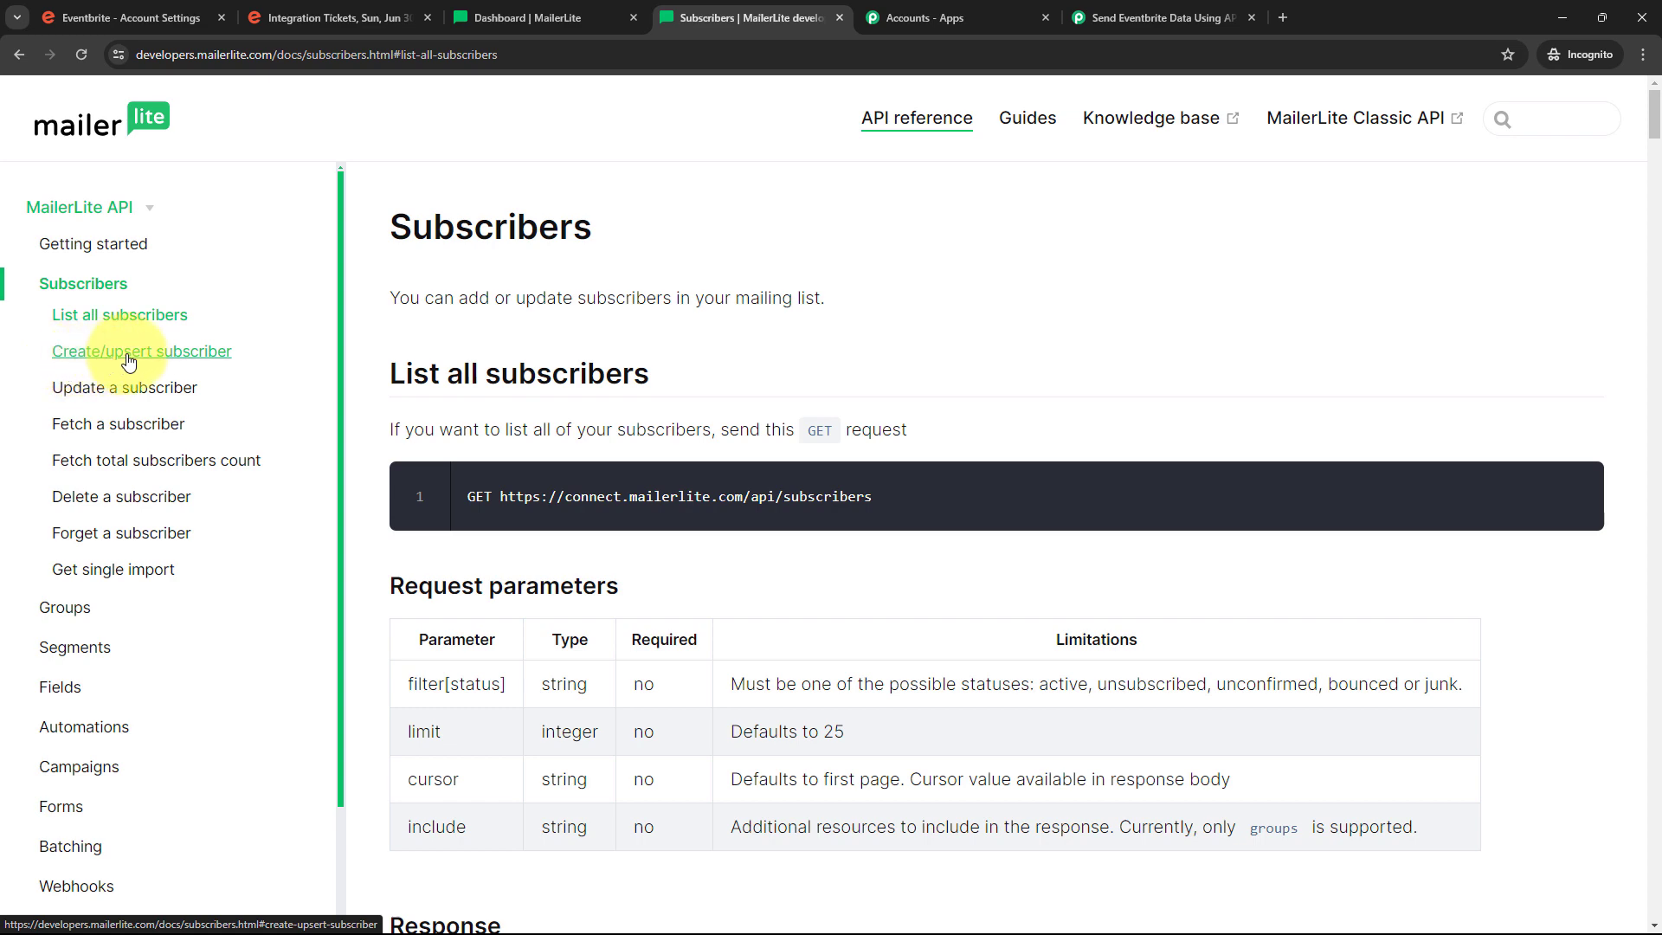
pyautogui.click(128, 360)
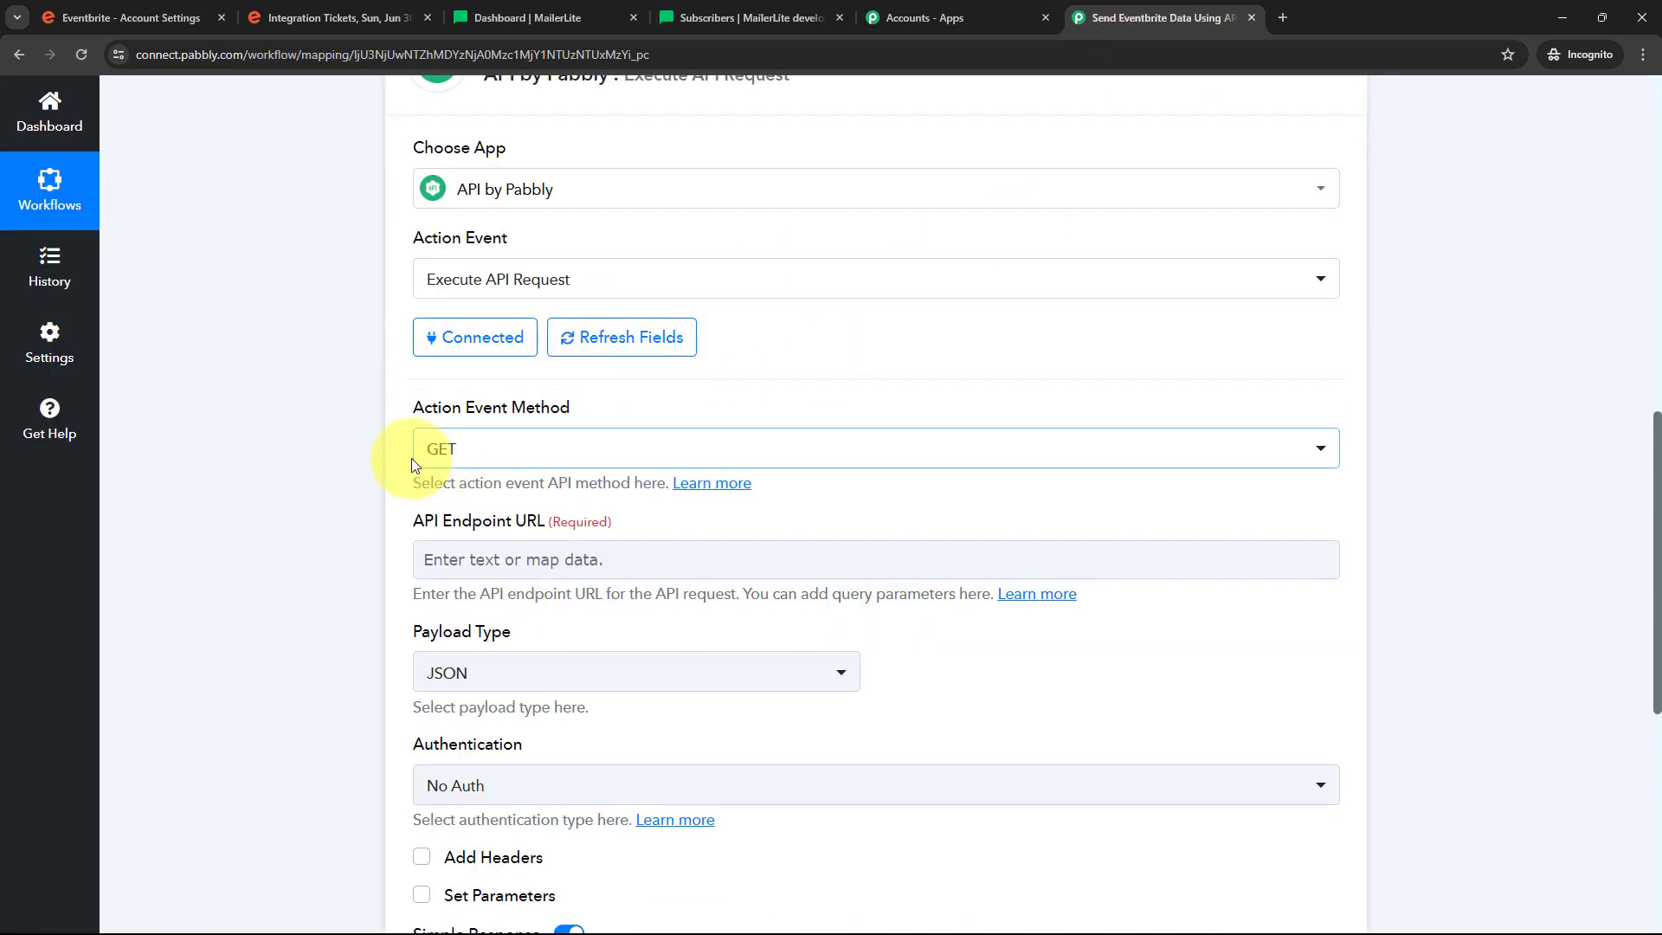
# Set the API step's request method to POST
pyautogui.click(1058, 454)
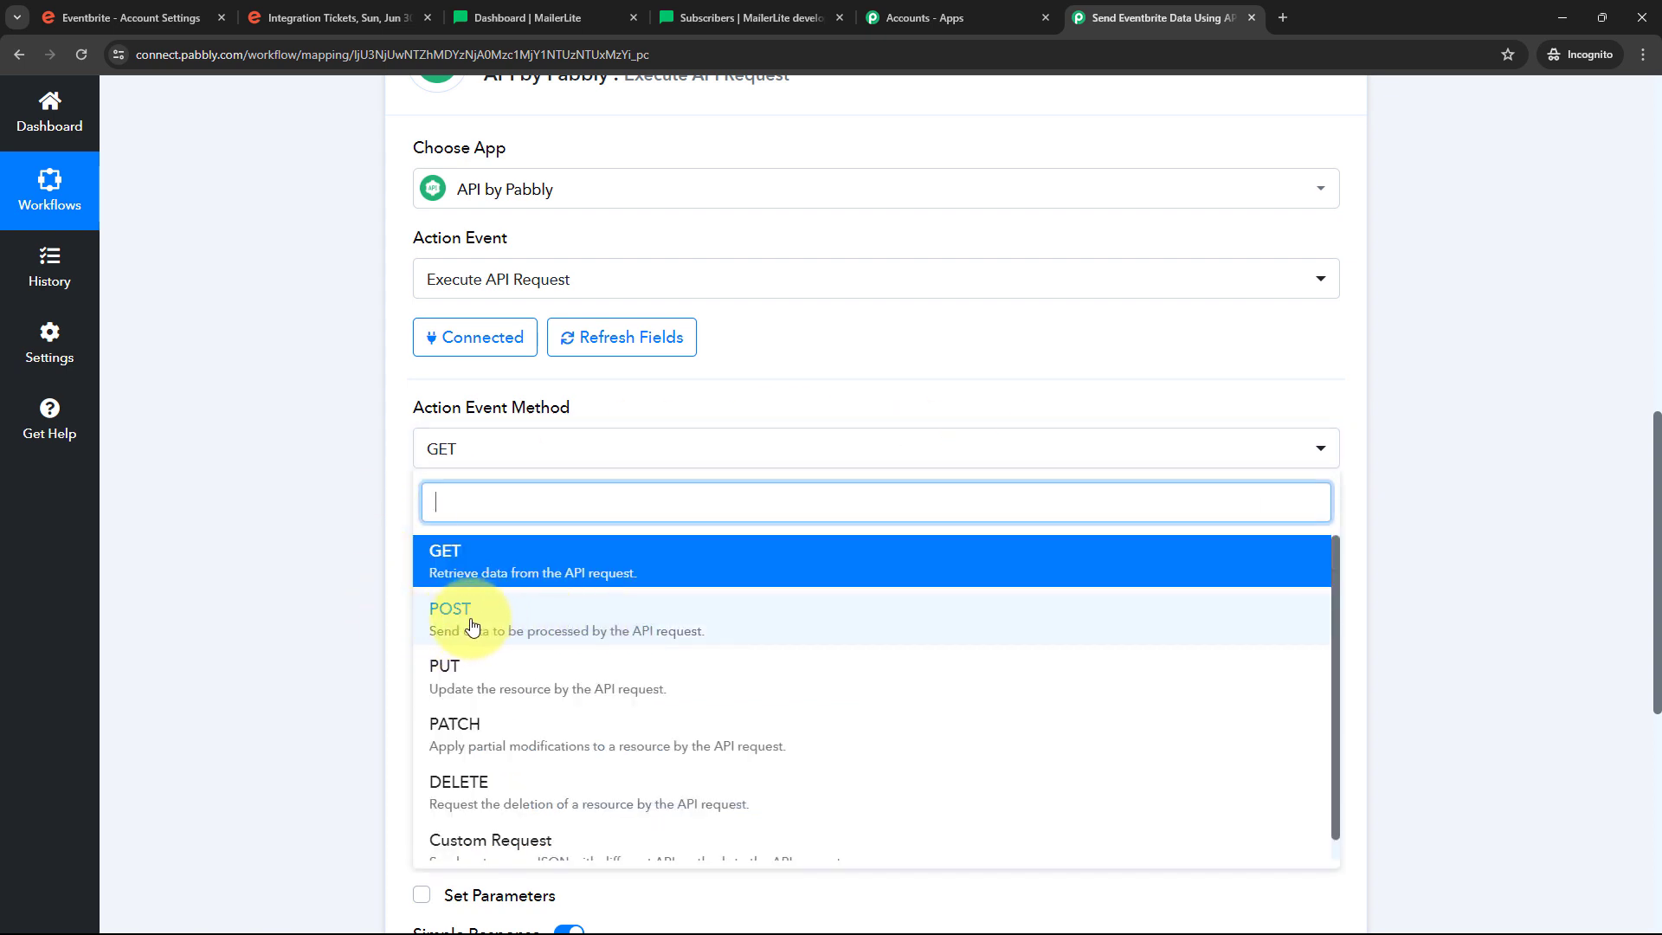
pyautogui.click(472, 625)
pyautogui.scroll(-1, 779, 485)
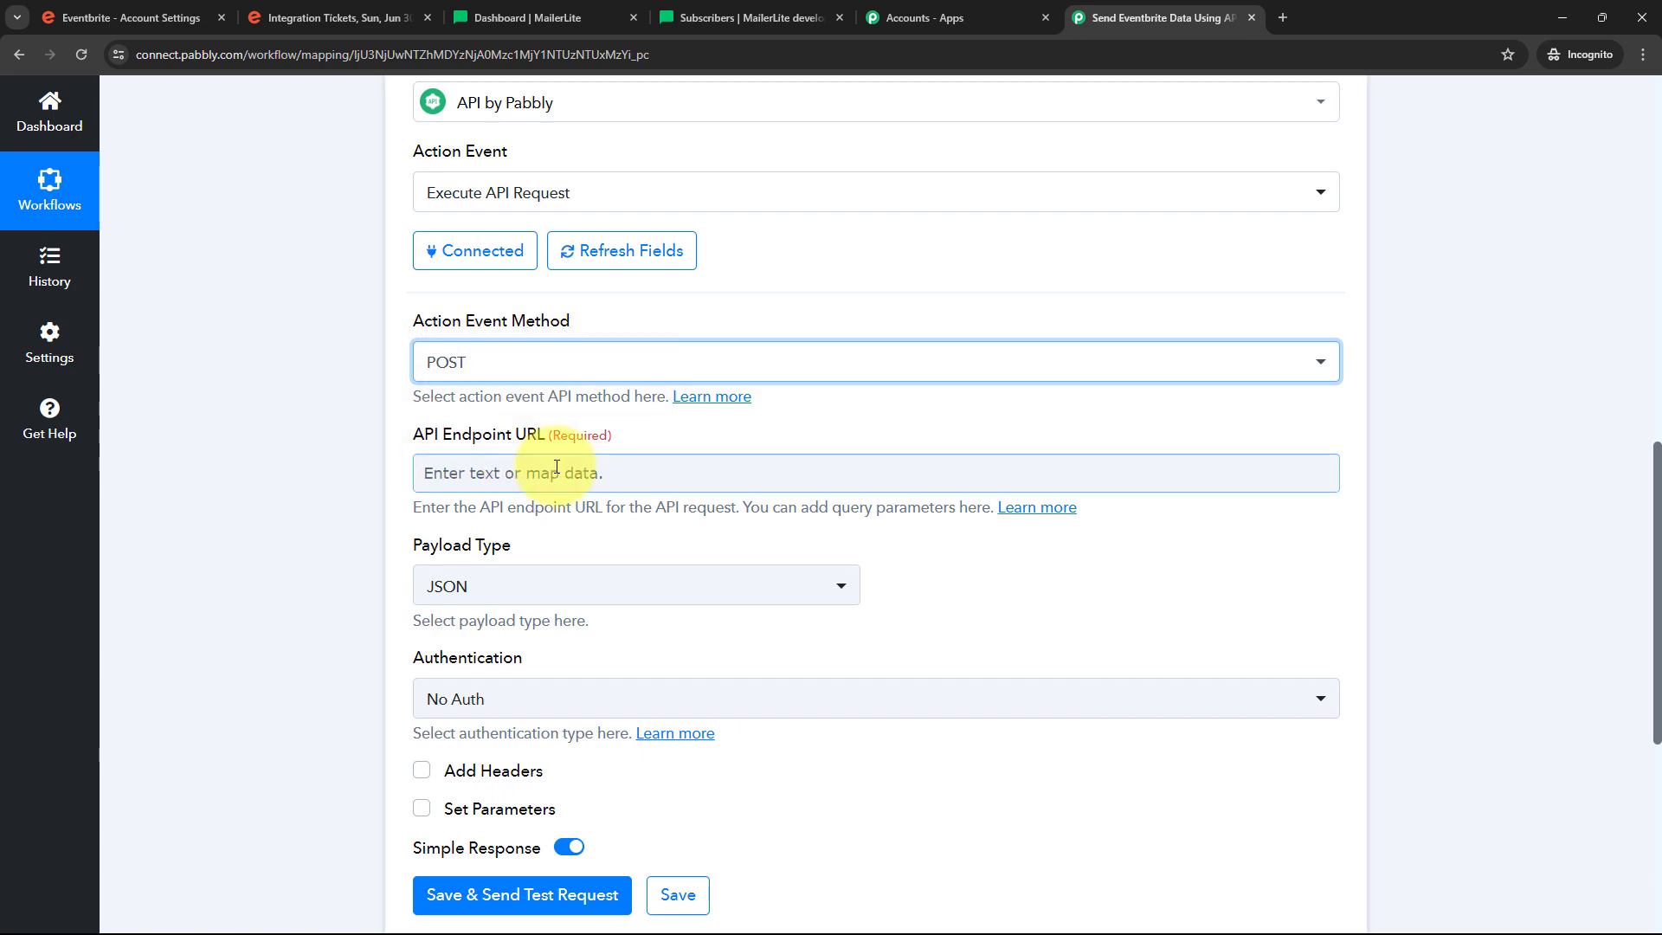
pyautogui.click(716, 18)
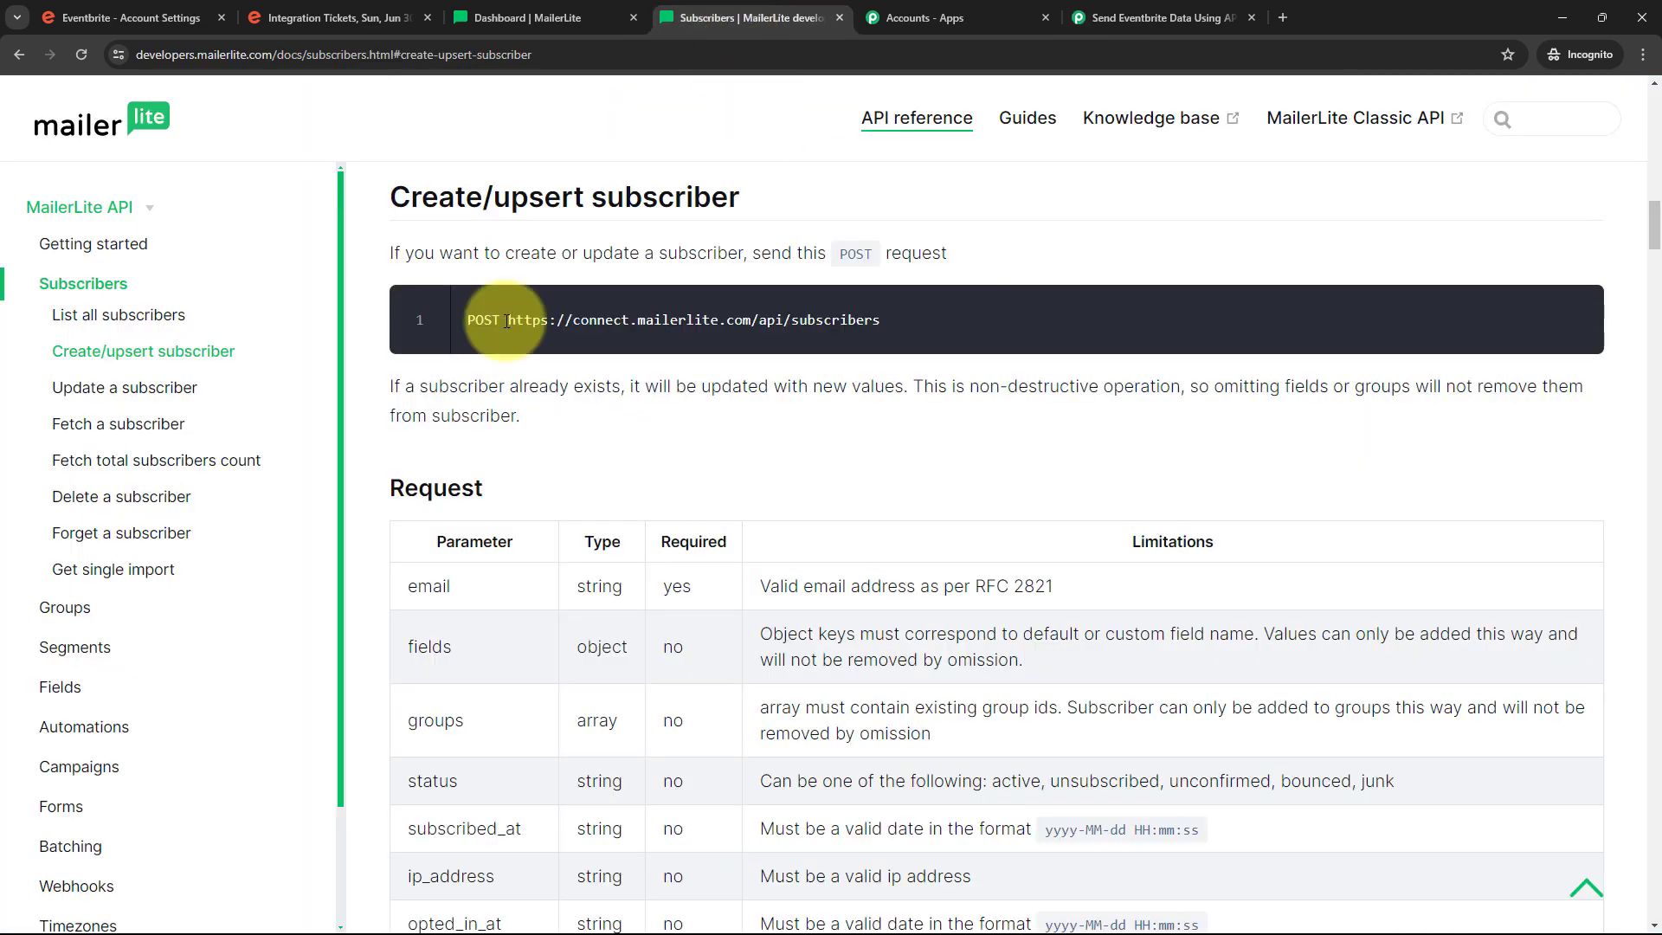
pyautogui.moveTo(509, 320); pyautogui.dragTo(893, 325)
pyautogui.hotkey('ctrl', 'c')
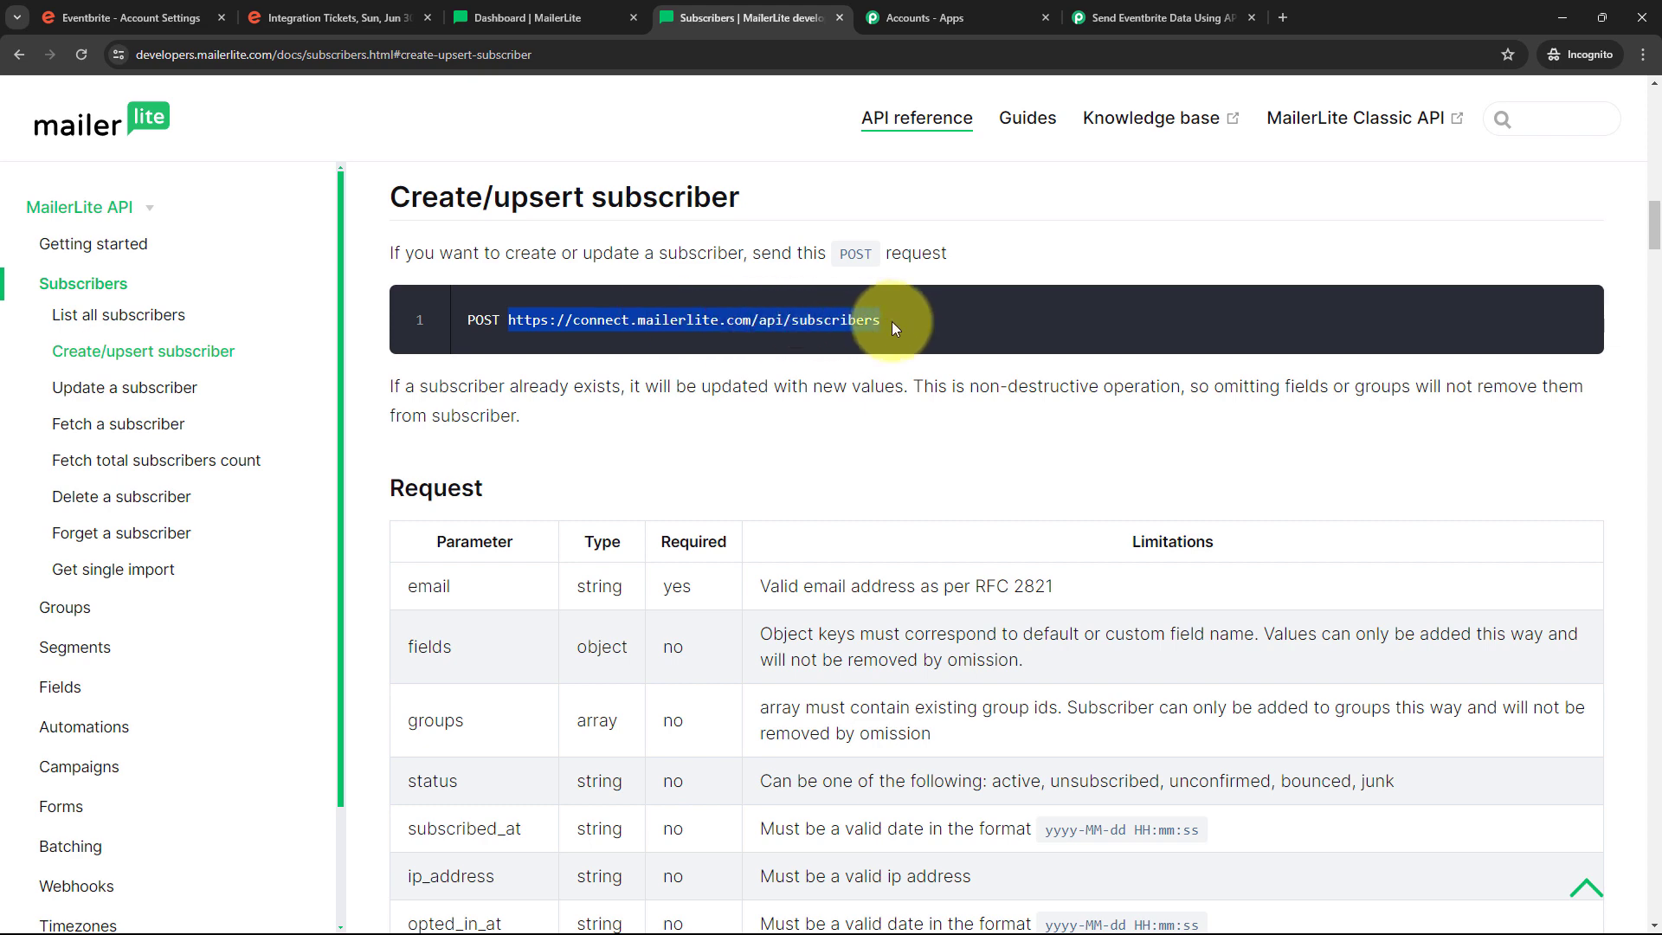
pyautogui.click(1151, 19)
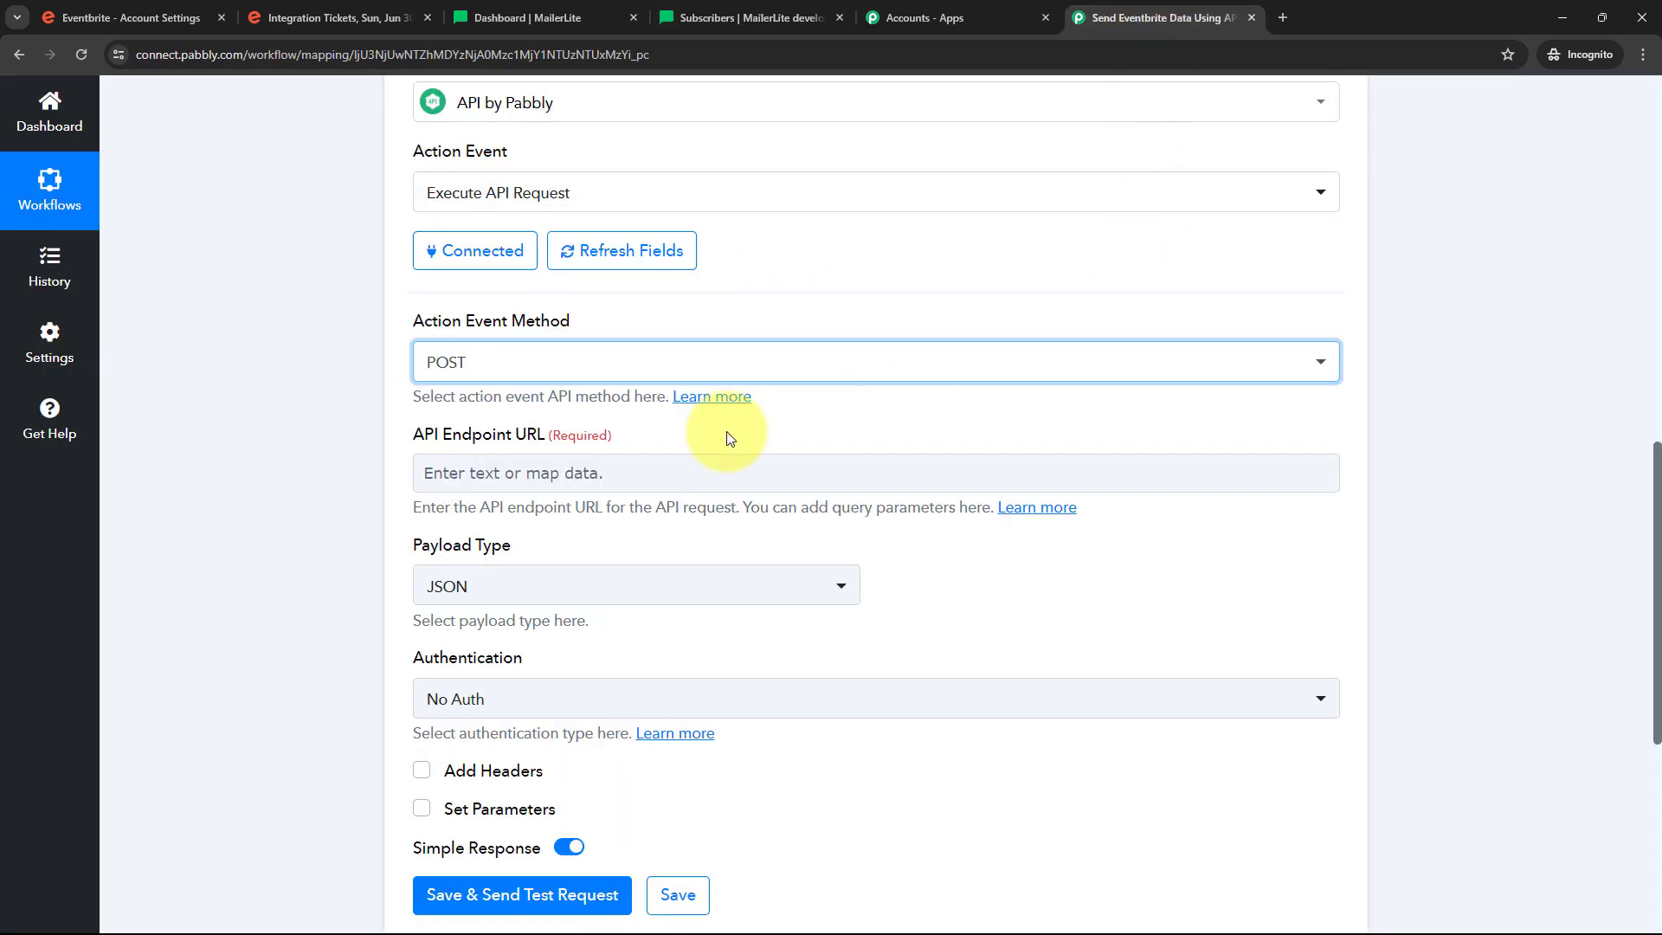
pyautogui.click(501, 470)
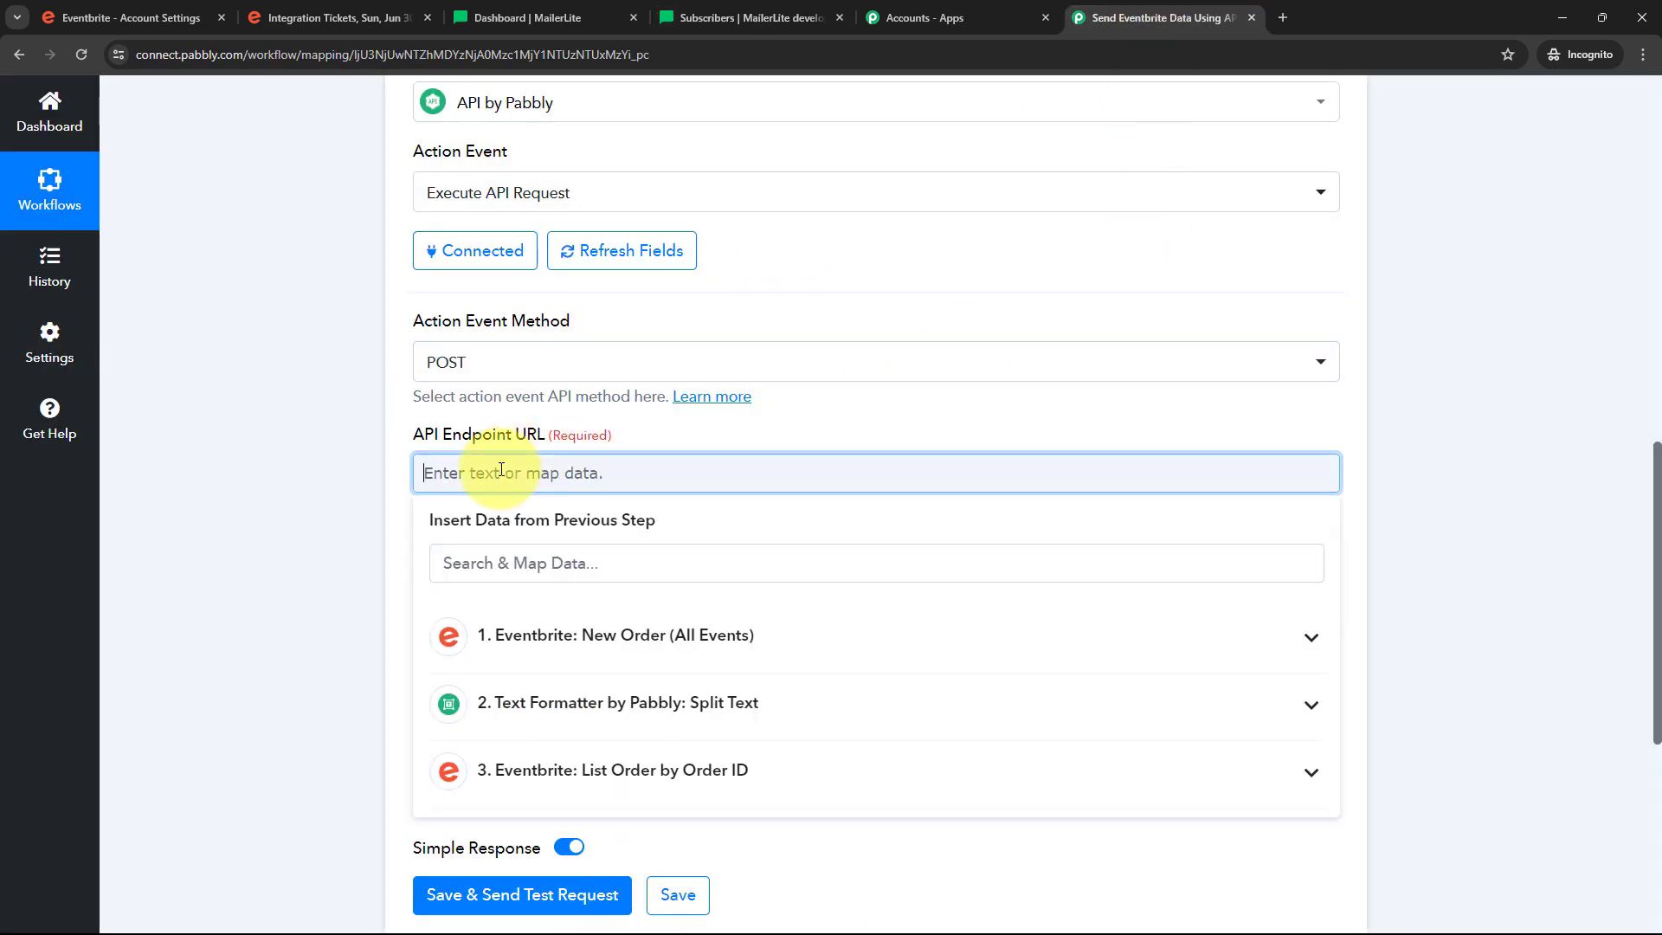
pyautogui.hotkey('ctrl', 'v')
pyautogui.scroll(-1, 554, 450)
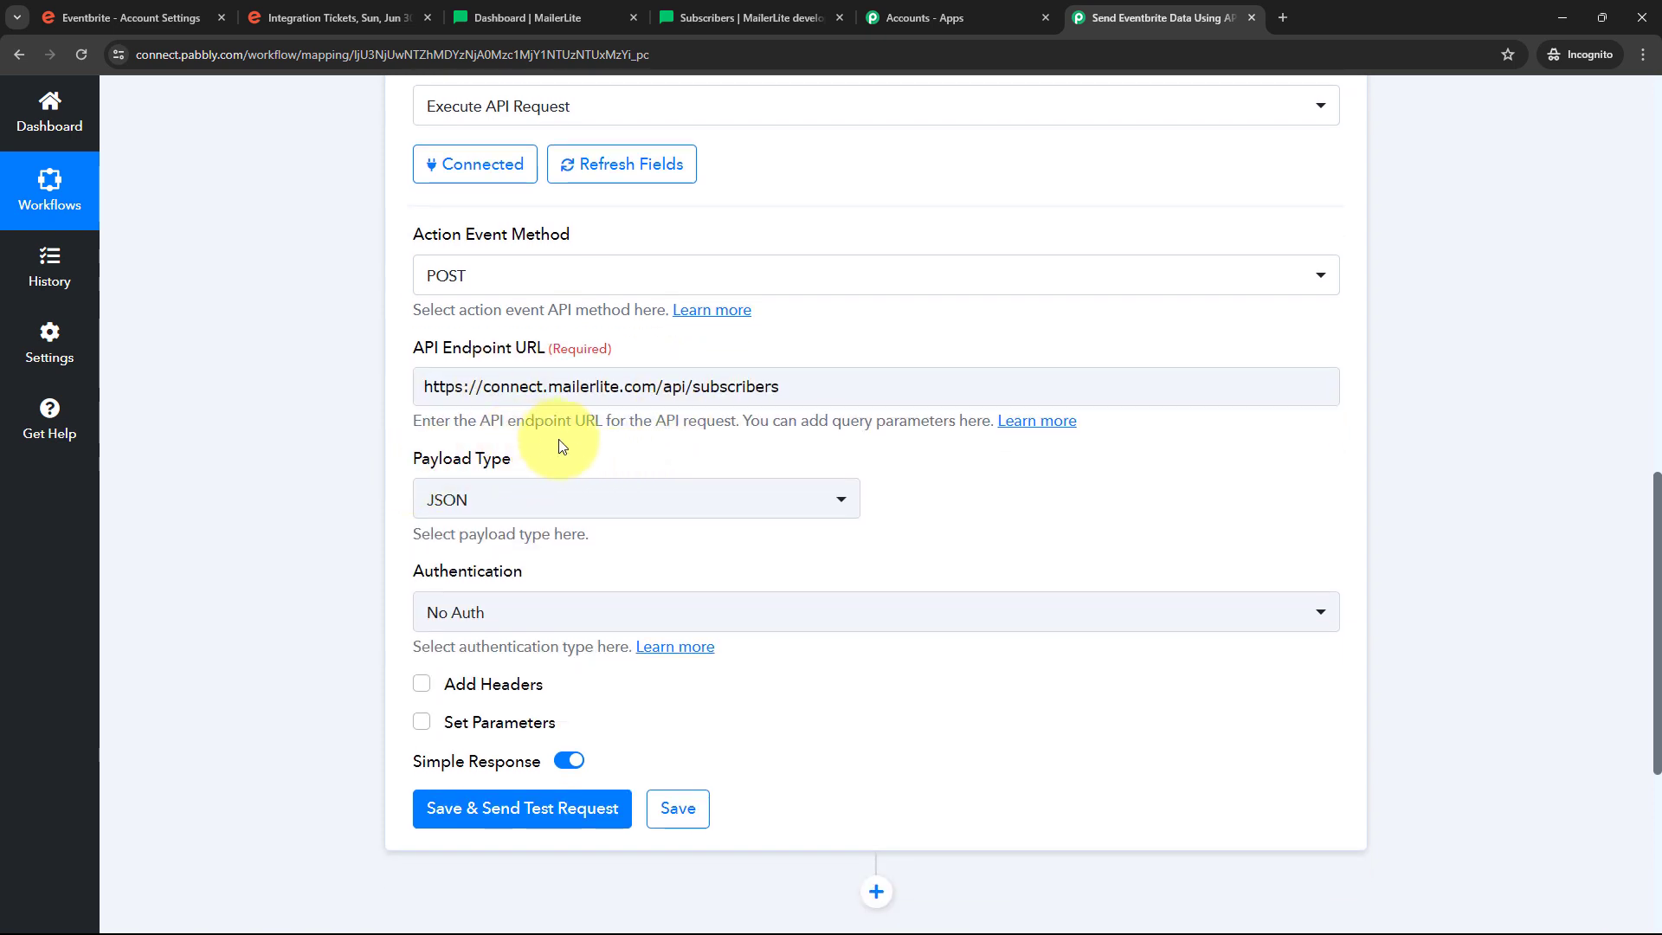
pyautogui.scroll(-1, 554, 443)
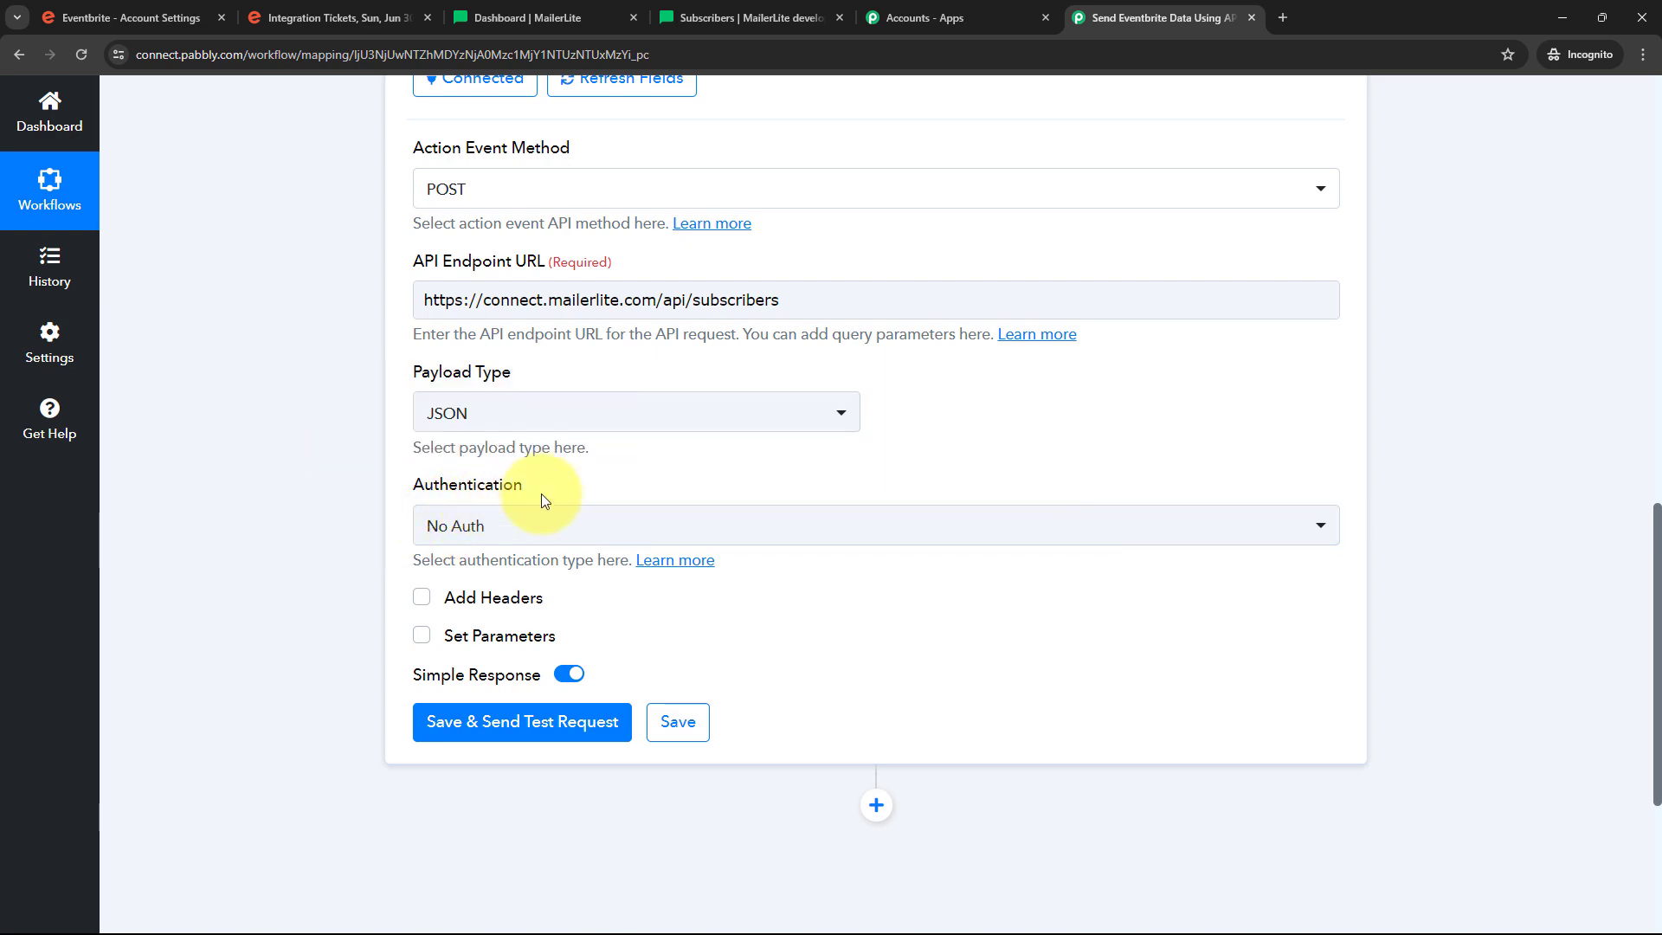
# Look up the 'Authorization: Bearer XXX' header format in the docs' Authentication section
pyautogui.click(729, 11)
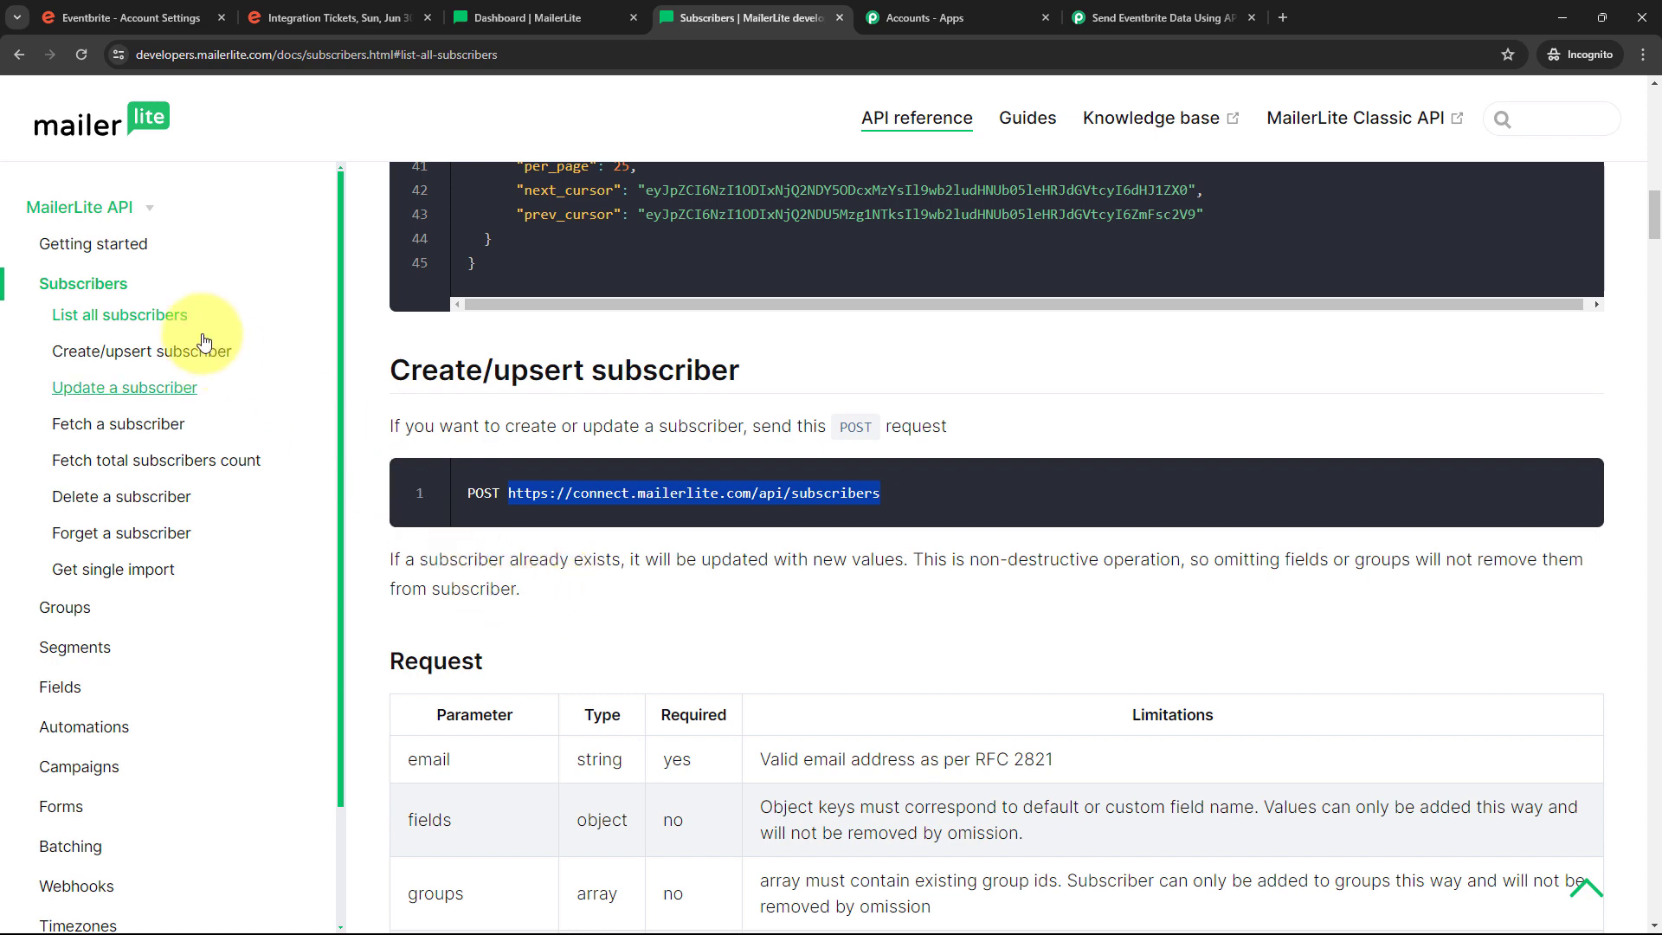
pyautogui.click(72, 251)
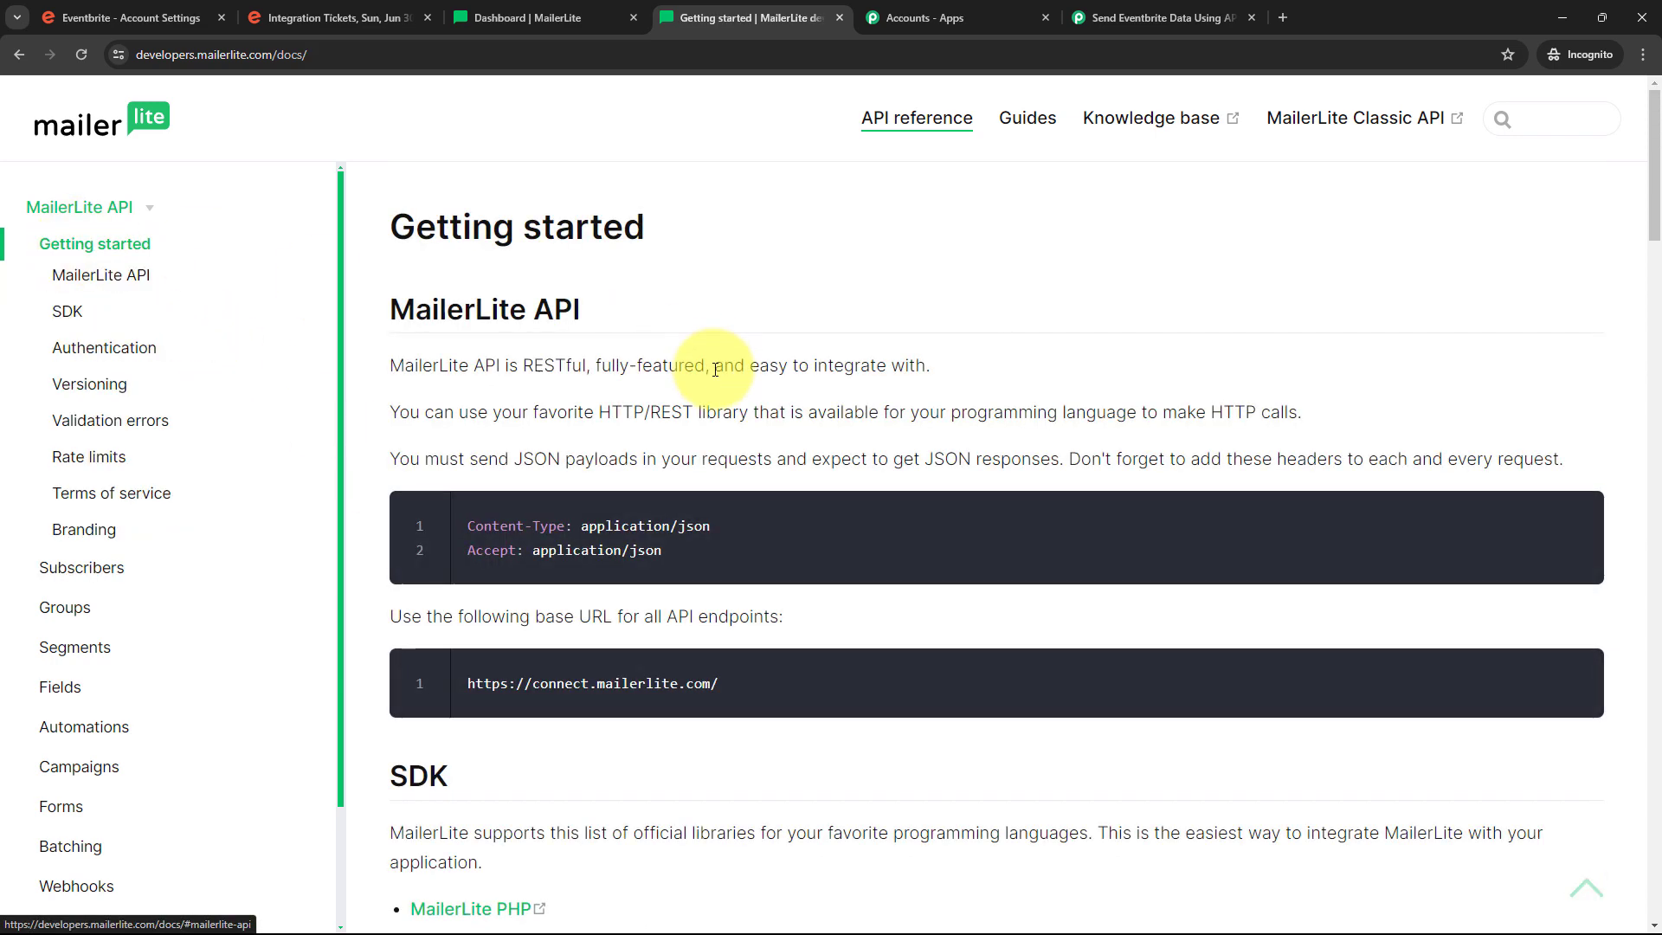
pyautogui.scroll(-3, 693, 363)
pyautogui.scroll(-9, 672, 386)
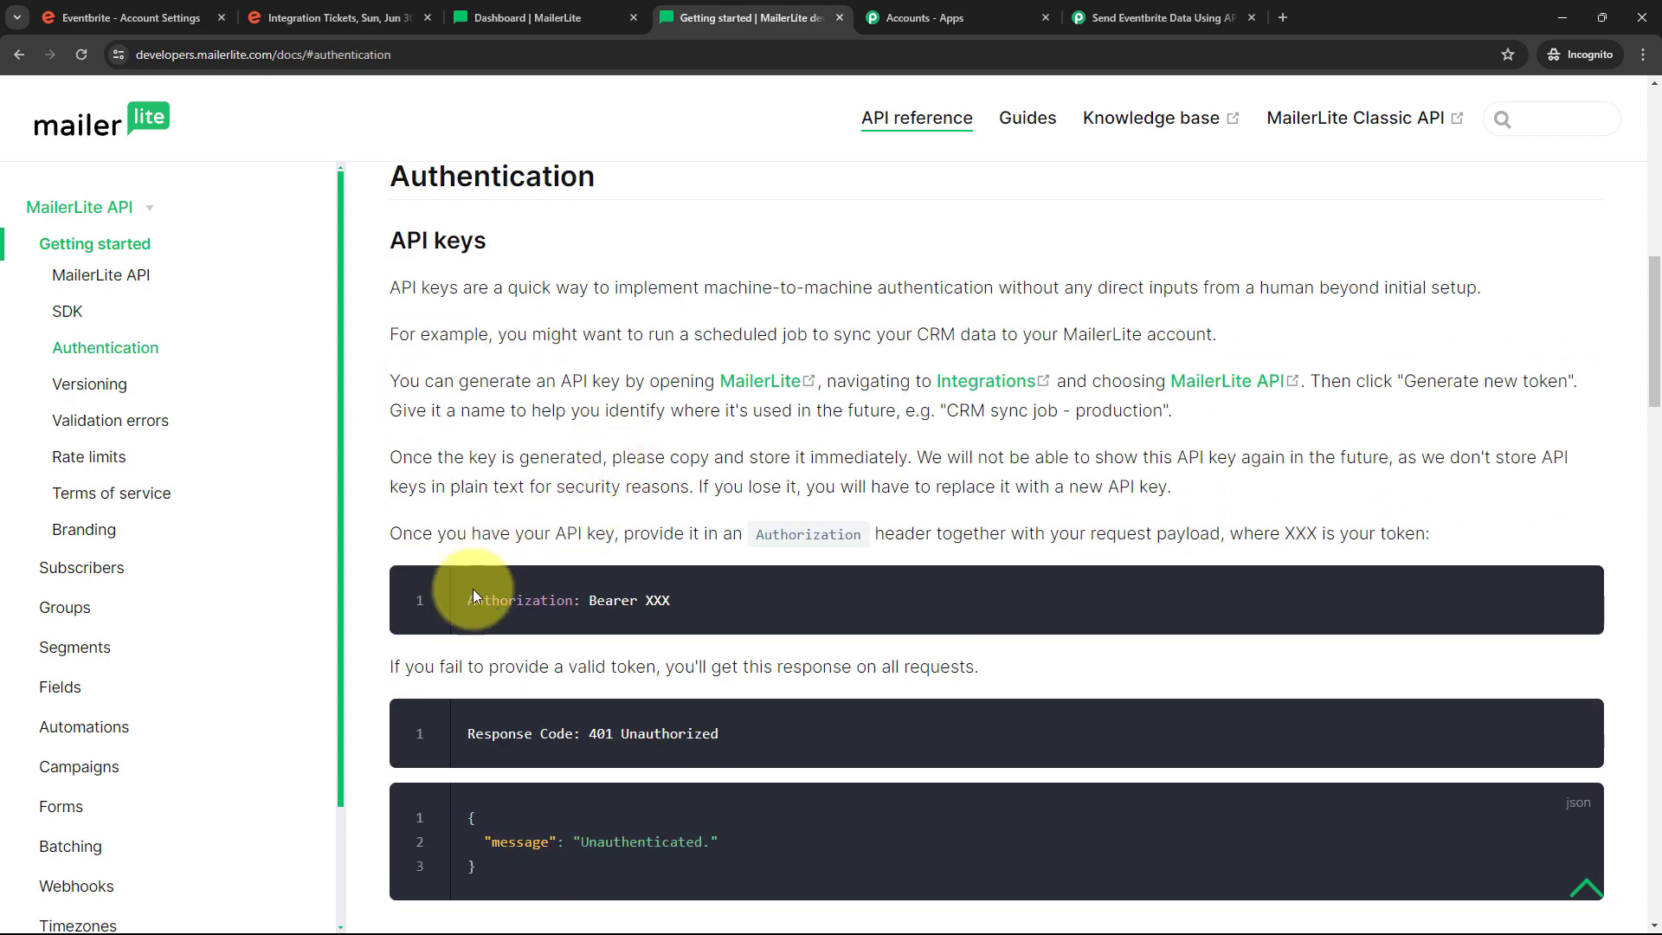
pyautogui.moveTo(589, 600); pyautogui.dragTo(703, 620)
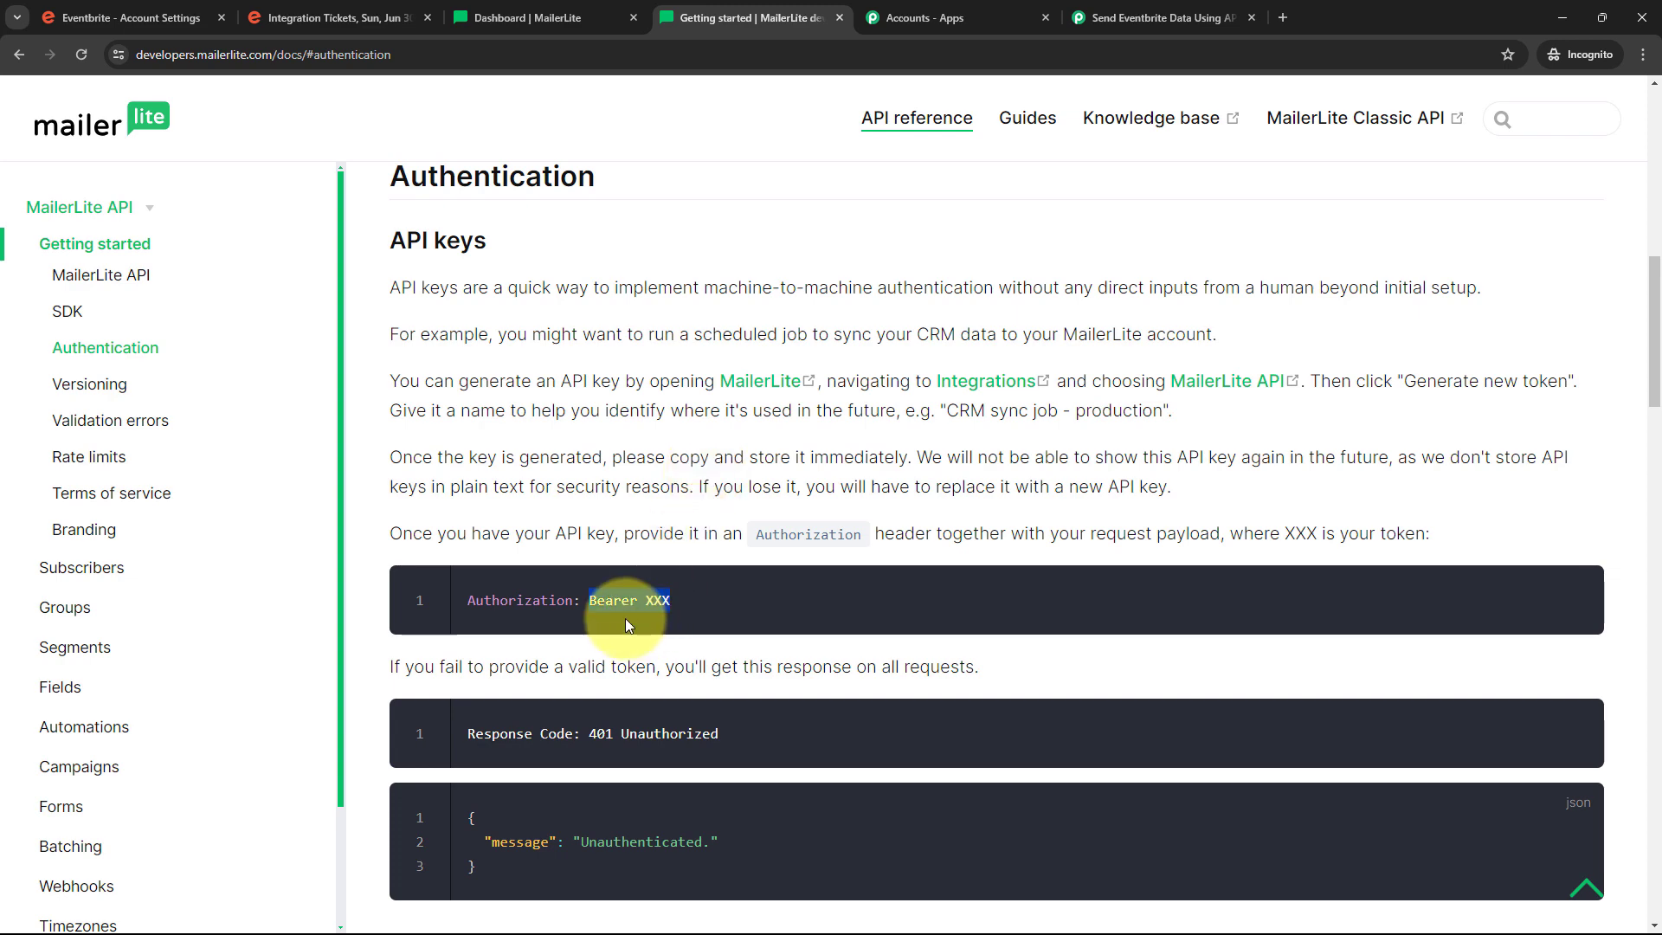
pyautogui.click(1159, 18)
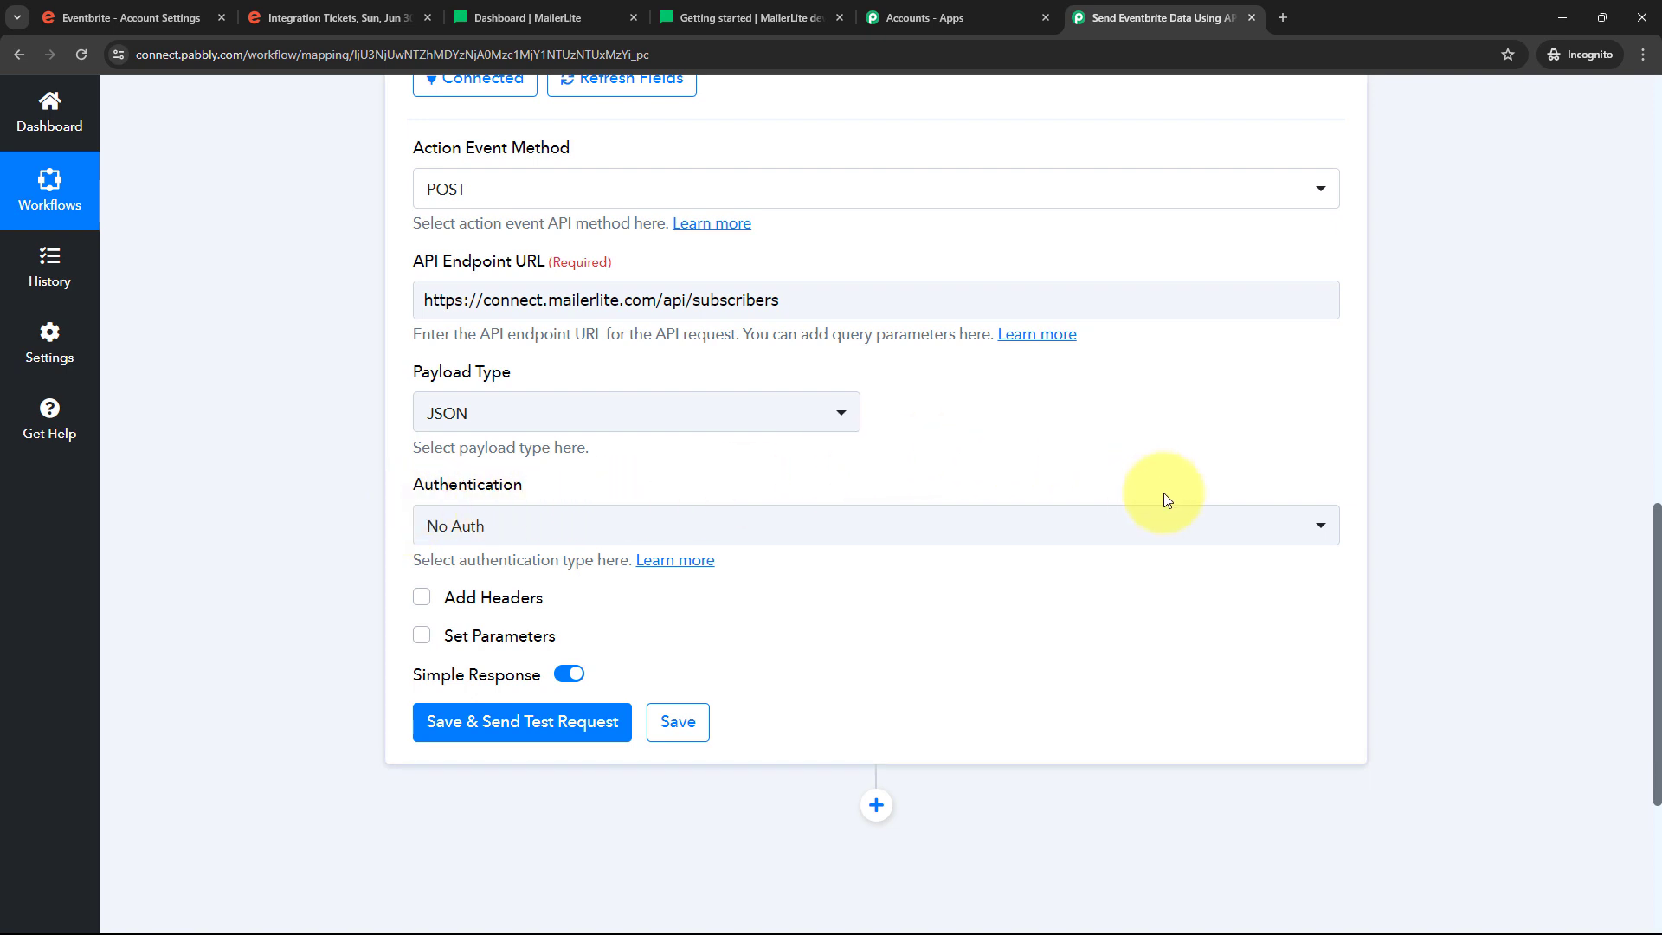
# Choose Bearer Token authentication for the API step, then bring up the MailerLite dashboard
pyautogui.click(976, 528)
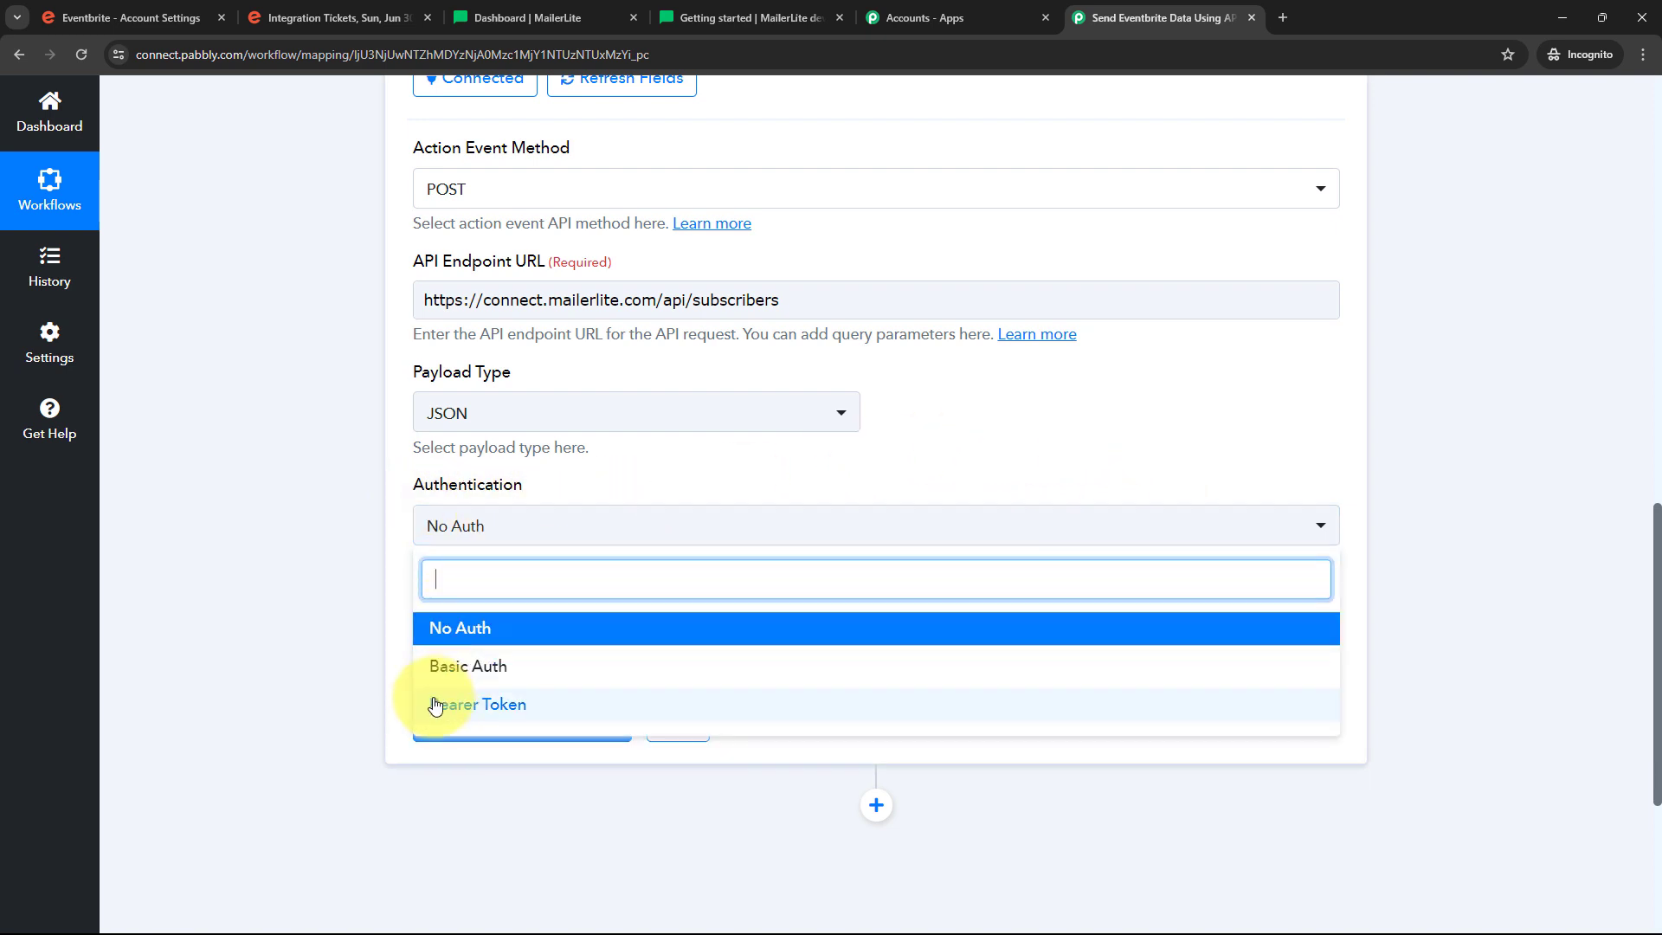
pyautogui.click(497, 708)
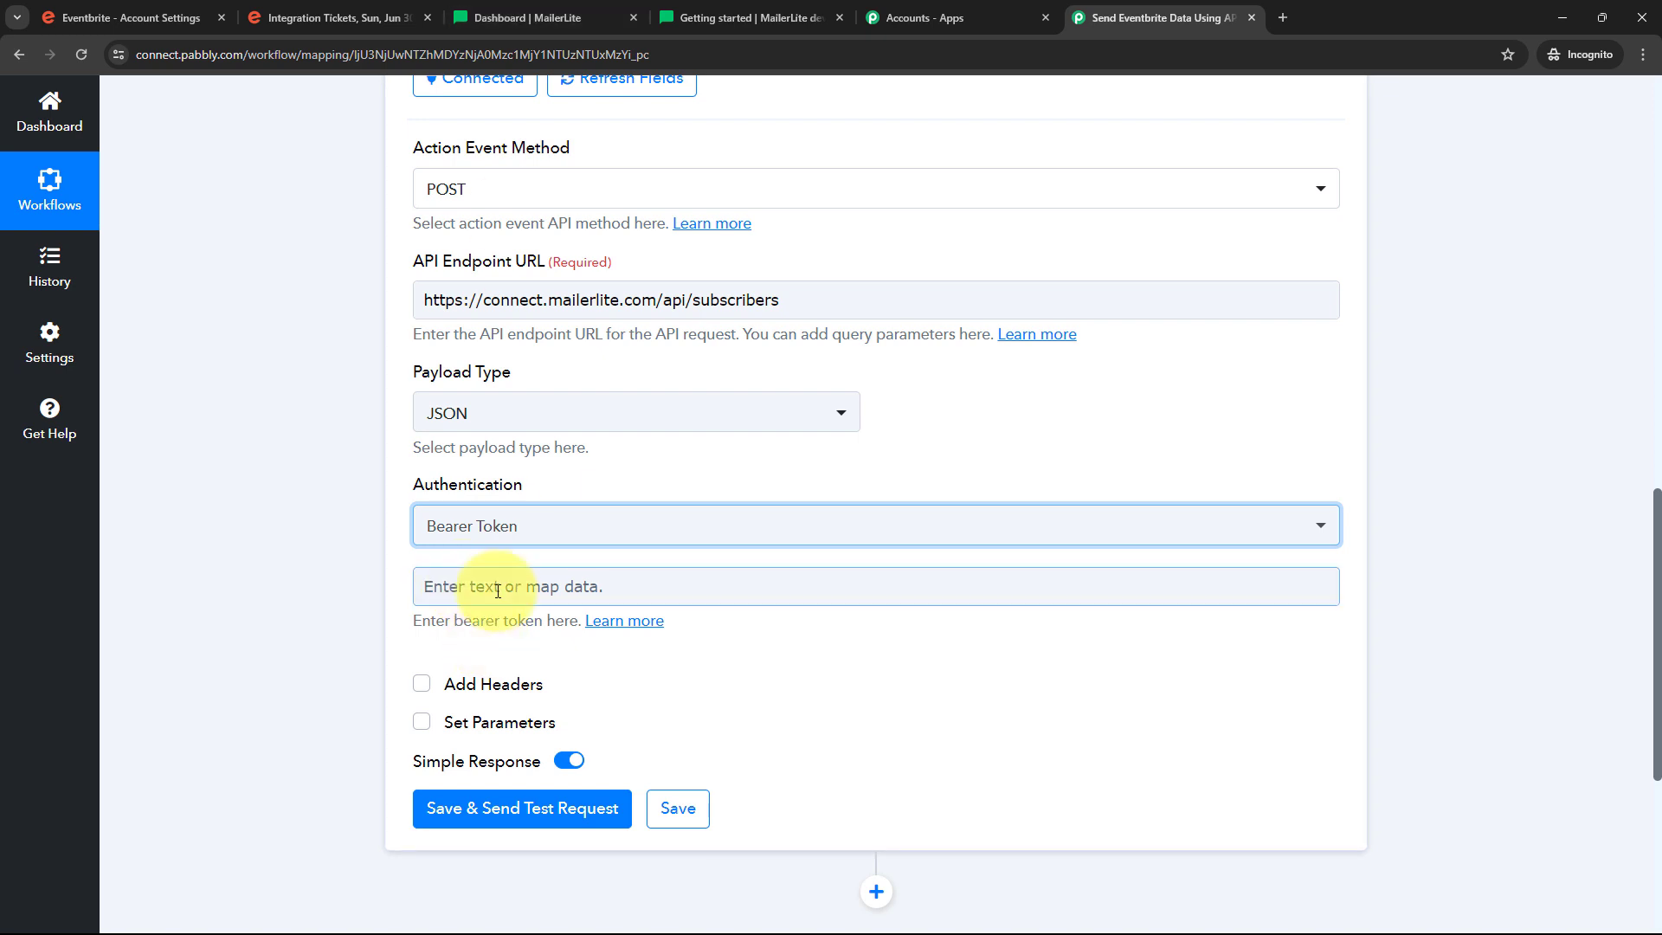
pyautogui.click(529, 29)
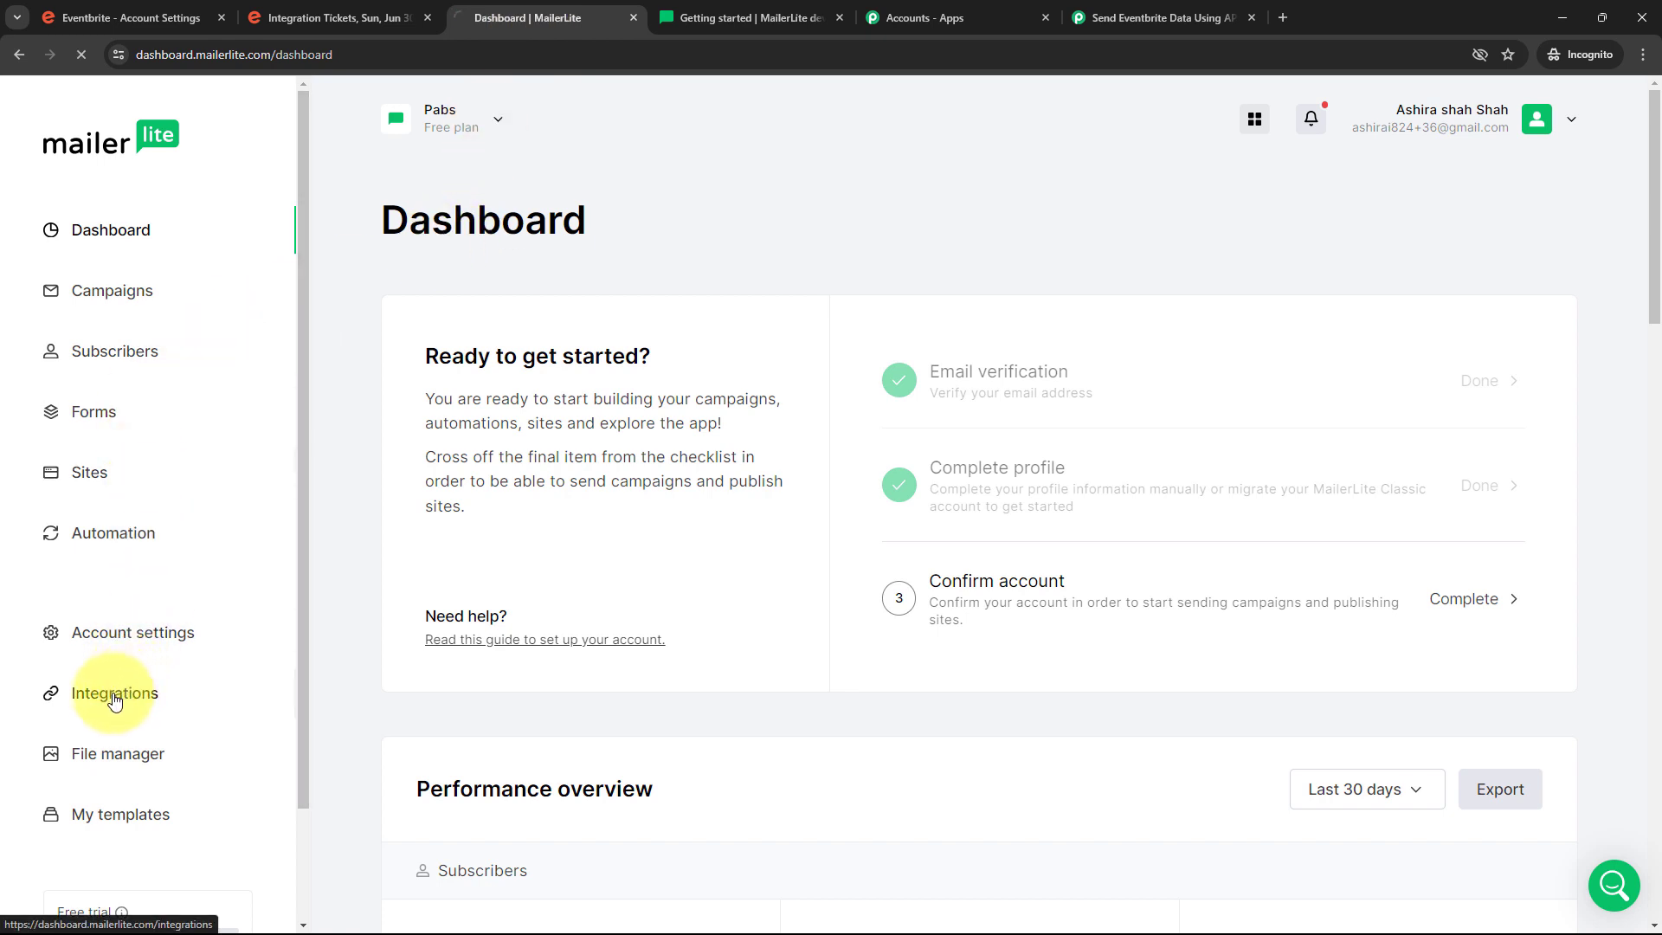
# Generate a MailerLite API token named 'API by Pabbly' and copy its key
pyautogui.click(115, 697)
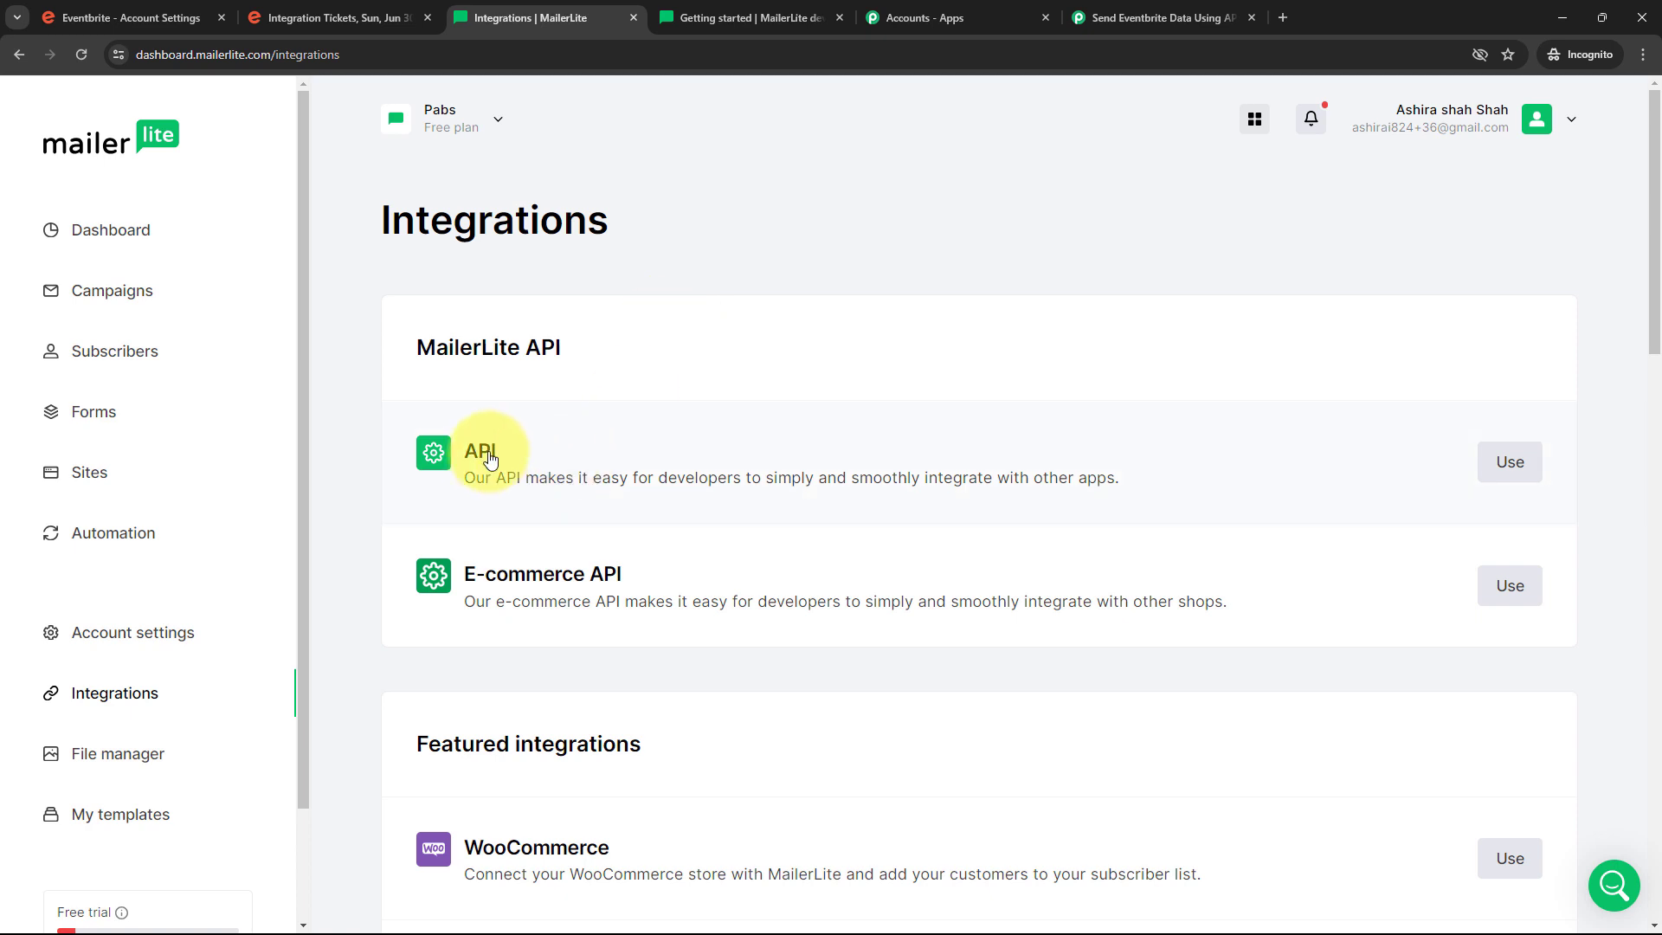
pyautogui.click(491, 459)
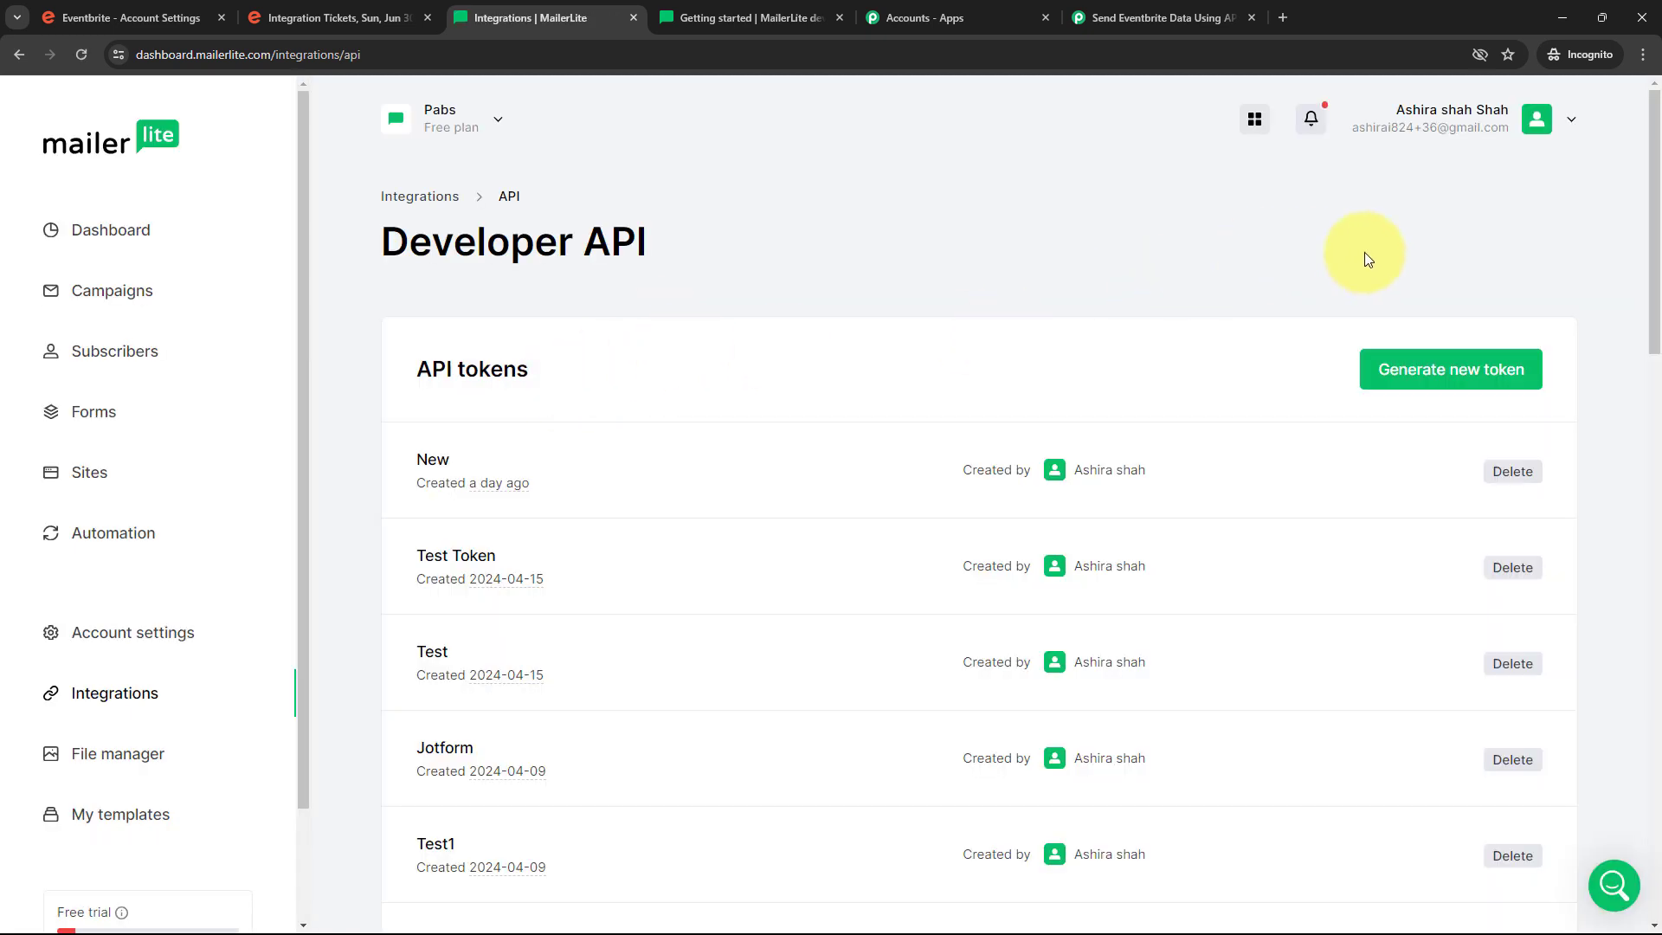
pyautogui.click(1451, 374)
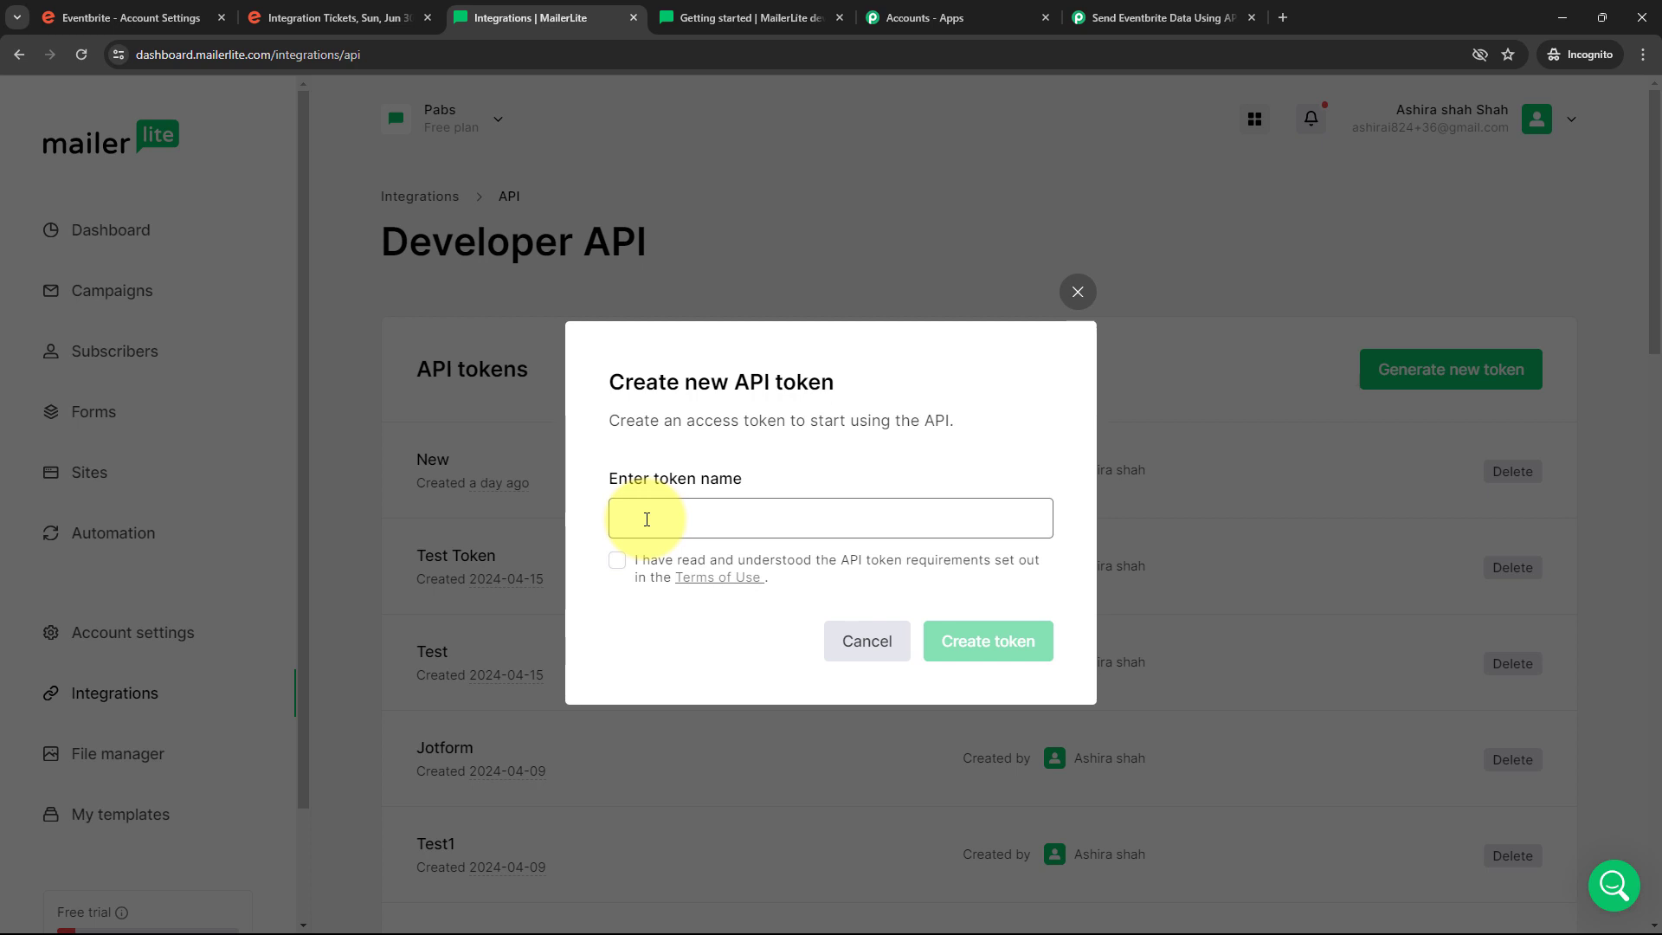
pyautogui.hotkey('ctrl', 'v')
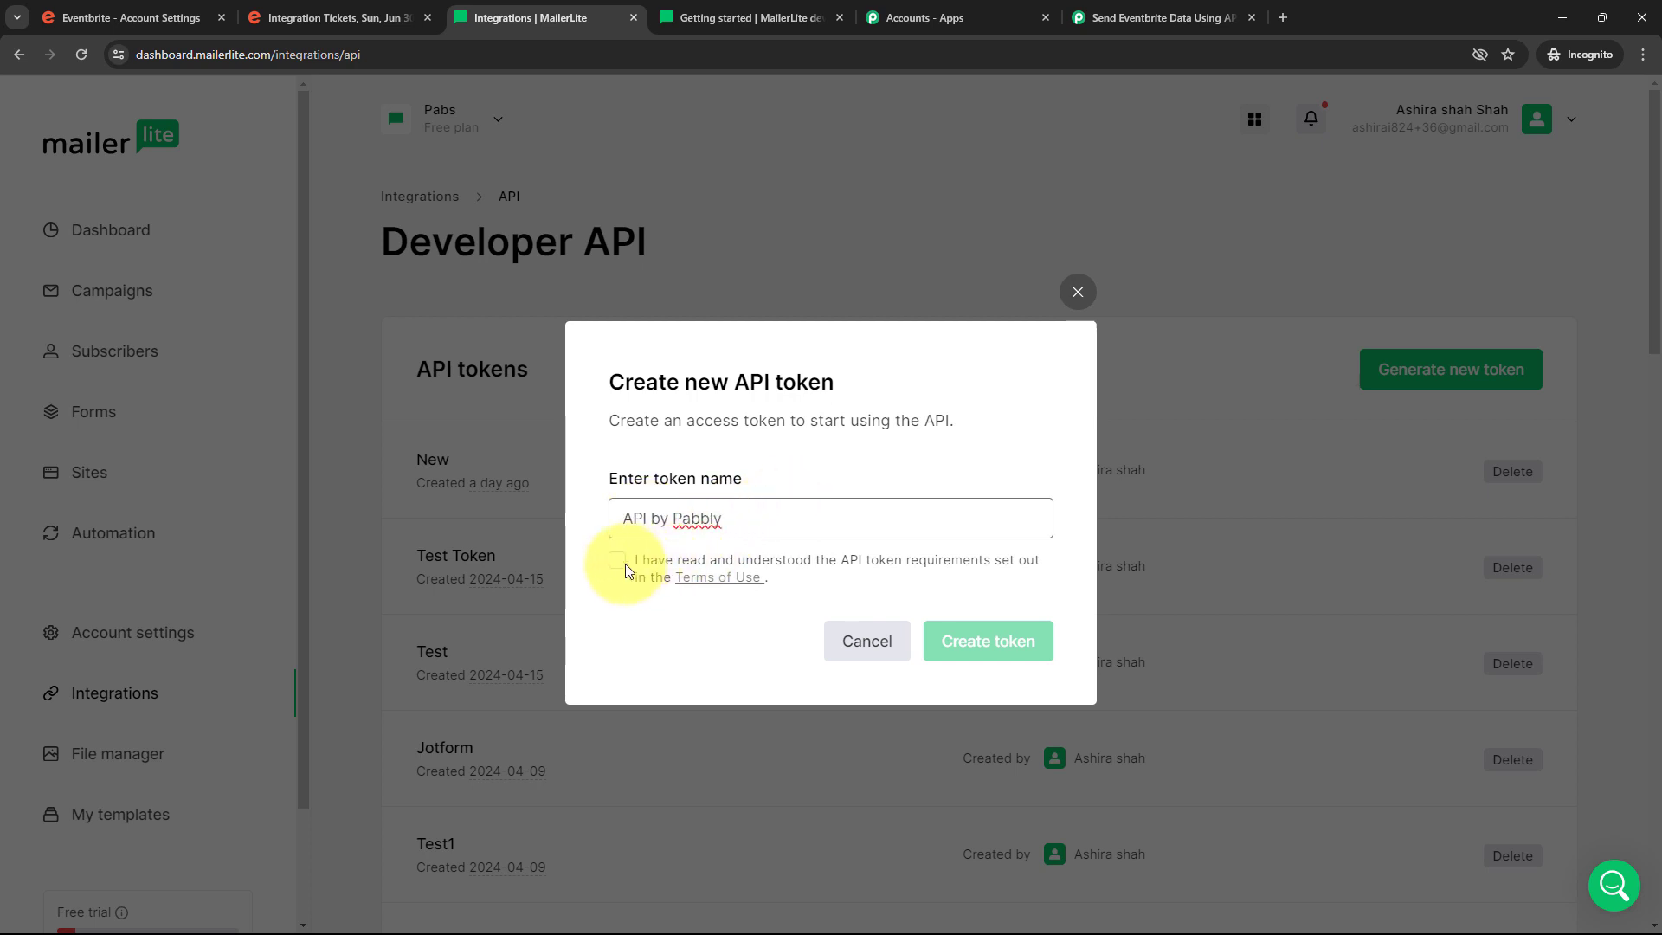
pyautogui.click(617, 562)
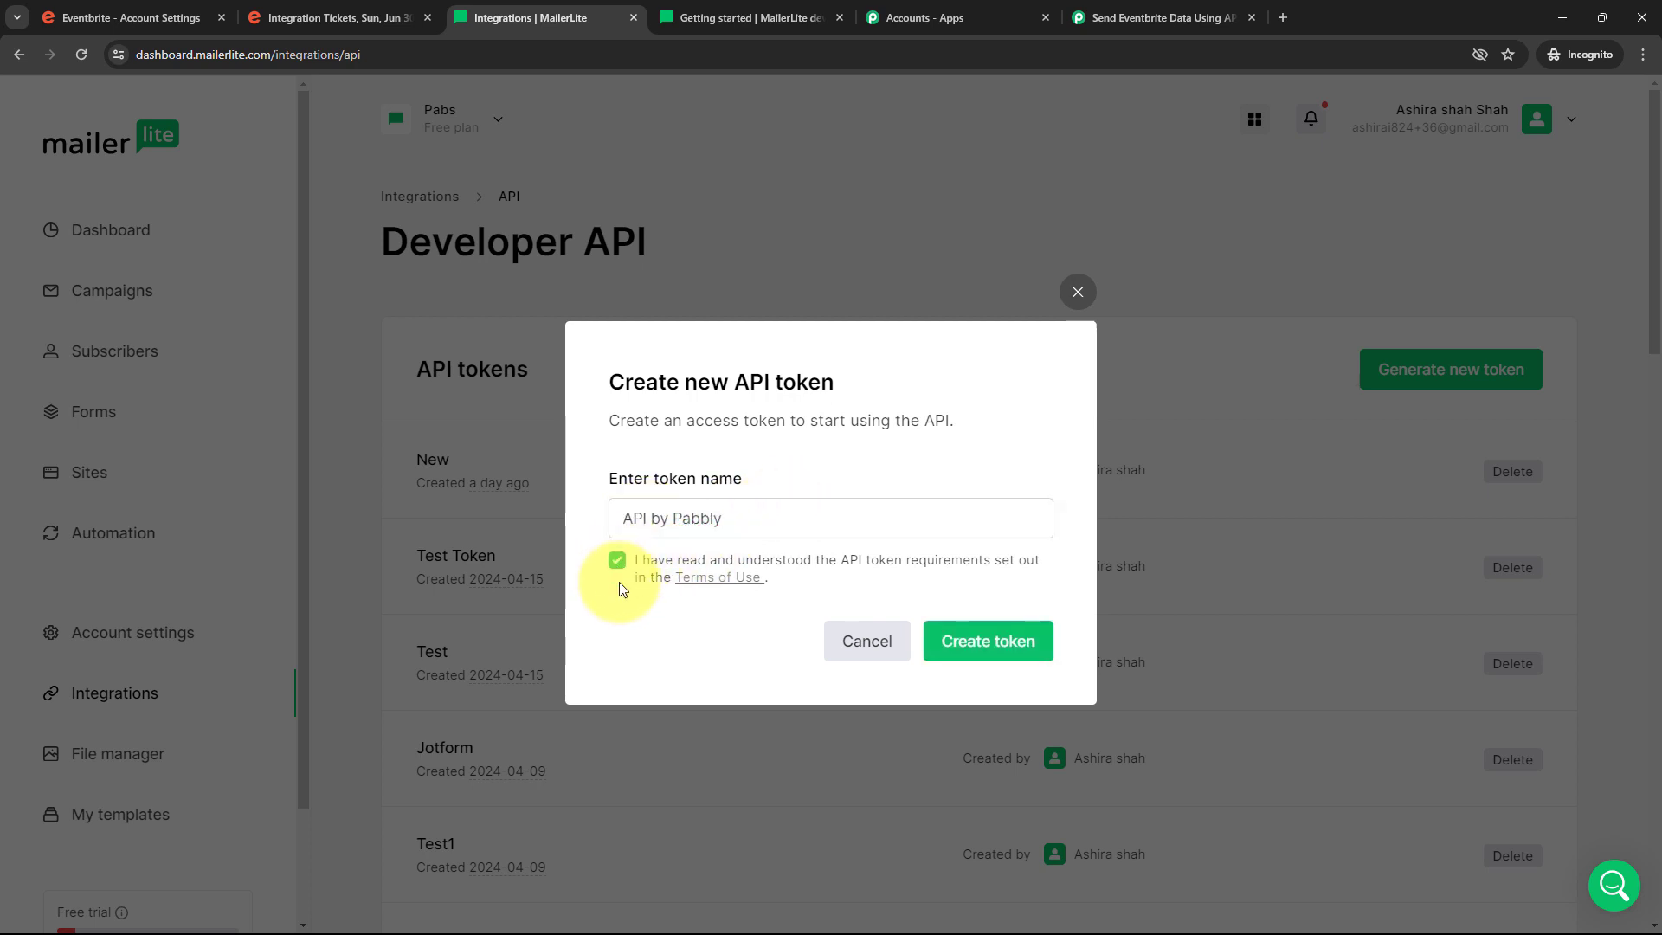
pyautogui.click(973, 648)
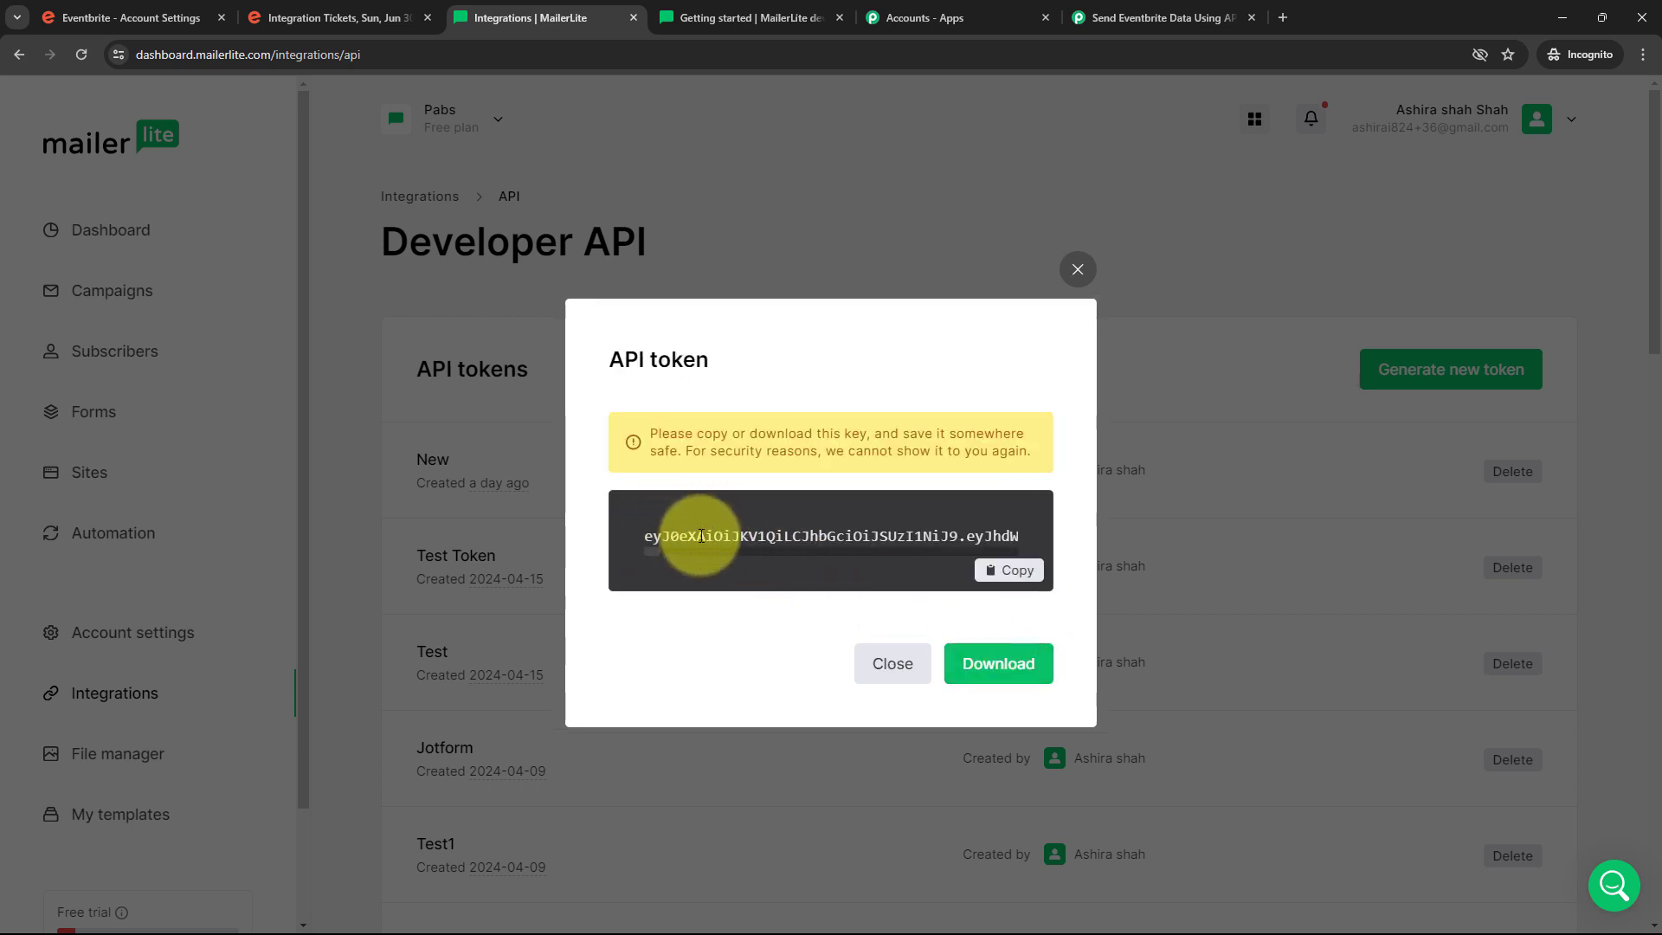
pyautogui.click(1011, 571)
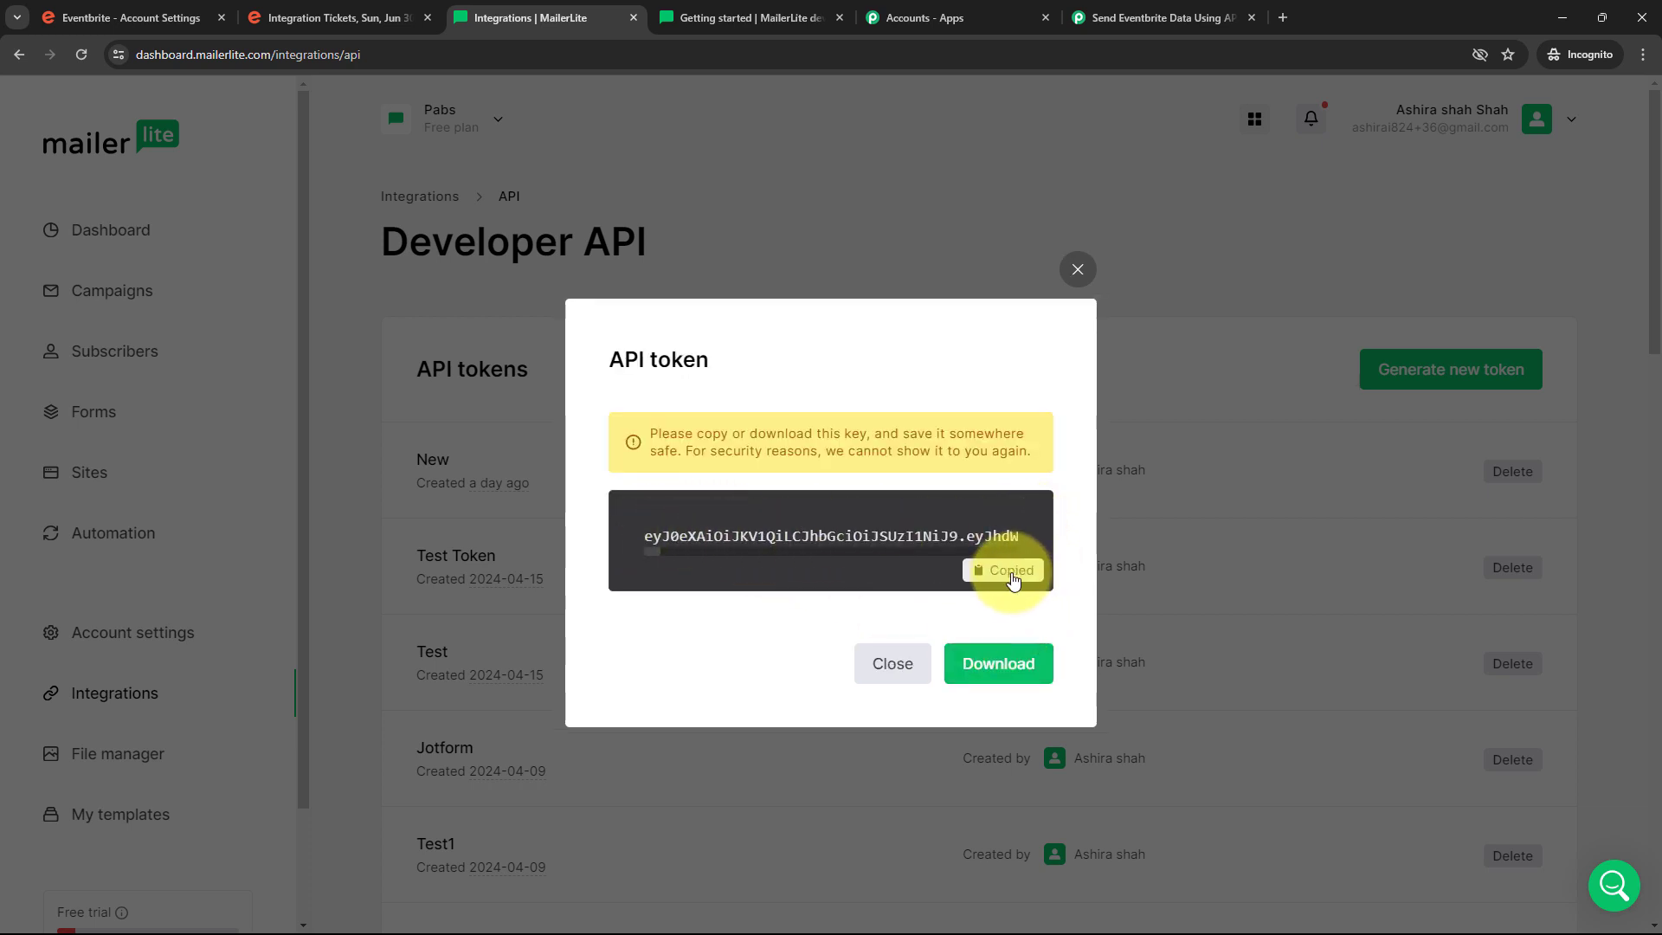
pyautogui.click(1153, 19)
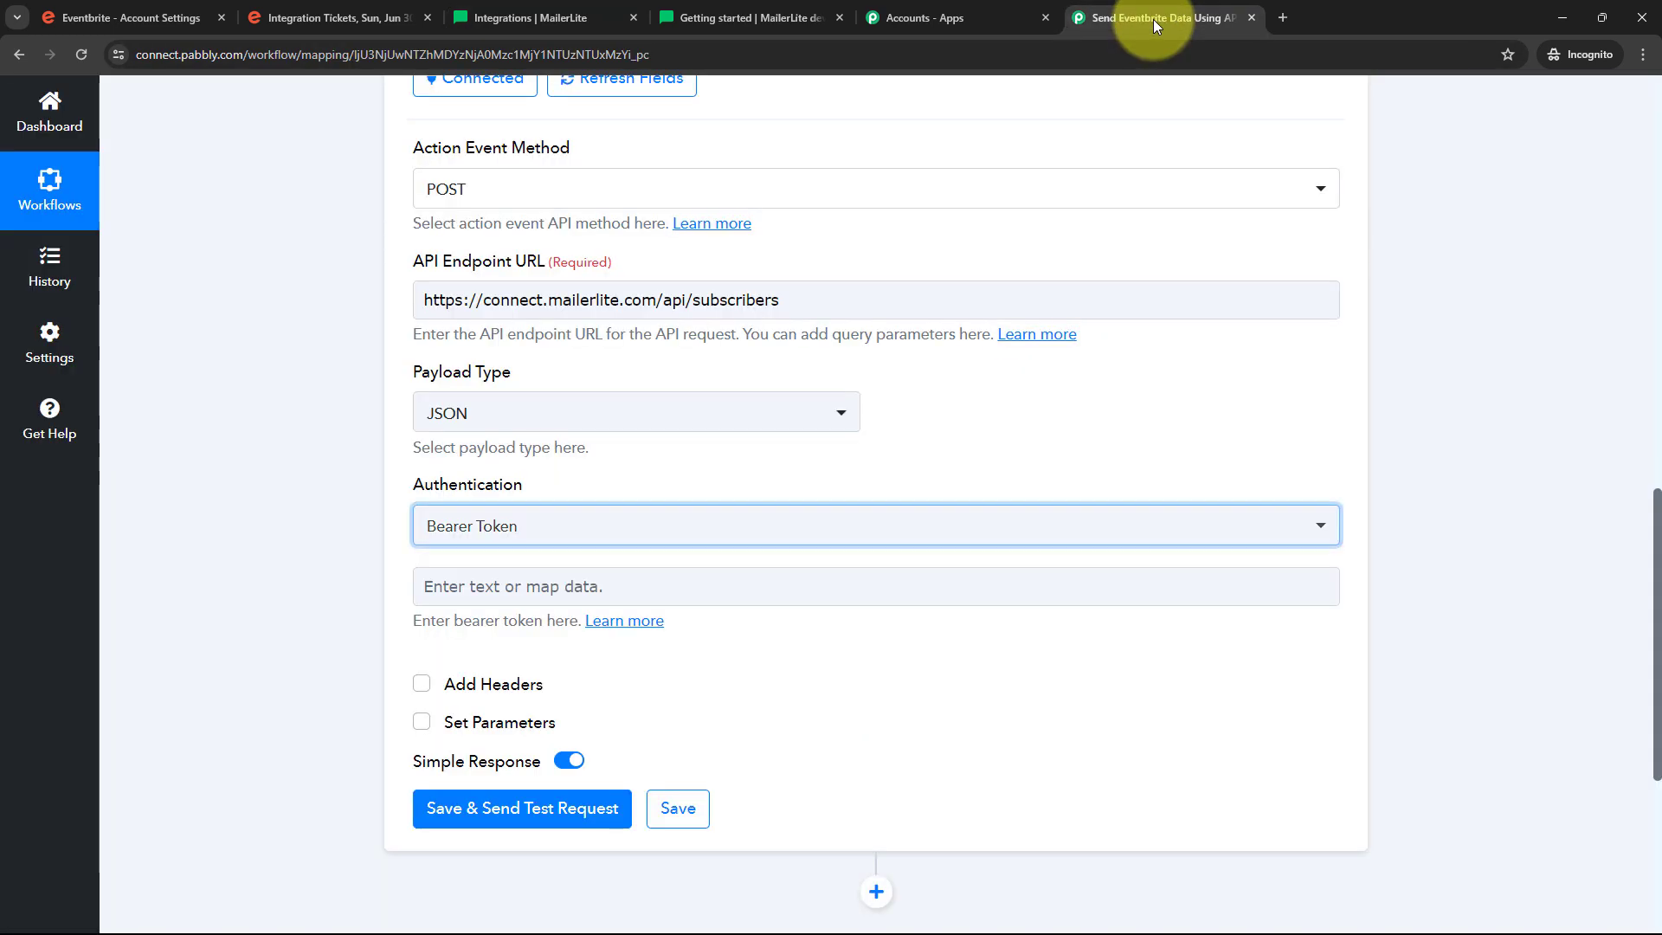
# Paste the MailerLite API key as the bearer token and enable Set Parameters
pyautogui.click(446, 586)
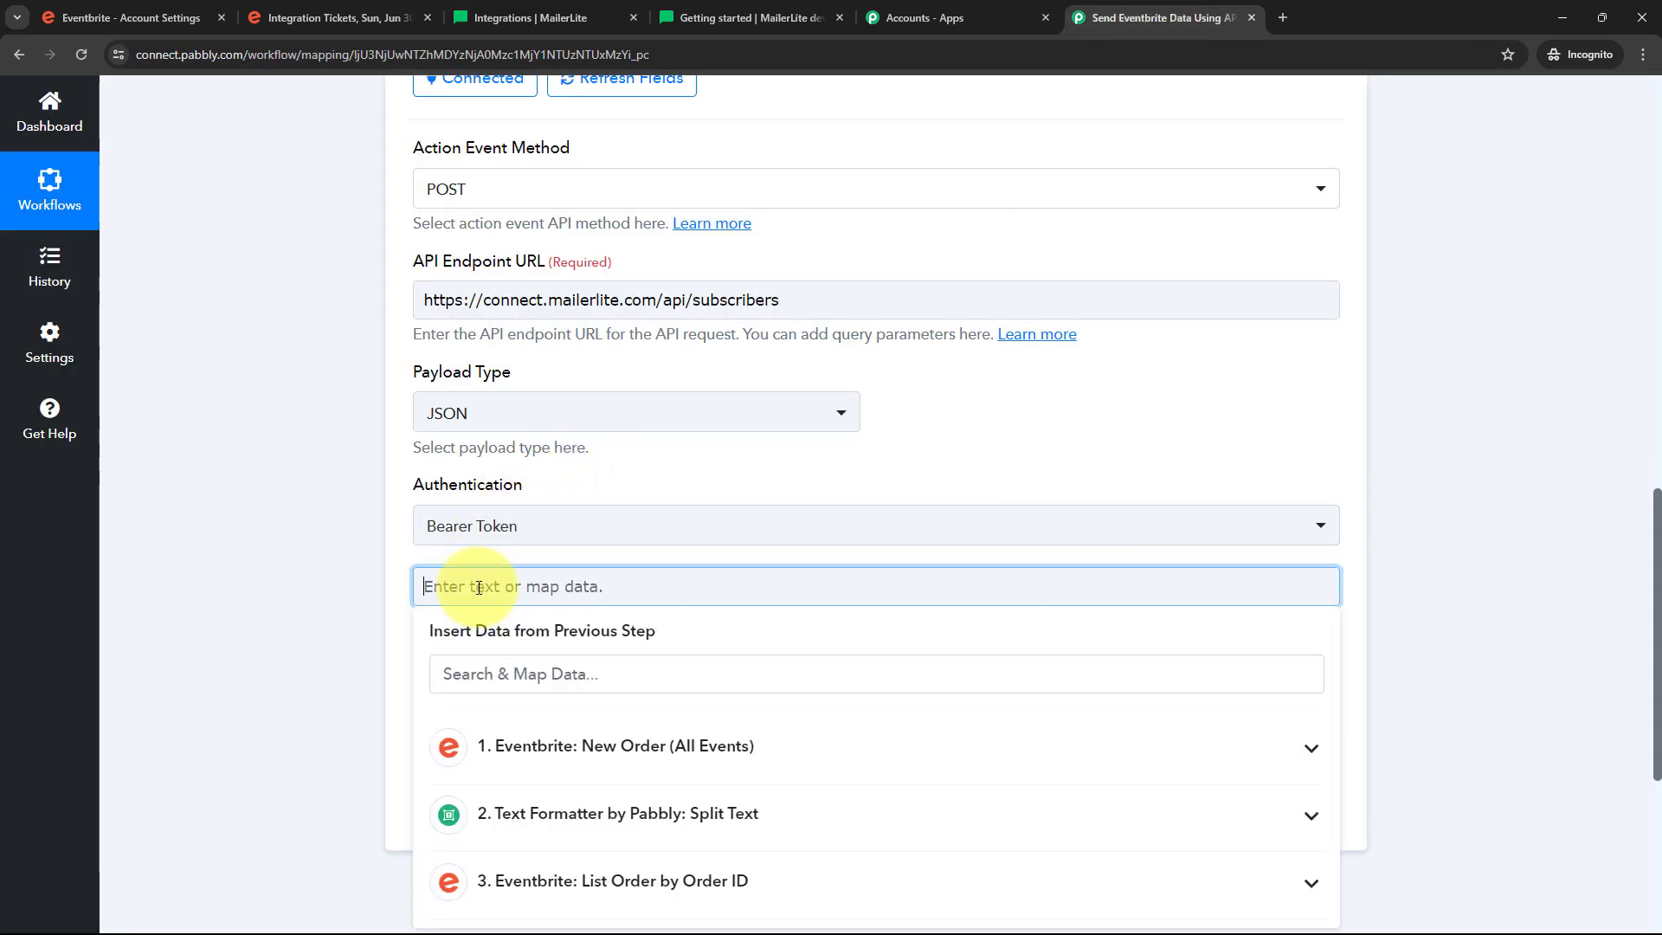
pyautogui.hotkey('ctrl', 'v')
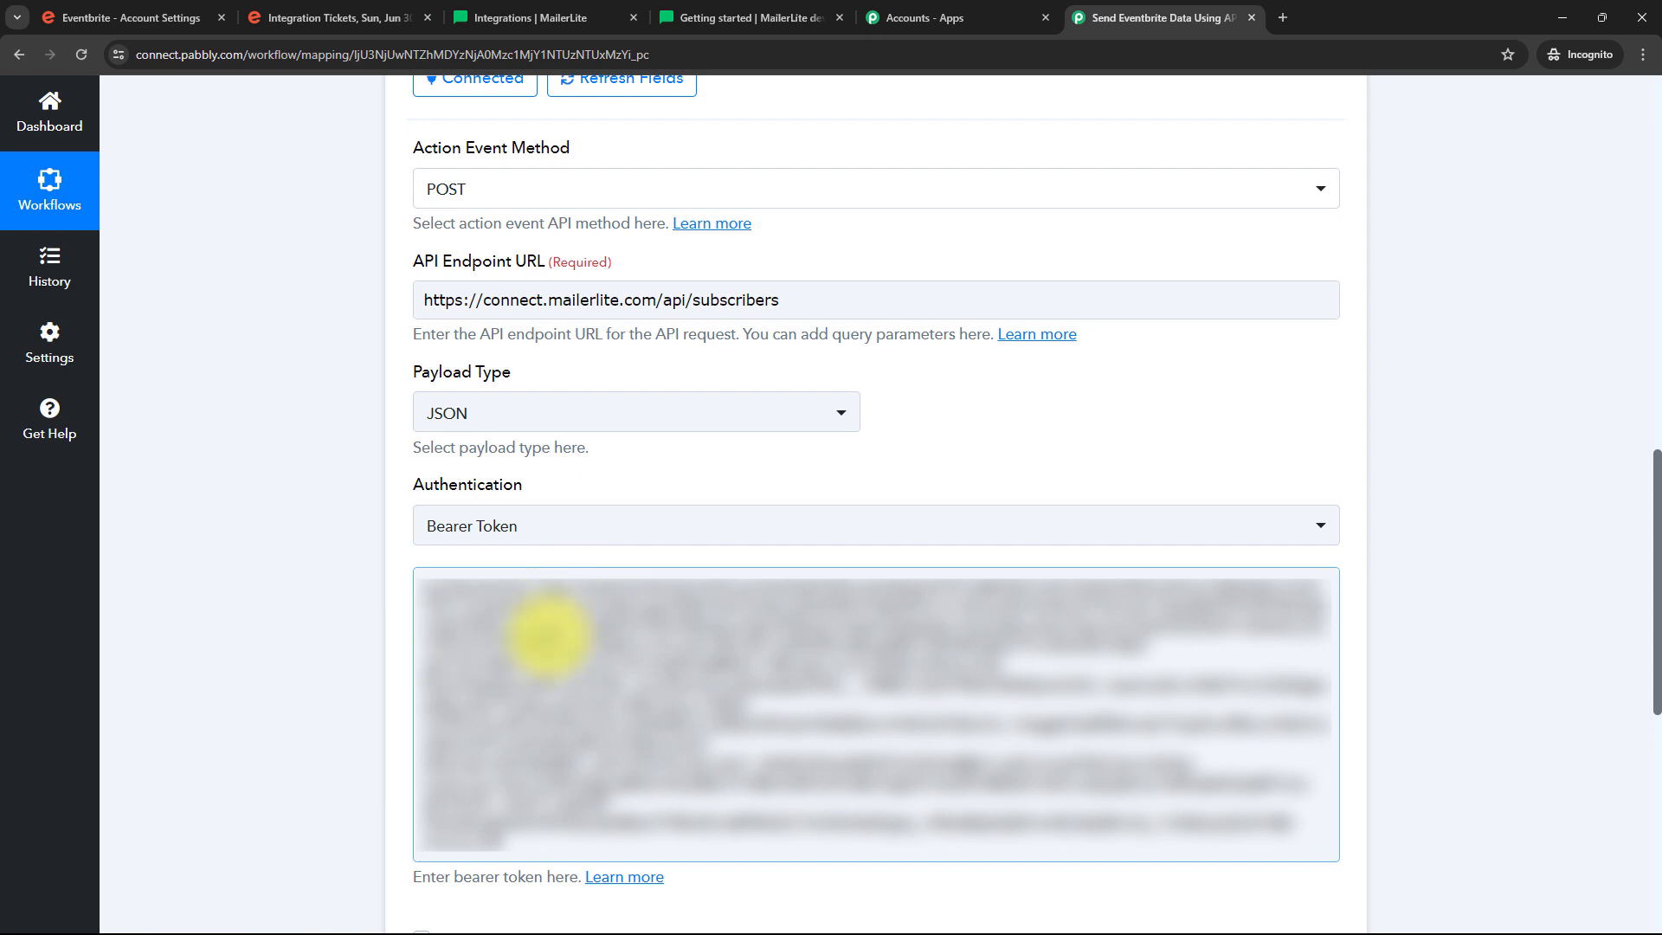
pyautogui.scroll(-5, 760, 538)
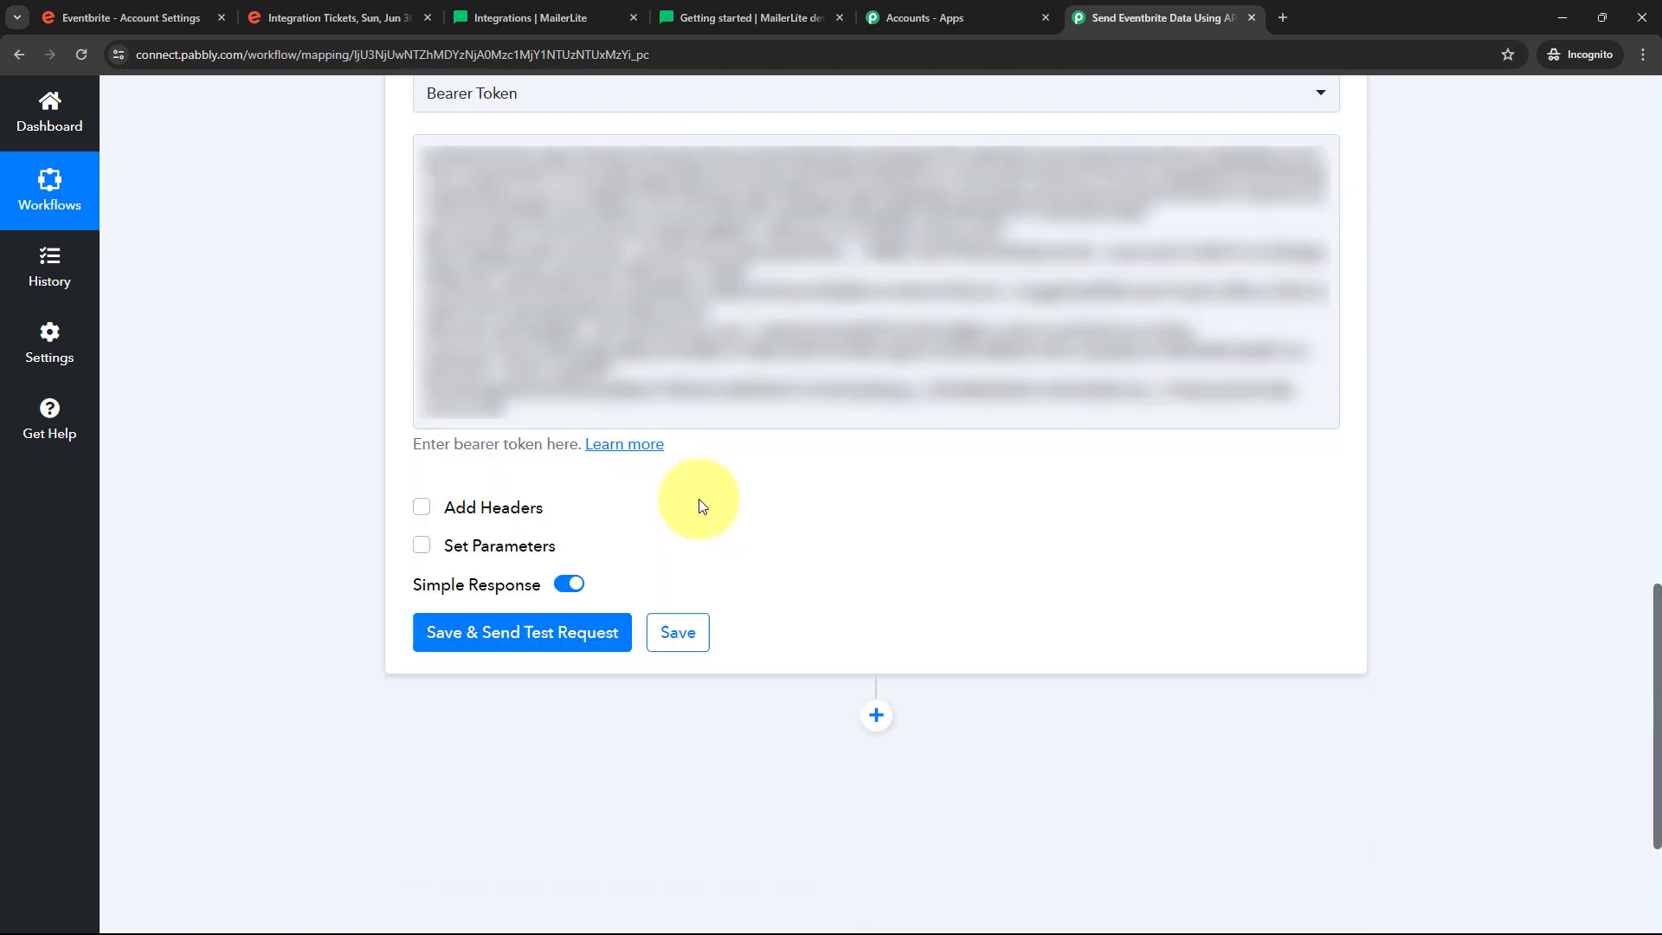
pyautogui.click(423, 547)
pyautogui.scroll(-1, 530, 485)
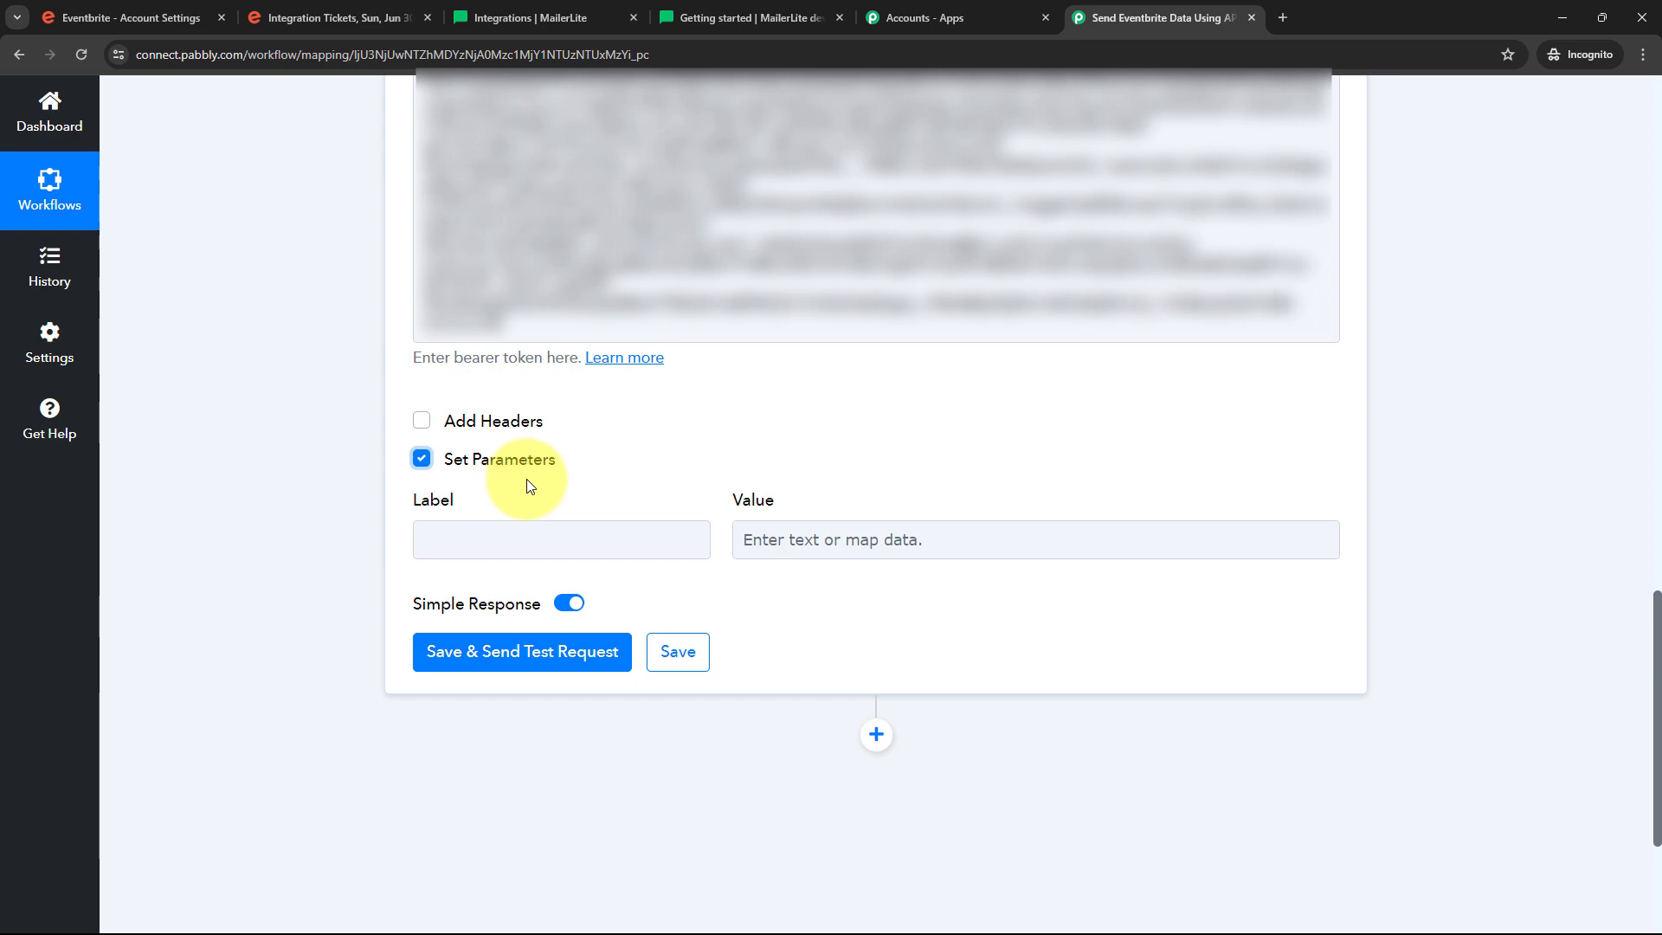
pyautogui.click(745, 17)
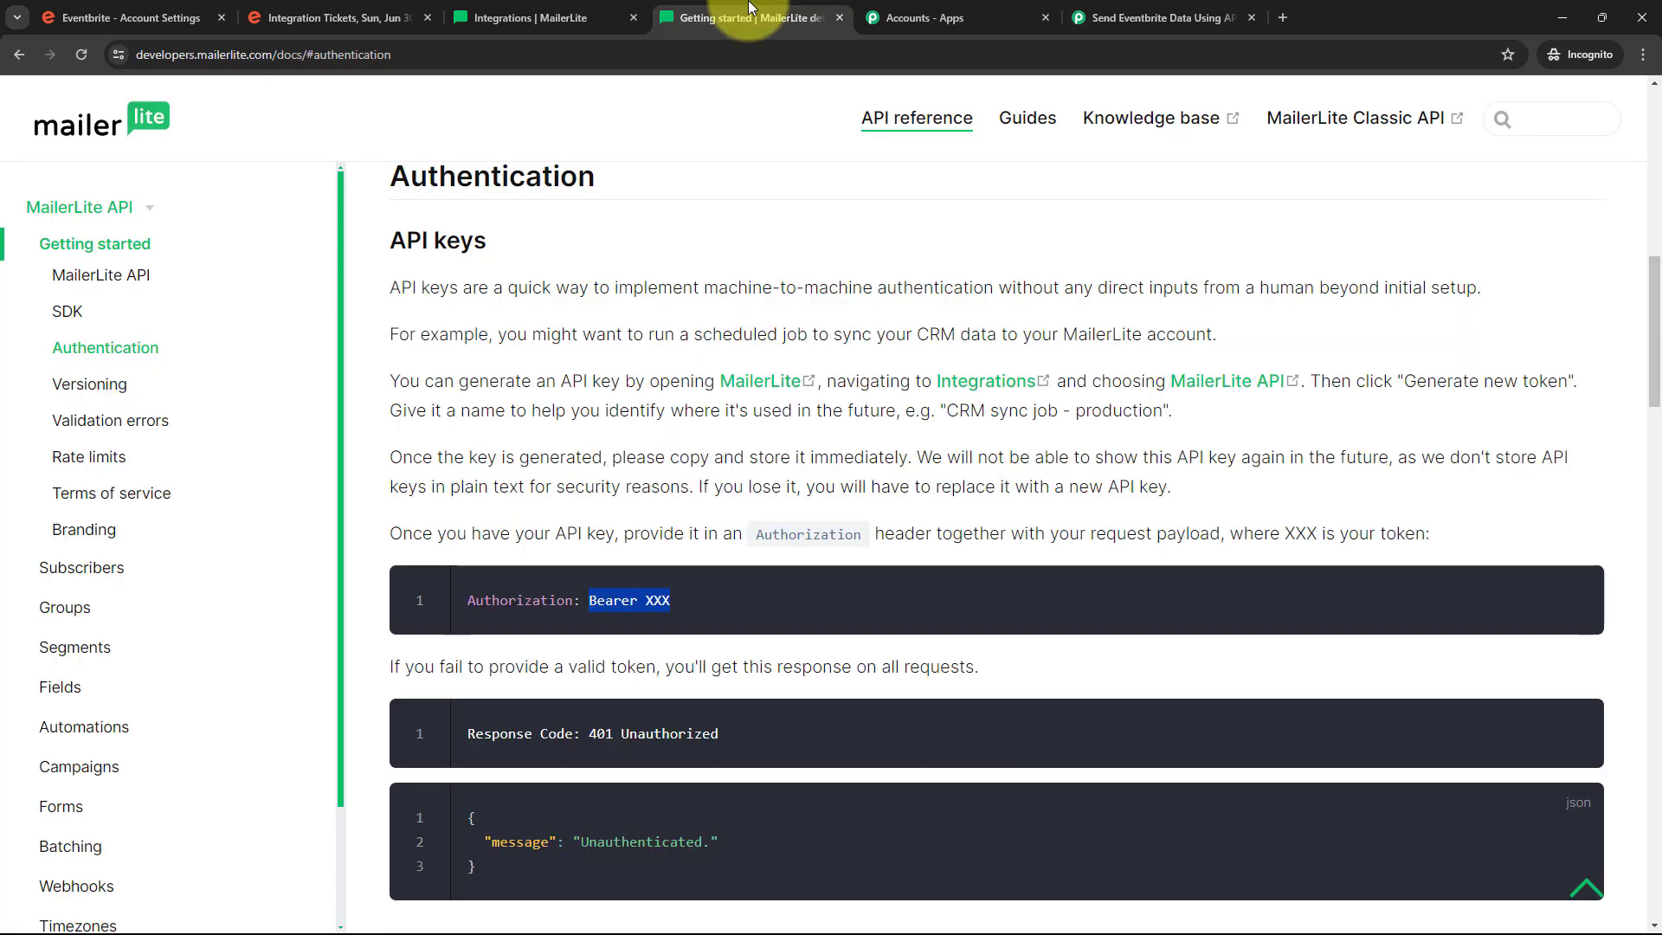
# Navigate the MailerLite API docs to Subscribers > Create/upsert subscriber and its Request table
pyautogui.click(79, 571)
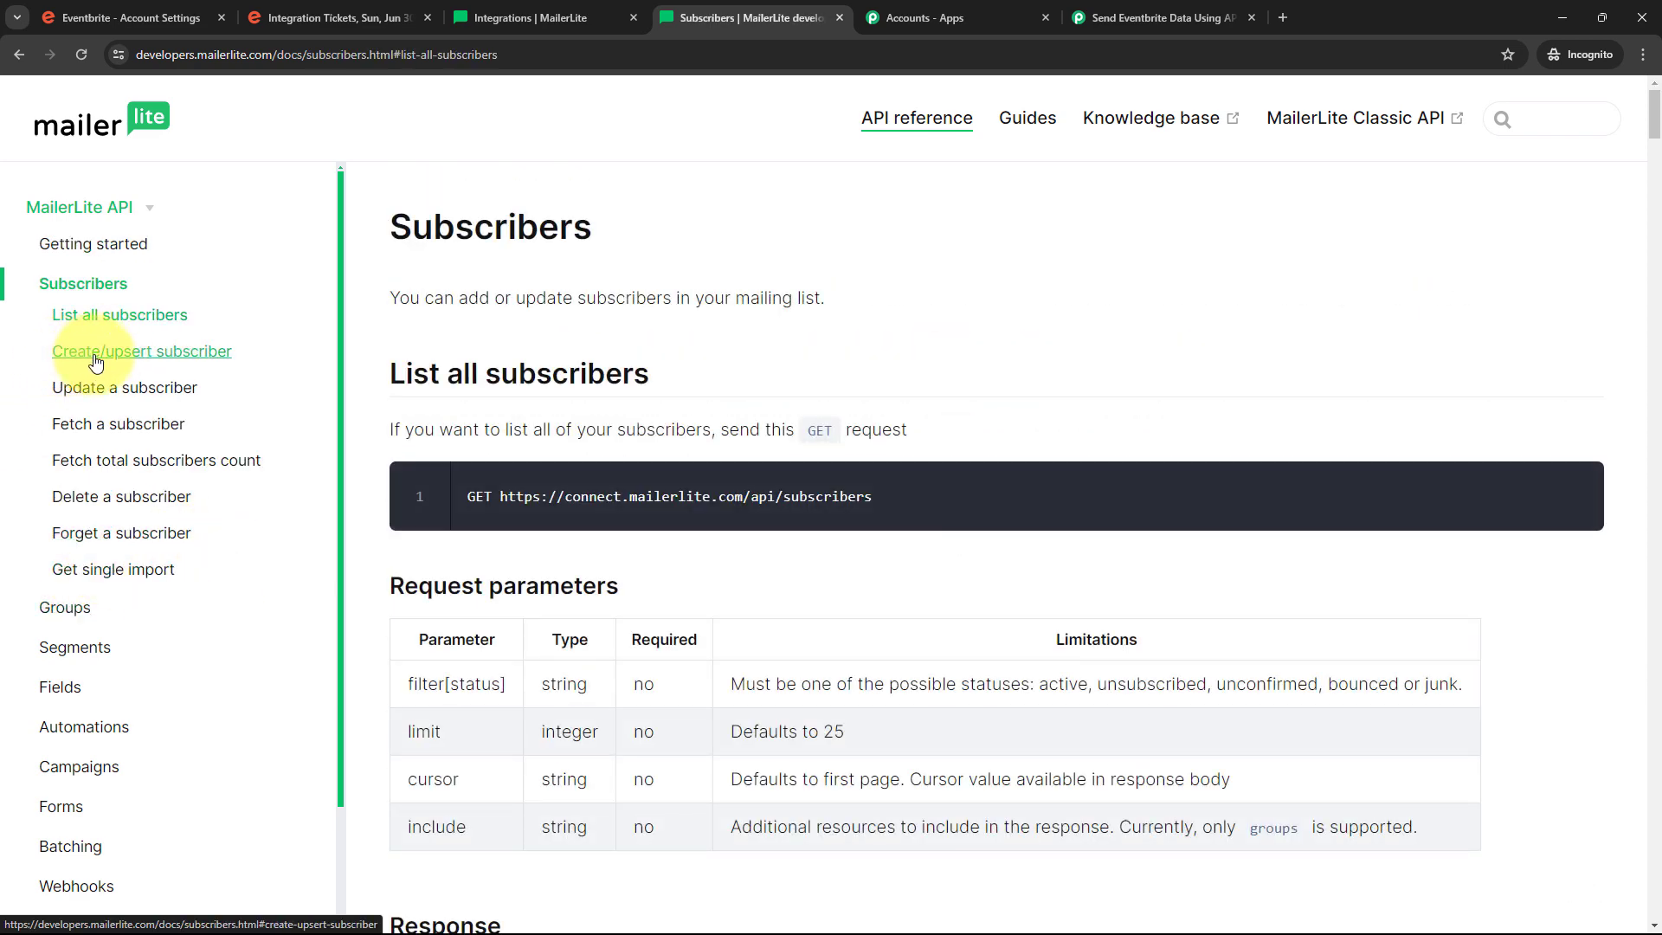
pyautogui.click(156, 362)
pyautogui.scroll(-3, 372, 311)
# Highlight the required email parameter and the status parameter in the request table
pyautogui.moveTo(400, 318); pyautogui.dragTo(528, 757)
pyautogui.click(370, 449)
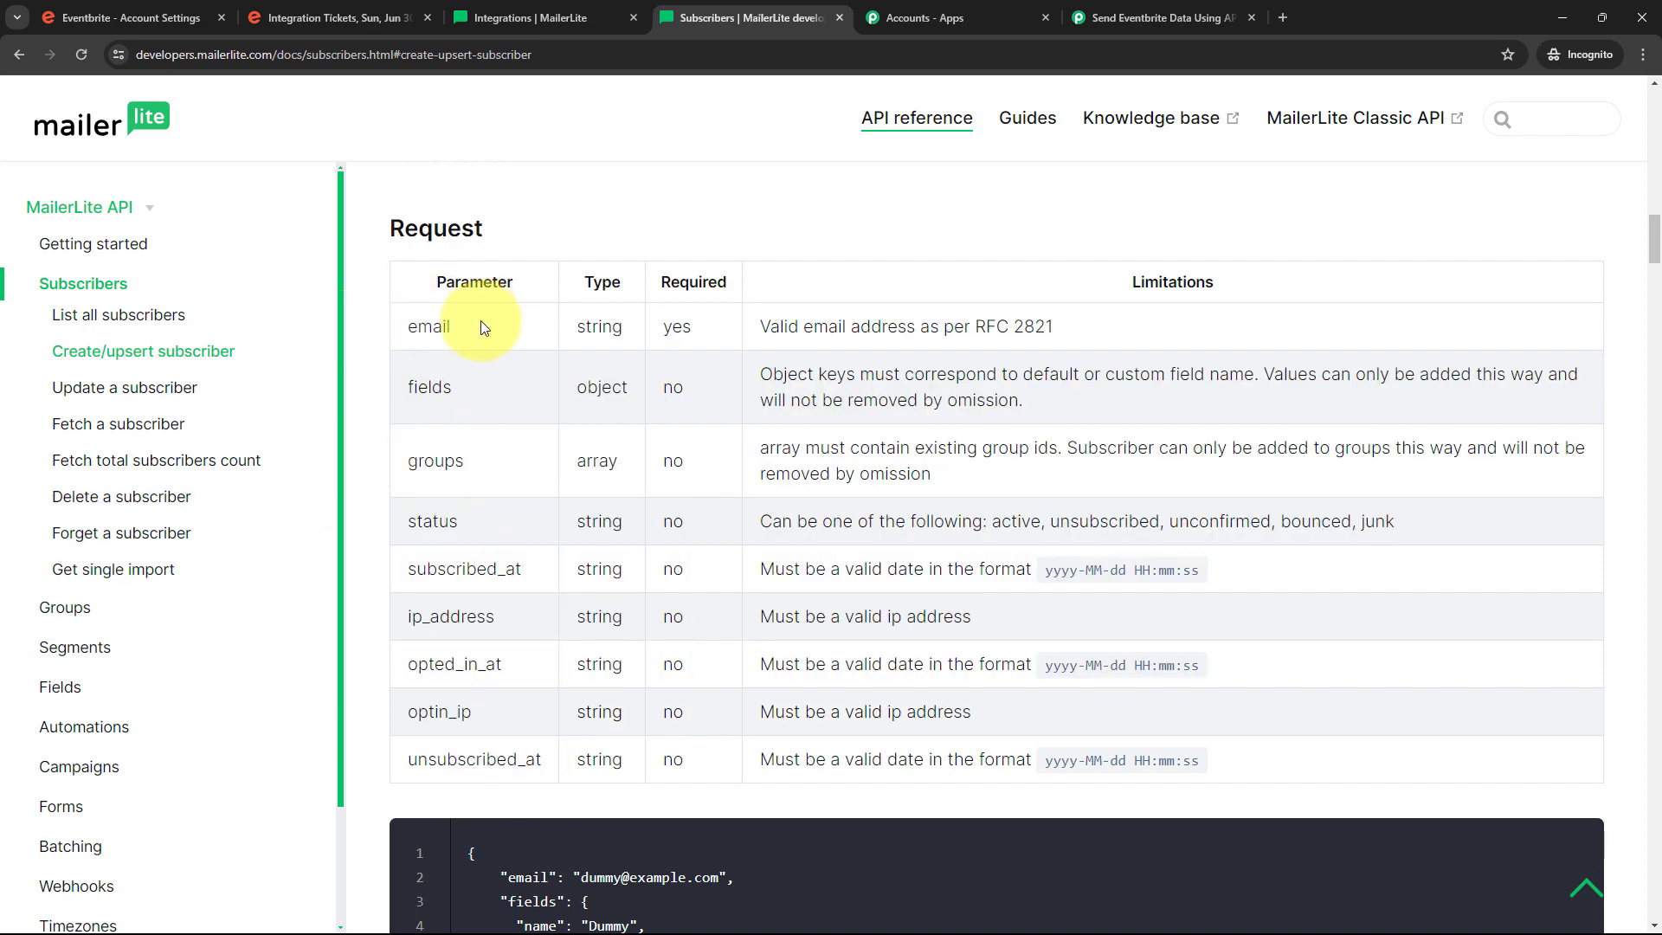
pyautogui.moveTo(483, 327); pyautogui.dragTo(404, 333)
pyautogui.moveTo(483, 529); pyautogui.dragTo(386, 534)
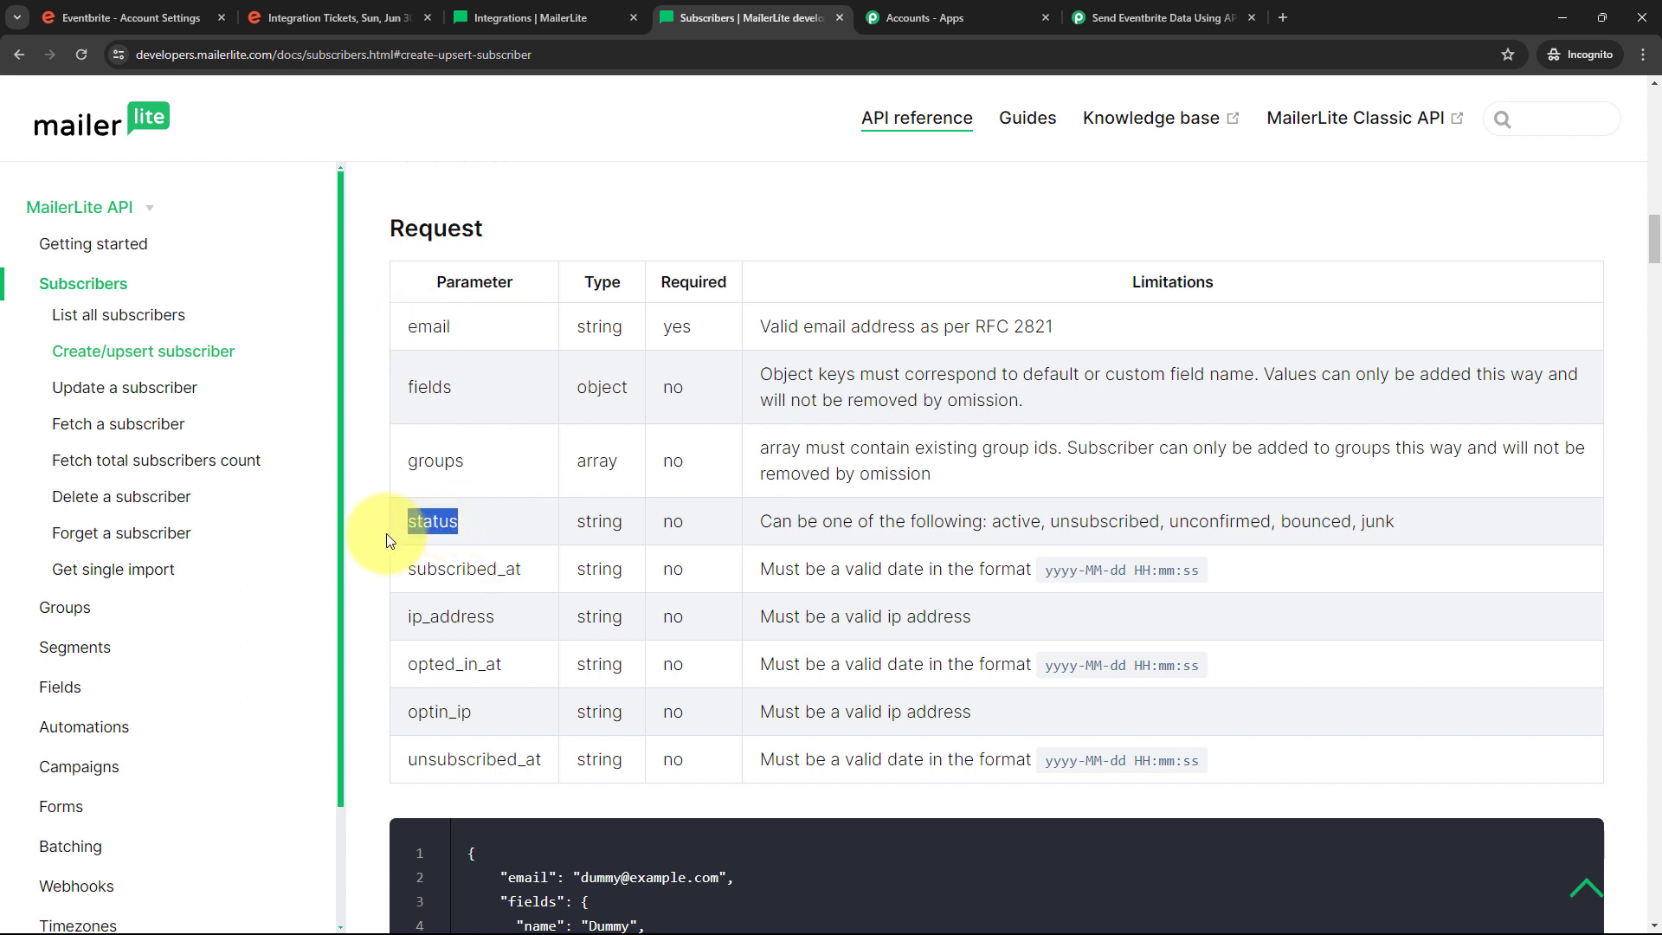
pyautogui.moveTo(472, 322); pyautogui.dragTo(403, 342)
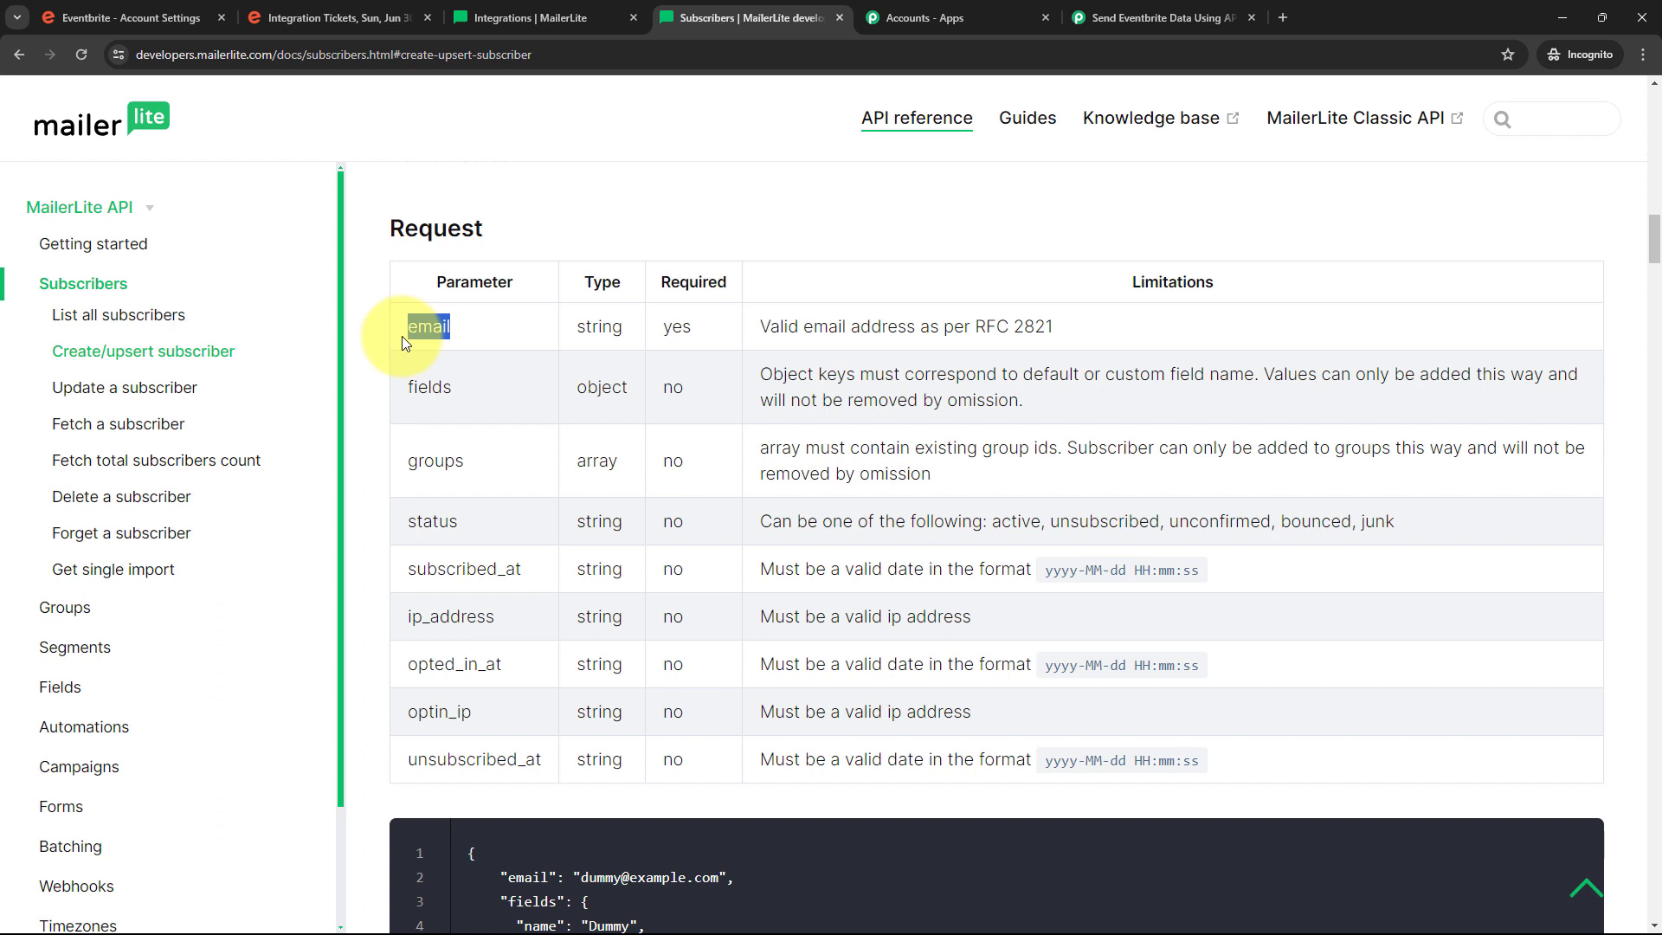
# Back in Pabbly Connect, paste 'email' as the first parameter's label
pyautogui.click(1126, 17)
pyautogui.click(498, 537)
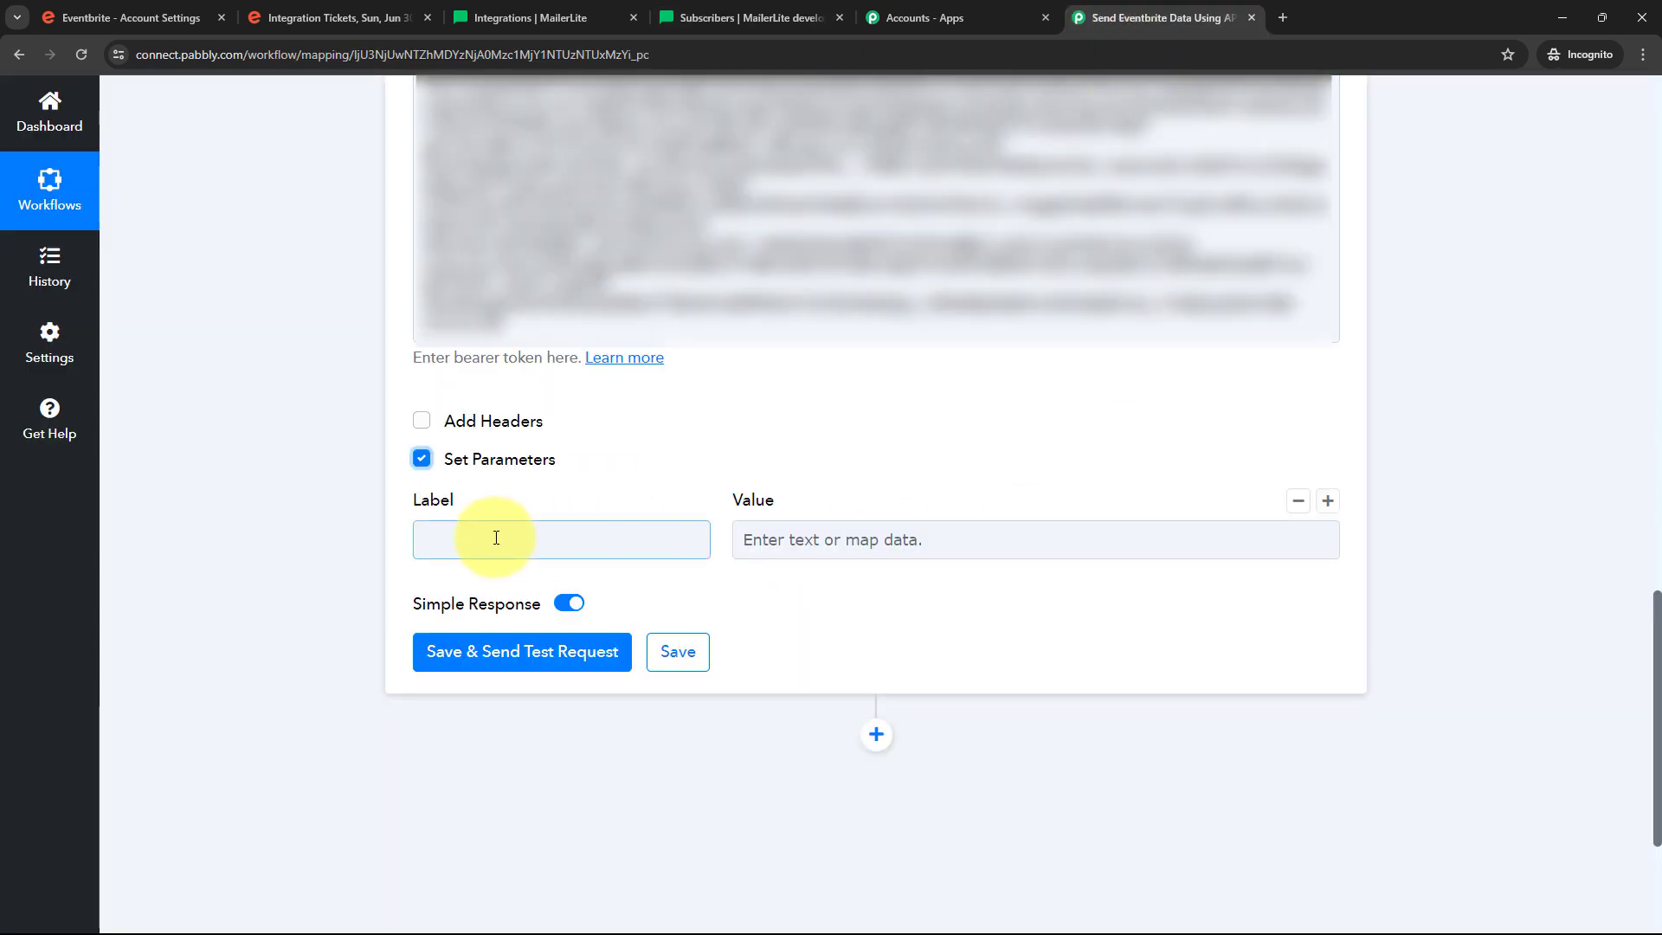
pyautogui.click(496, 537)
pyautogui.hotkey('ctrl', 'v')
pyautogui.click(590, 488)
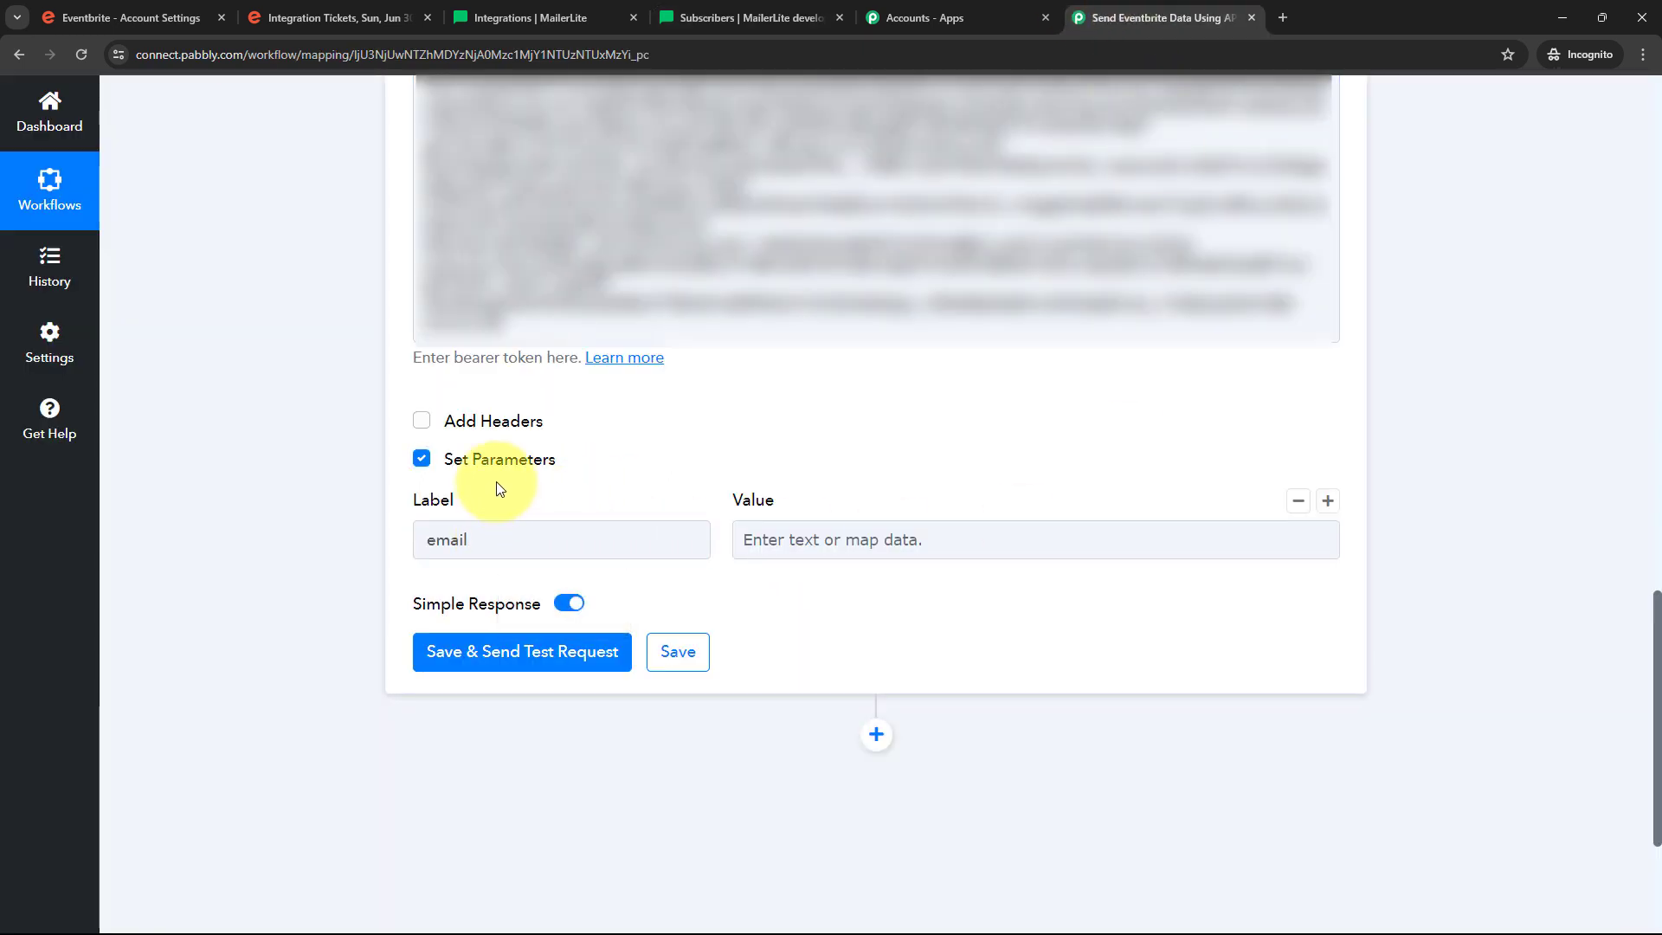
pyautogui.click(434, 537)
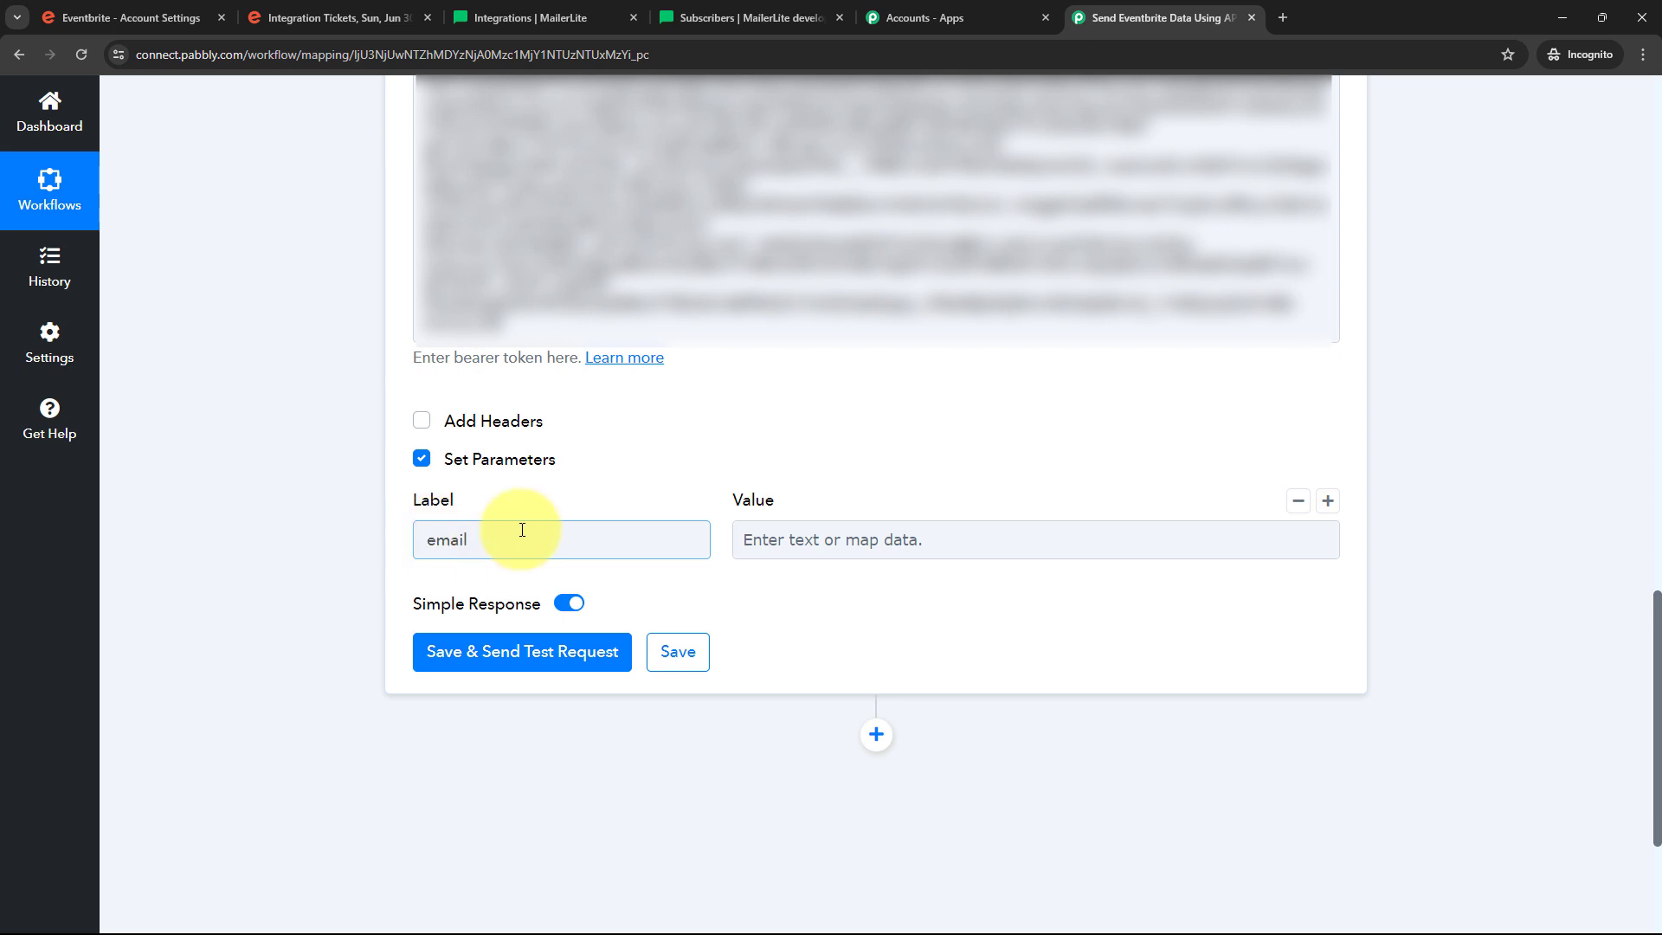
pyautogui.click(605, 511)
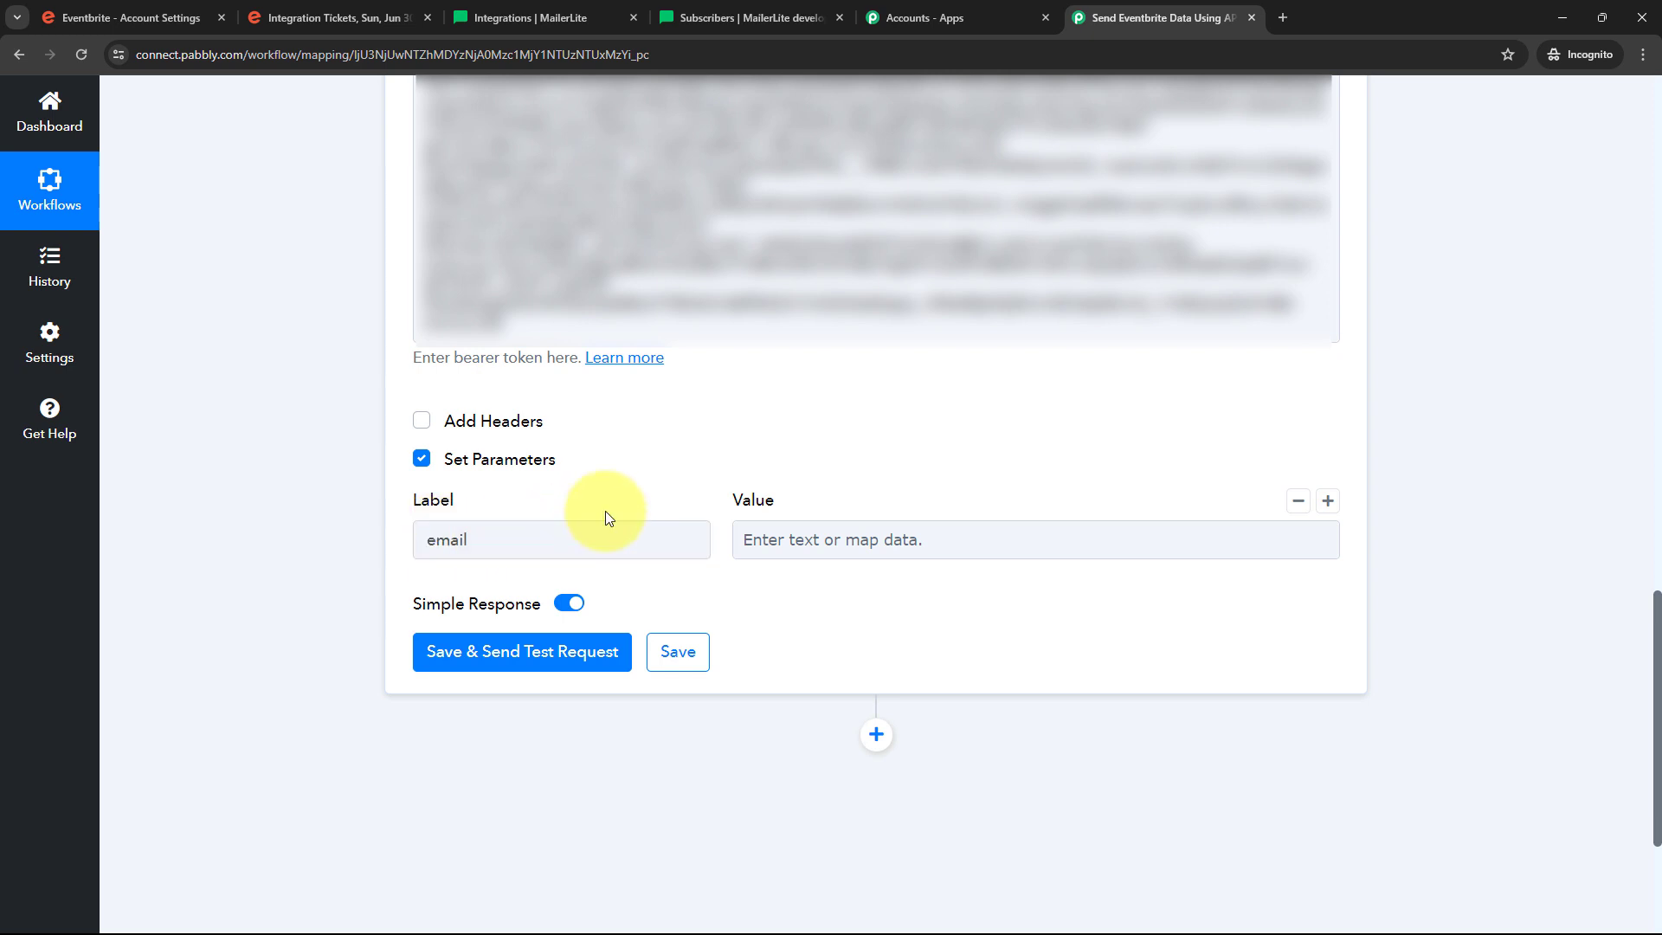
pyautogui.click(469, 530)
pyautogui.click(559, 507)
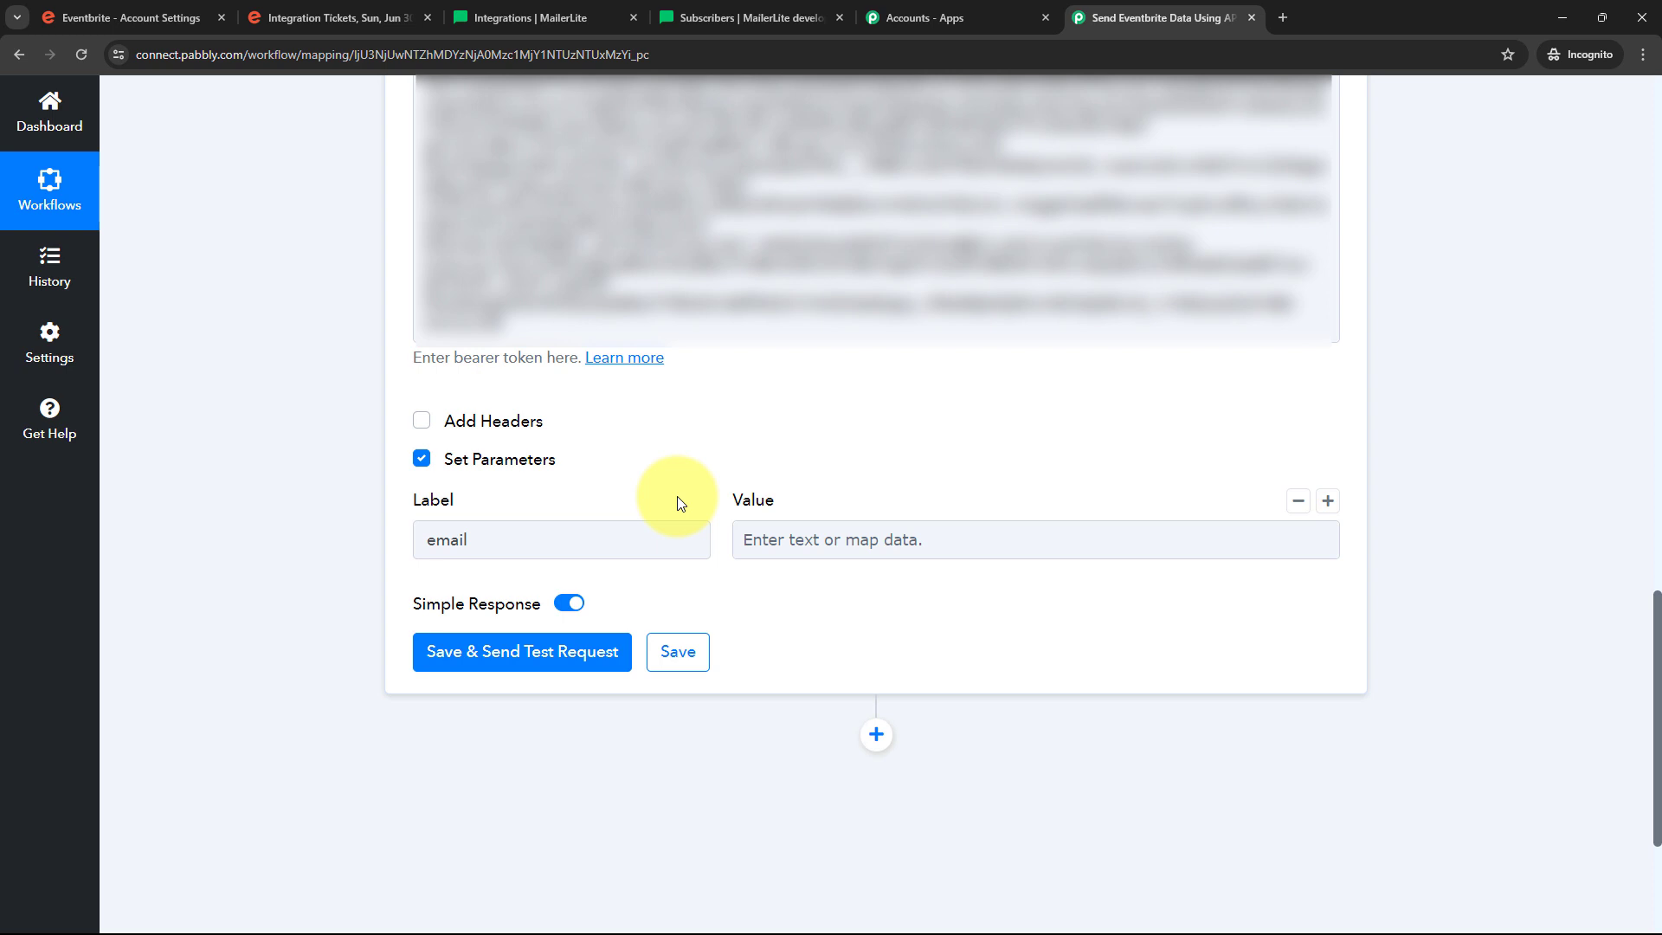
# Map the value to Eventbrite List Order by Order ID > Email and add a second parameter row
pyautogui.click(817, 530)
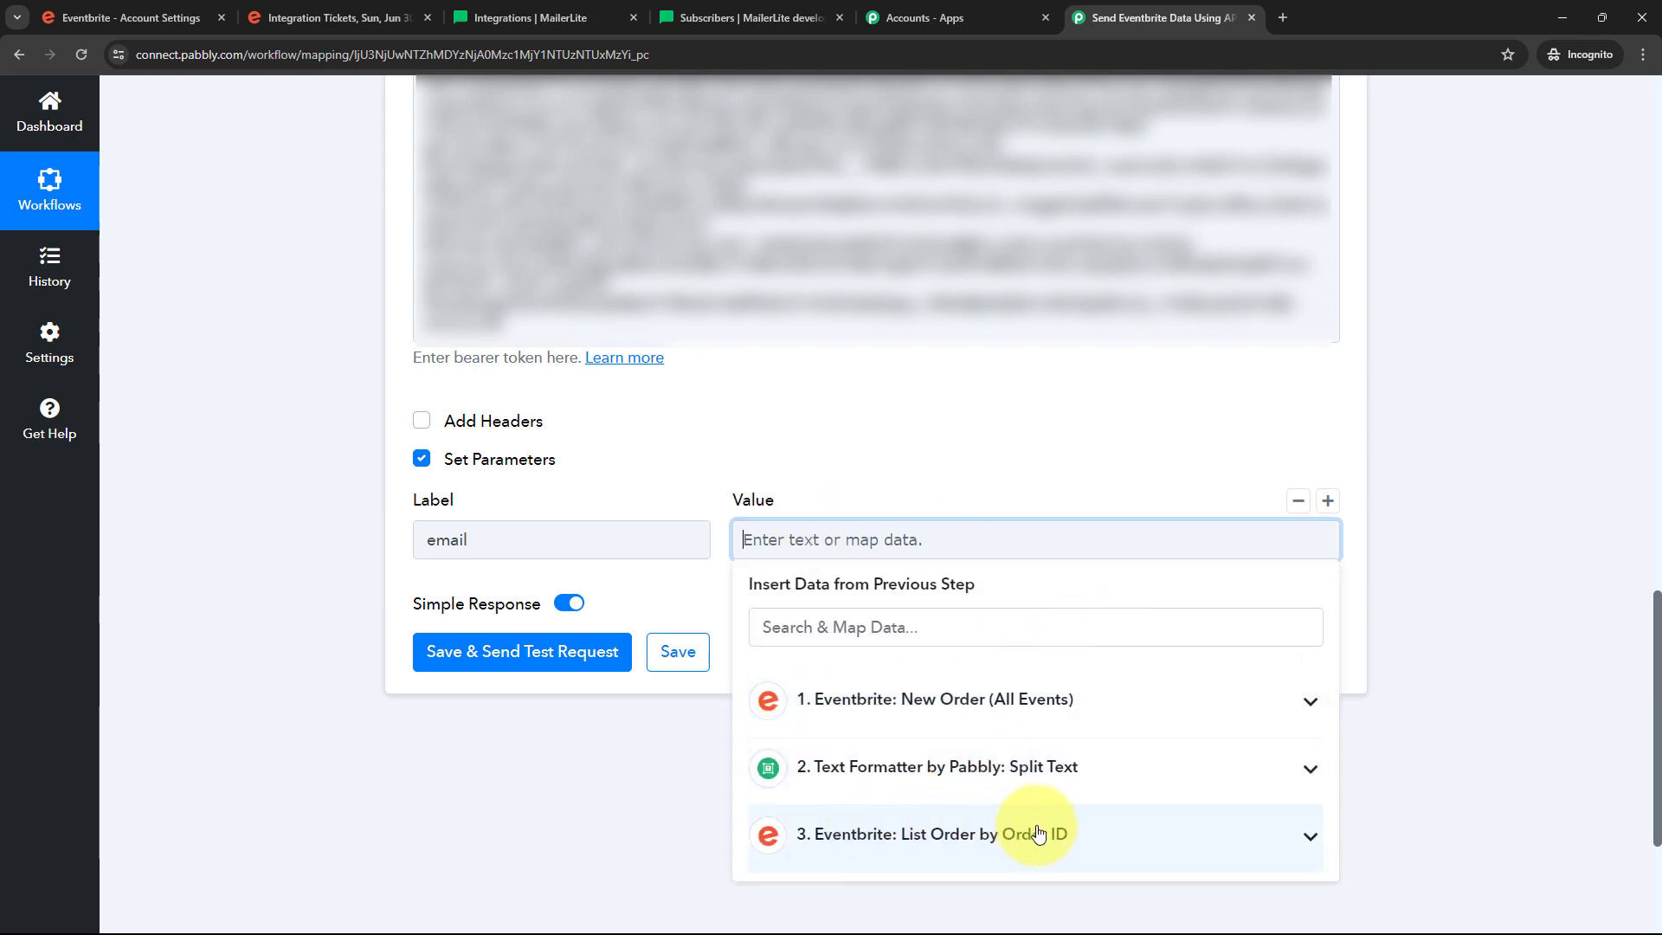
pyautogui.click(1086, 835)
pyautogui.scroll(-6, 1022, 767)
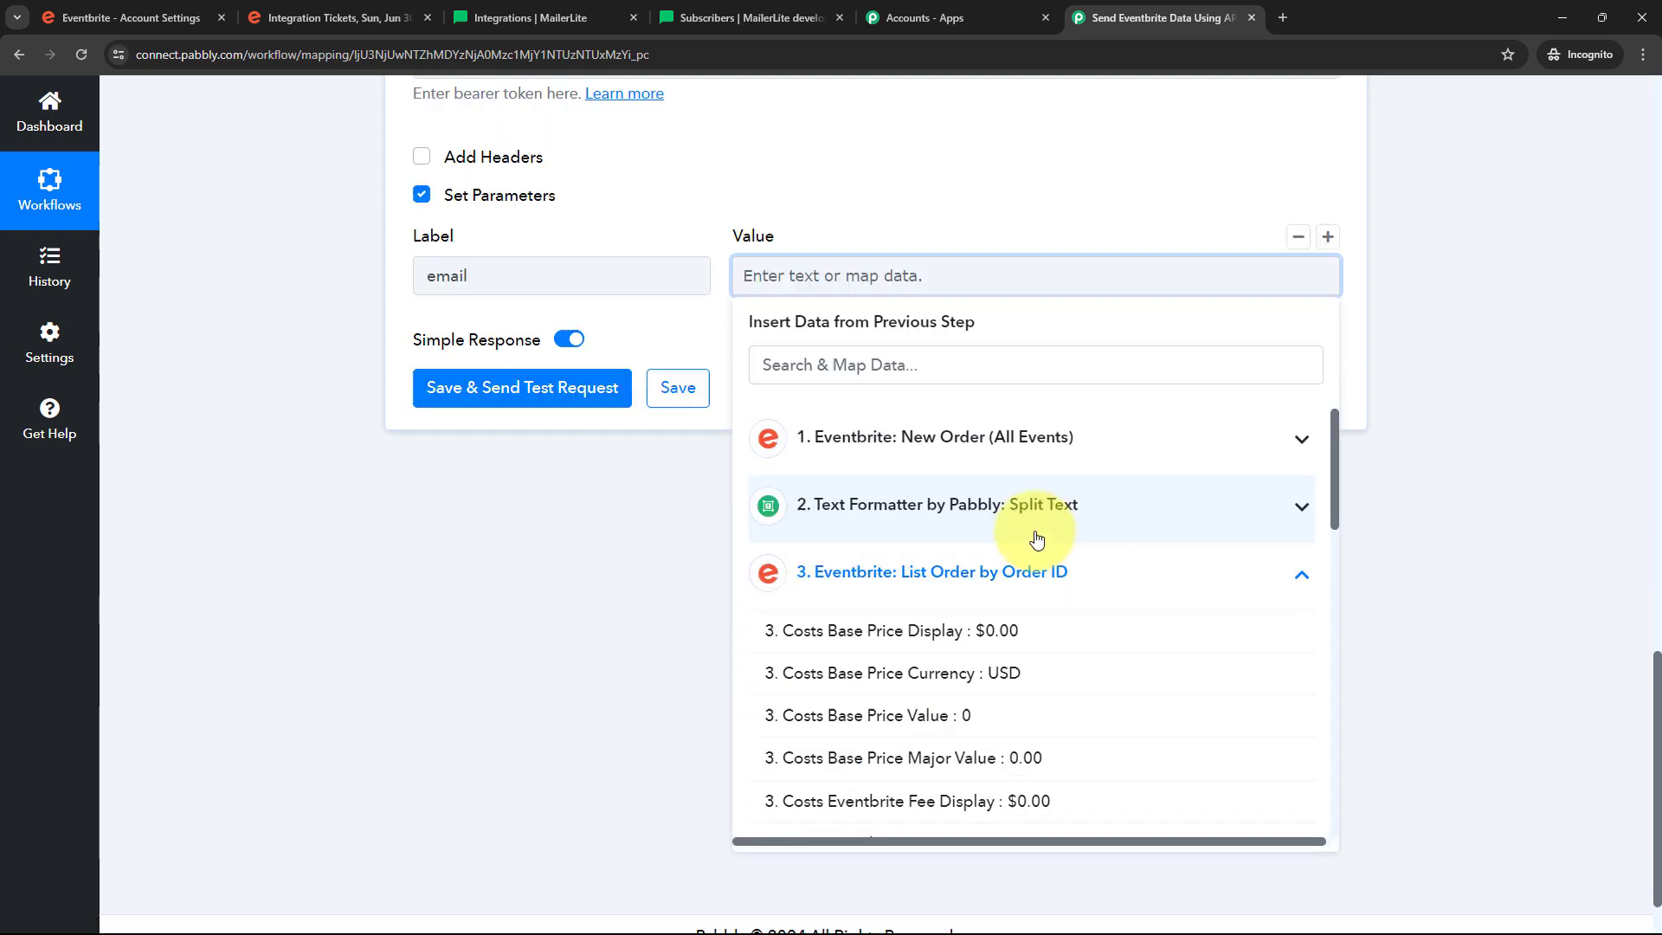
pyautogui.scroll(-4, 1002, 613)
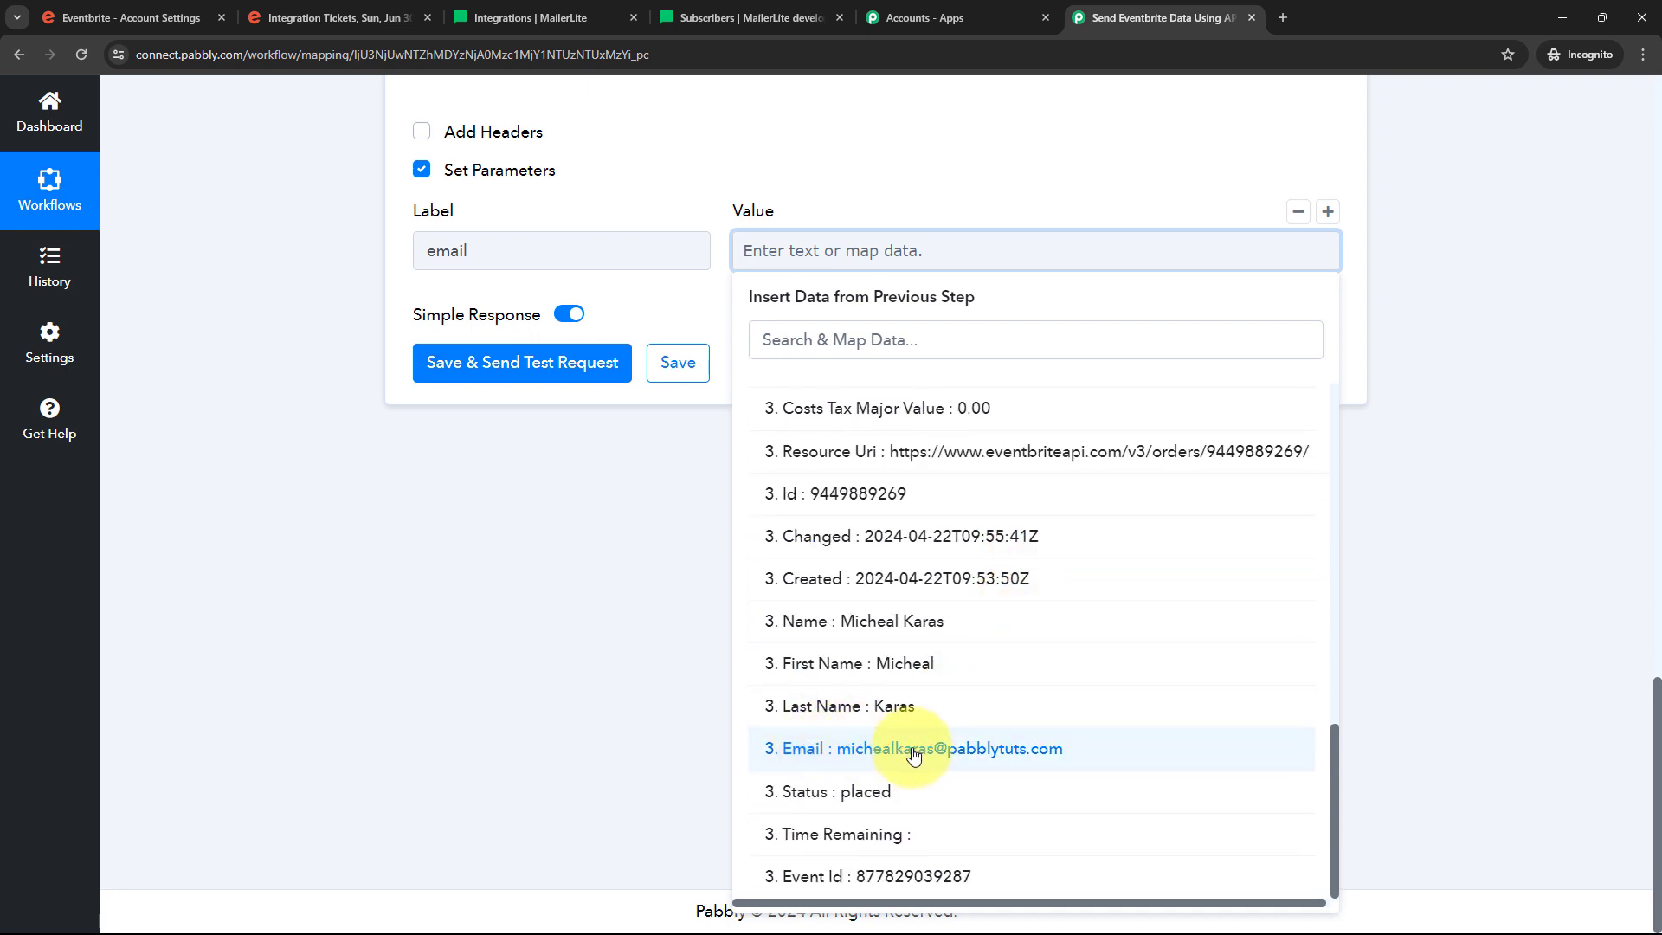
pyautogui.click(913, 750)
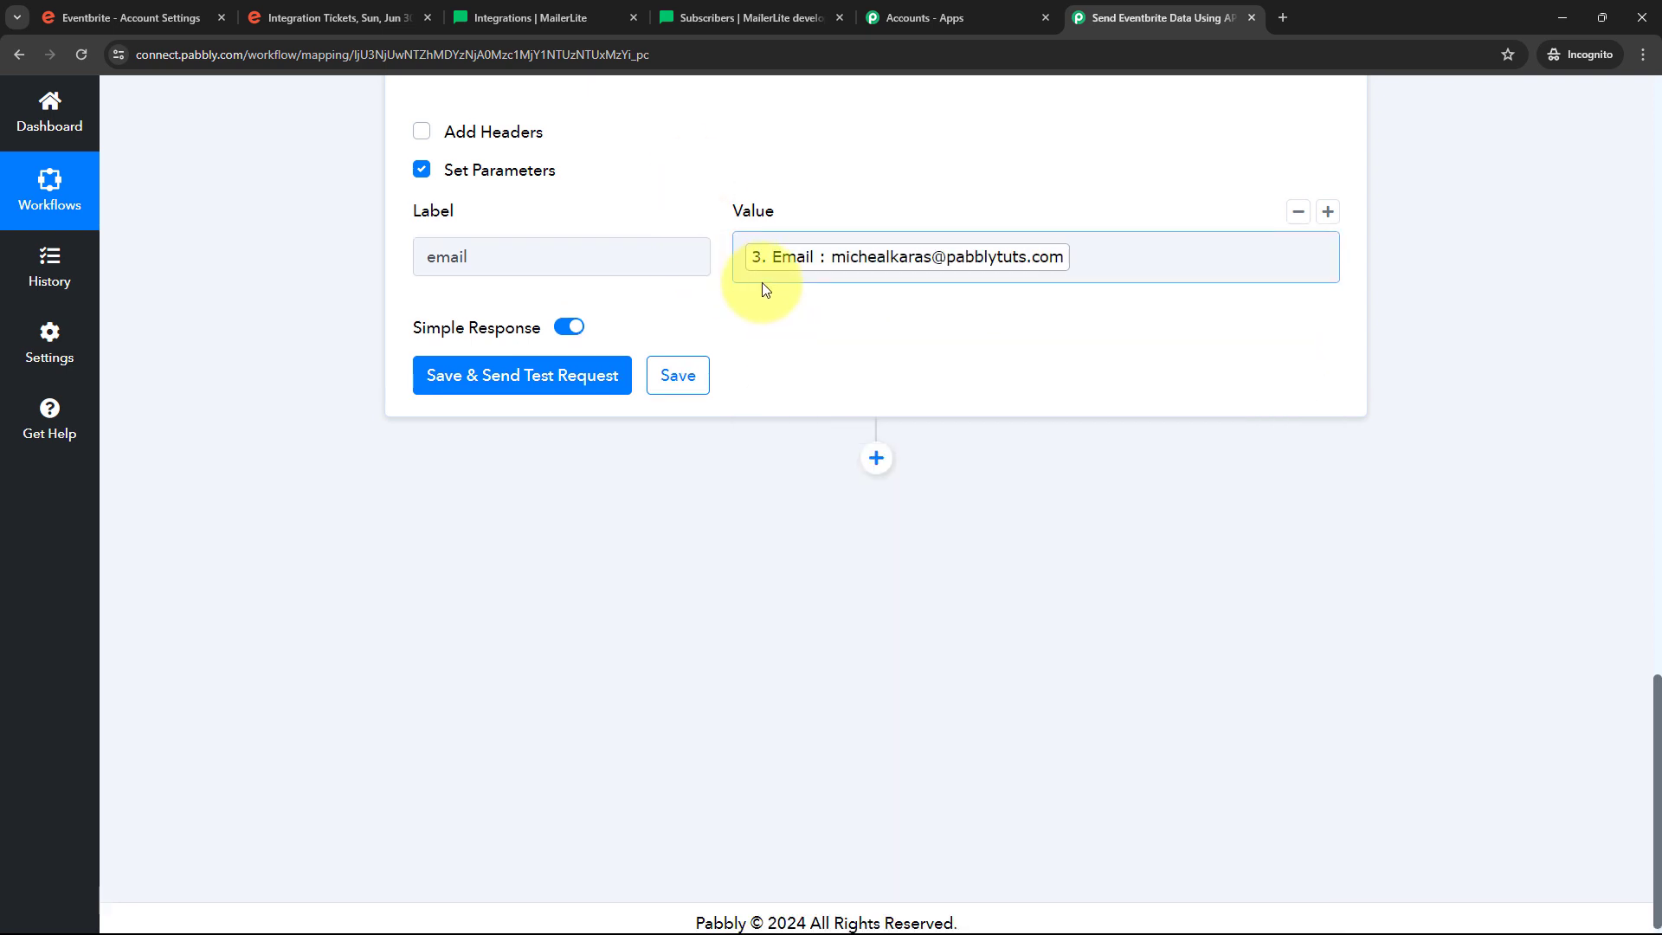
pyautogui.scroll(1, 762, 283)
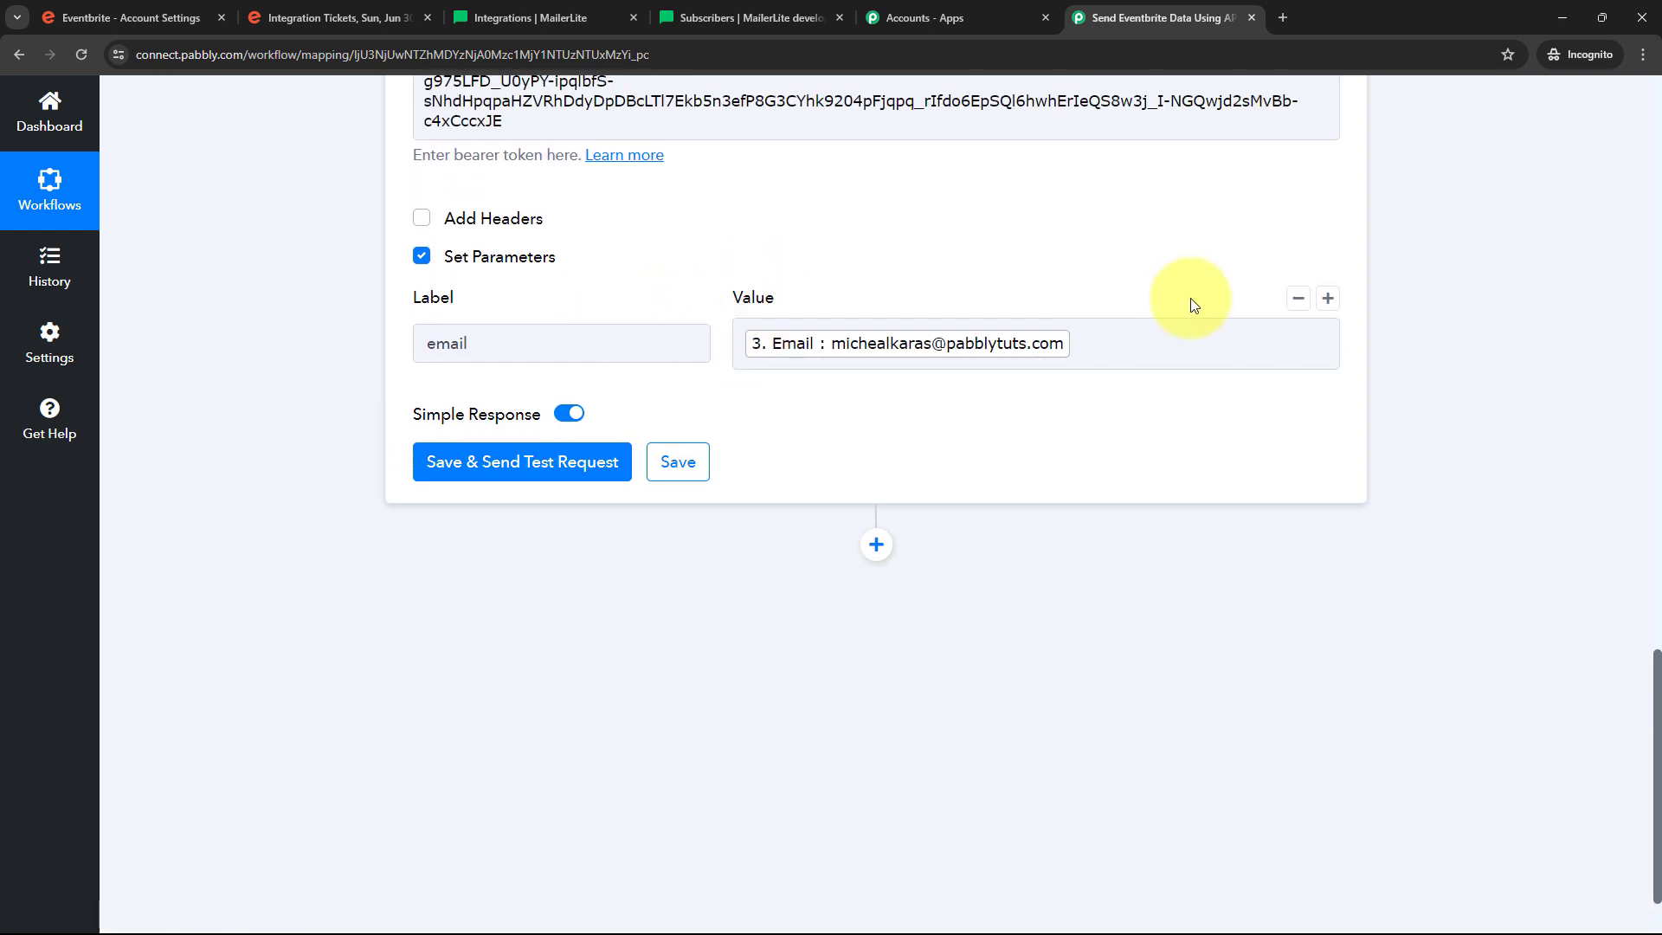
pyautogui.click(1328, 299)
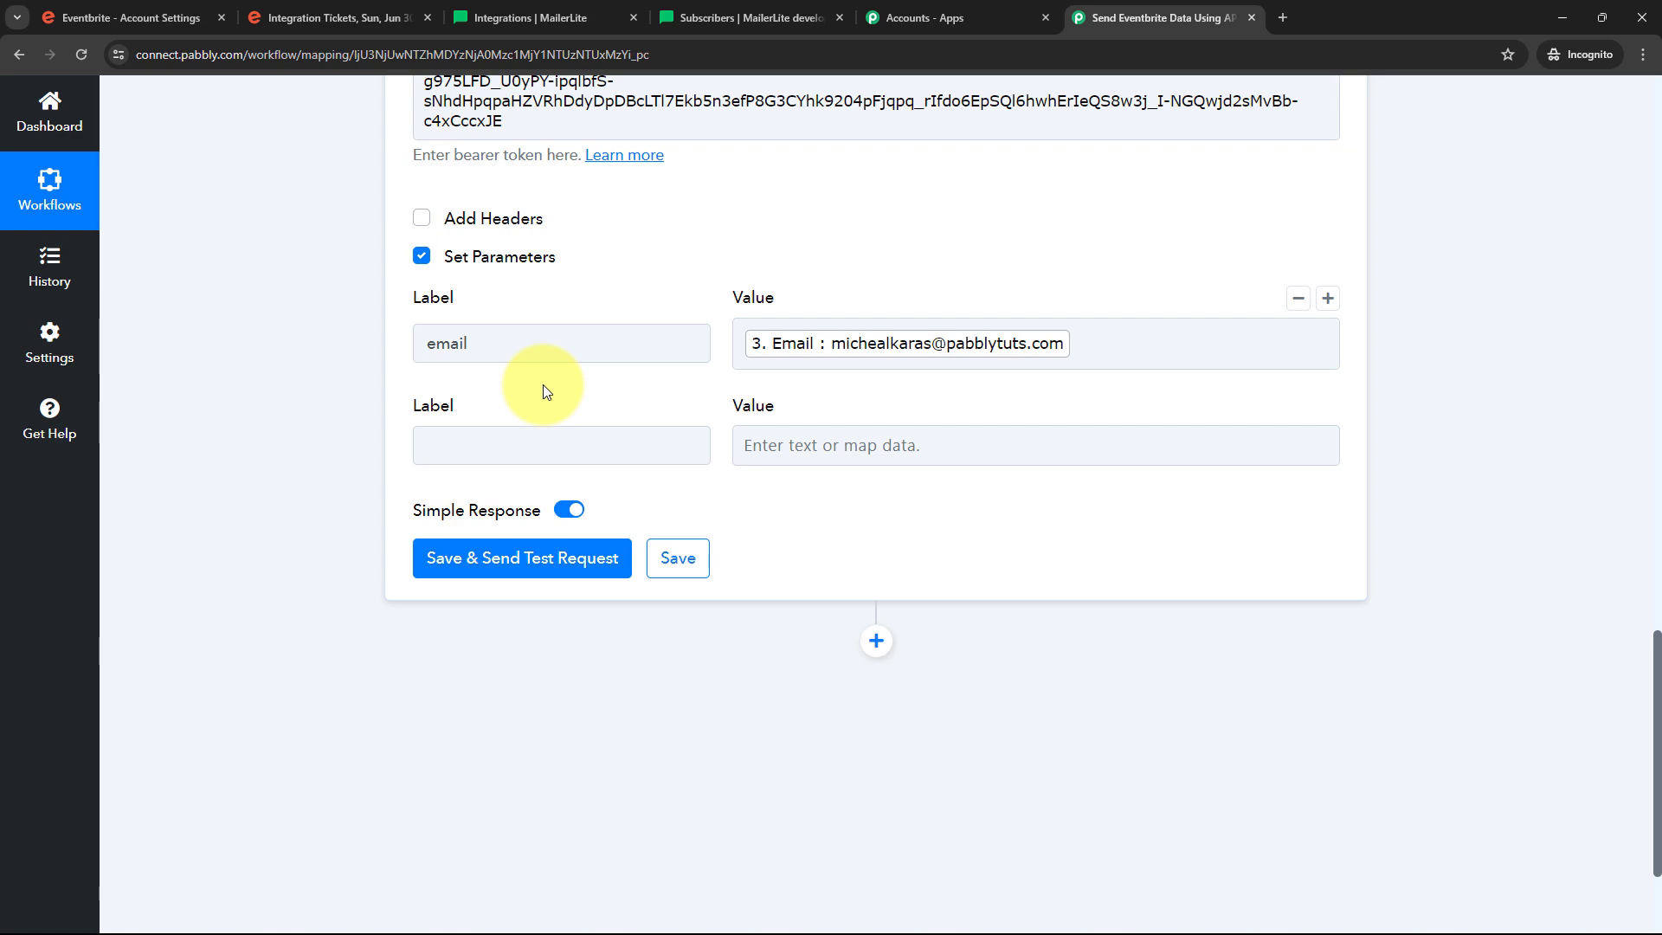
pyautogui.click(723, 11)
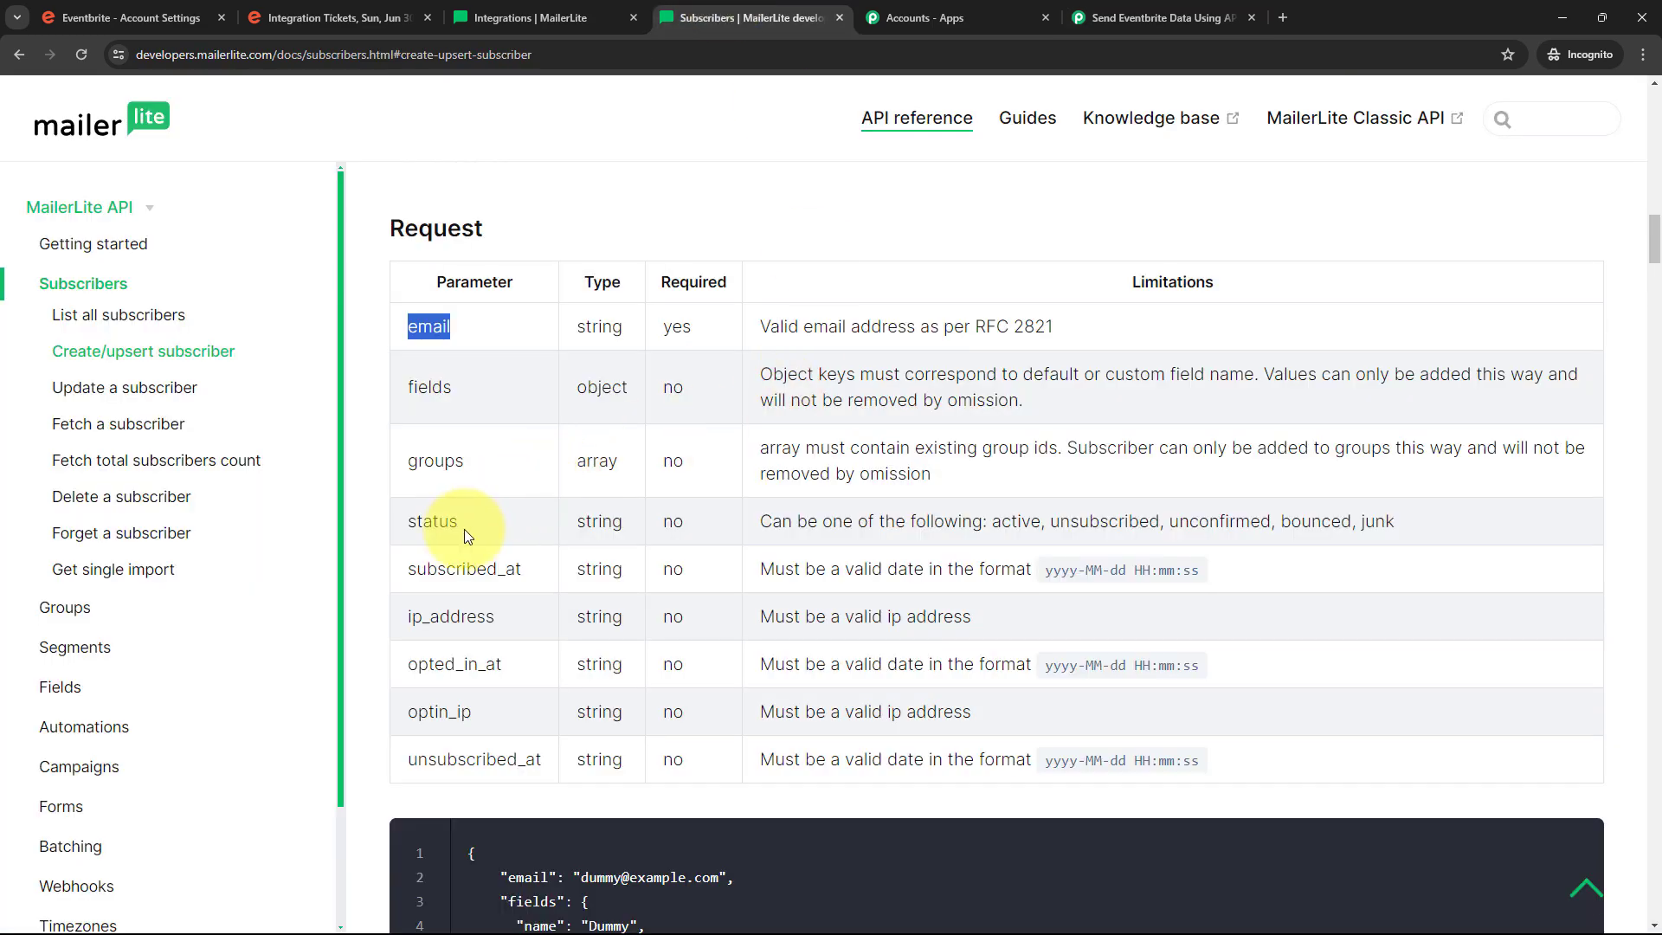
pyautogui.moveTo(407, 521); pyautogui.dragTo(459, 519)
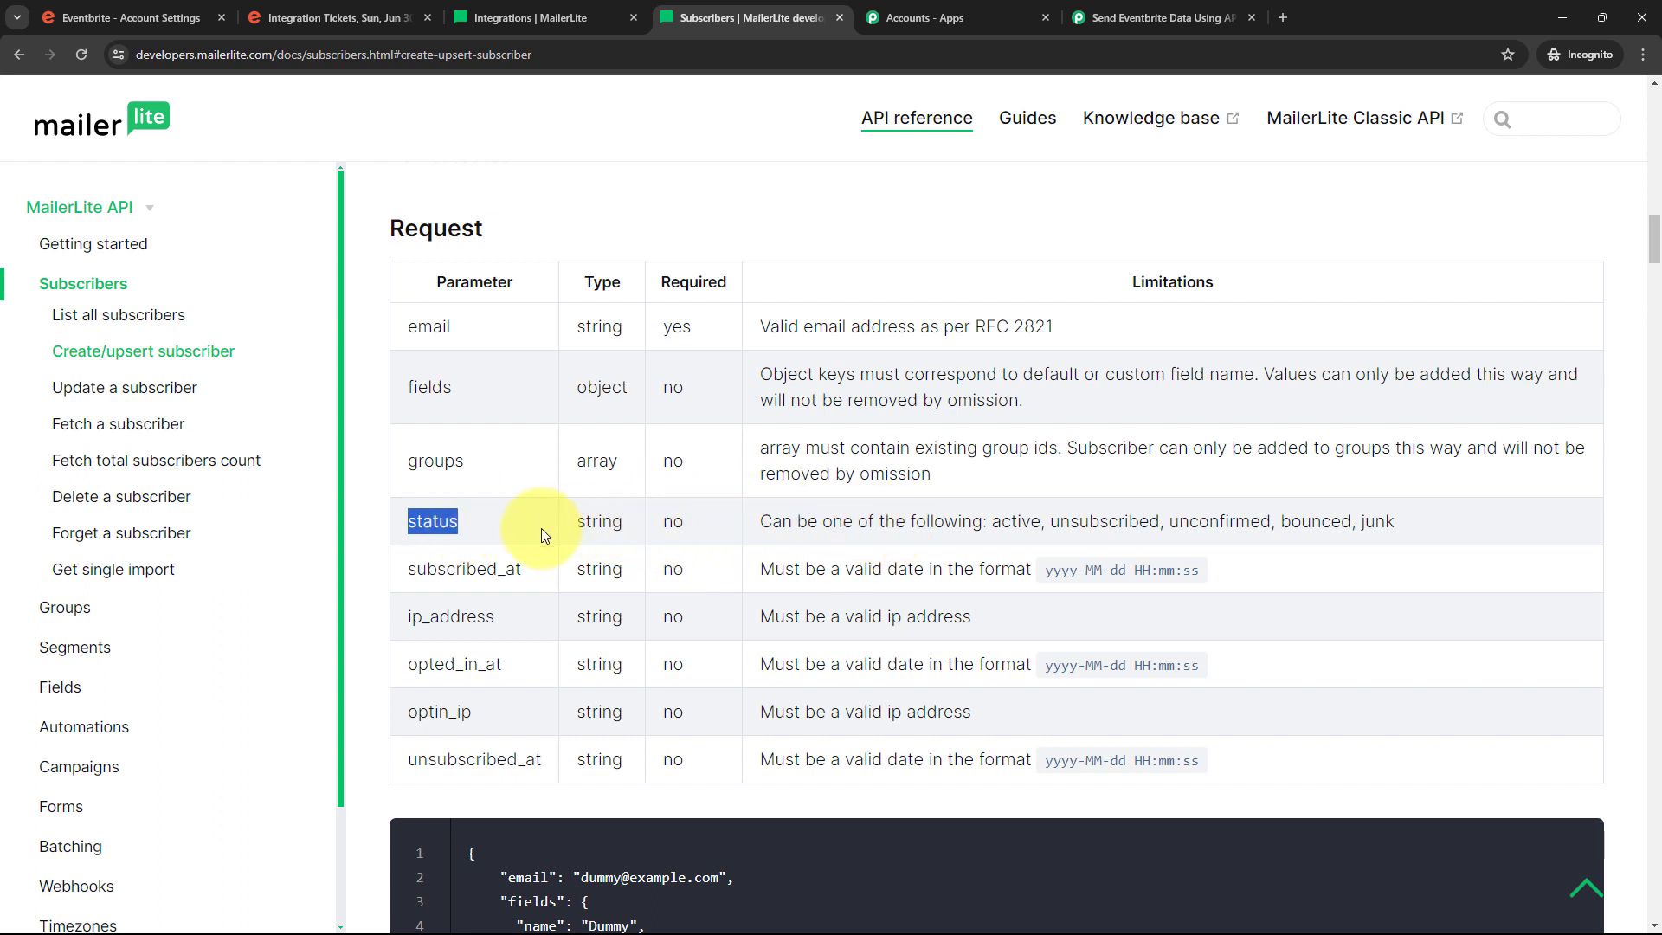
pyautogui.click(491, 528)
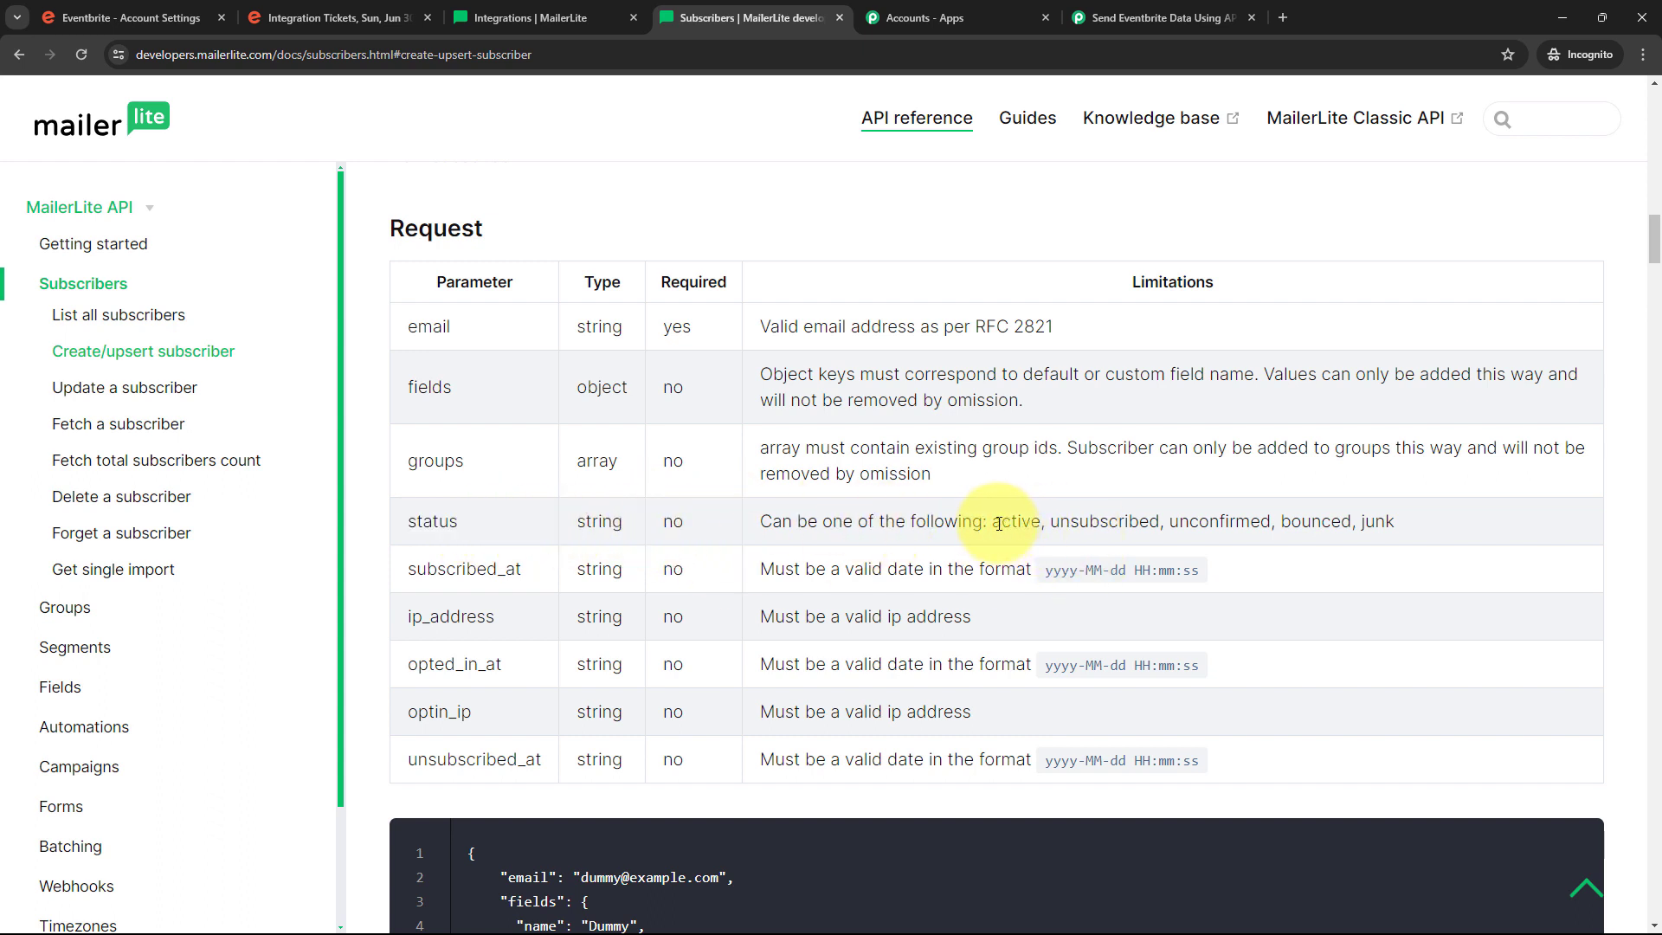
pyautogui.moveTo(994, 522); pyautogui.dragTo(1050, 522)
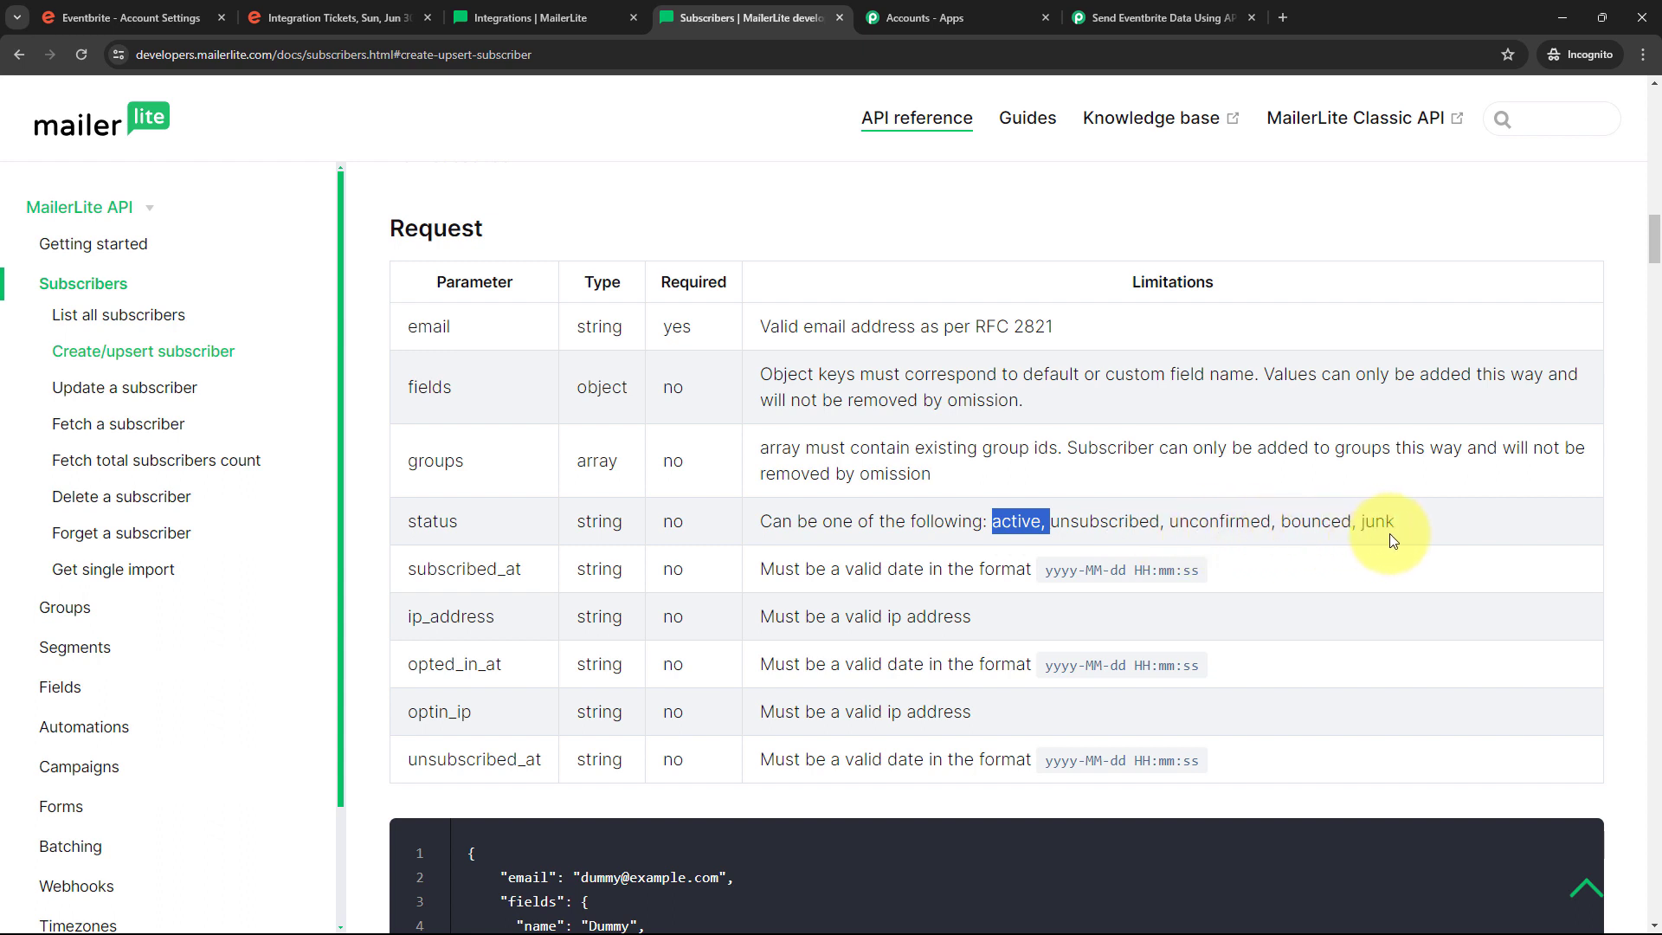
pyautogui.click(997, 531)
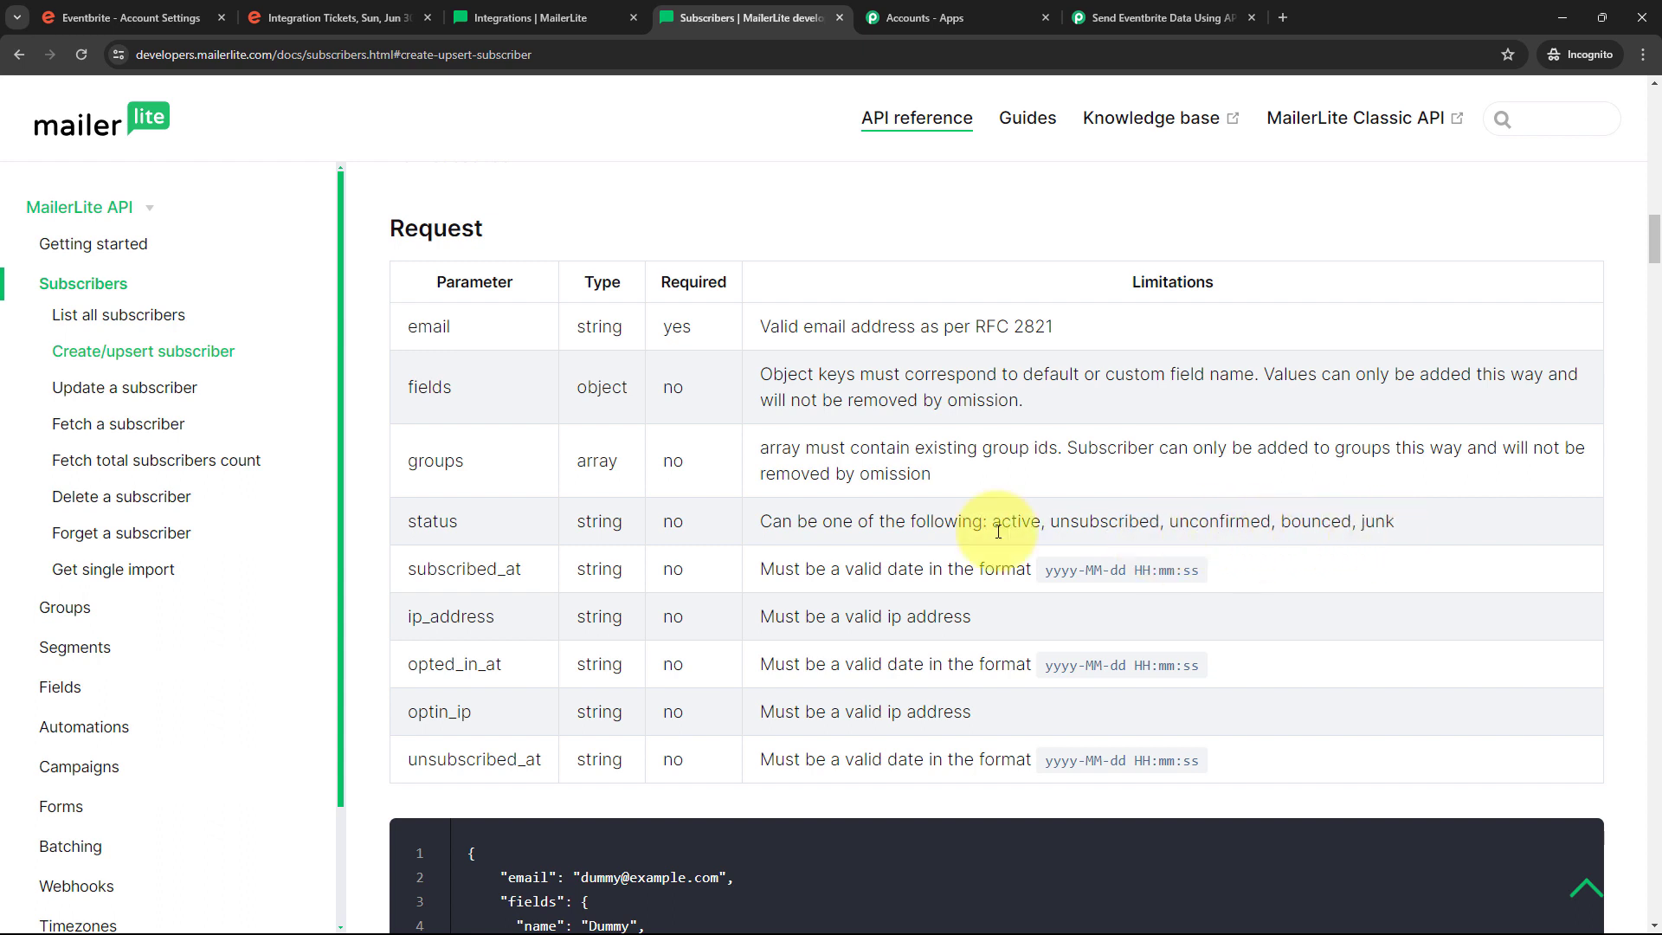
pyautogui.click(1133, 7)
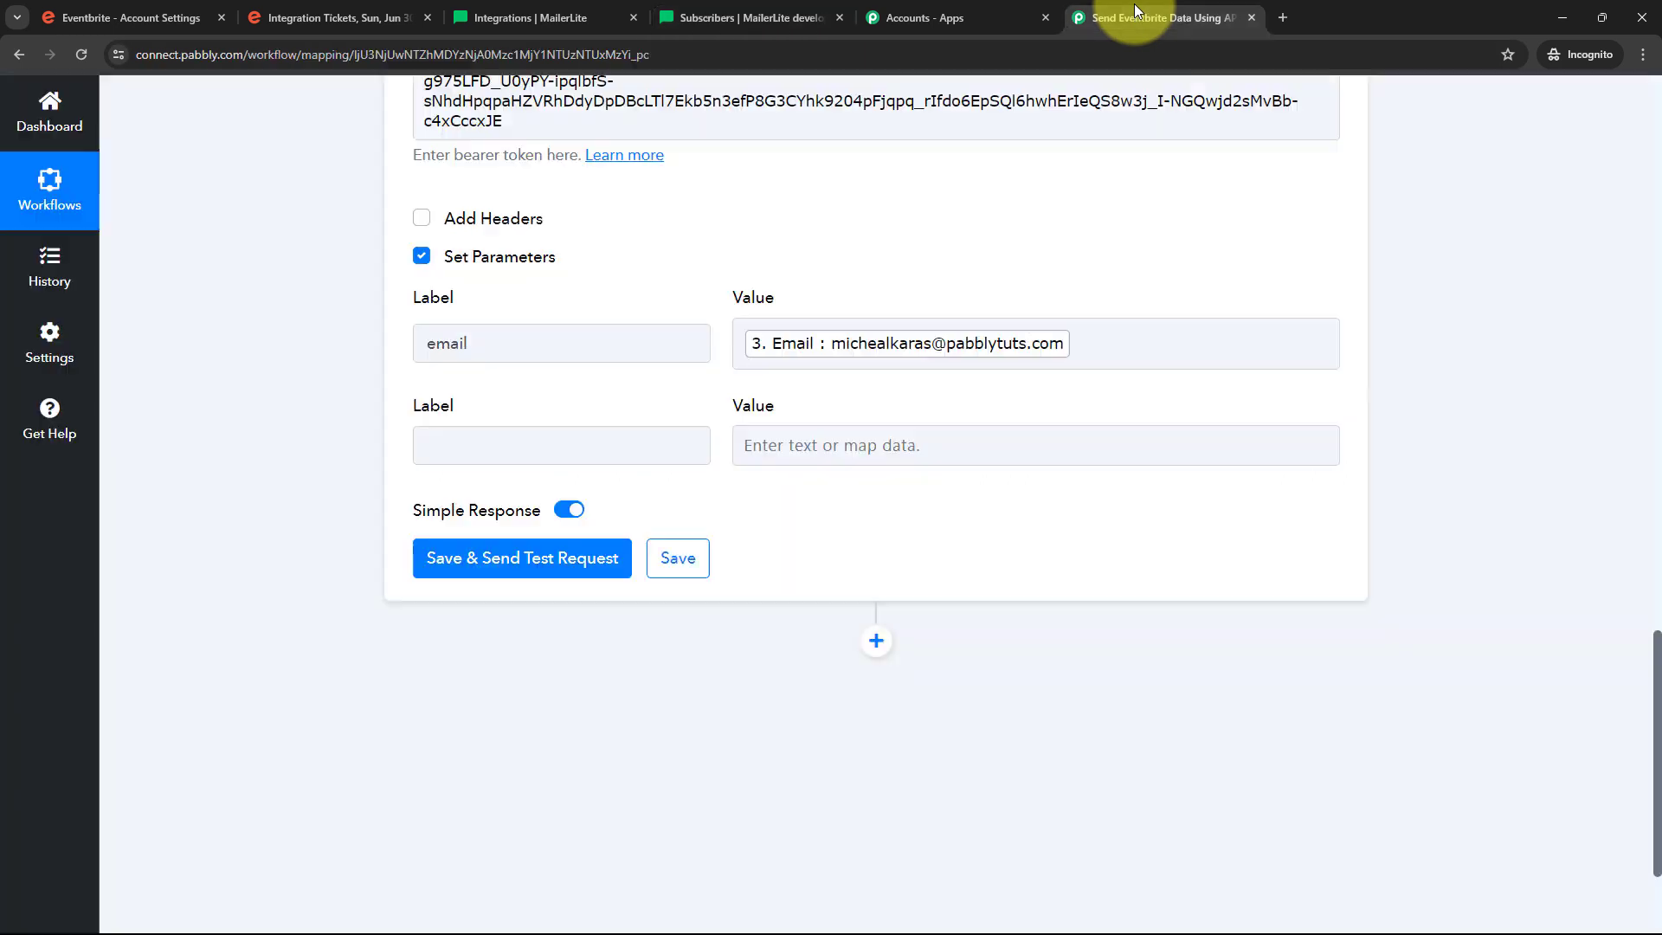
# Enter 'status' as the second parameter's label
pyautogui.click(485, 440)
pyautogui.click(485, 440)
pyautogui.write('status')
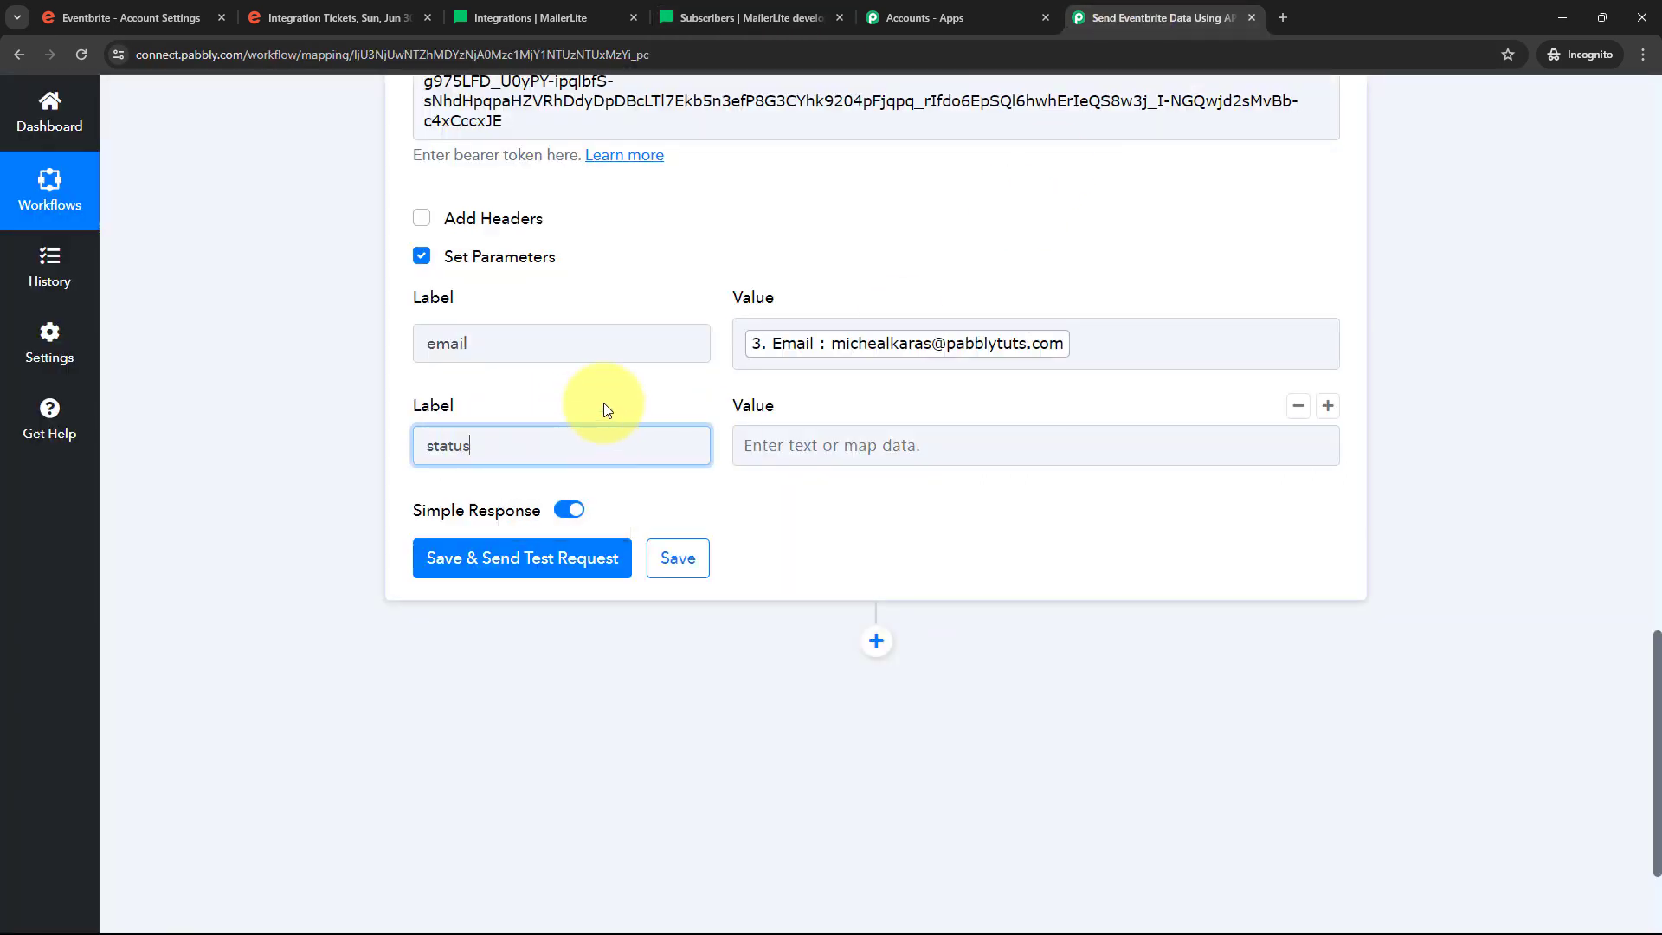
pyautogui.click(751, 443)
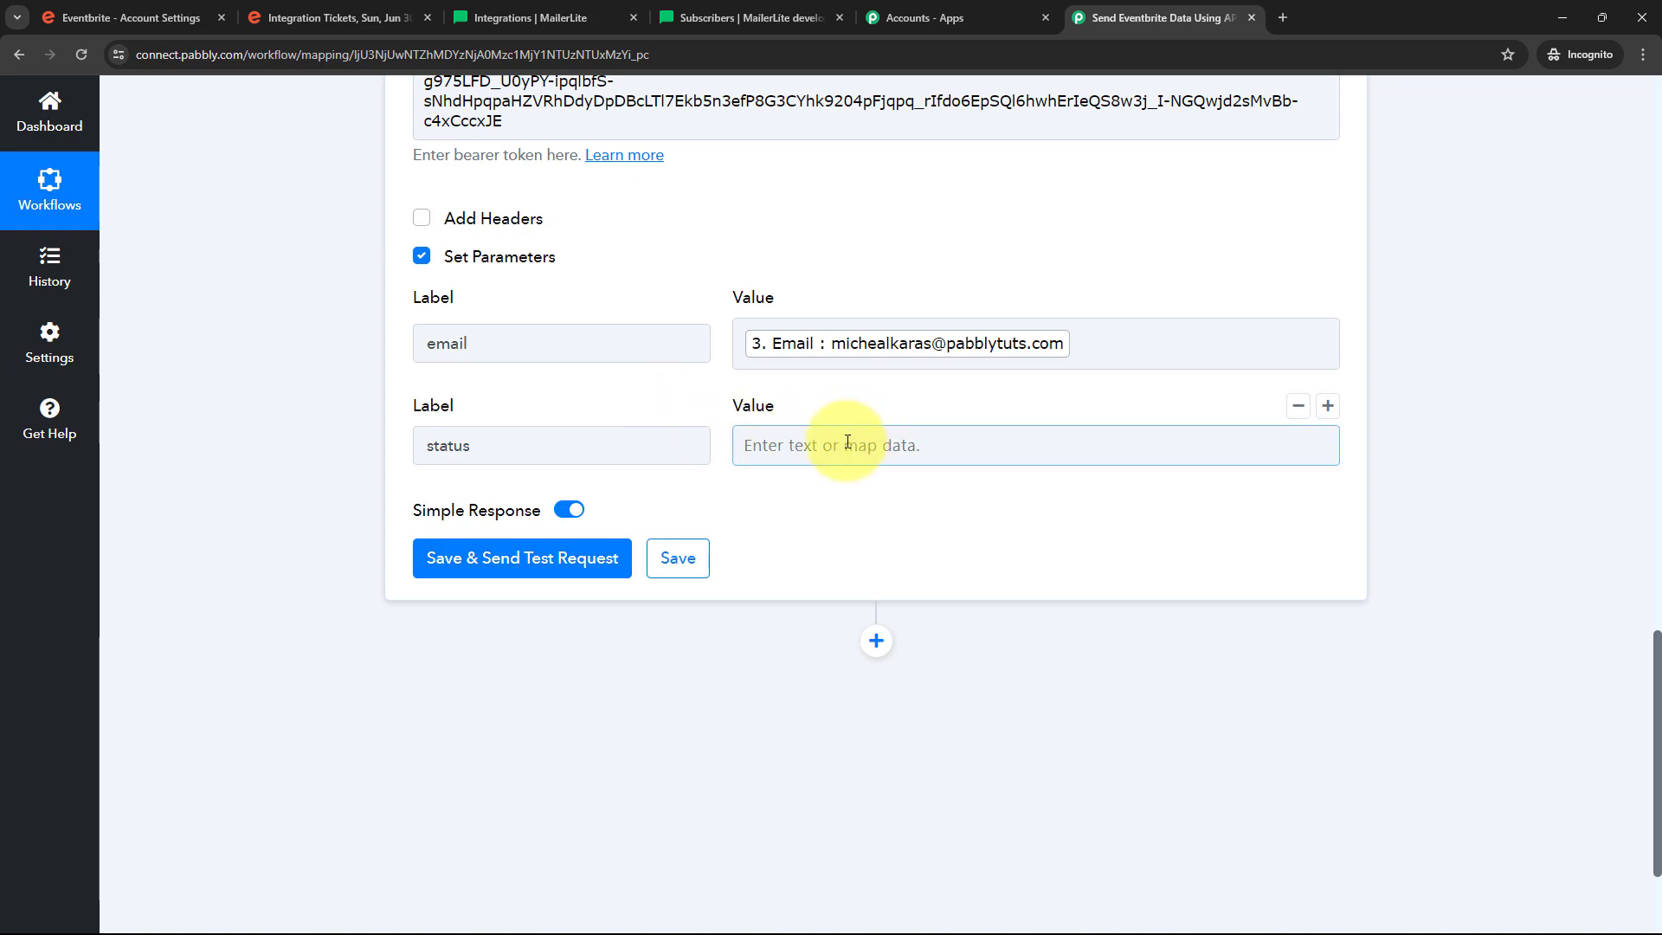
# Copy 'active' from the MailerLite docs and paste it as the status value
pyautogui.click(734, 15)
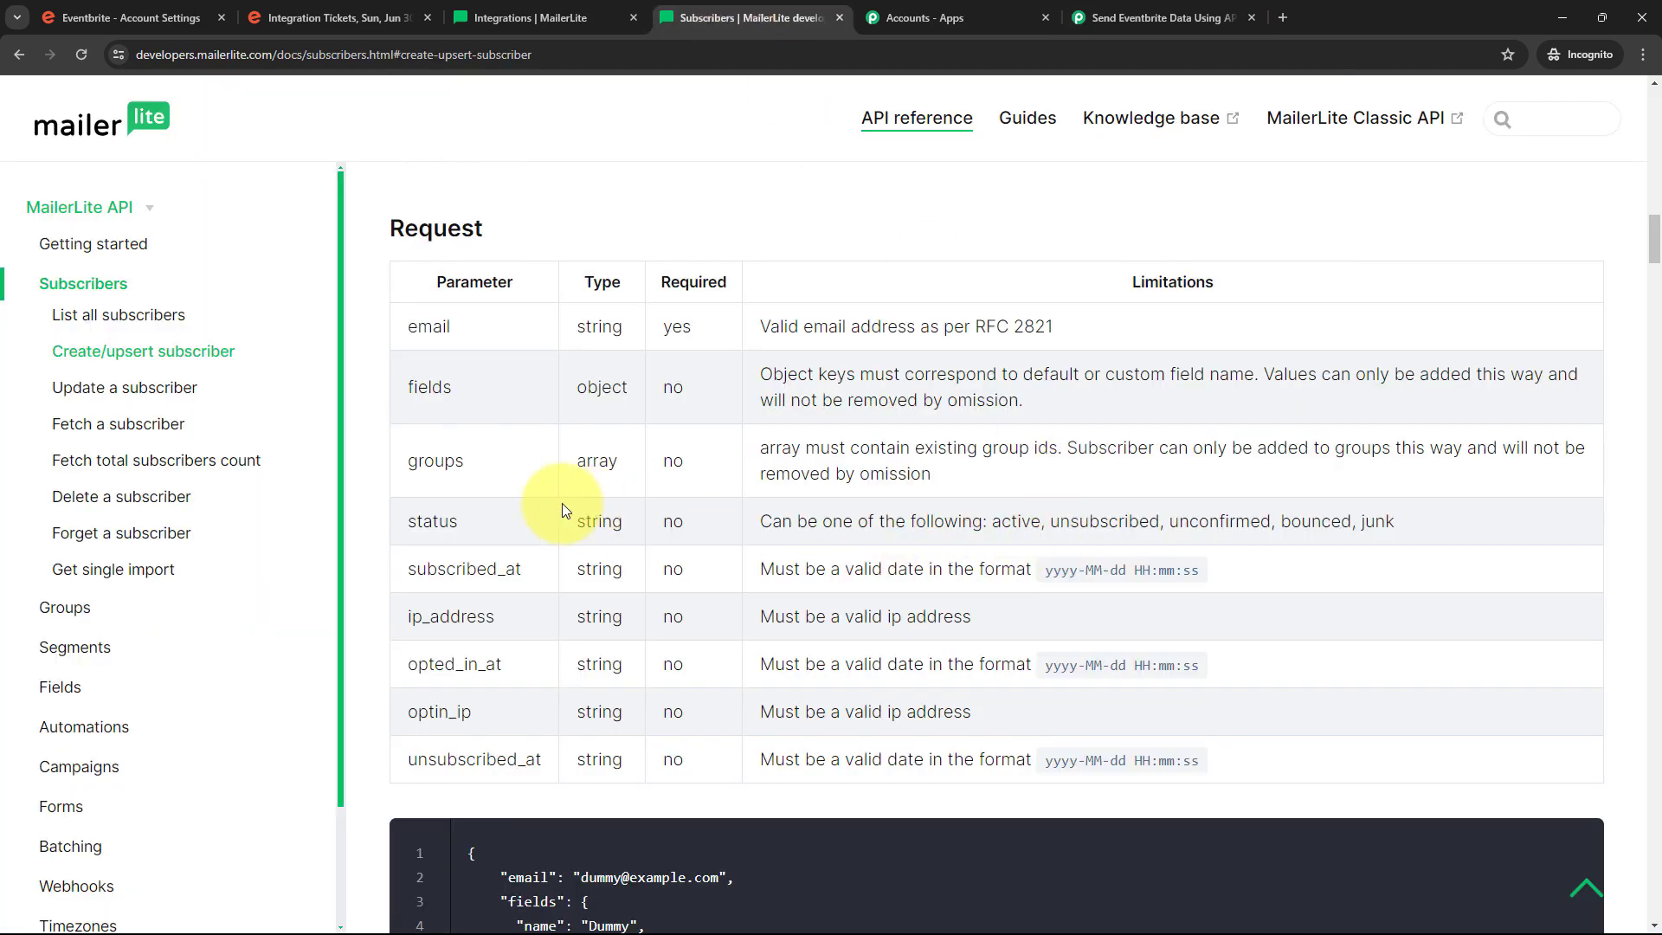
pyautogui.doubleClick(1035, 524)
pyautogui.hotkey('ctrl', 'c')
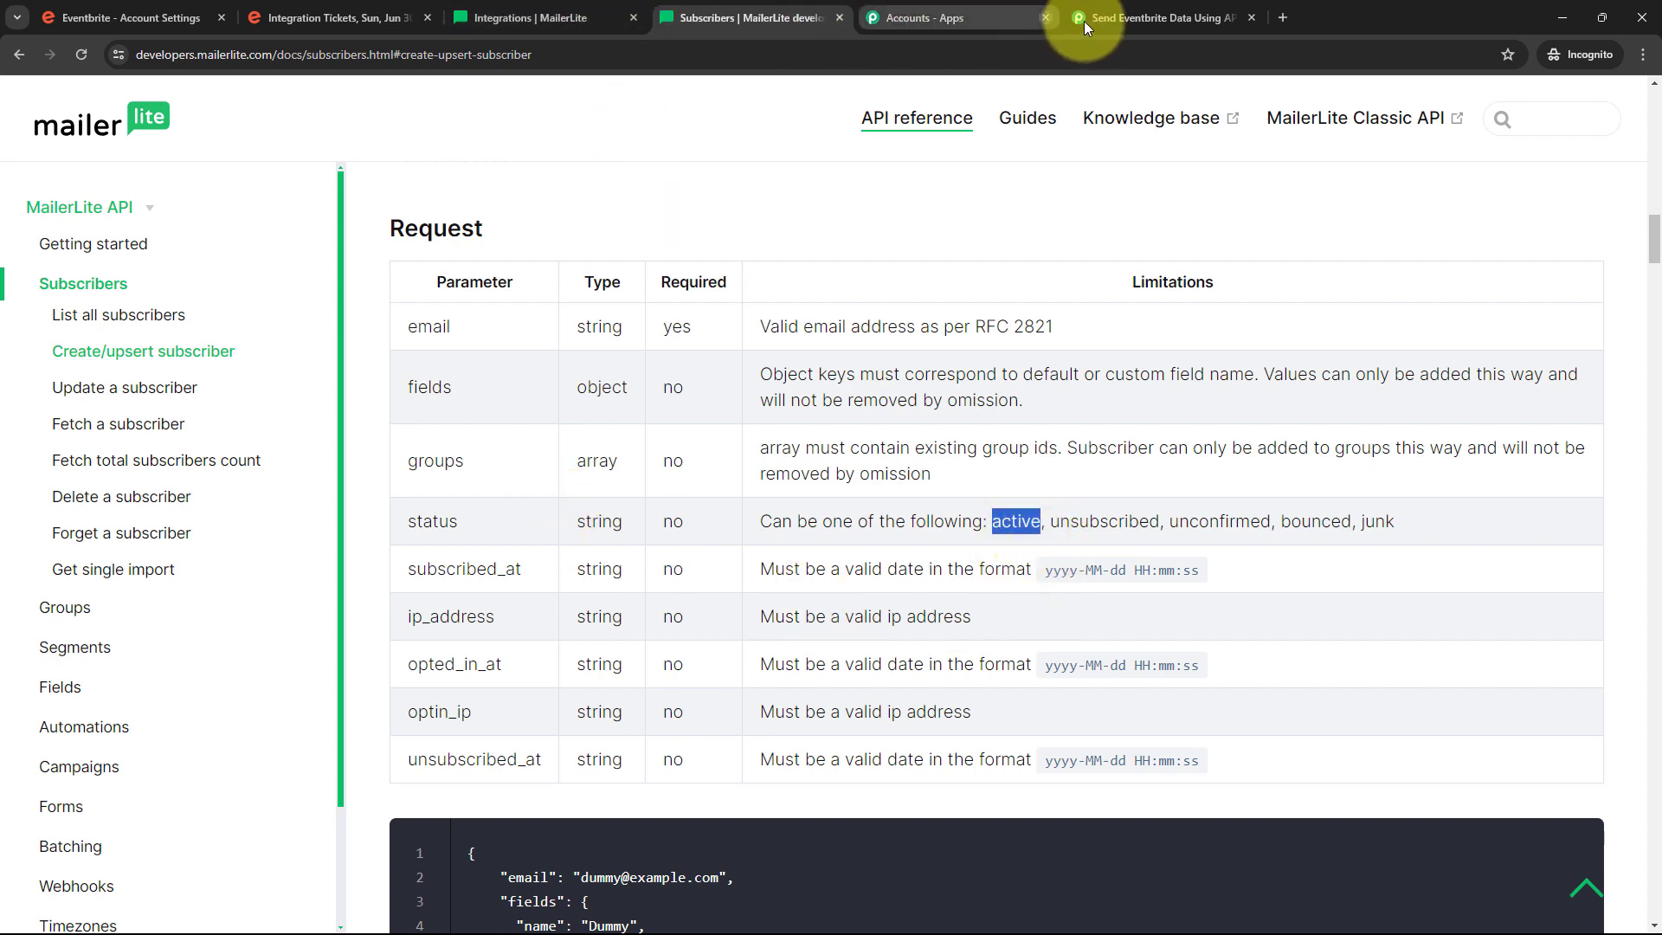
pyautogui.click(1161, 15)
pyautogui.click(773, 445)
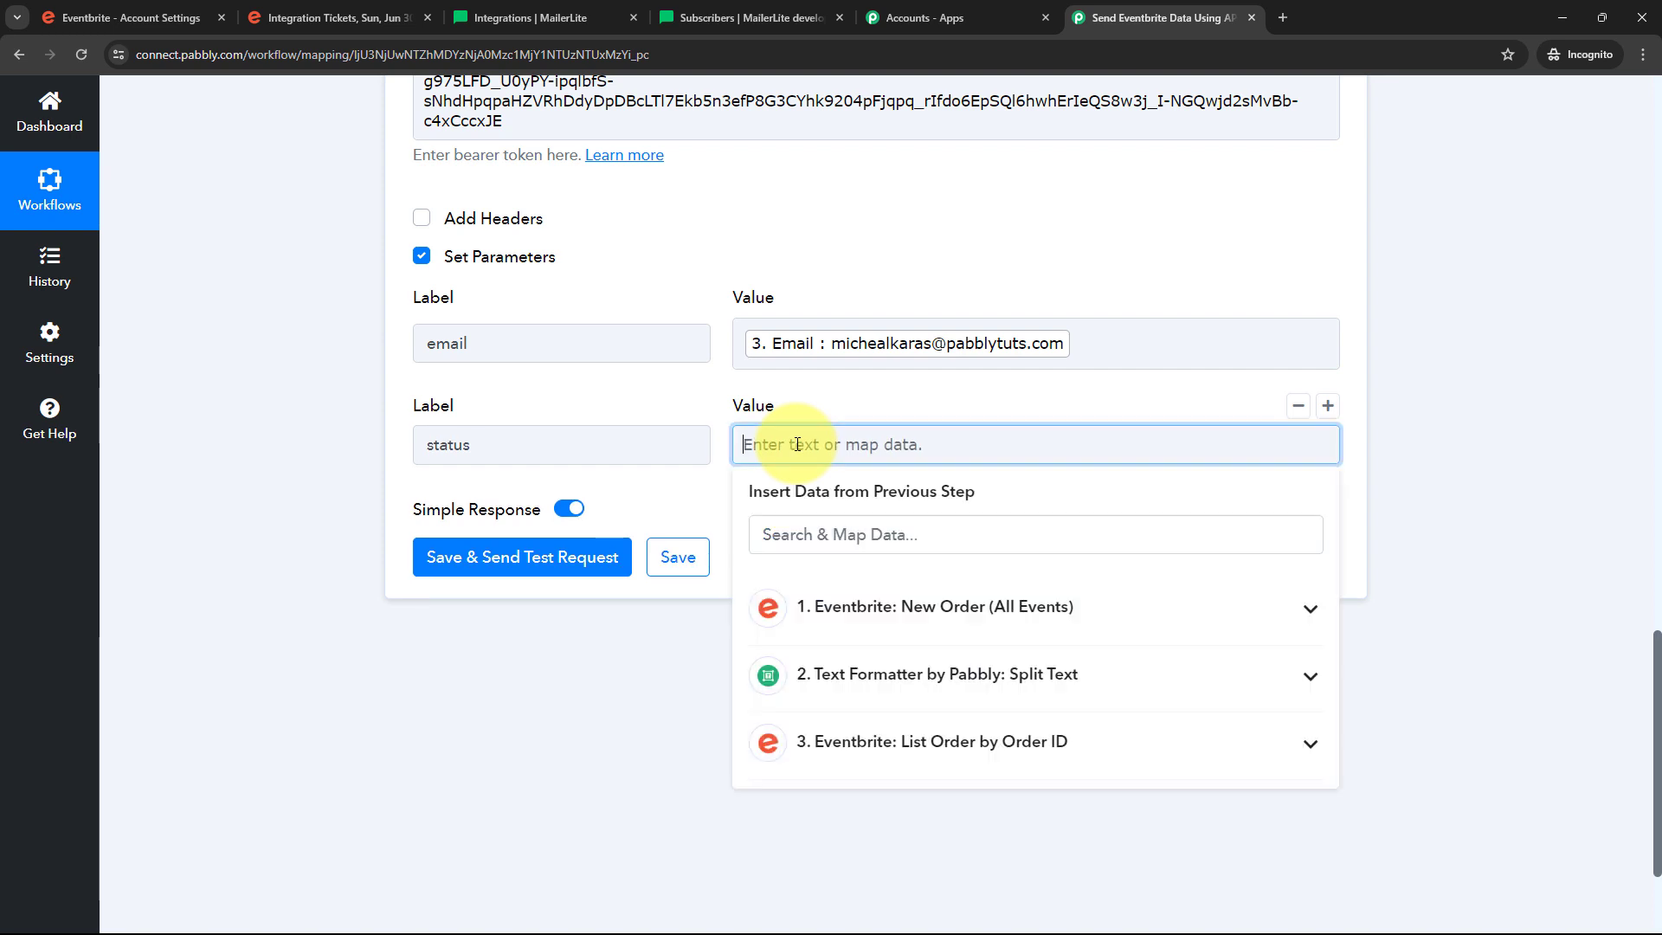
pyautogui.hotkey('ctrl', 'v')
pyautogui.click(834, 400)
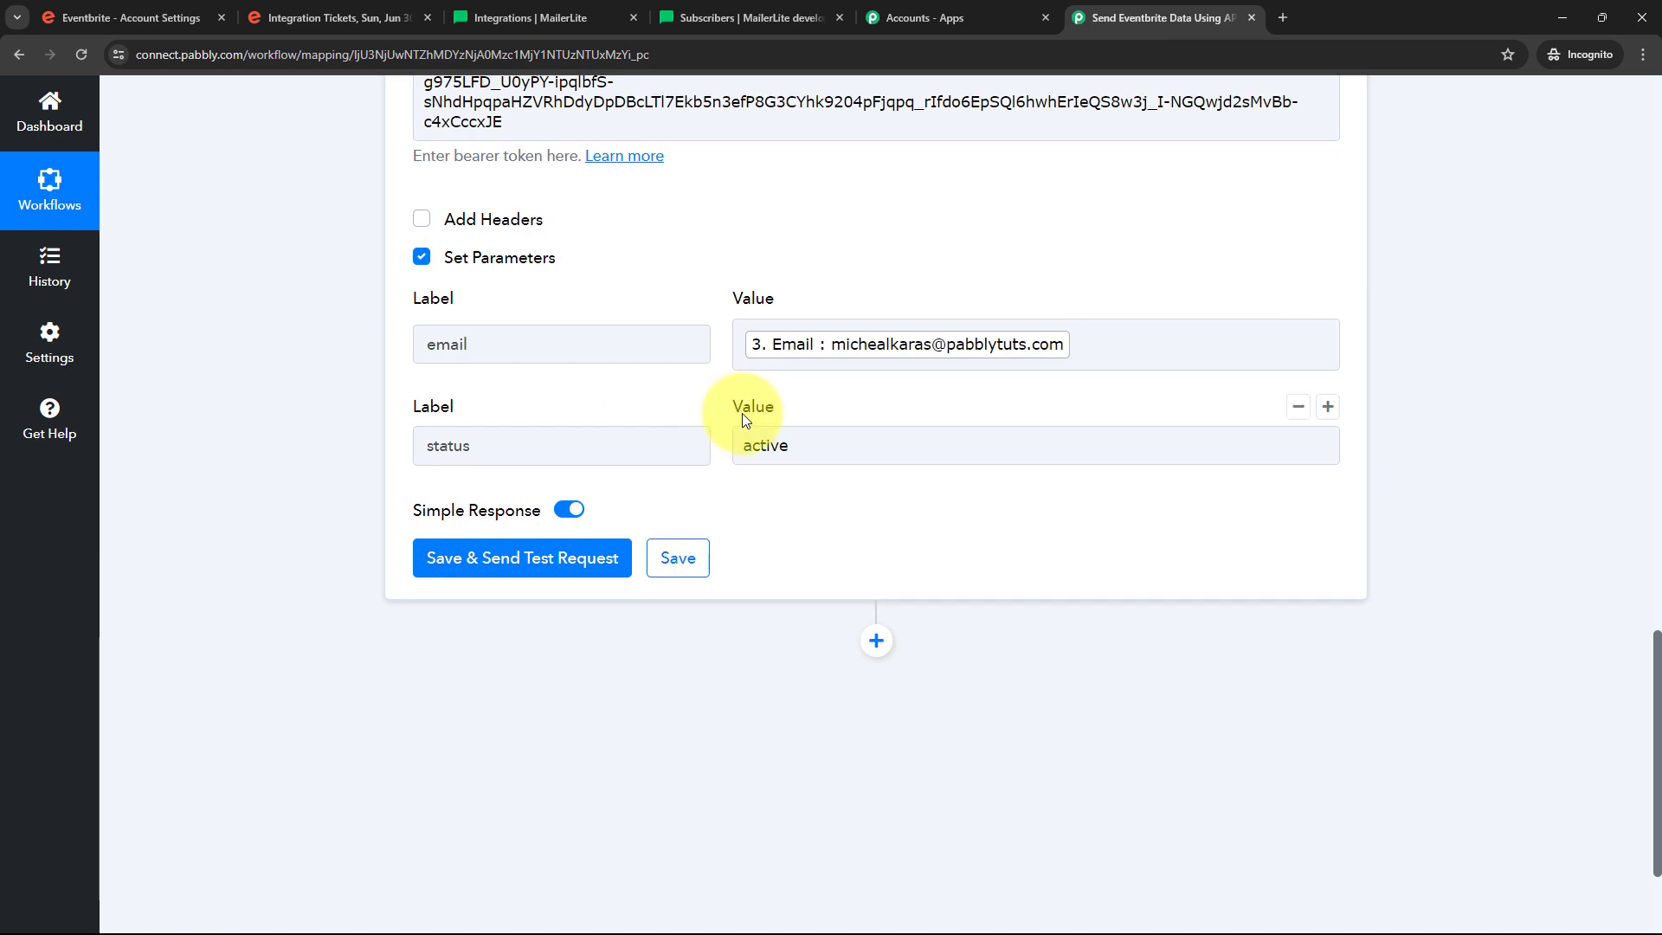
pyautogui.scroll(10, 741, 413)
pyautogui.scroll(-10, 741, 413)
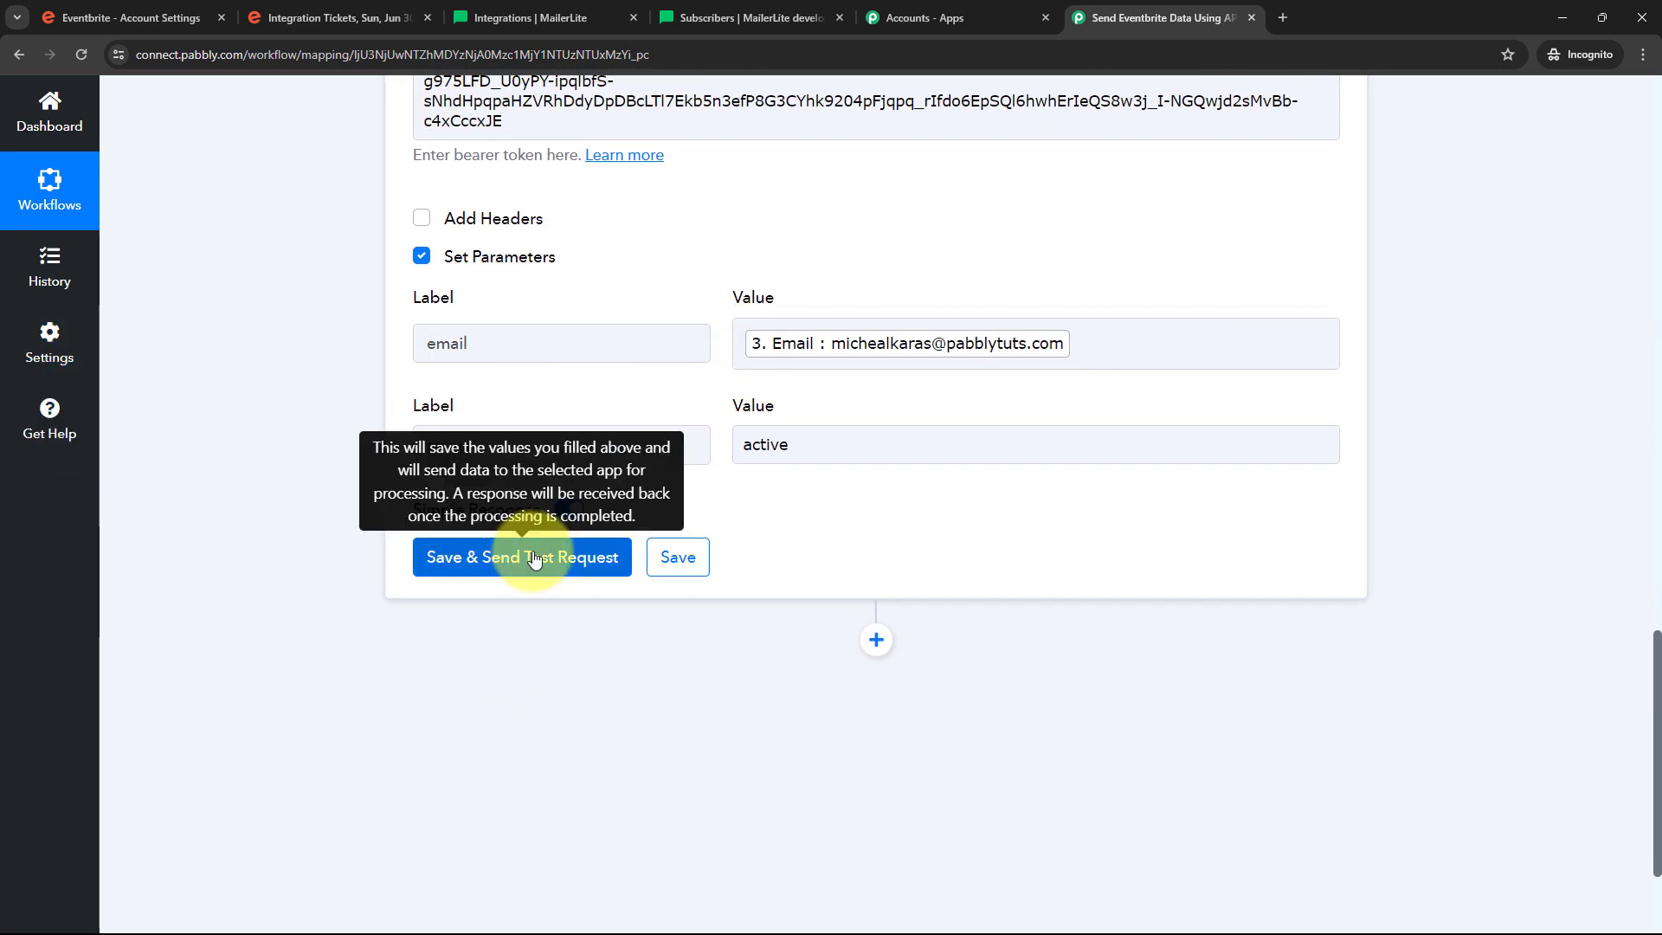
# Save and test the POST step, confirming the response shows status active and source manual
pyautogui.click(537, 557)
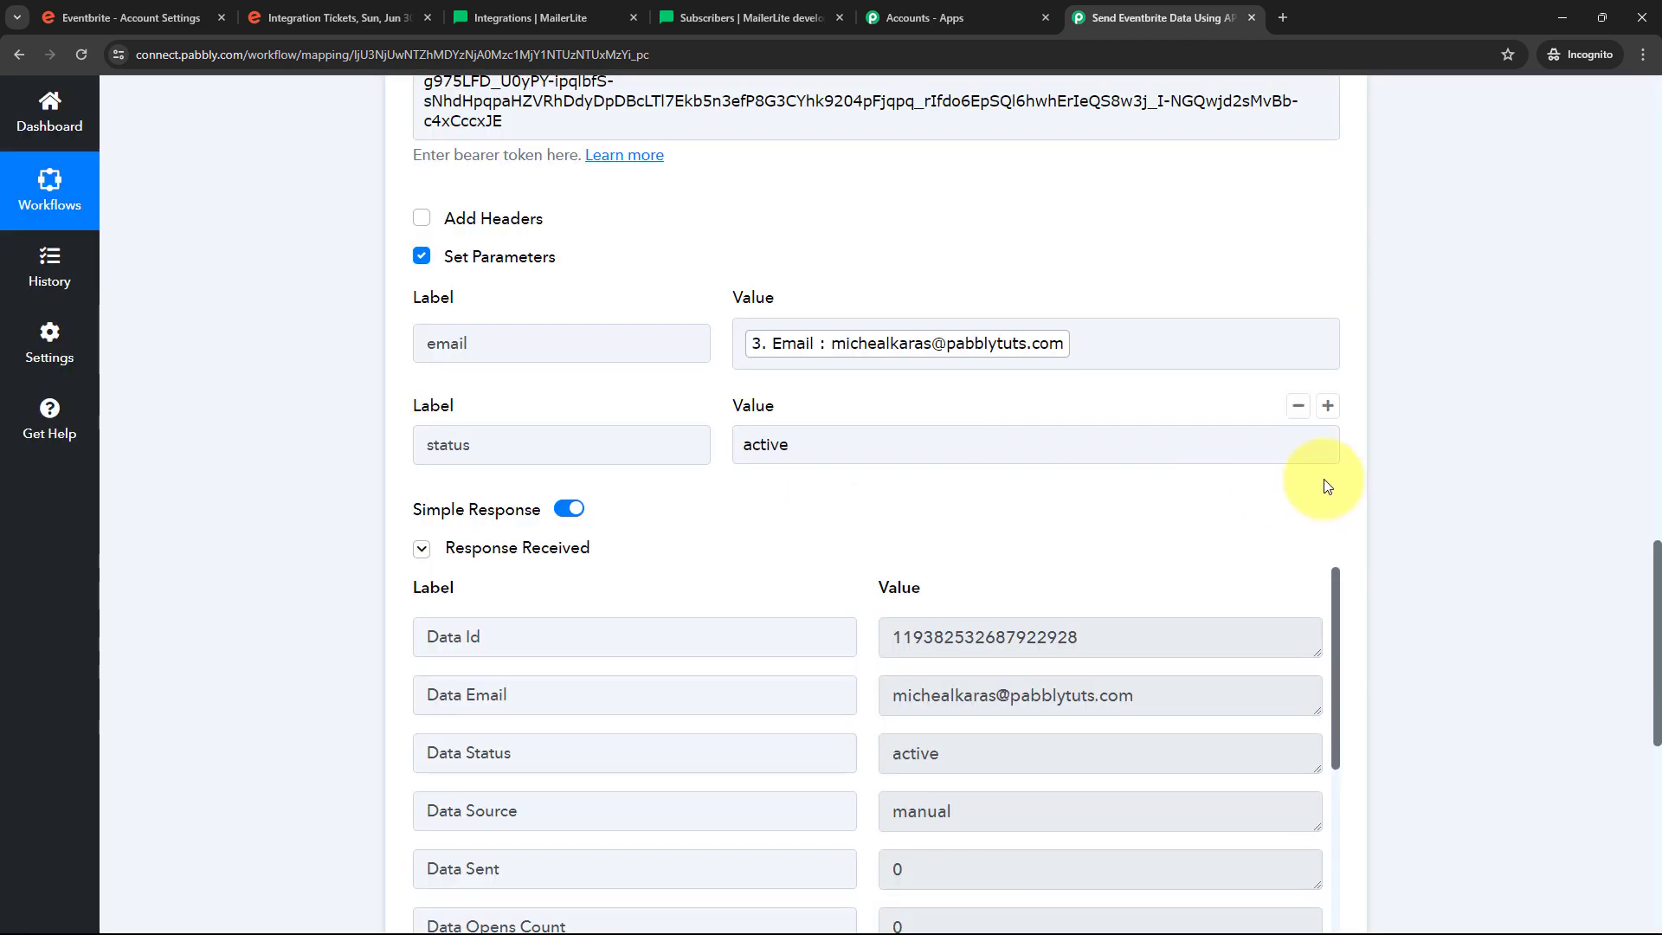
pyautogui.scroll(-5, 1324, 475)
pyautogui.scroll(-9, 1057, 367)
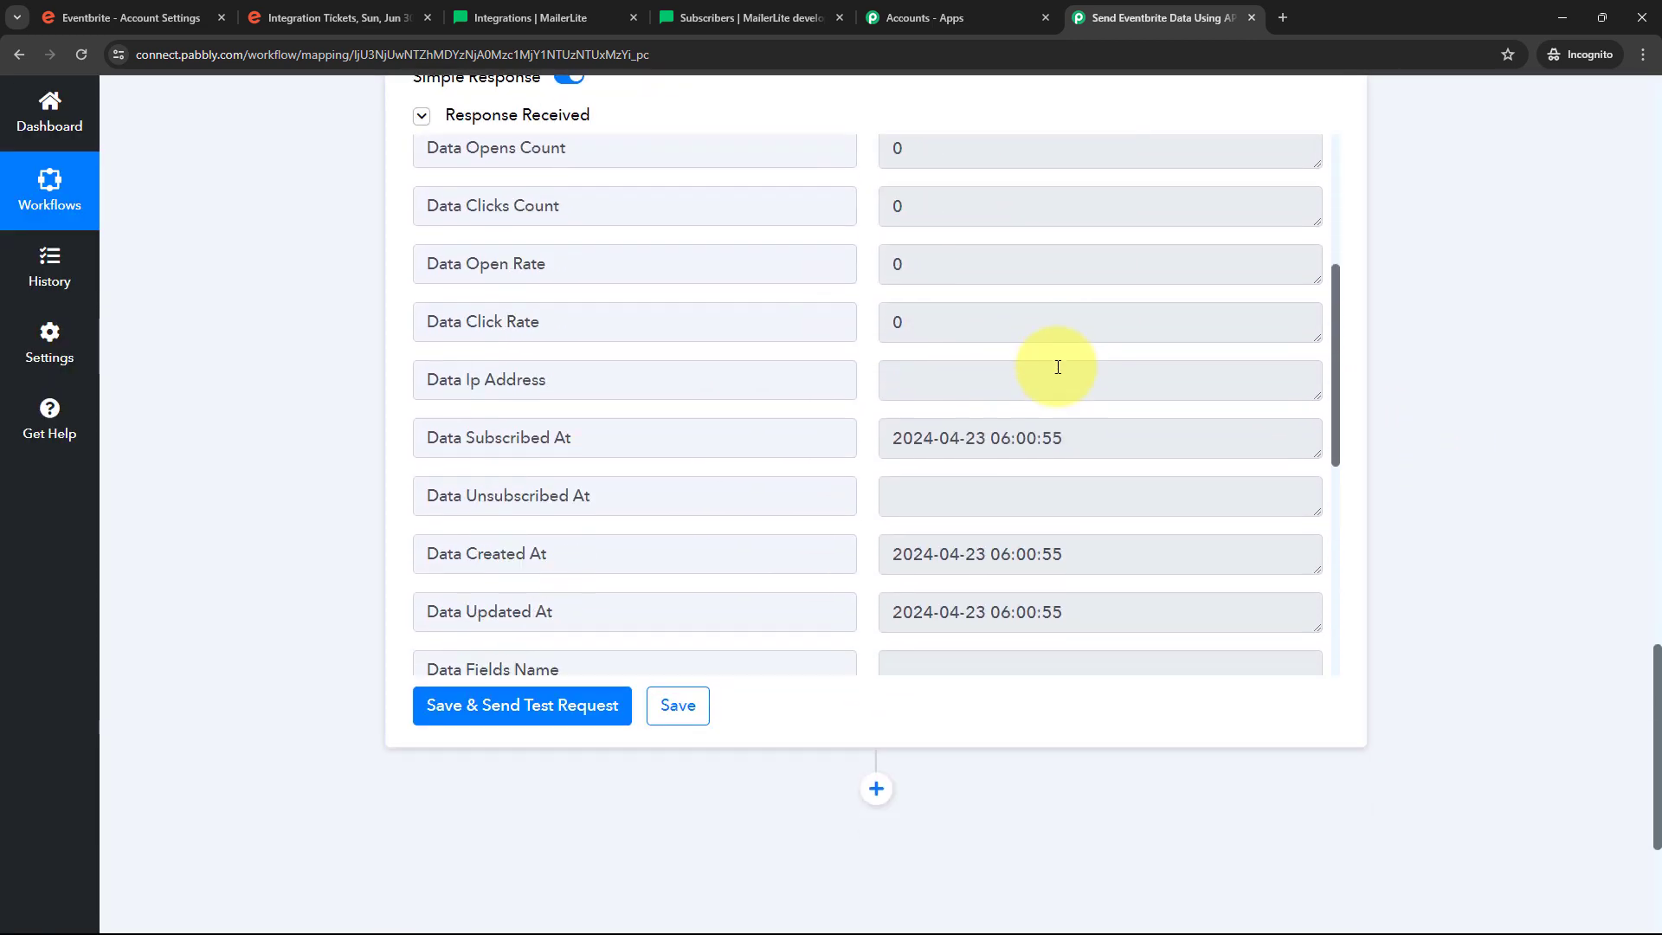
pyautogui.scroll(10, 1057, 367)
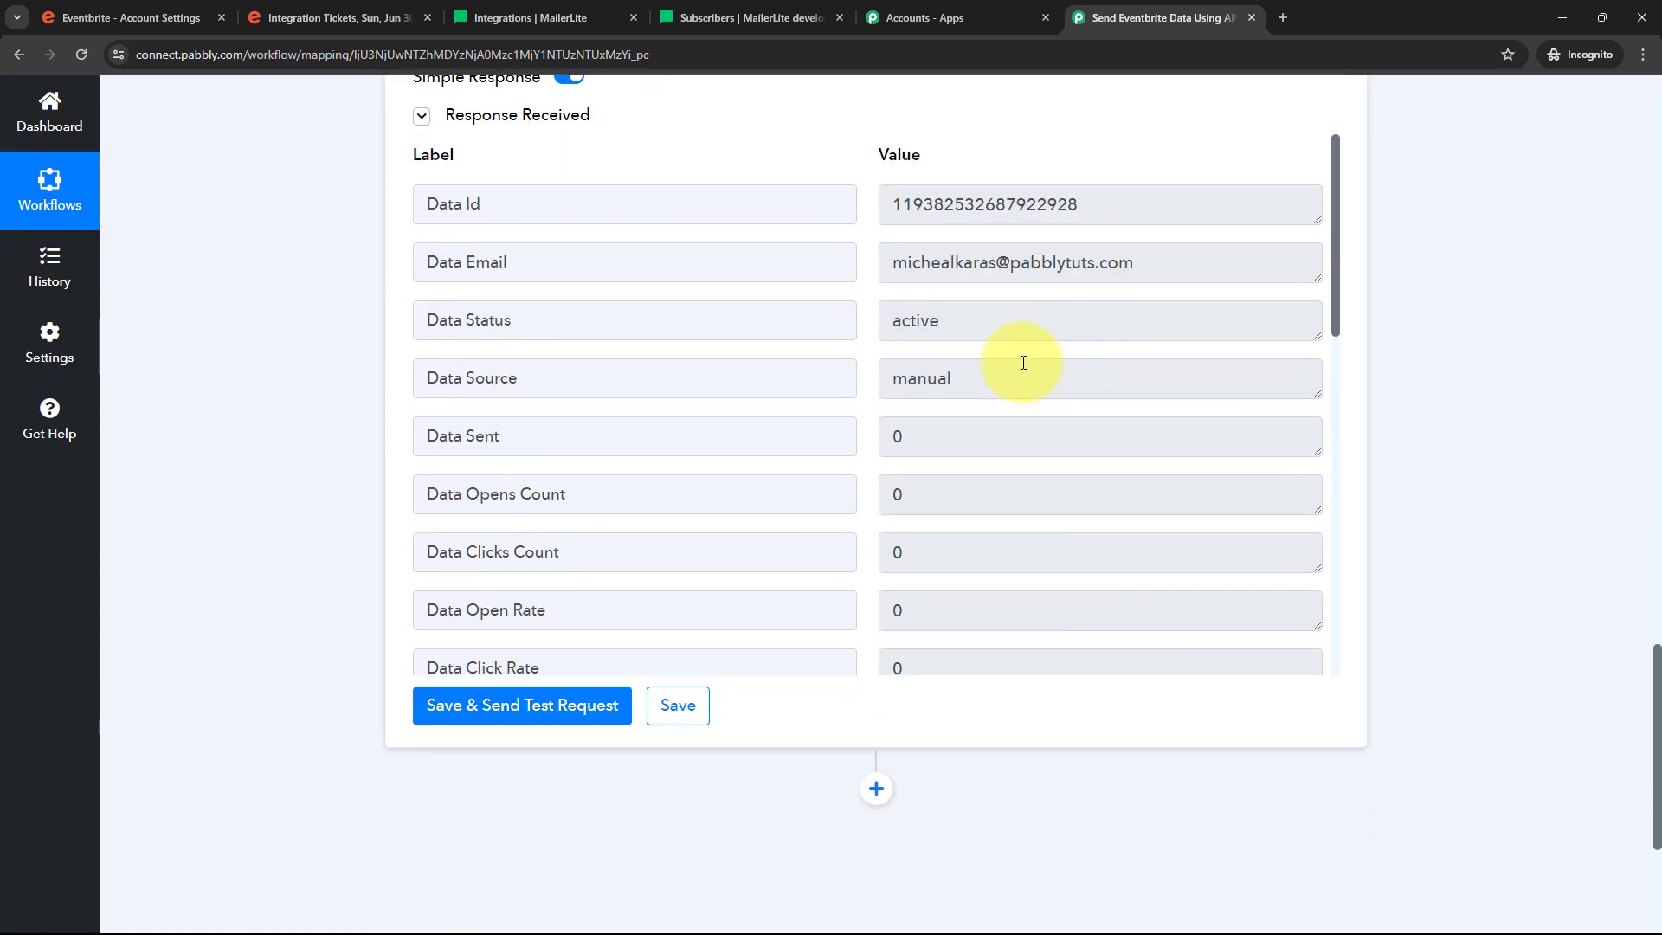
pyautogui.scroll(2, 952, 368)
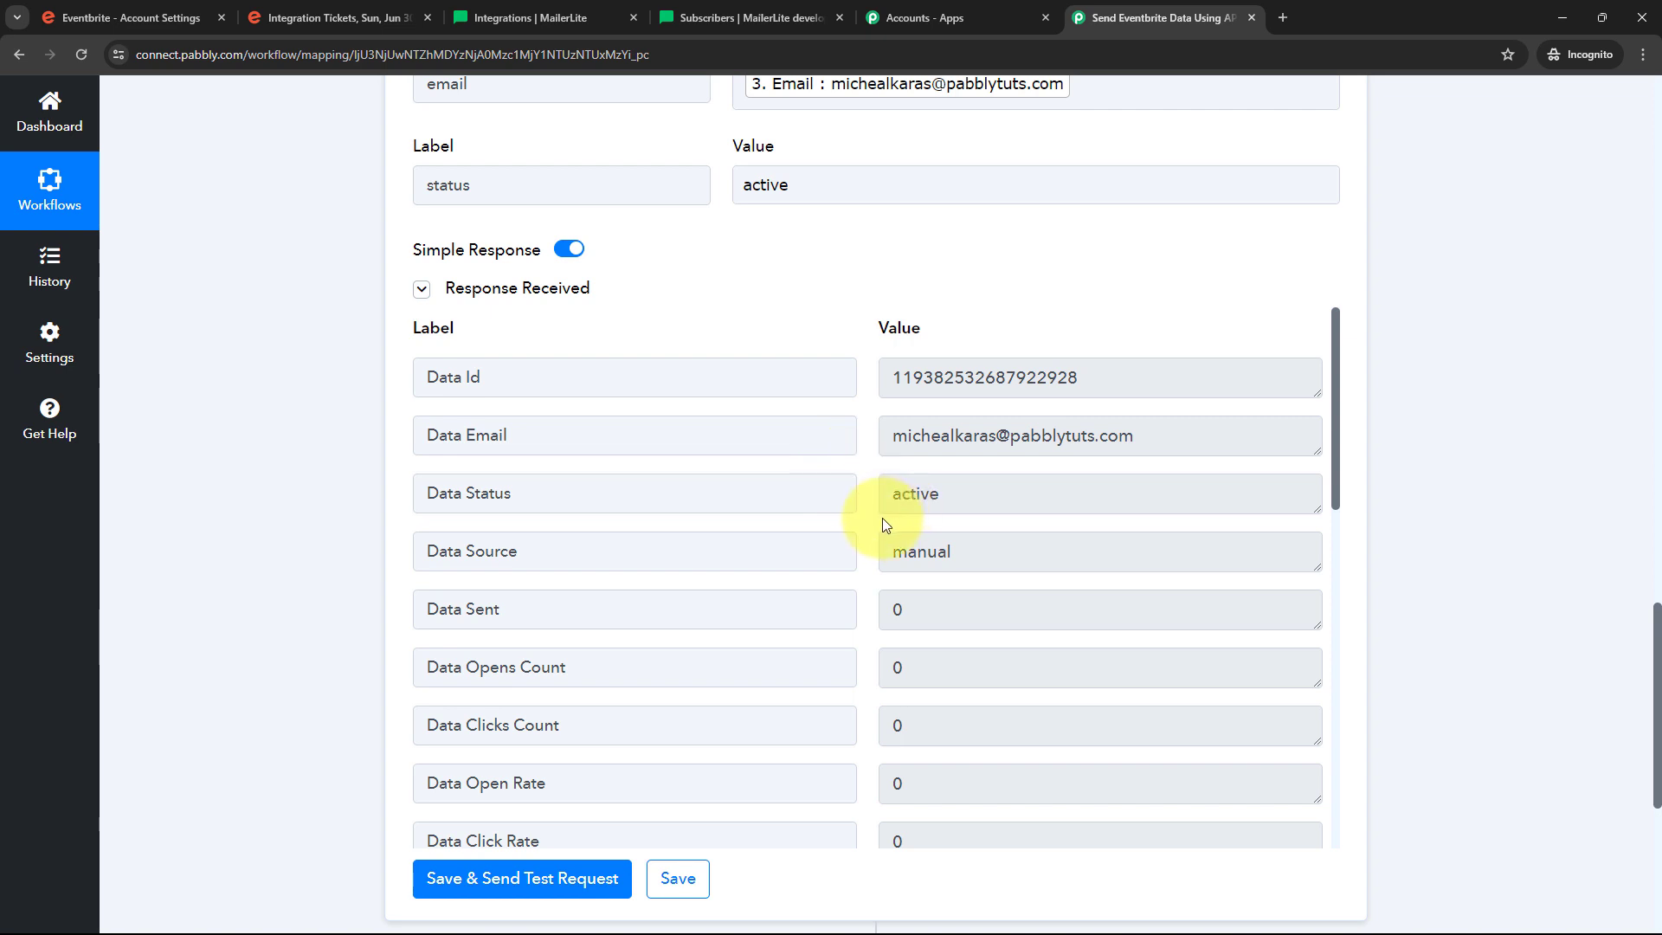
pyautogui.click(495, 18)
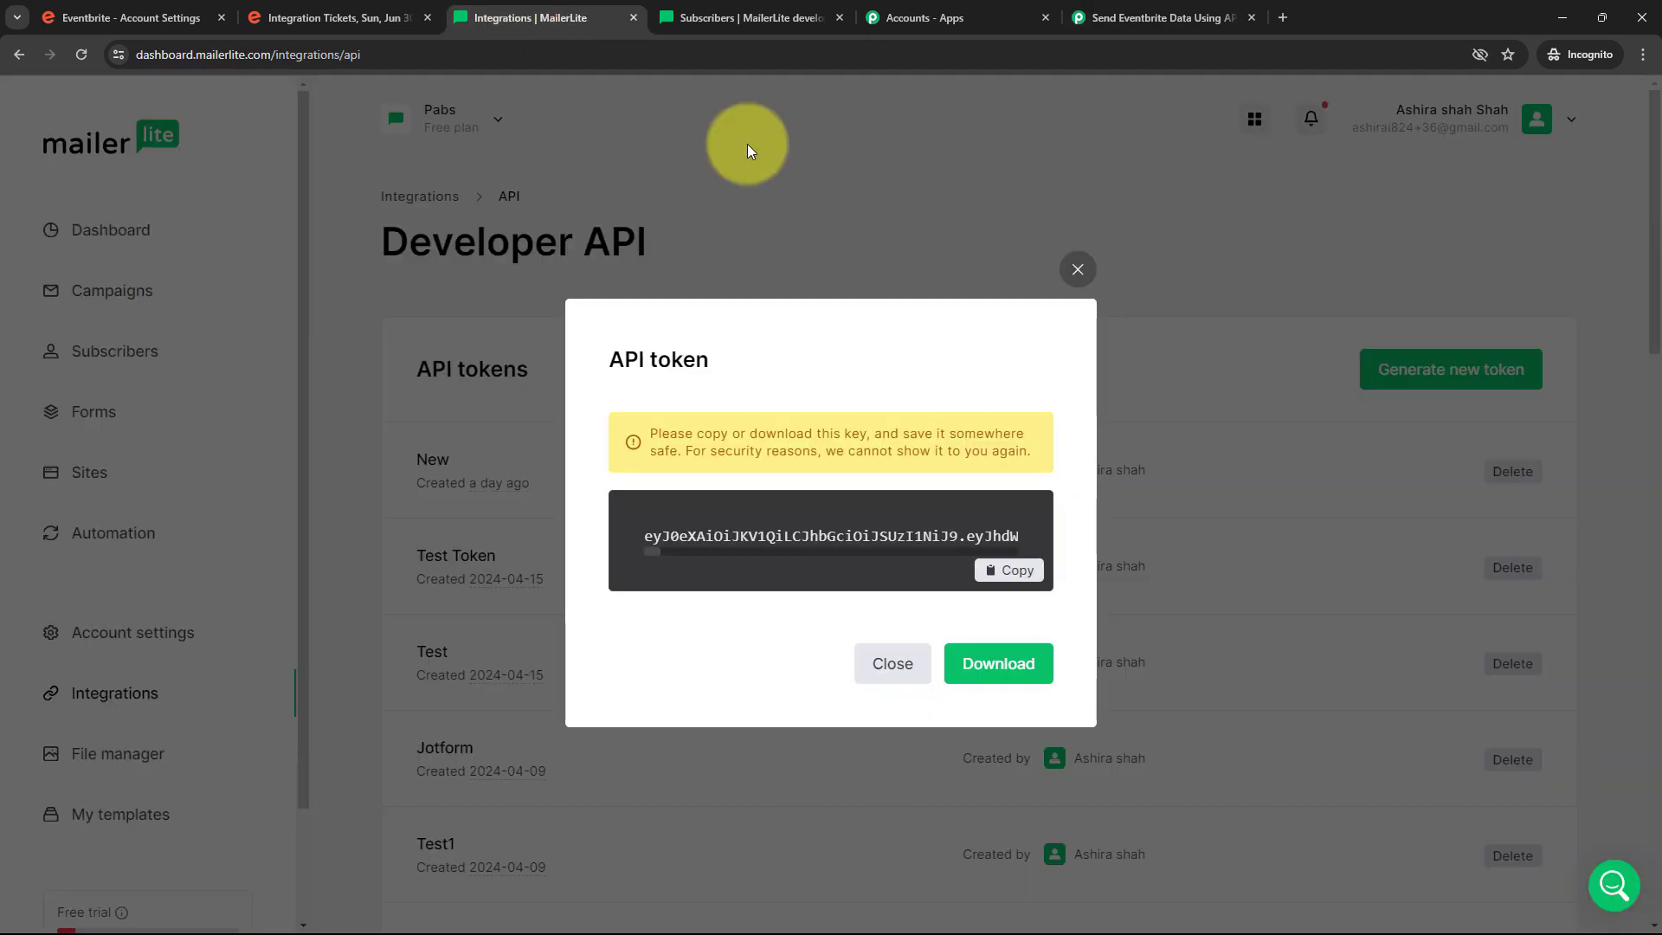
# Close MailerLite's API token dialog, confirm the new subscriber among 7 active, and return to Pabbly
pyautogui.click(1077, 271)
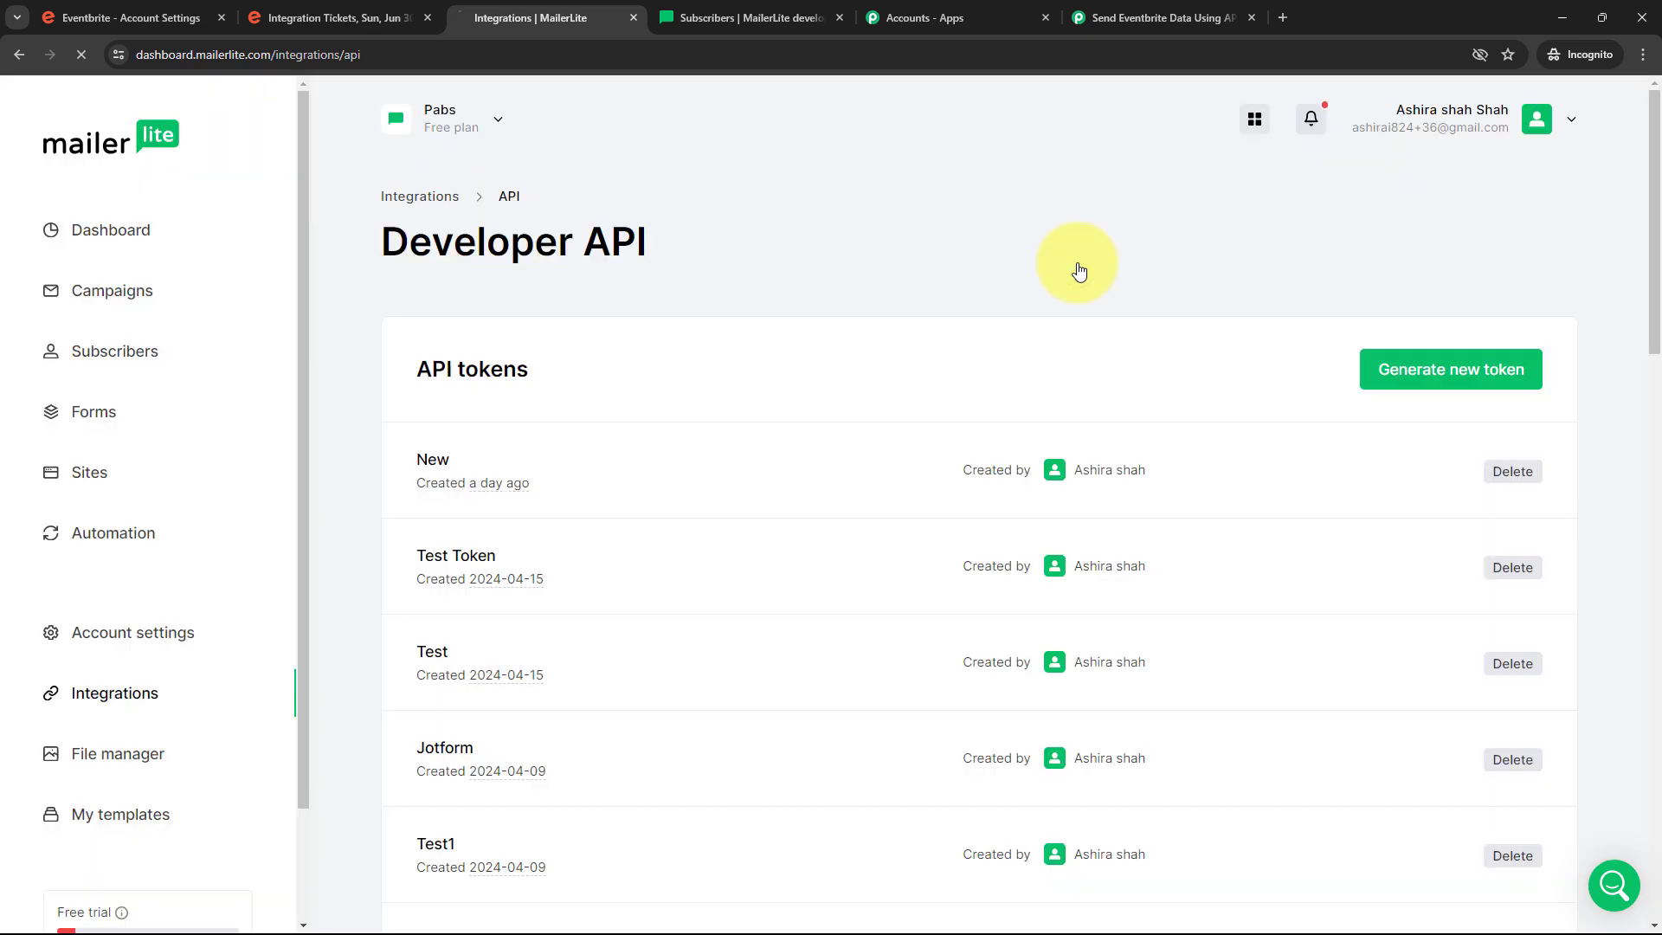
pyautogui.click(81, 348)
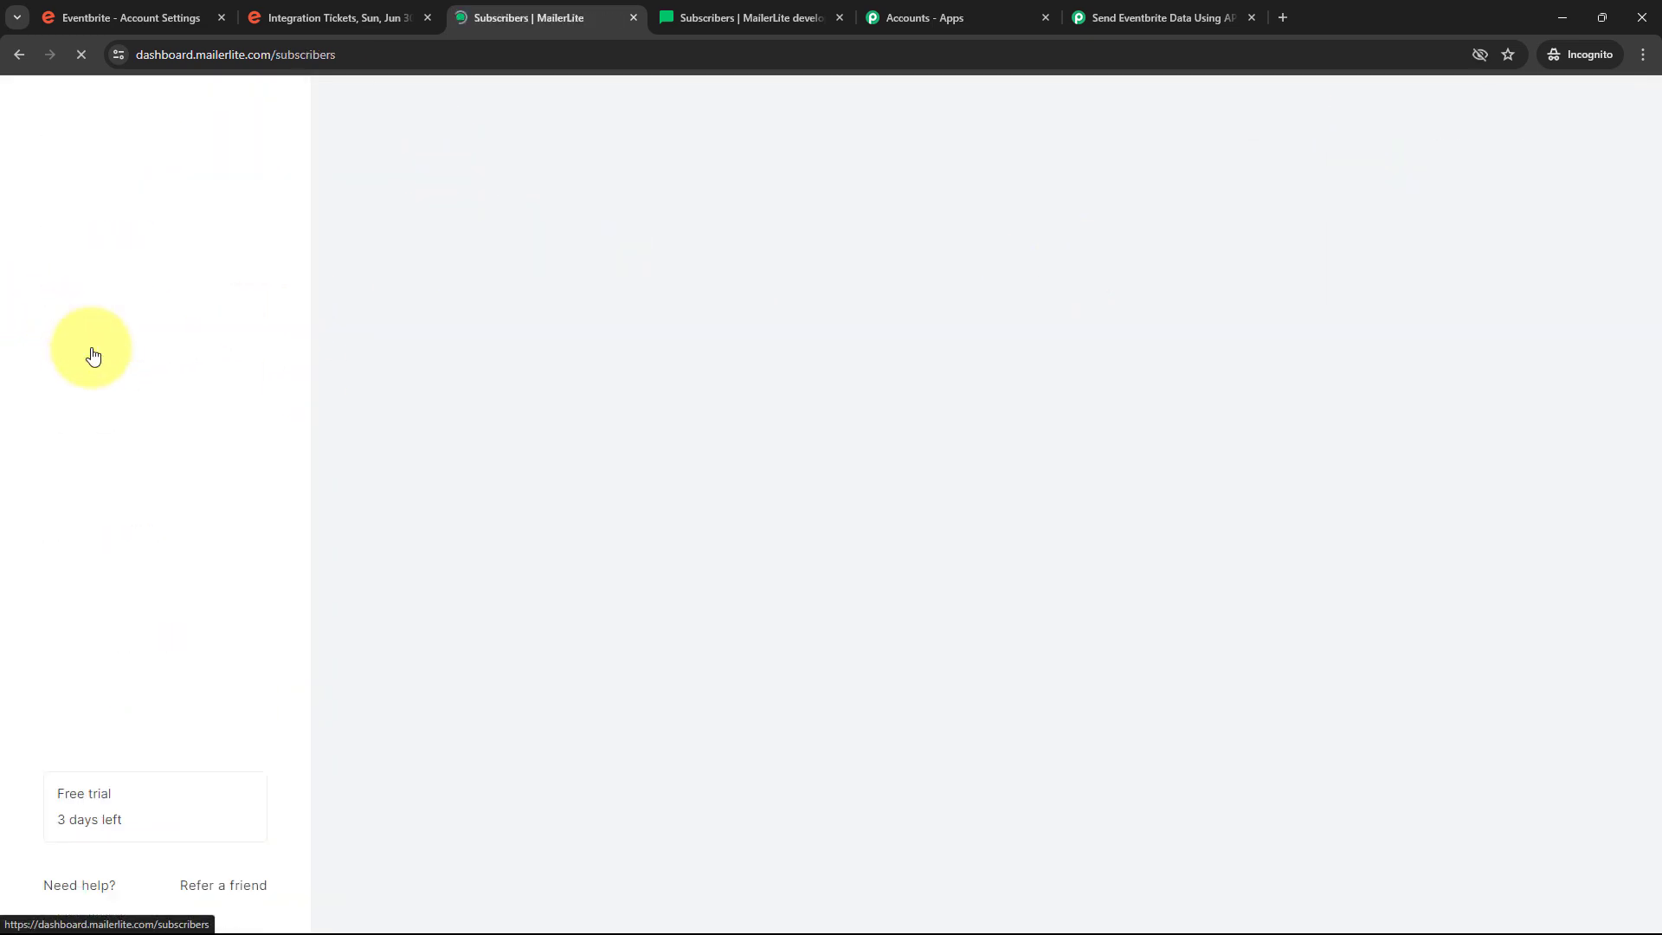
pyautogui.scroll(-5, 986, 406)
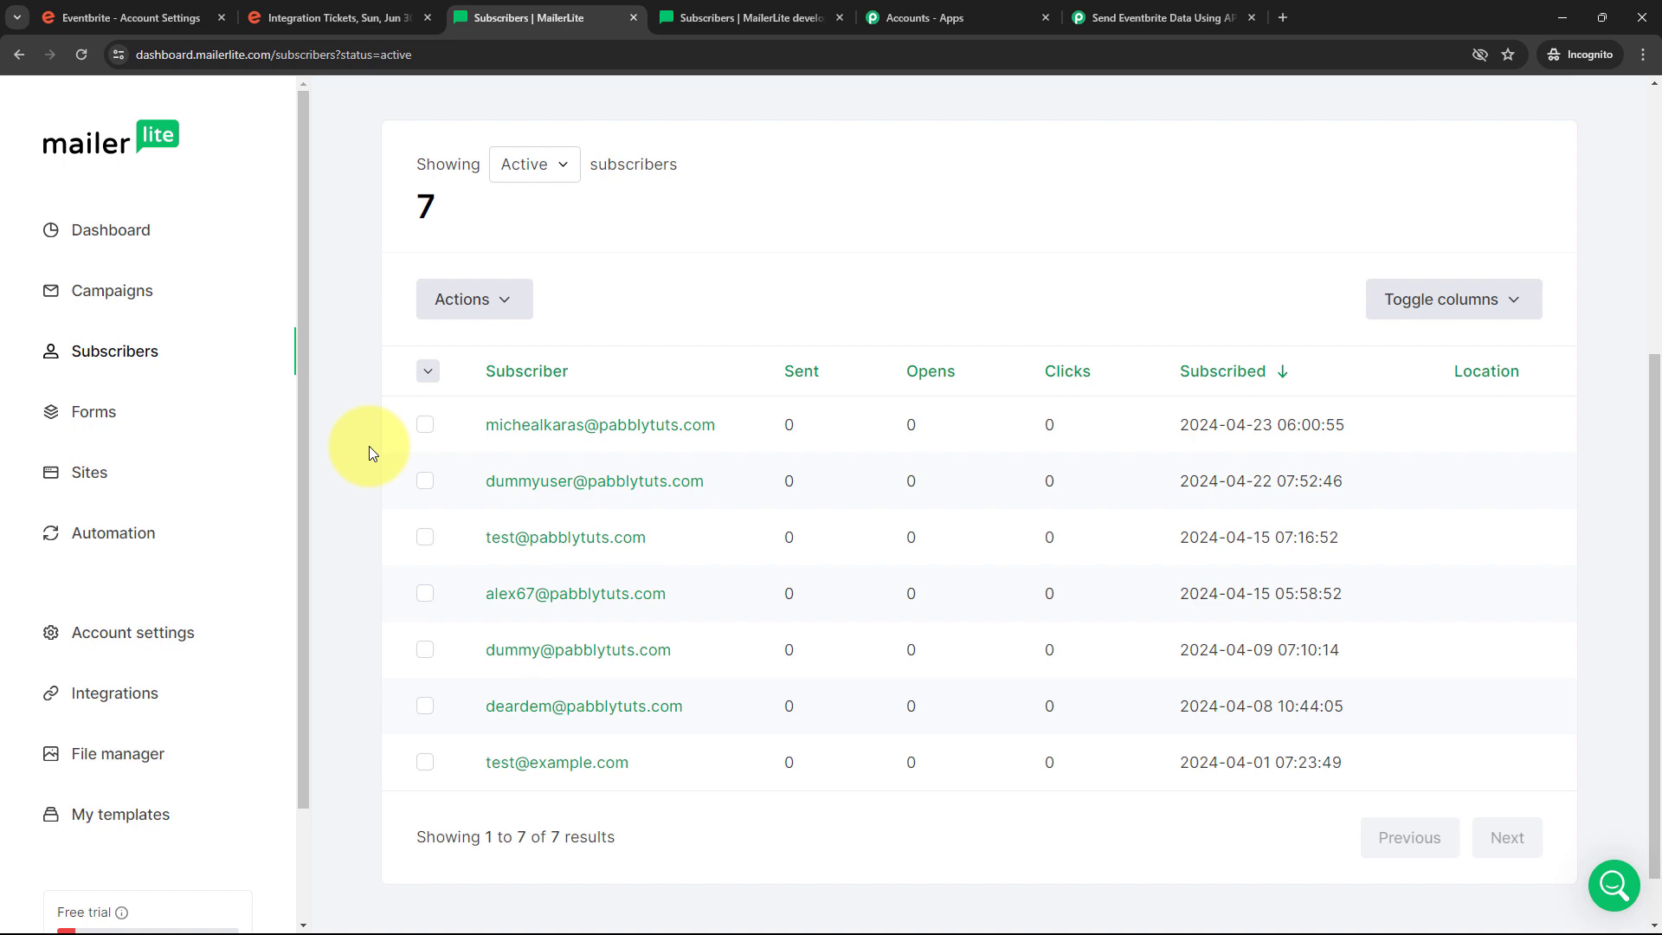
pyautogui.click(1135, 16)
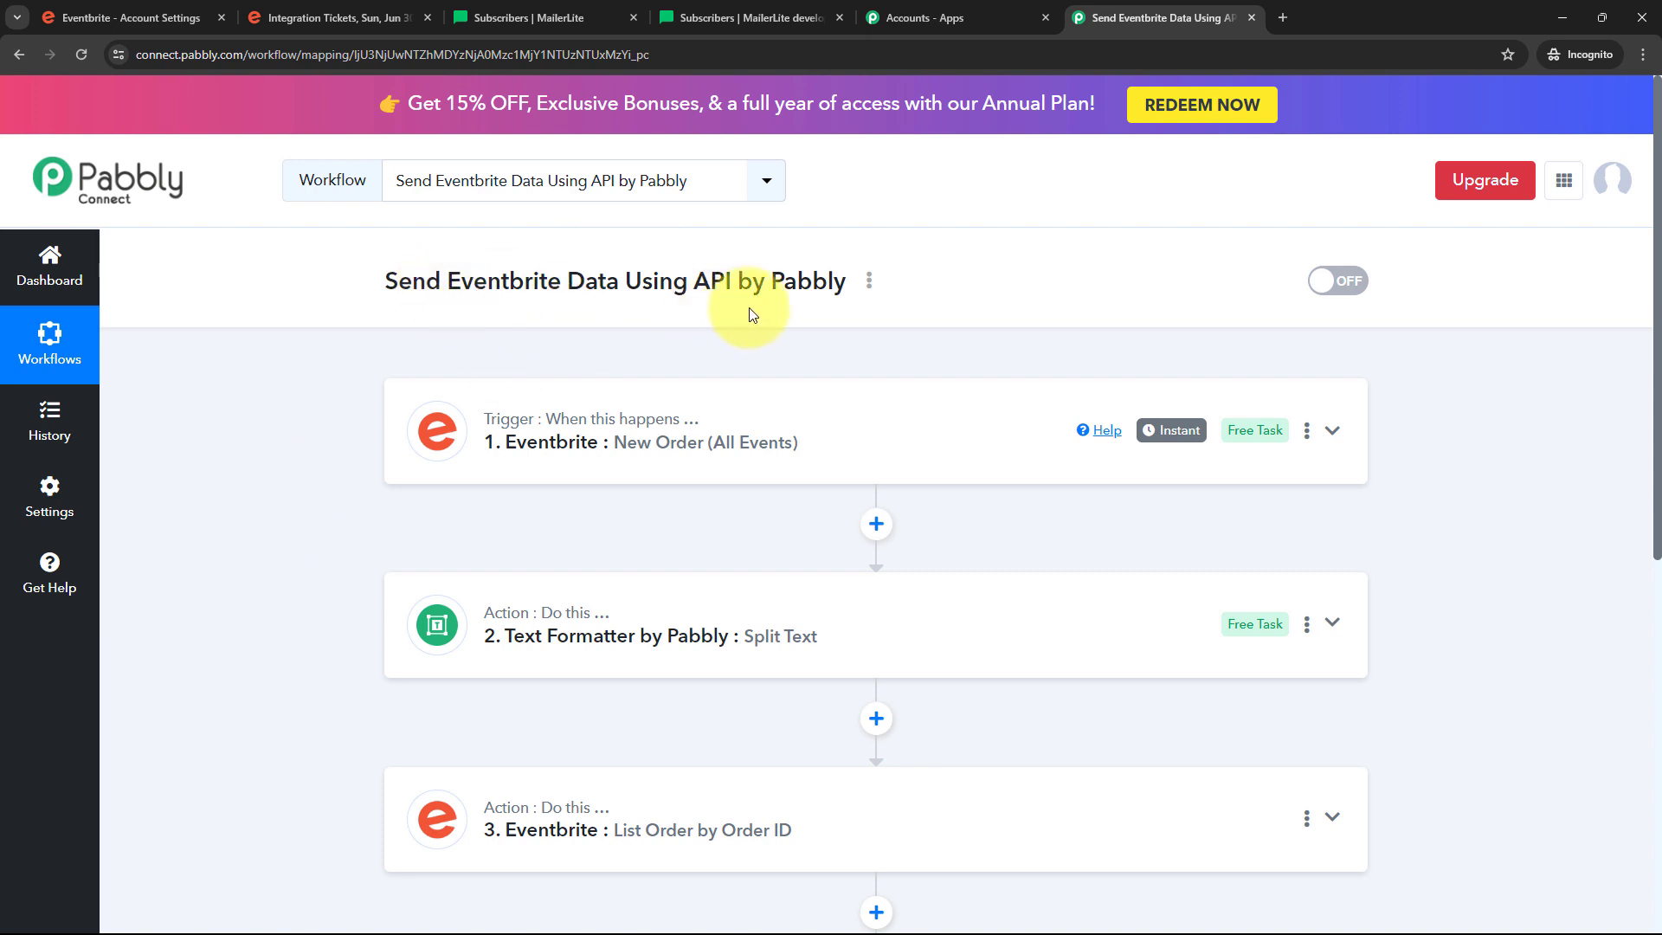
pyautogui.scroll(-2, 262, 450)
pyautogui.scroll(-1, 274, 531)
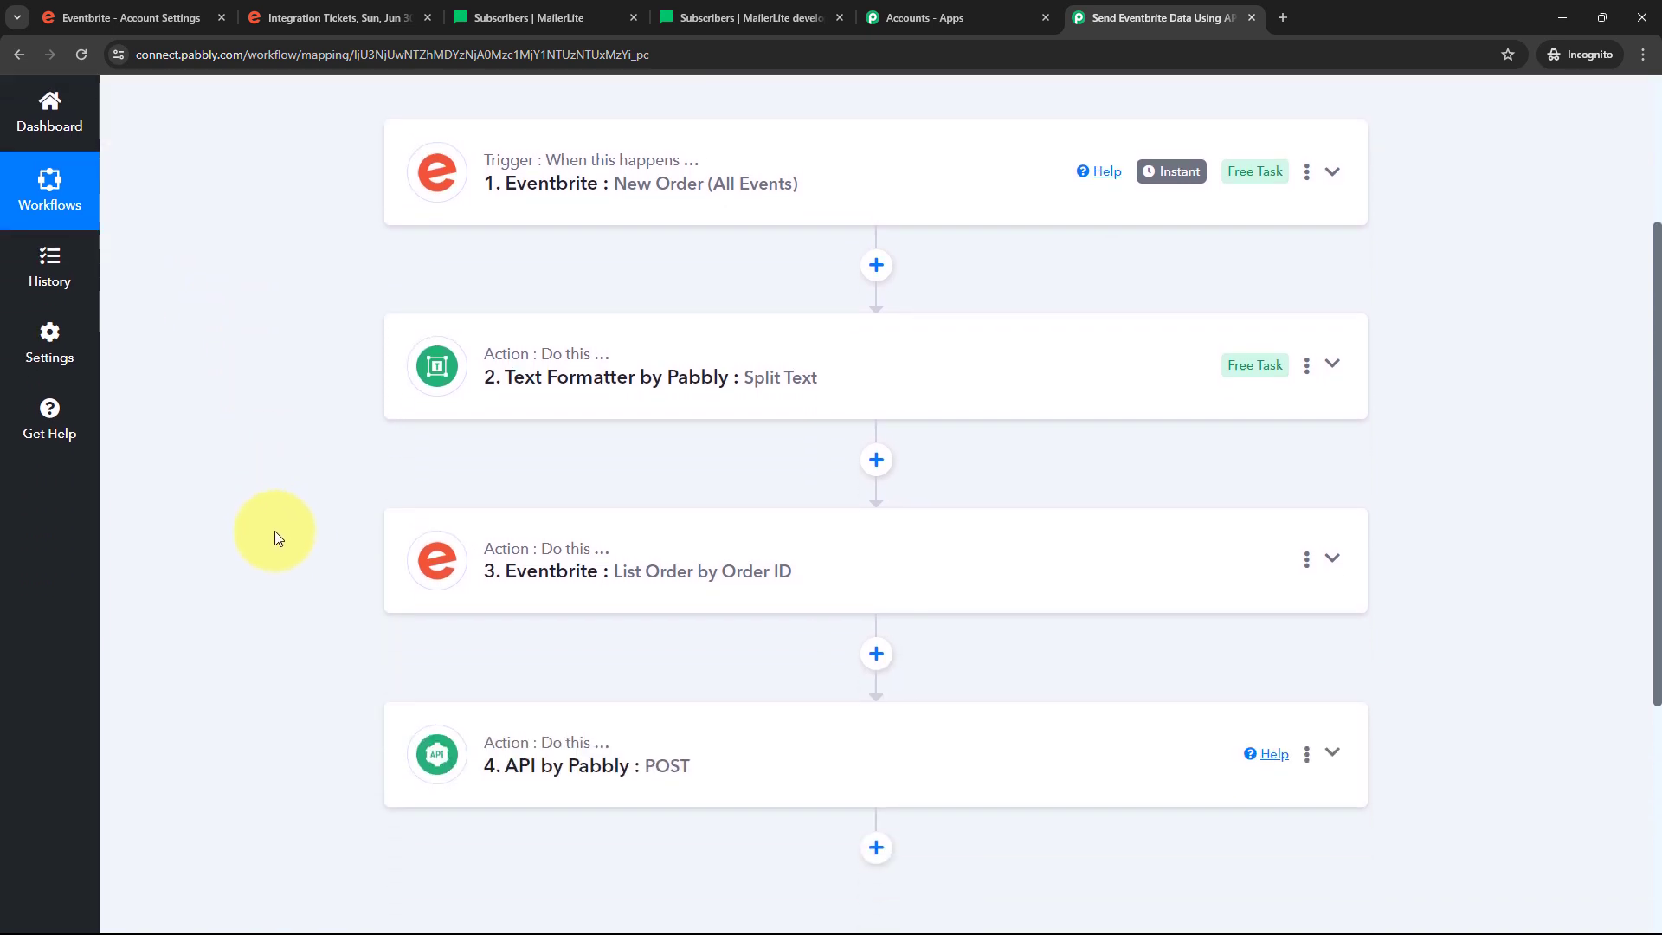
pyautogui.scroll(1, 274, 532)
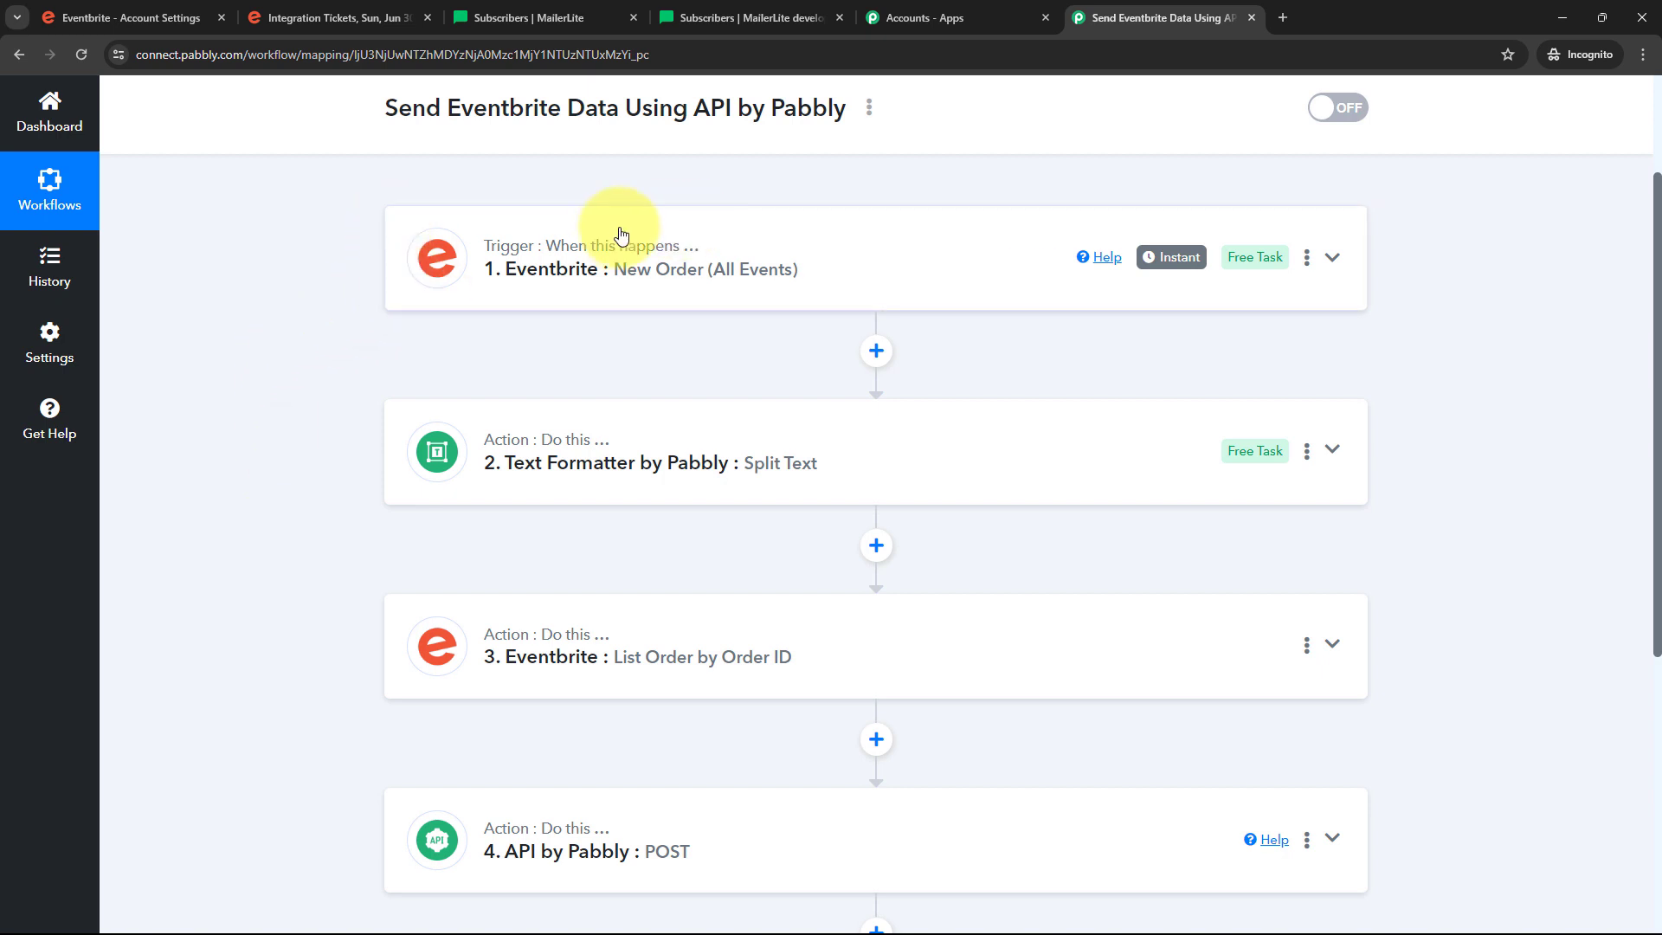
pyautogui.moveTo(555, 260)
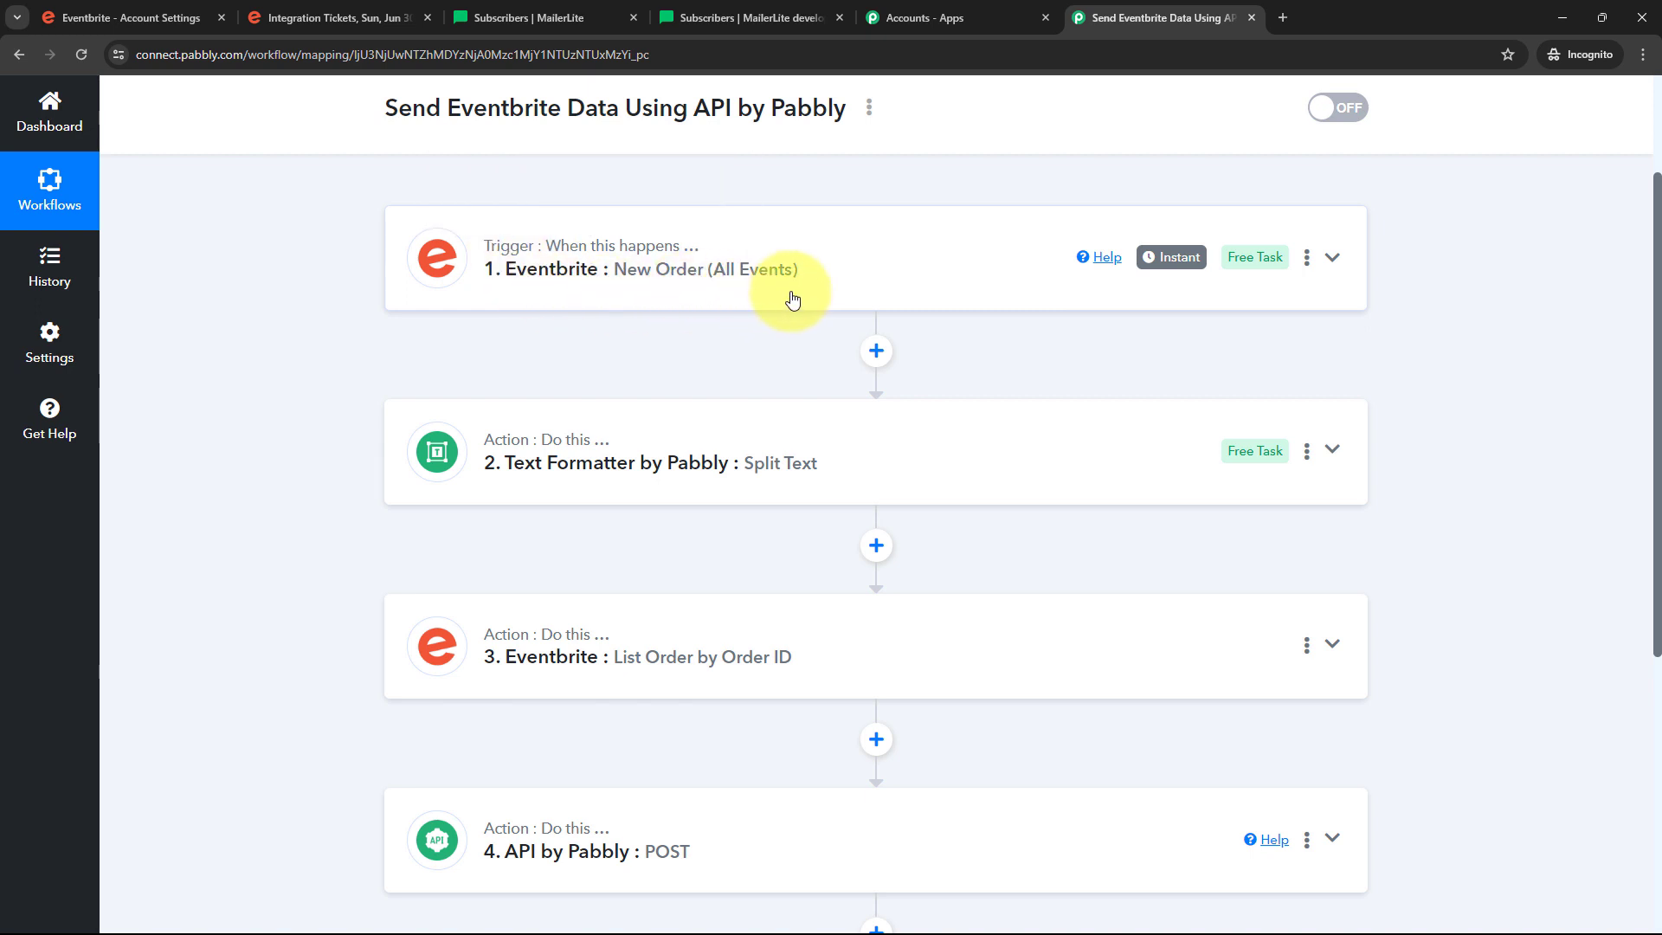
pyautogui.scroll(-1, 290, 296)
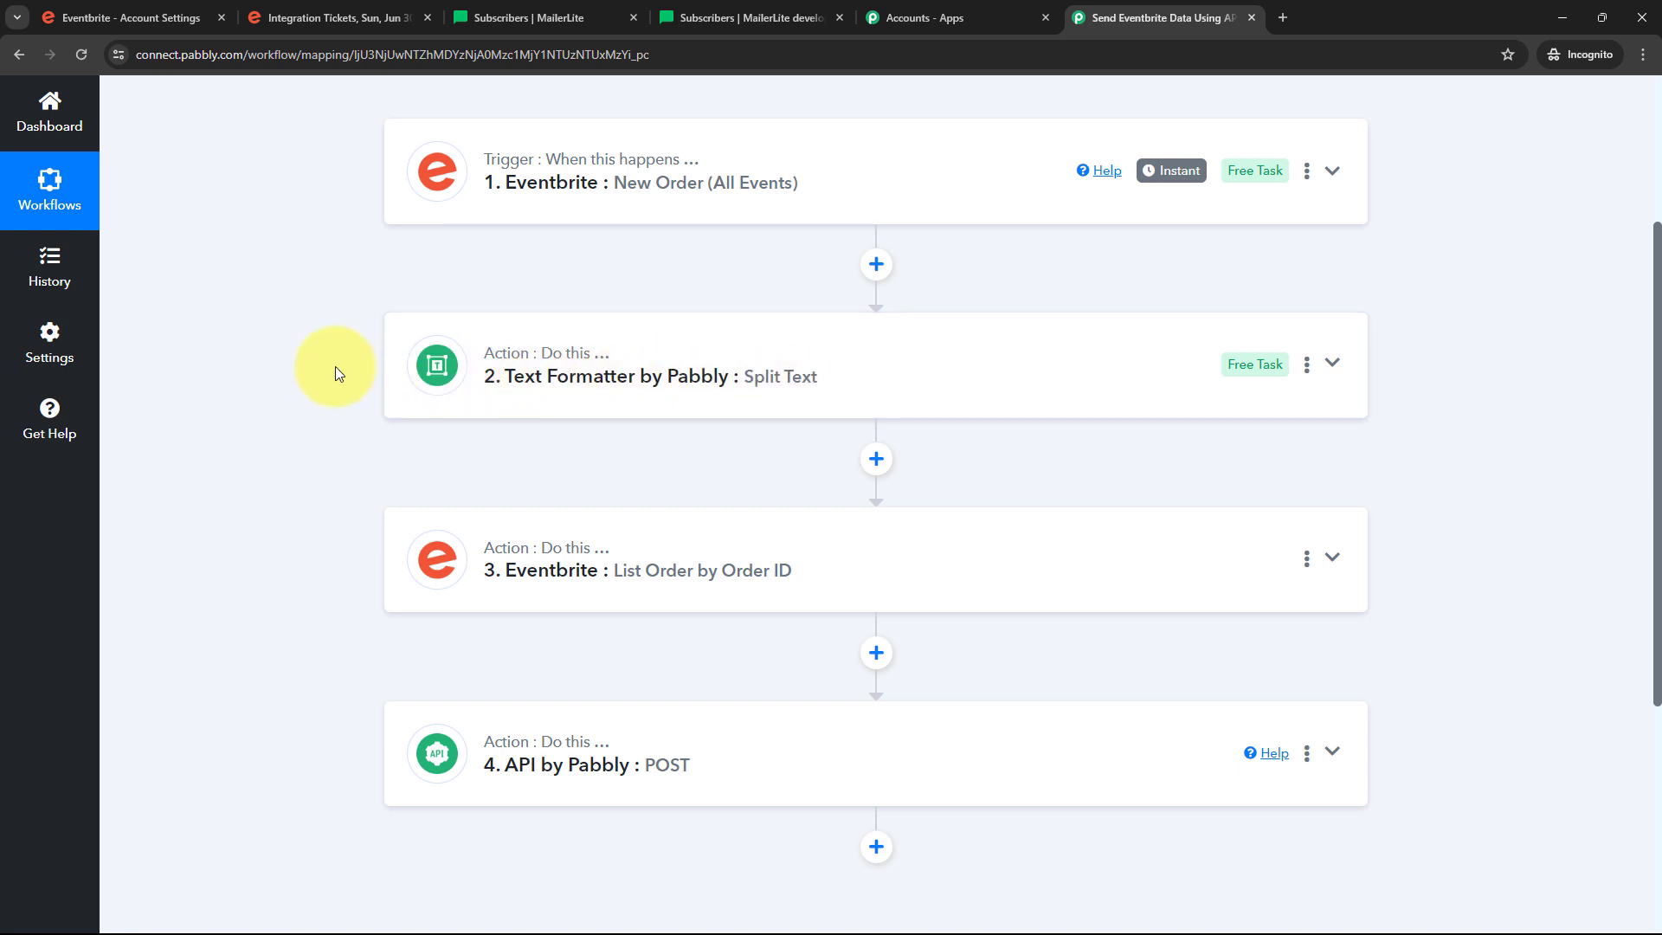
pyautogui.scroll(-1, 335, 366)
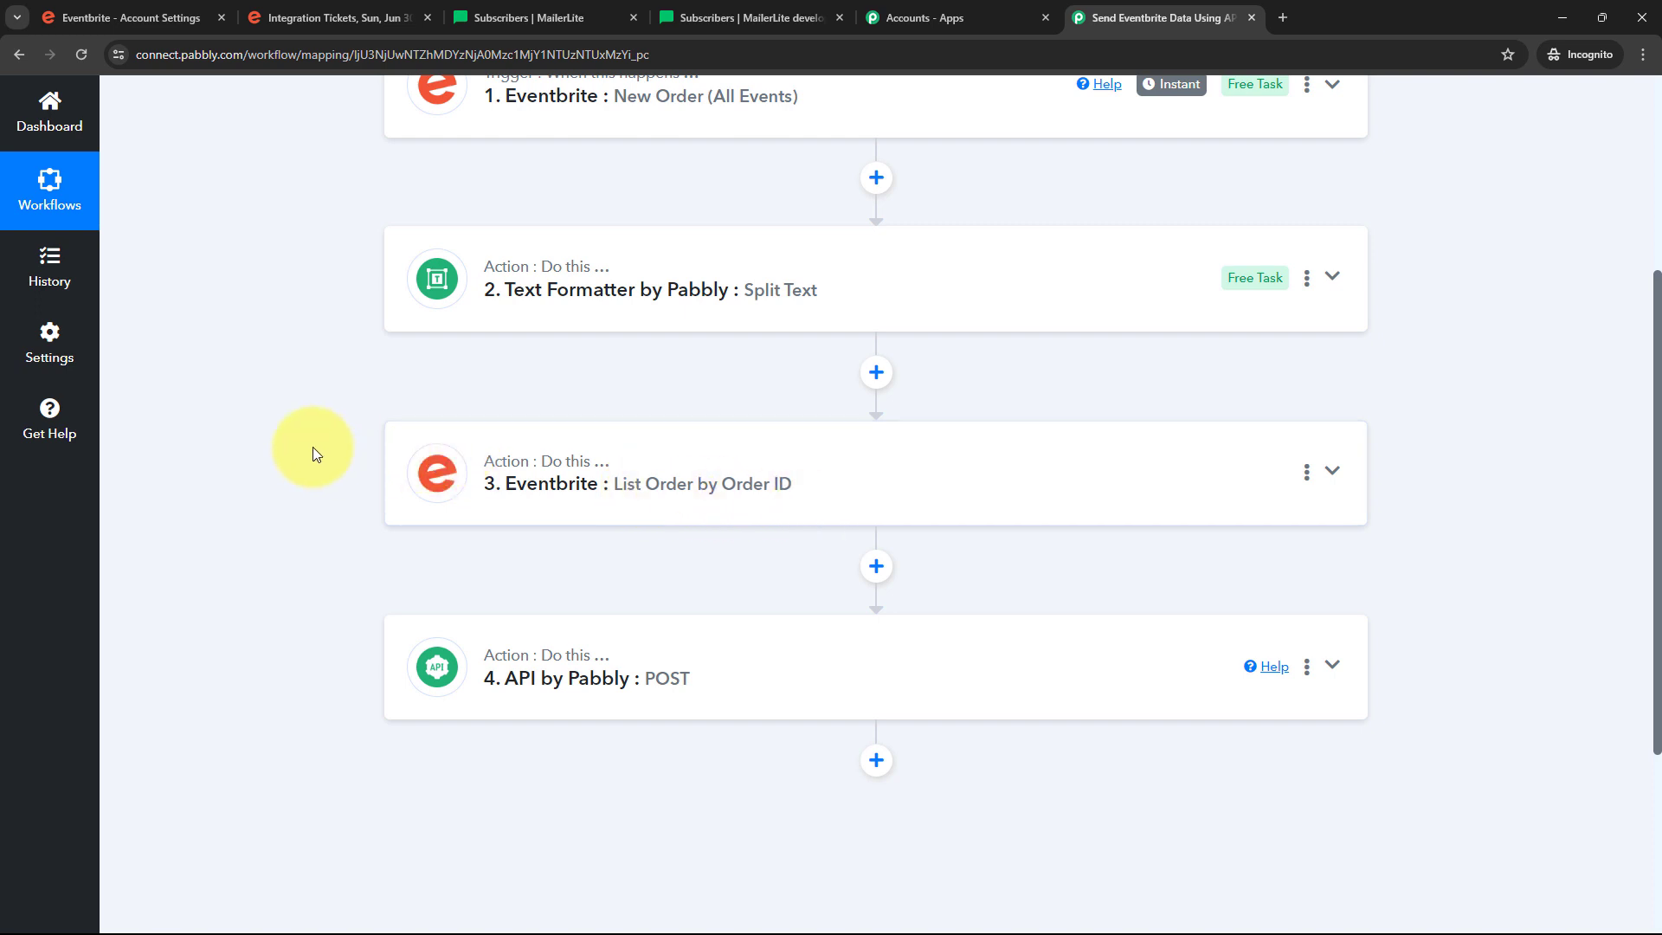
pyautogui.scroll(-1, 315, 453)
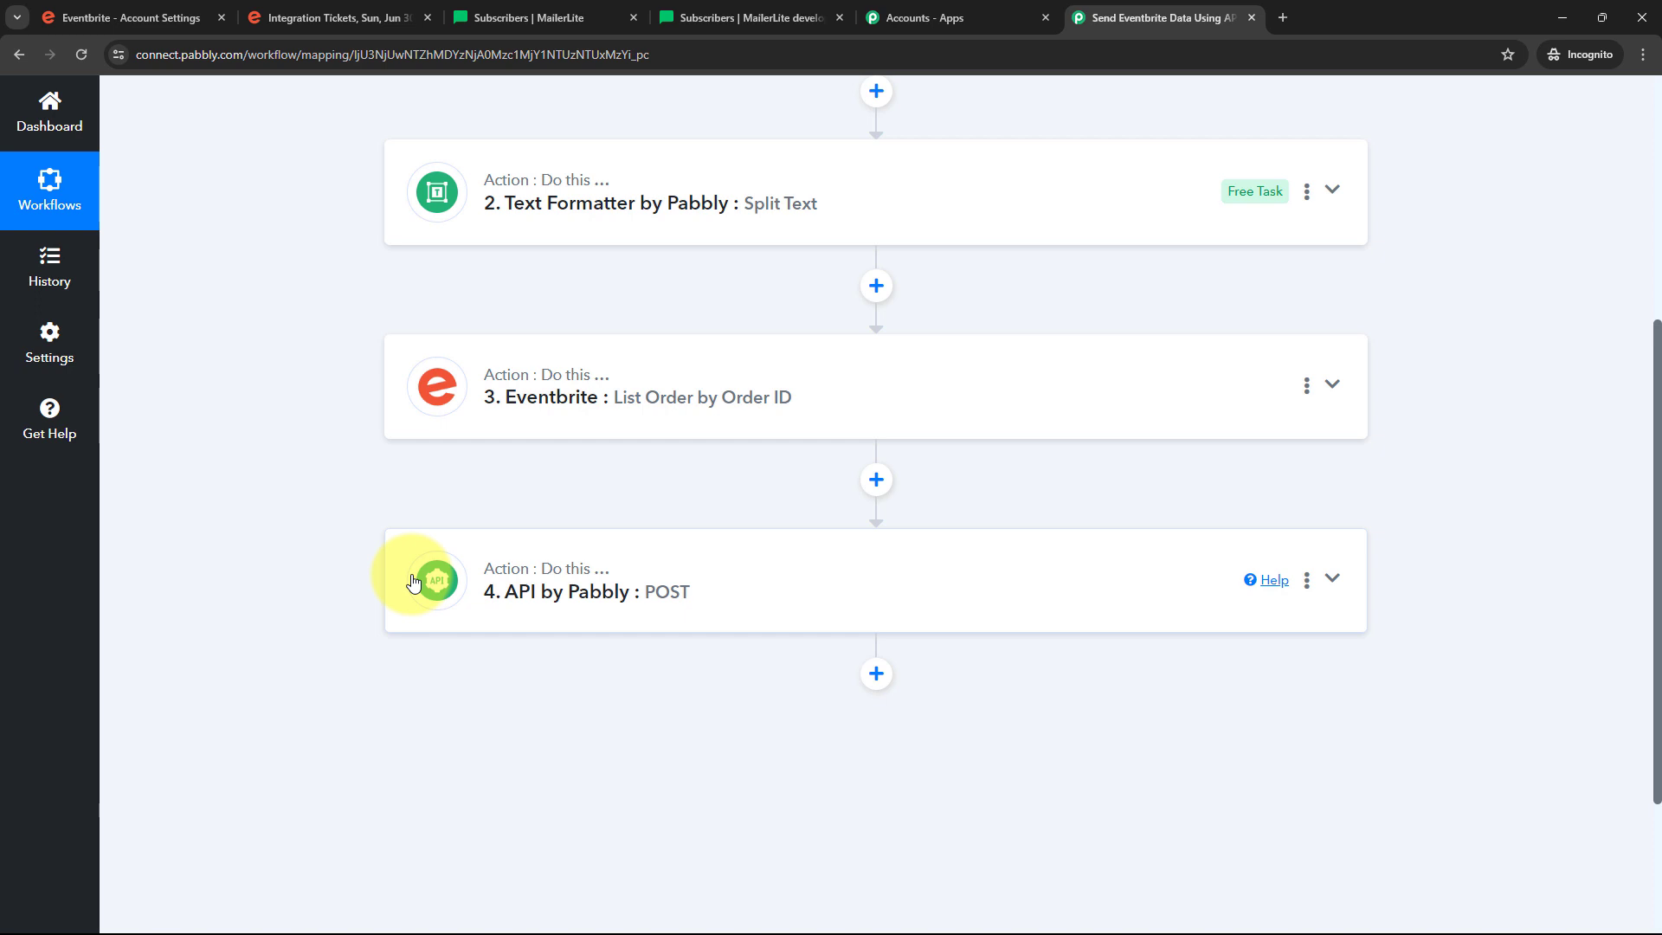
pyautogui.scroll(2, 290, 466)
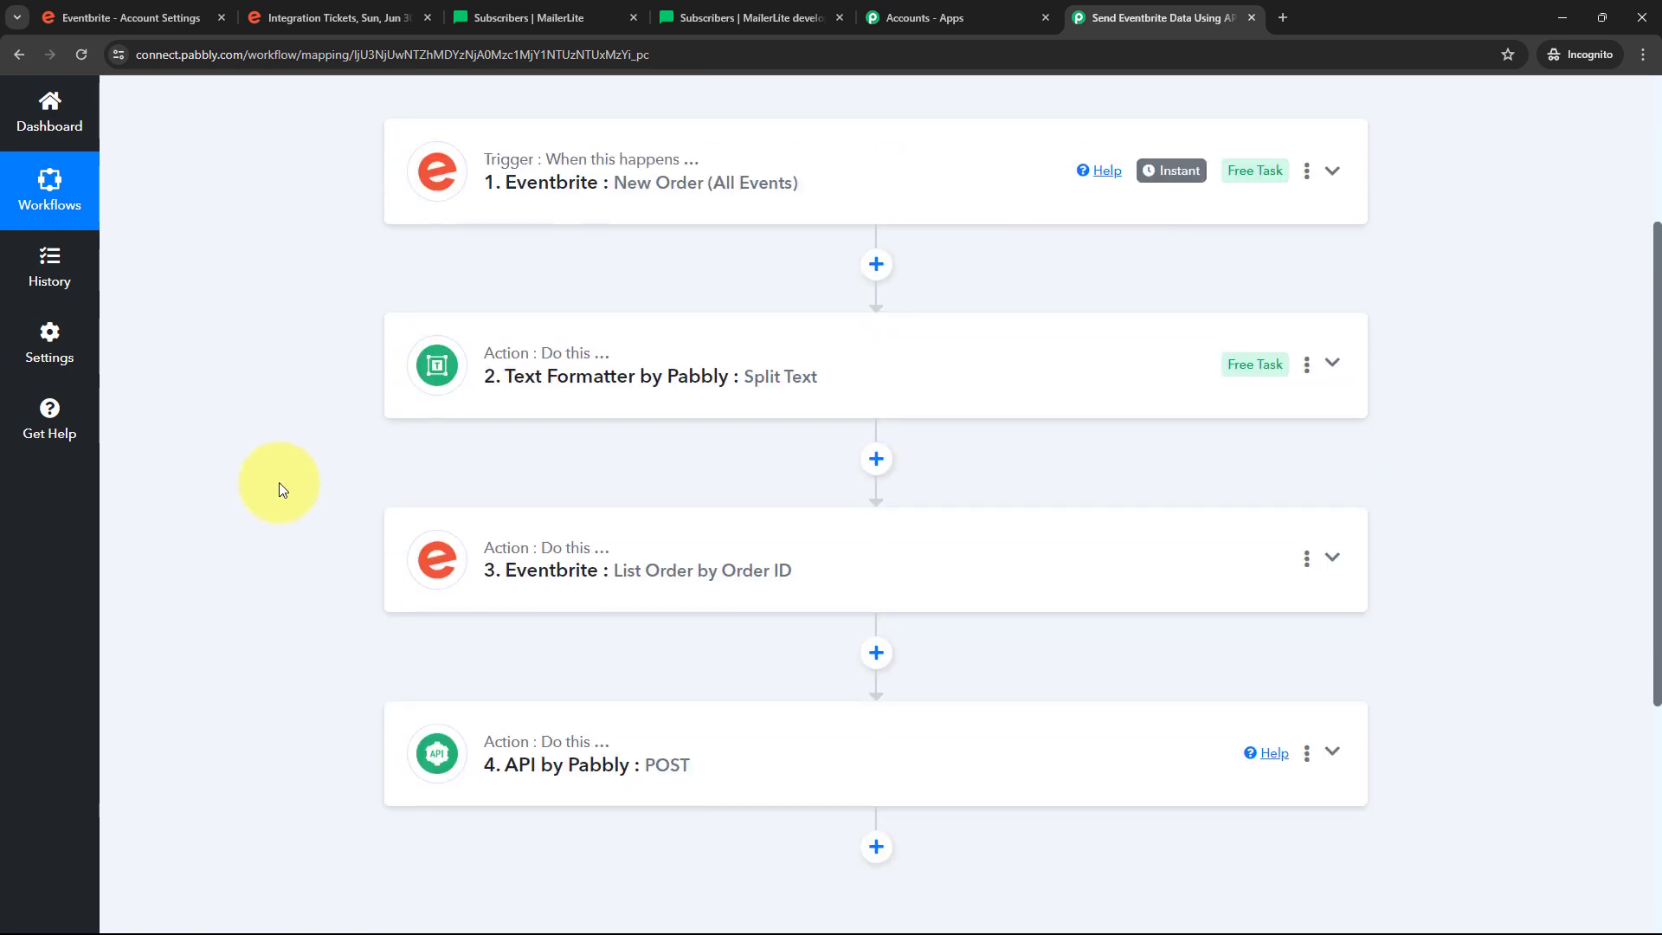